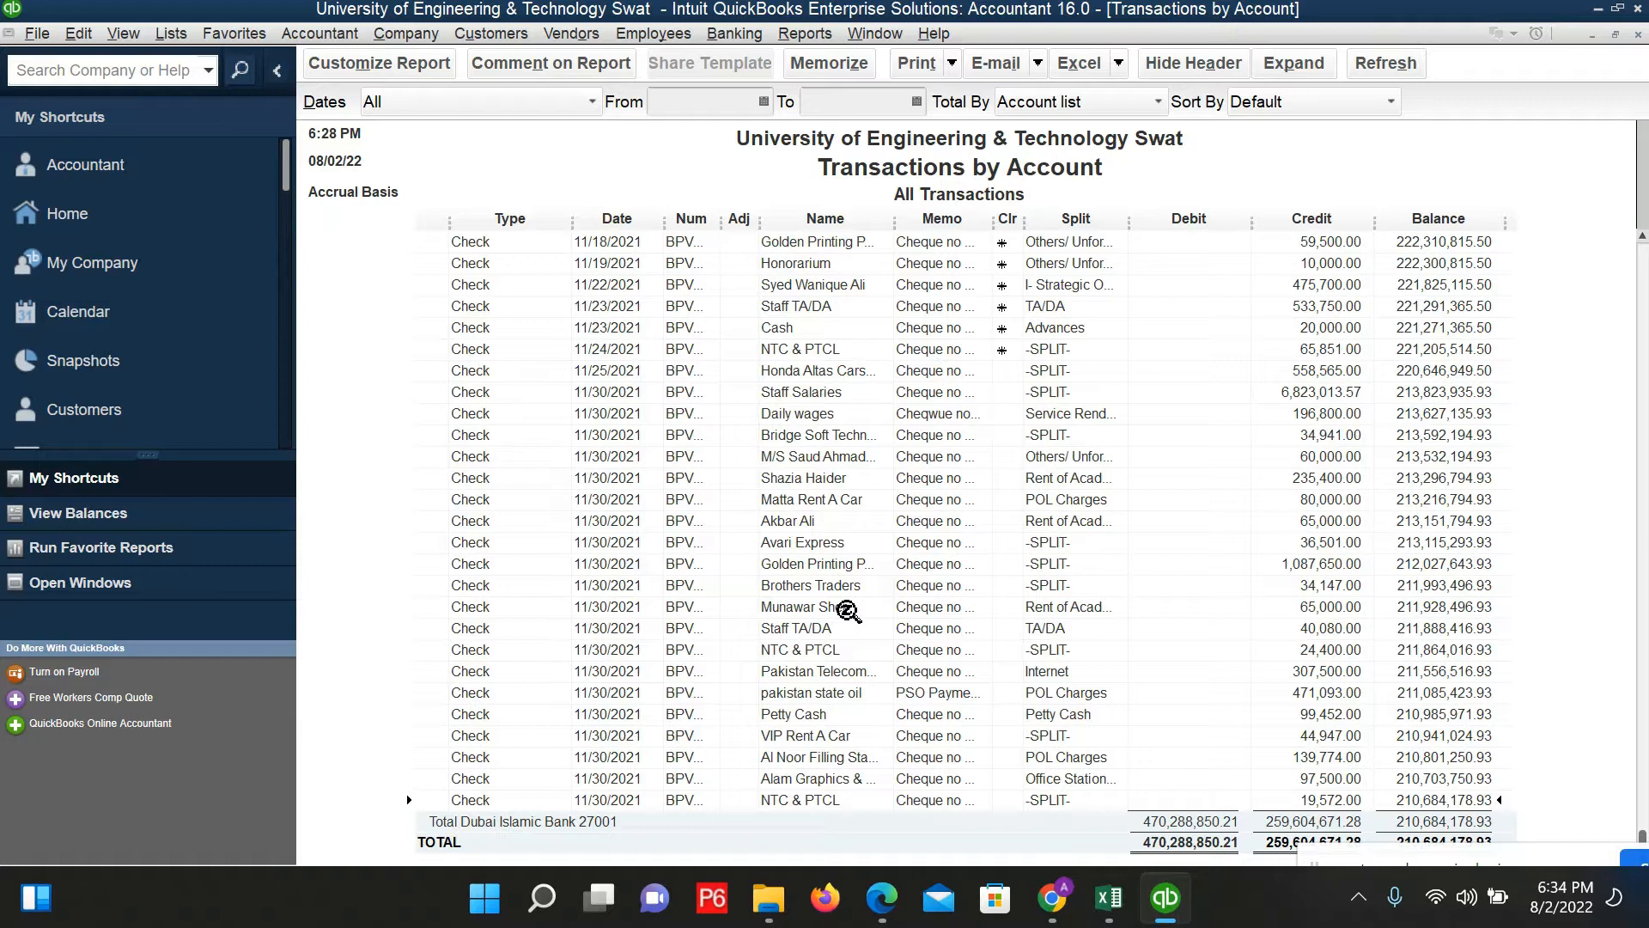
# Step: Switch to the Google Meet call to check its participants, and return to the QuickBooks report
pyautogui.moveTo(1057, 909)
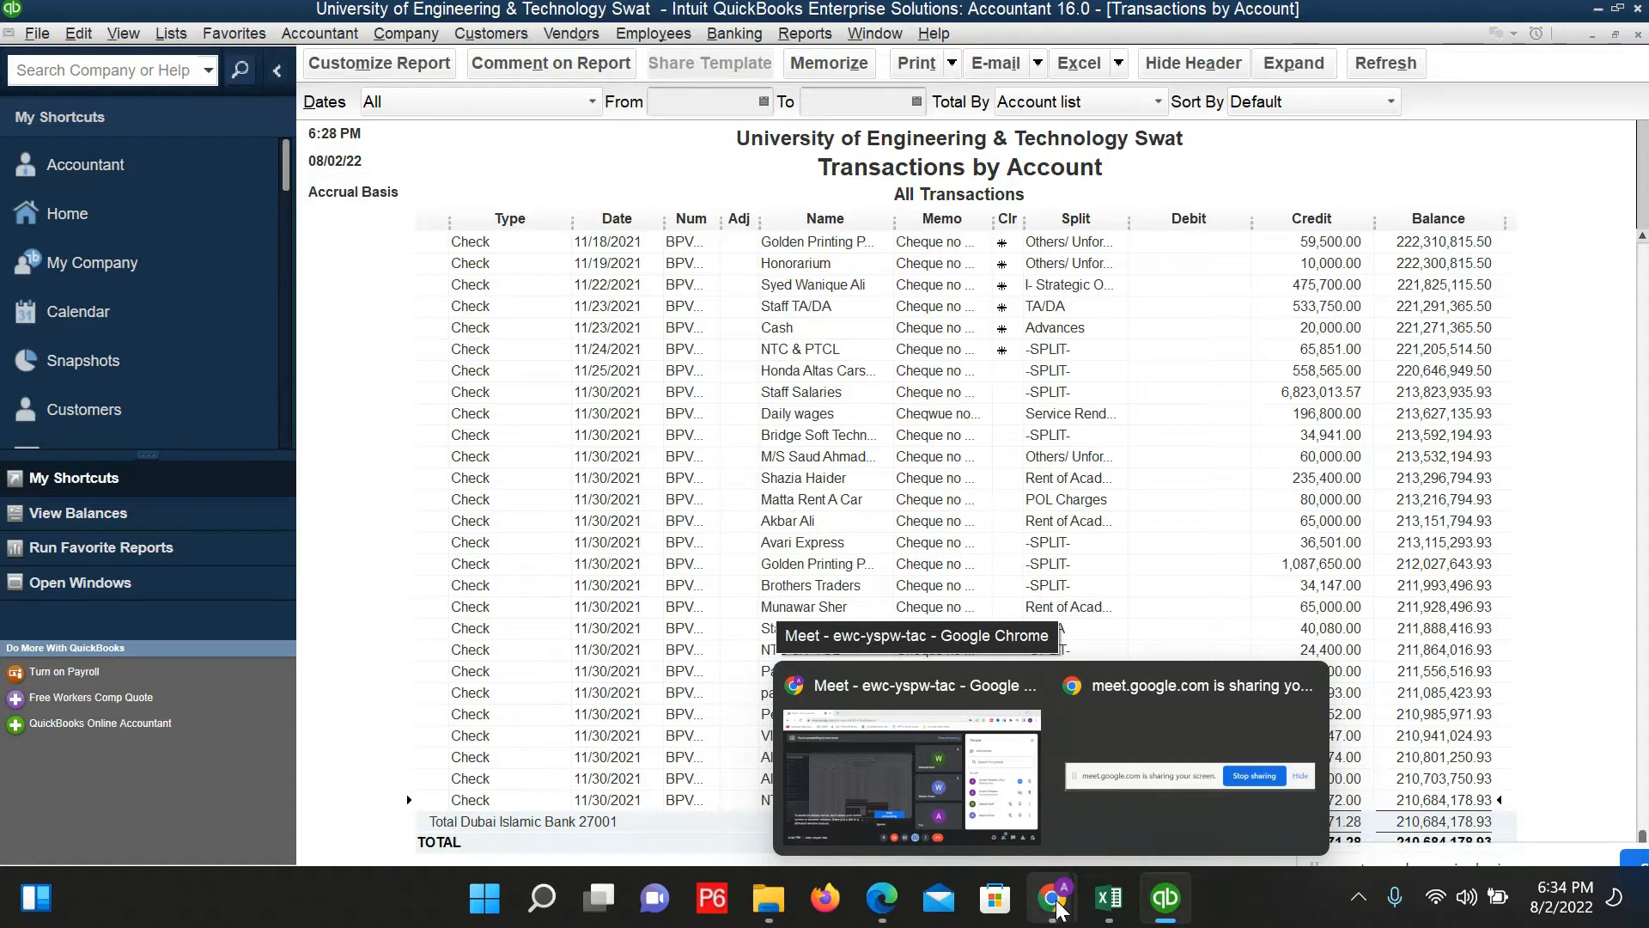
pyautogui.moveTo(895, 780)
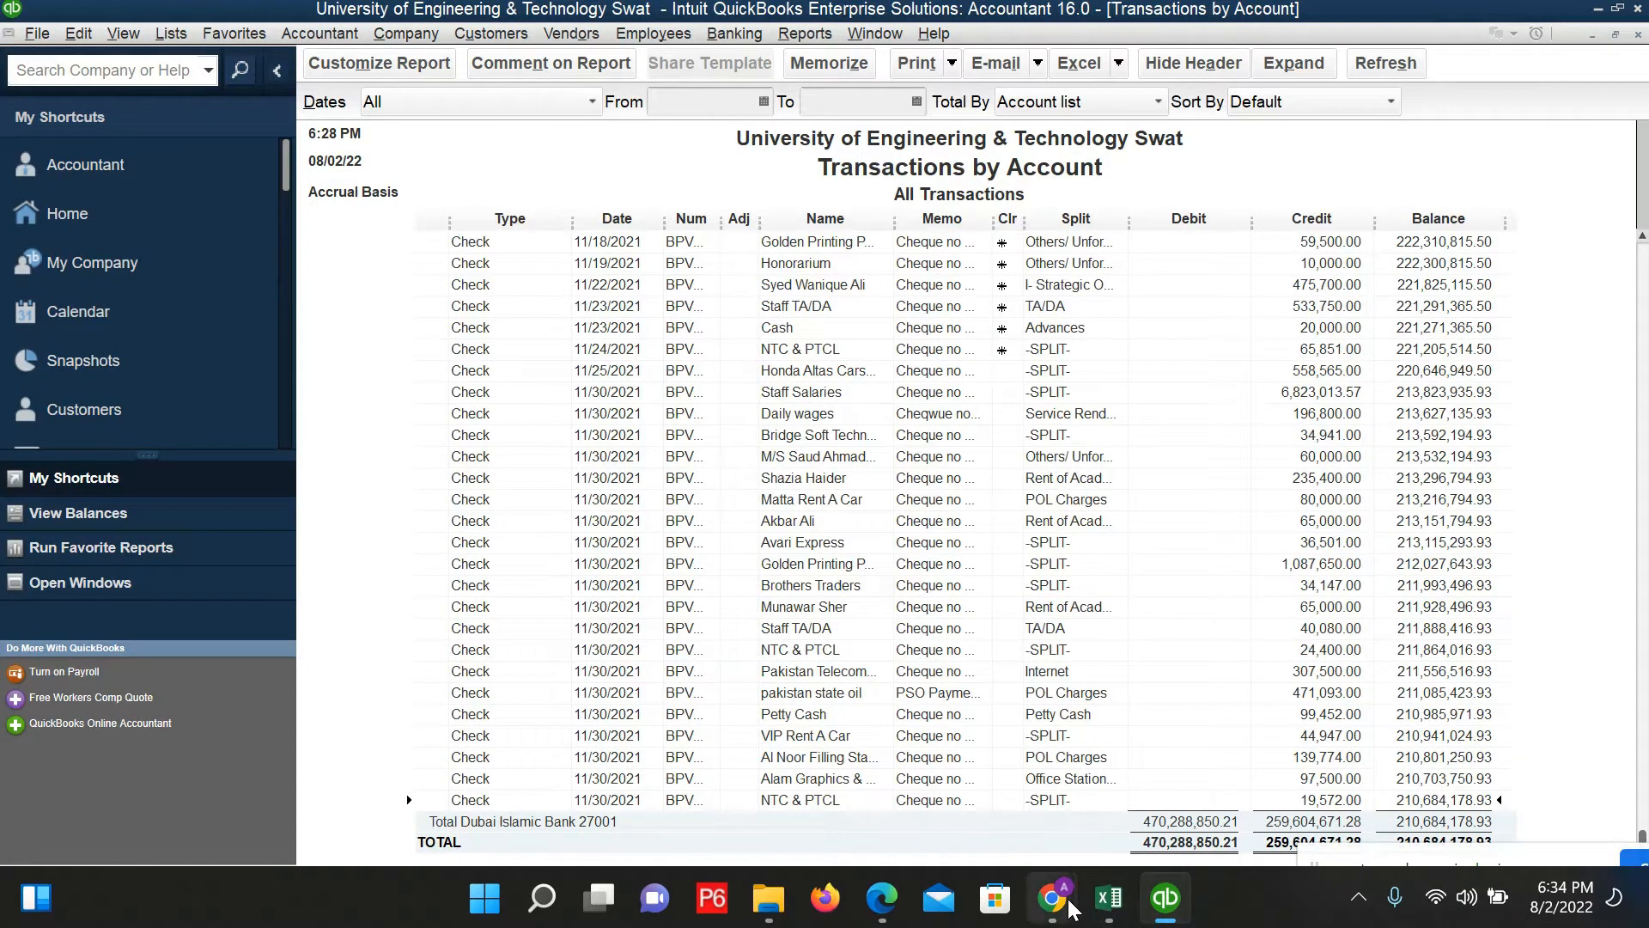
pyautogui.click(842, 770)
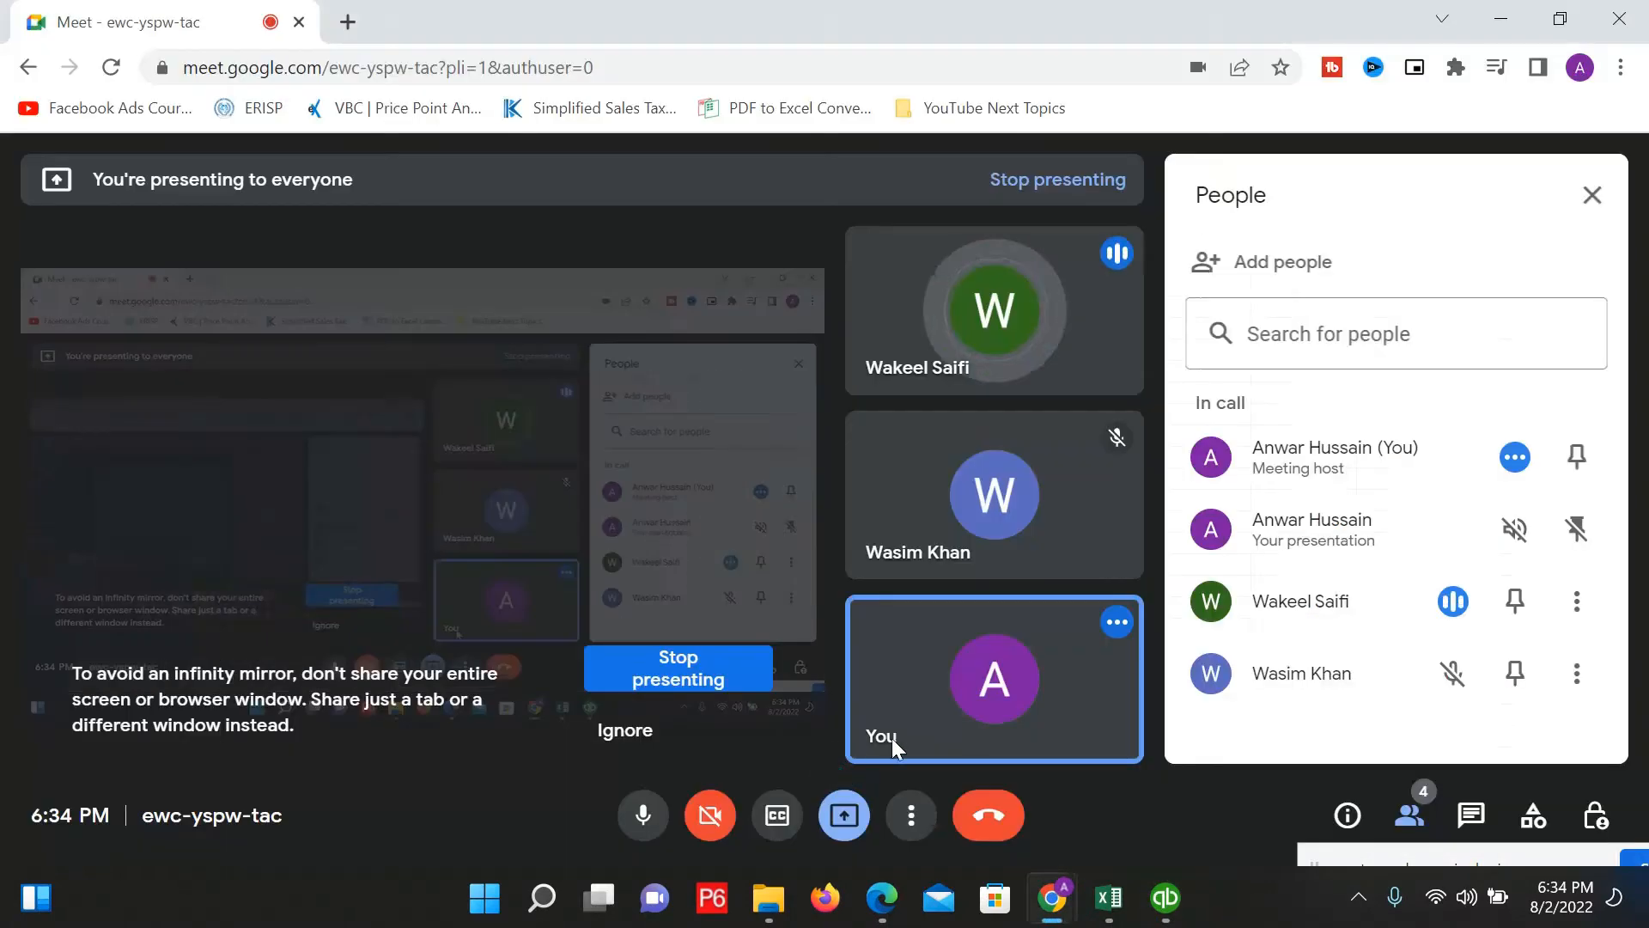
pyautogui.click(1163, 899)
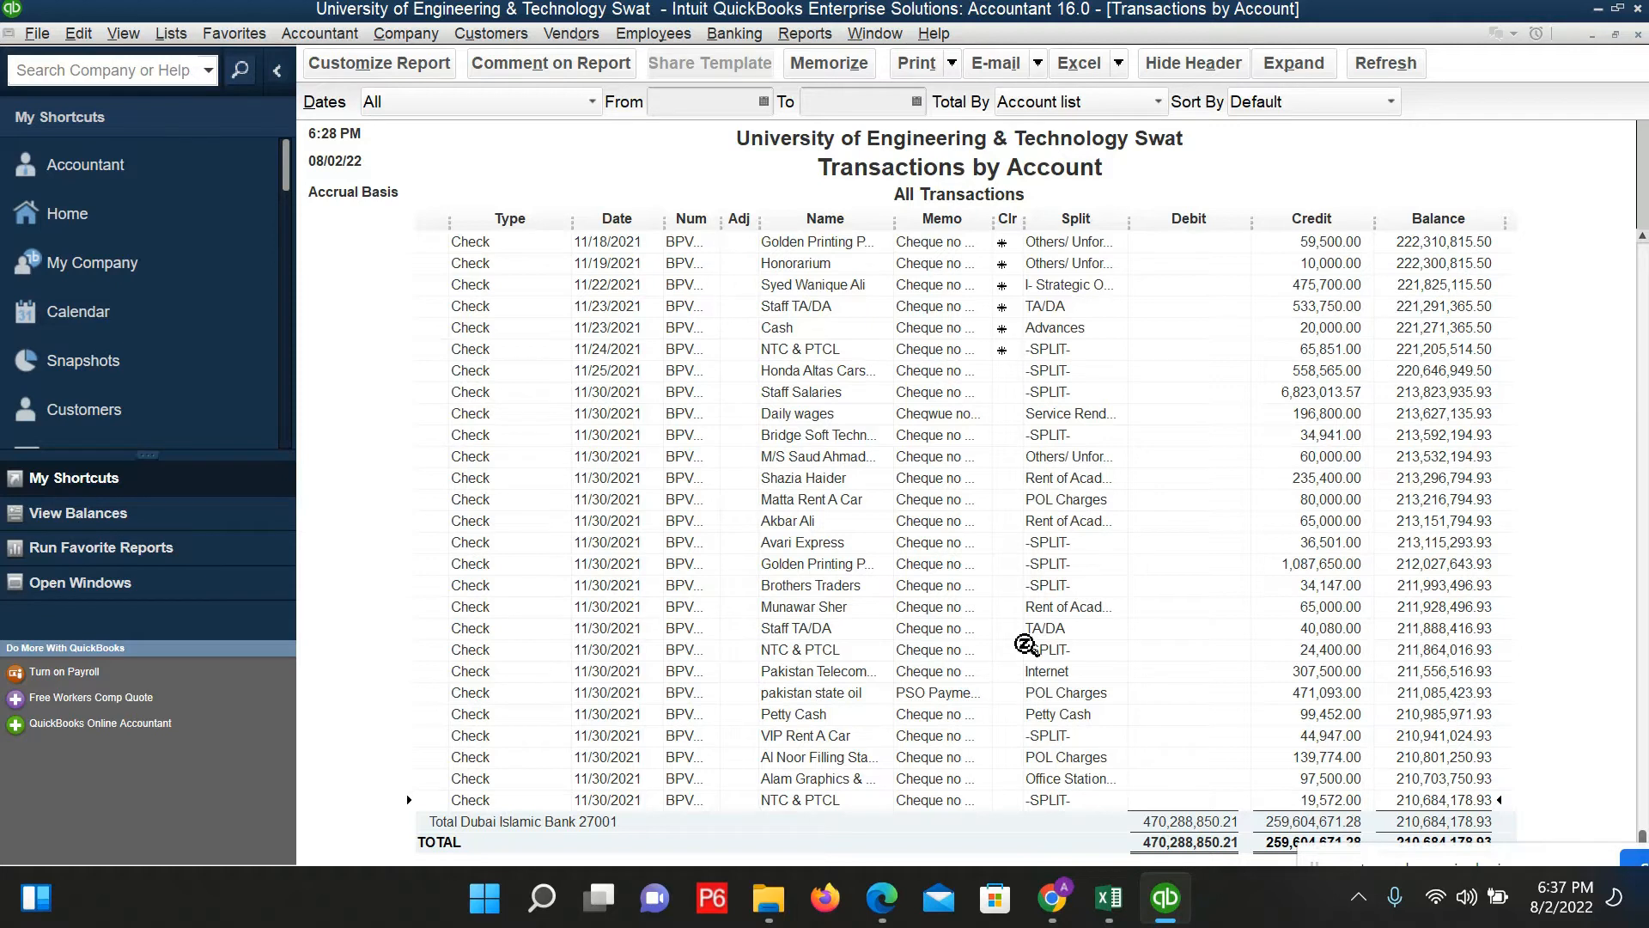
# Step: Start a reconciliation for the Dubai Islamic Bank account and choose 11/30/2021 as the statement date
pyautogui.click(750, 33)
pyautogui.moveTo(782, 198)
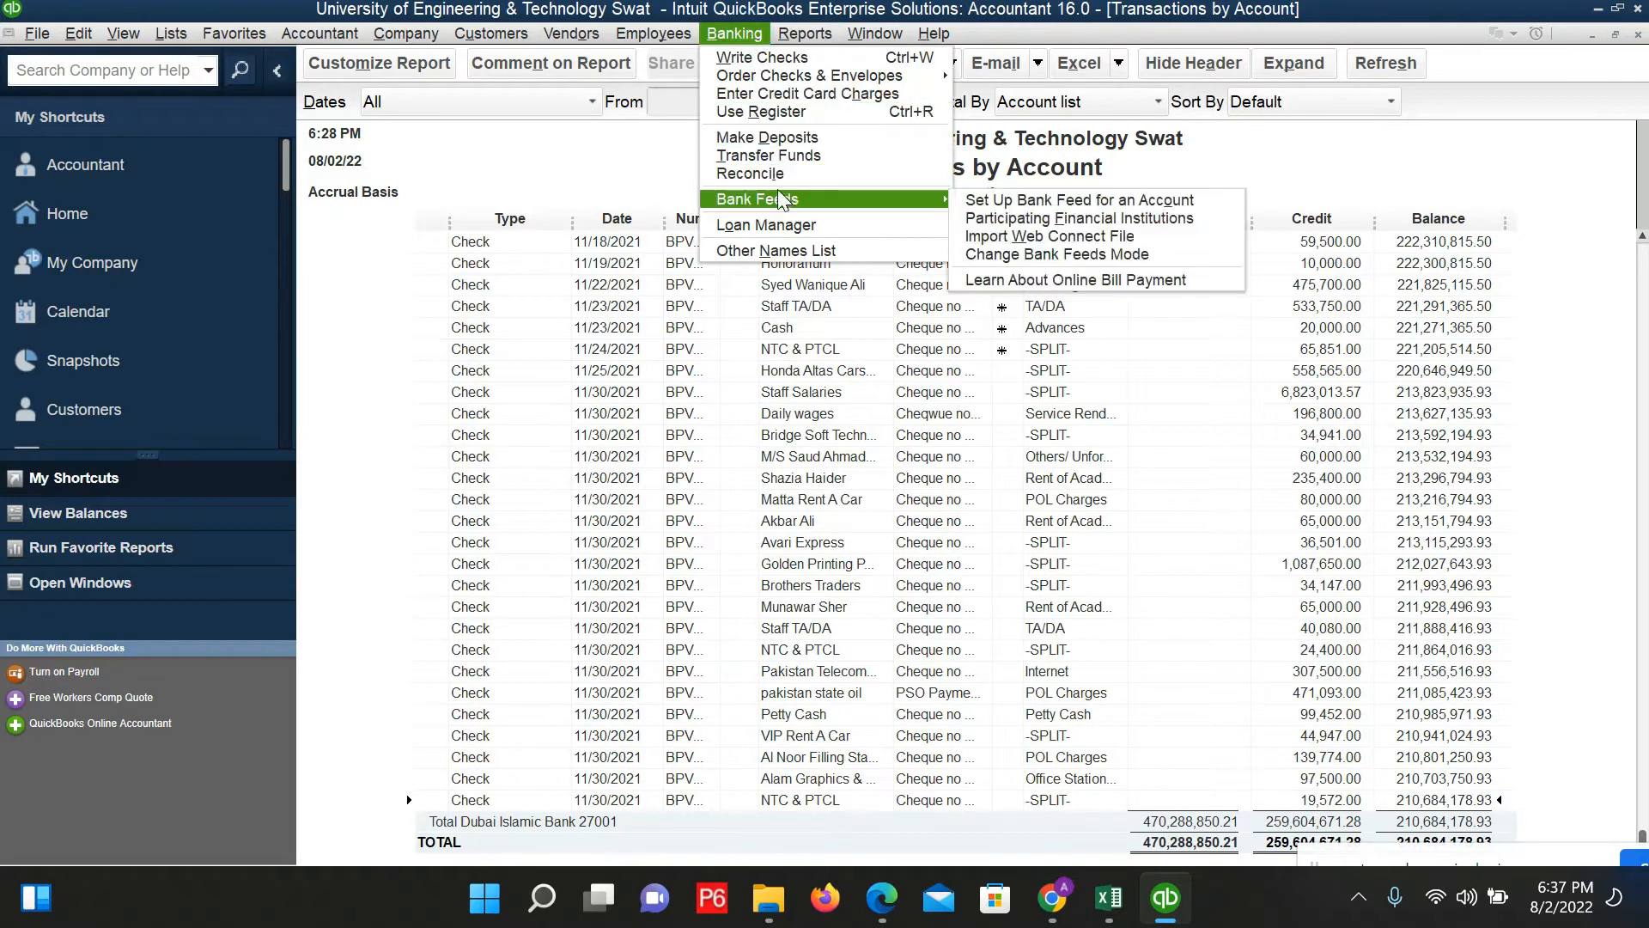
pyautogui.click(773, 176)
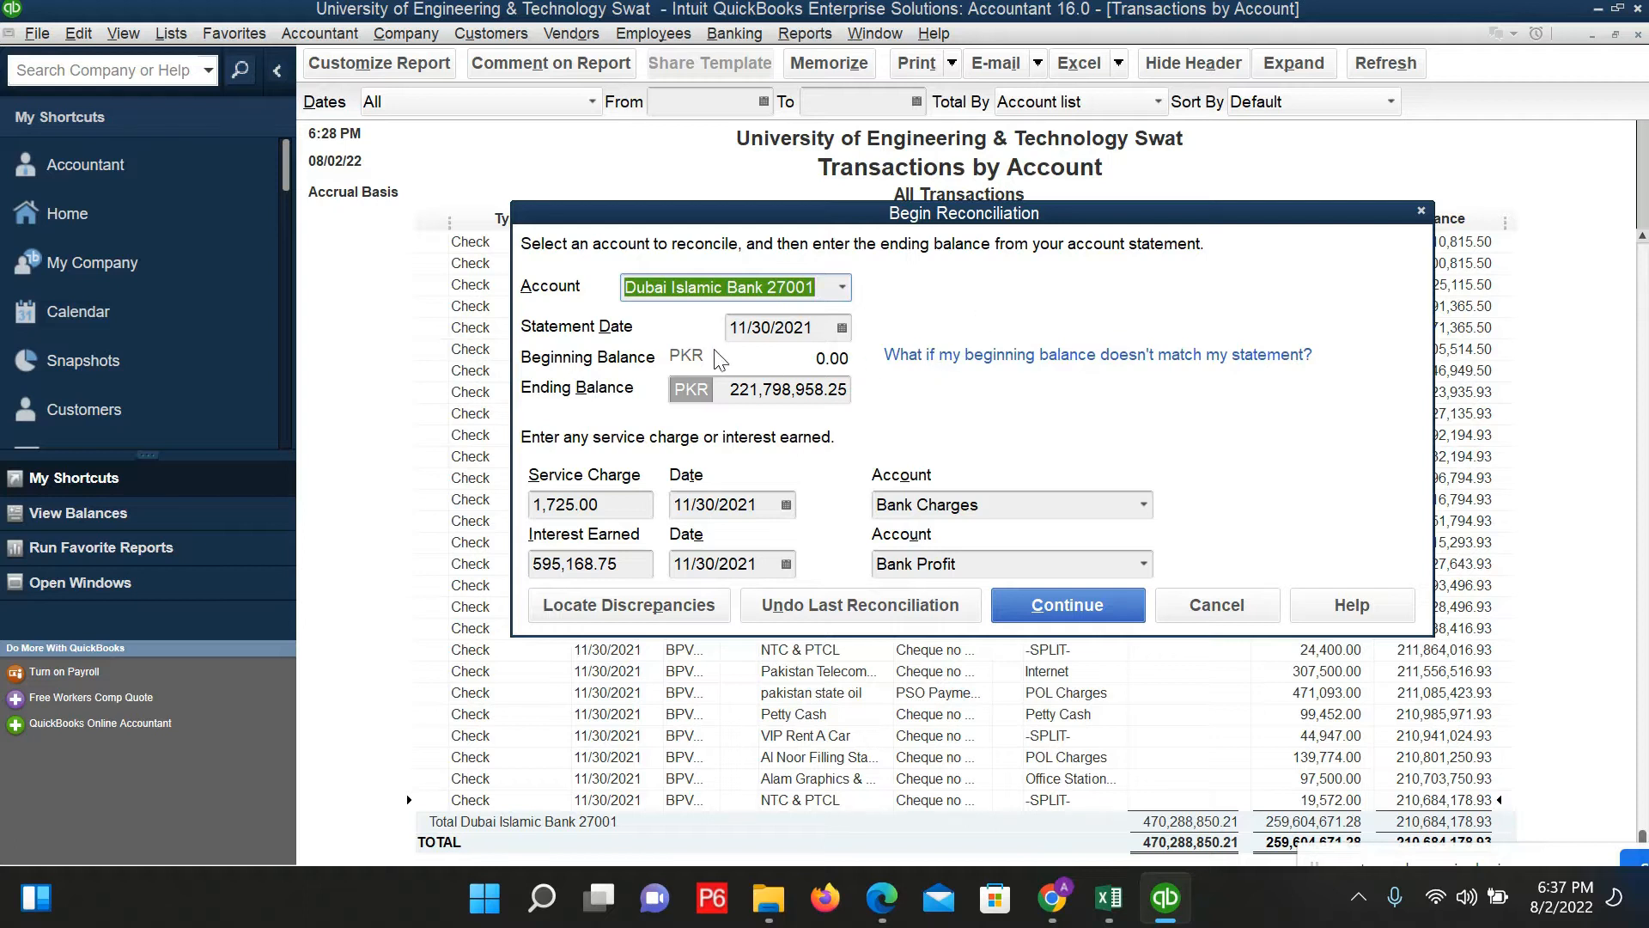
pyautogui.click(840, 328)
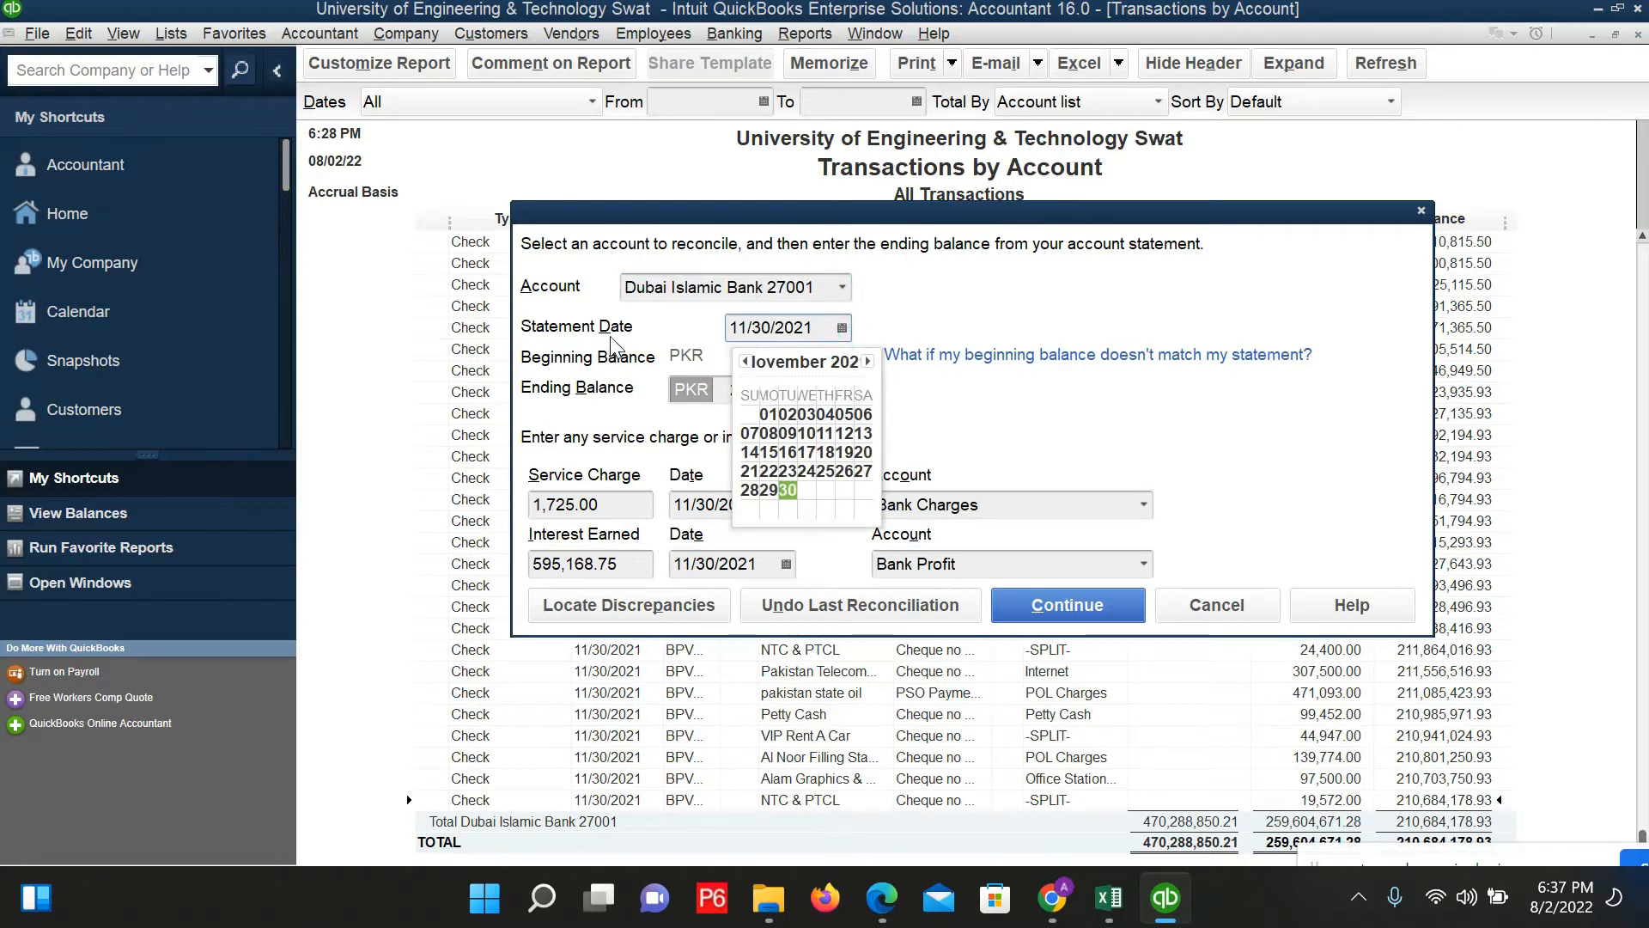
pyautogui.click(612, 341)
pyautogui.click(842, 329)
pyautogui.click(788, 491)
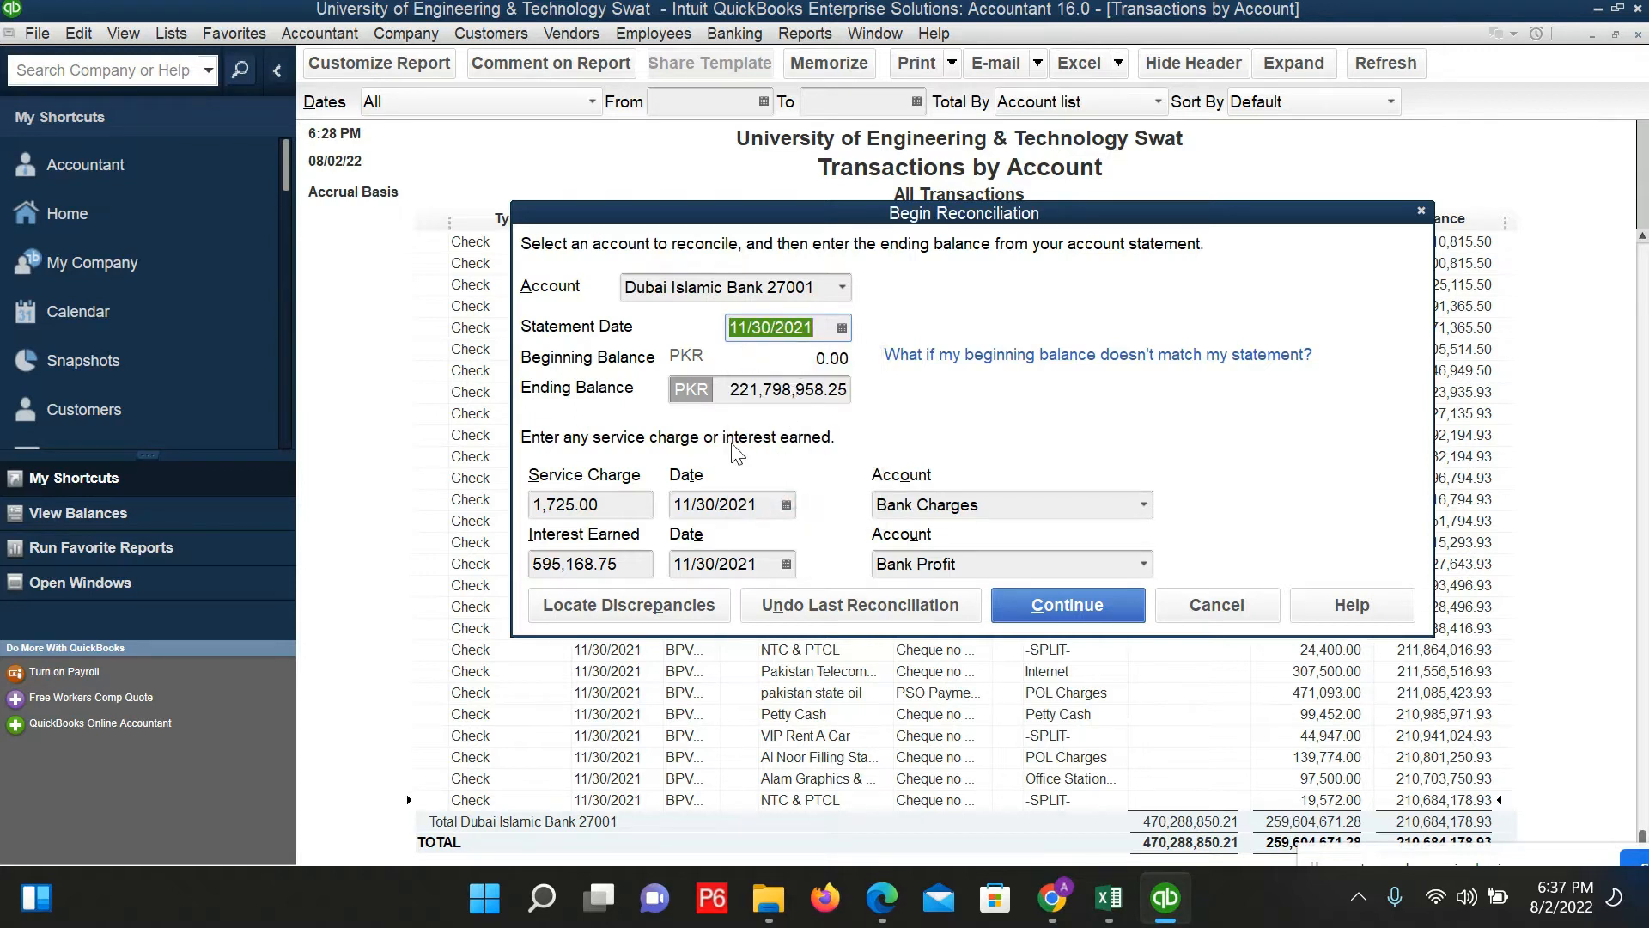
# Step: Switch to the bank statement PDF in Microsoft Edge and look through the late November transactions for the ending balance
pyautogui.moveTo(848, 389); pyautogui.dragTo(740, 390)
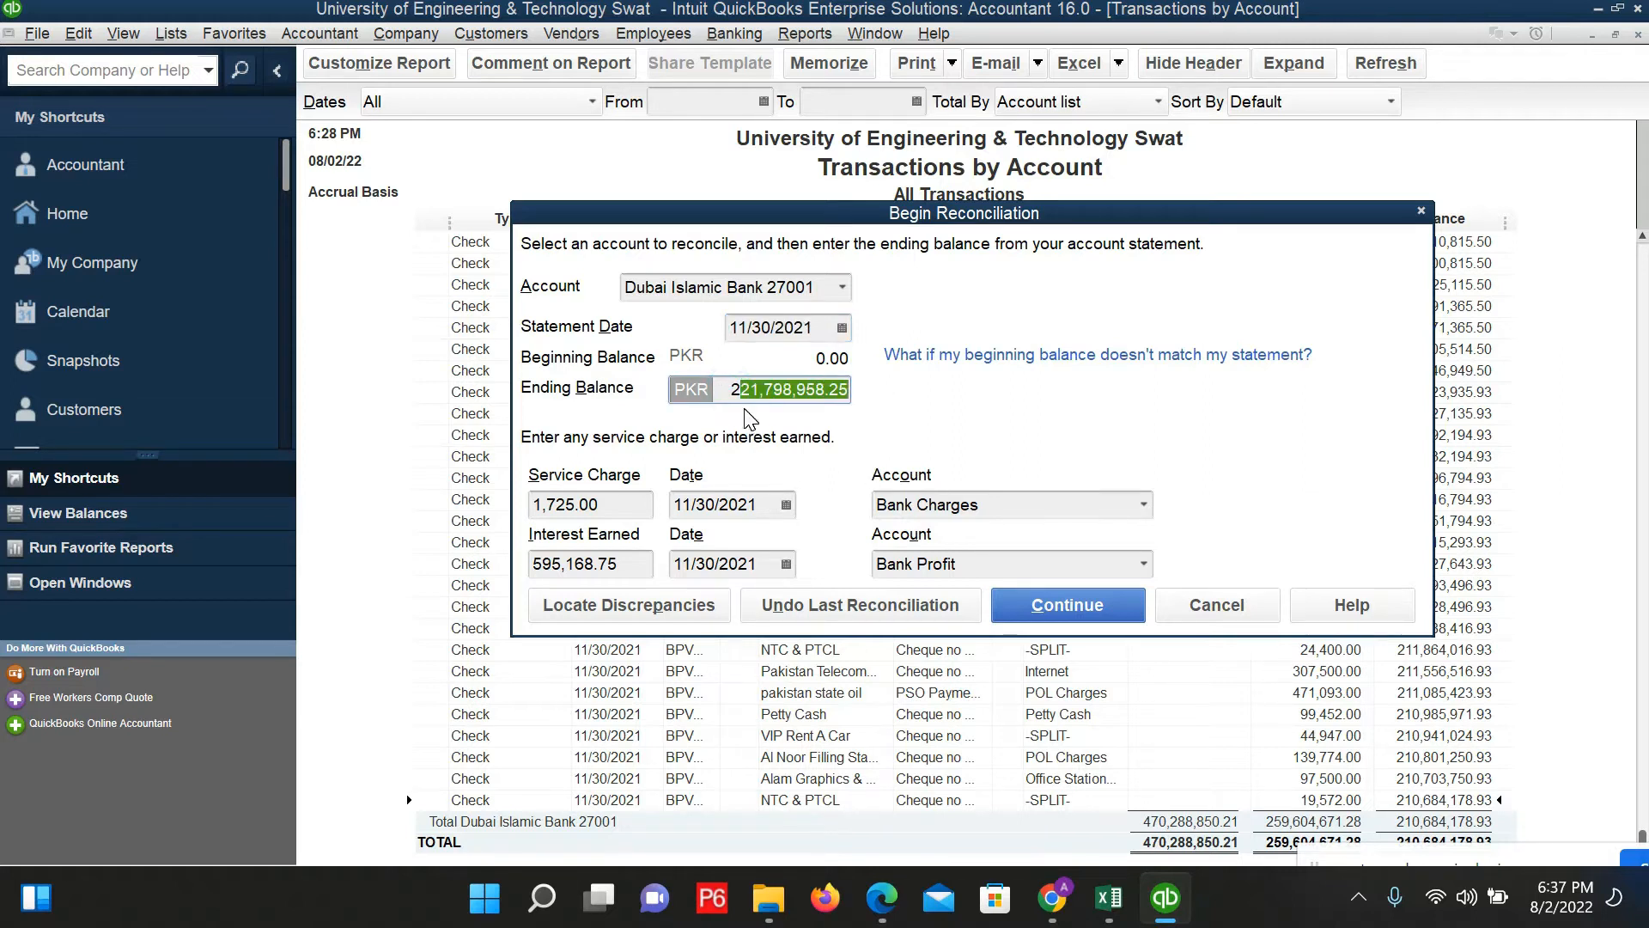
pyautogui.hotkey('alt', 'Tab')
pyautogui.hotkey('alt', 'Tab')
pyautogui.hotkey('alt', 'Tab')
pyautogui.hotkey('alt', 'Tab')
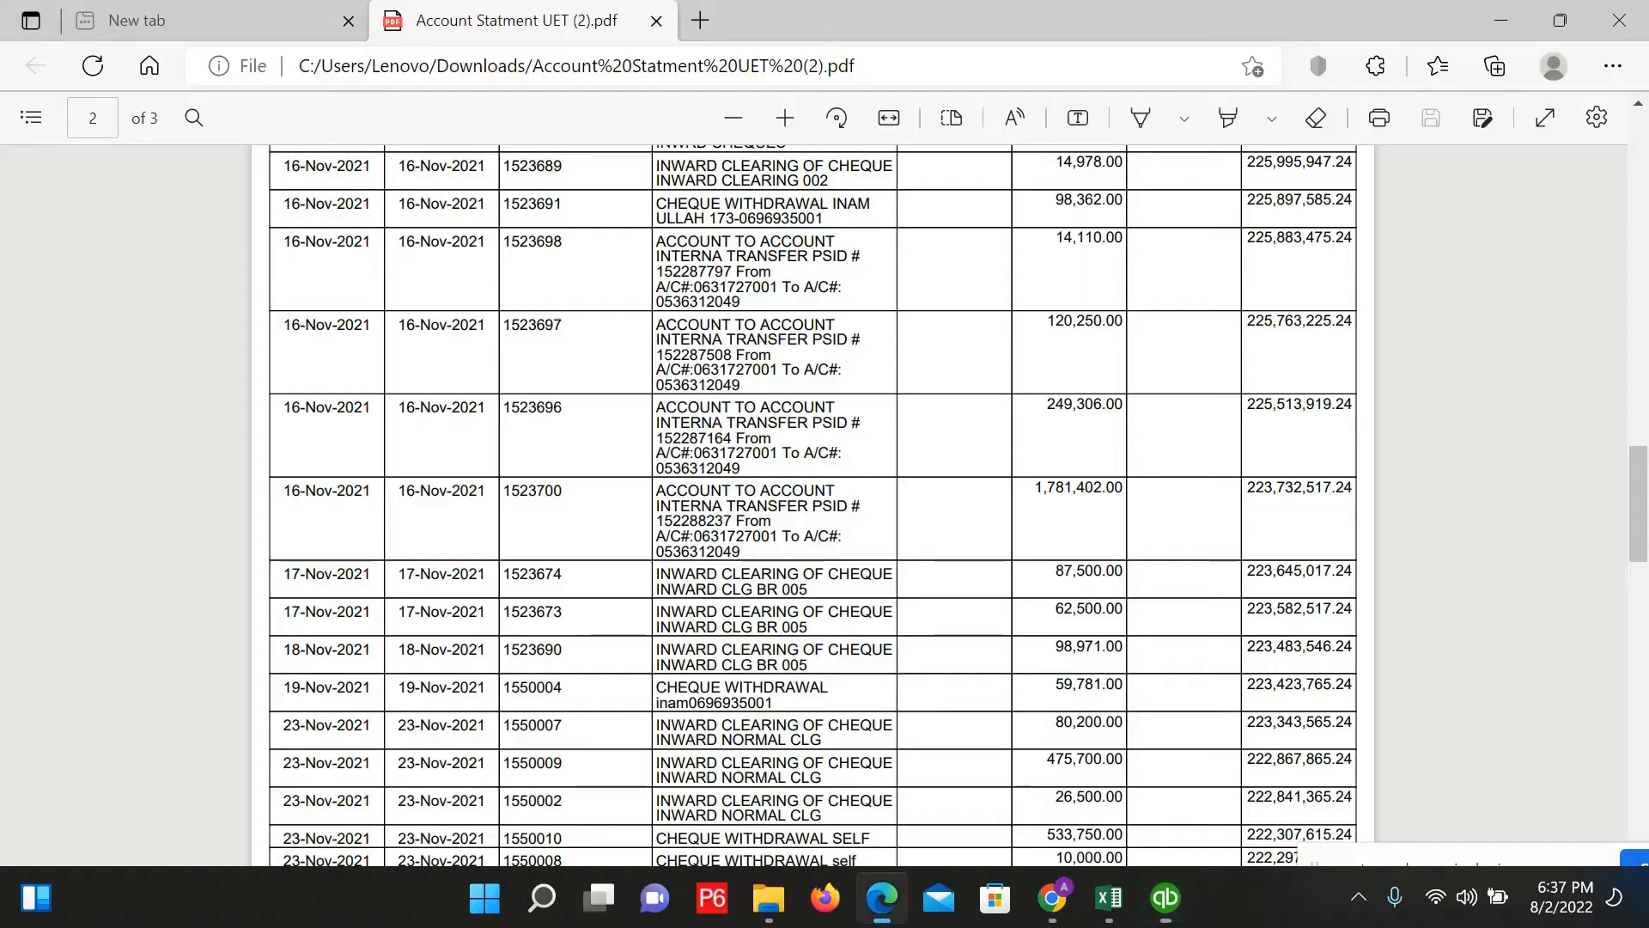
pyautogui.scroll(-5, 980, 615)
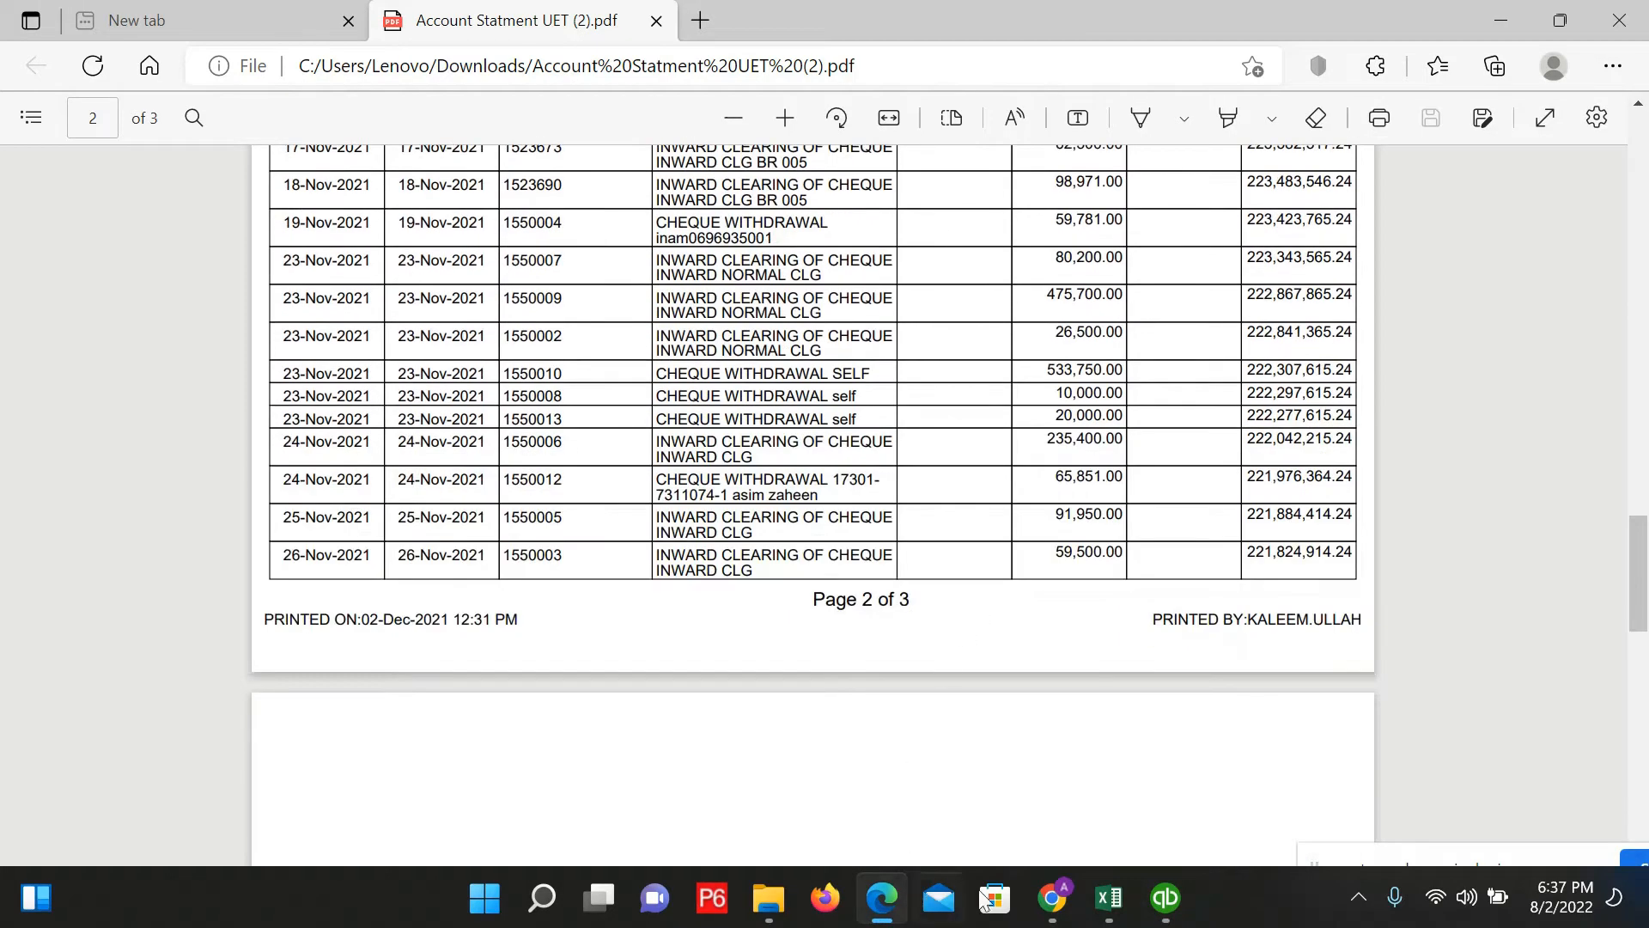
# Step: Admit the waiting participant to the Google Meet call and return to the bank statement PDF
pyautogui.moveTo(1065, 902)
pyautogui.click(927, 773)
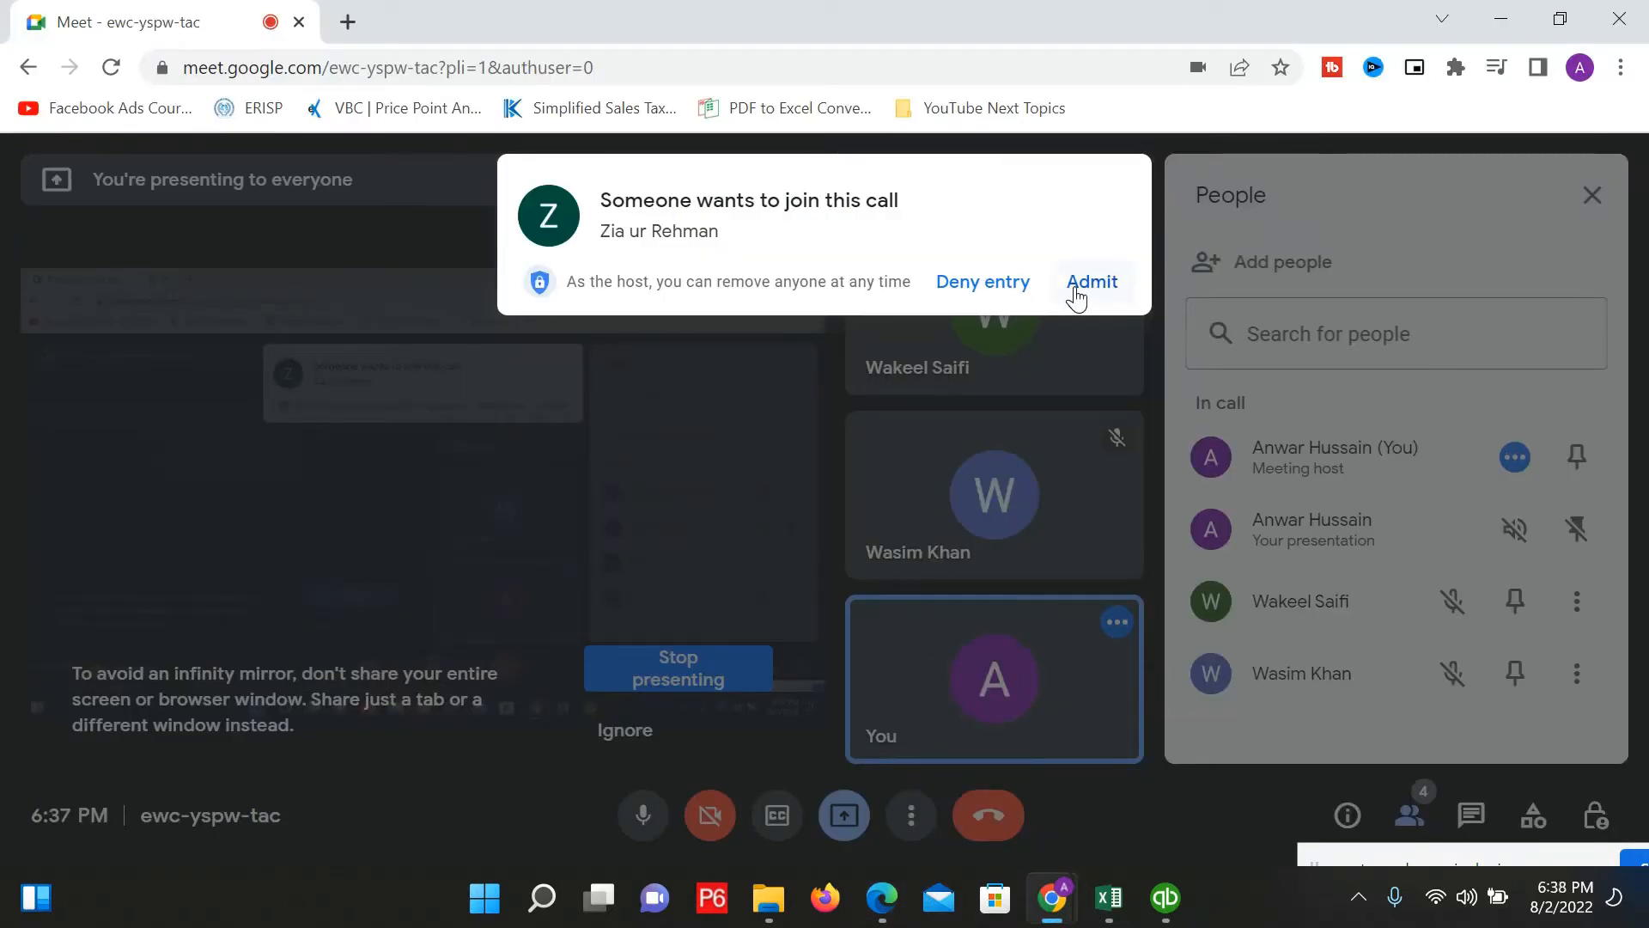
pyautogui.click(1084, 283)
pyautogui.hotkey('alt', 'Tab')
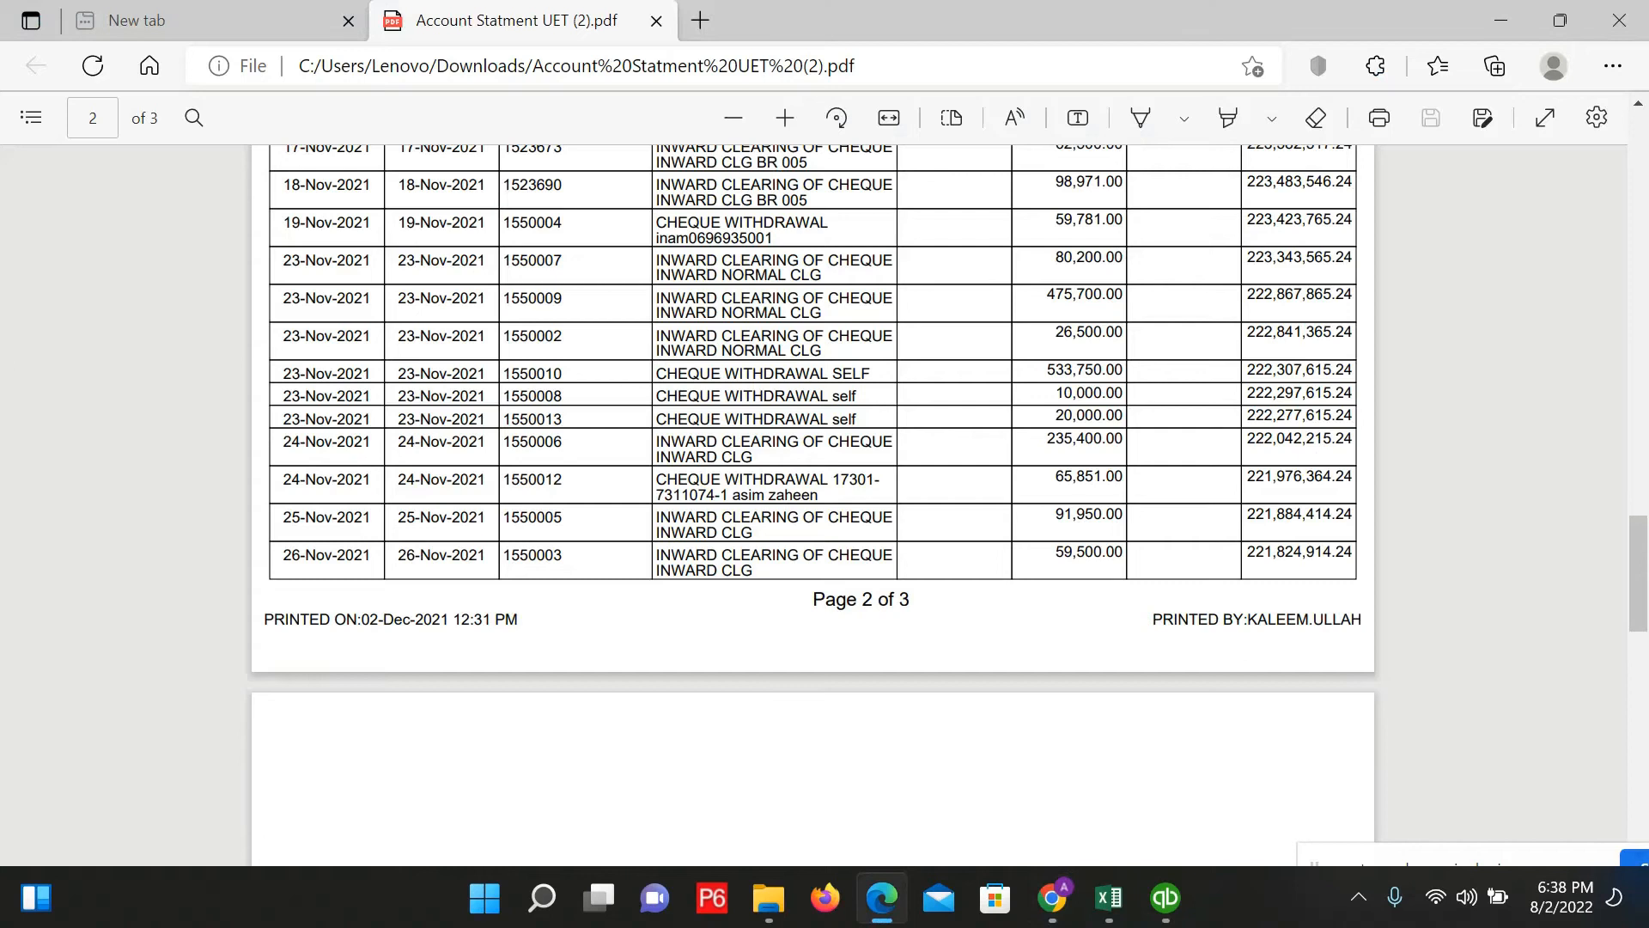
# Step: Copy the balance 221,240,394.24 from the last 30-Nov-2021 row on page 3 of the bank statement
pyautogui.scroll(-8, 826, 586)
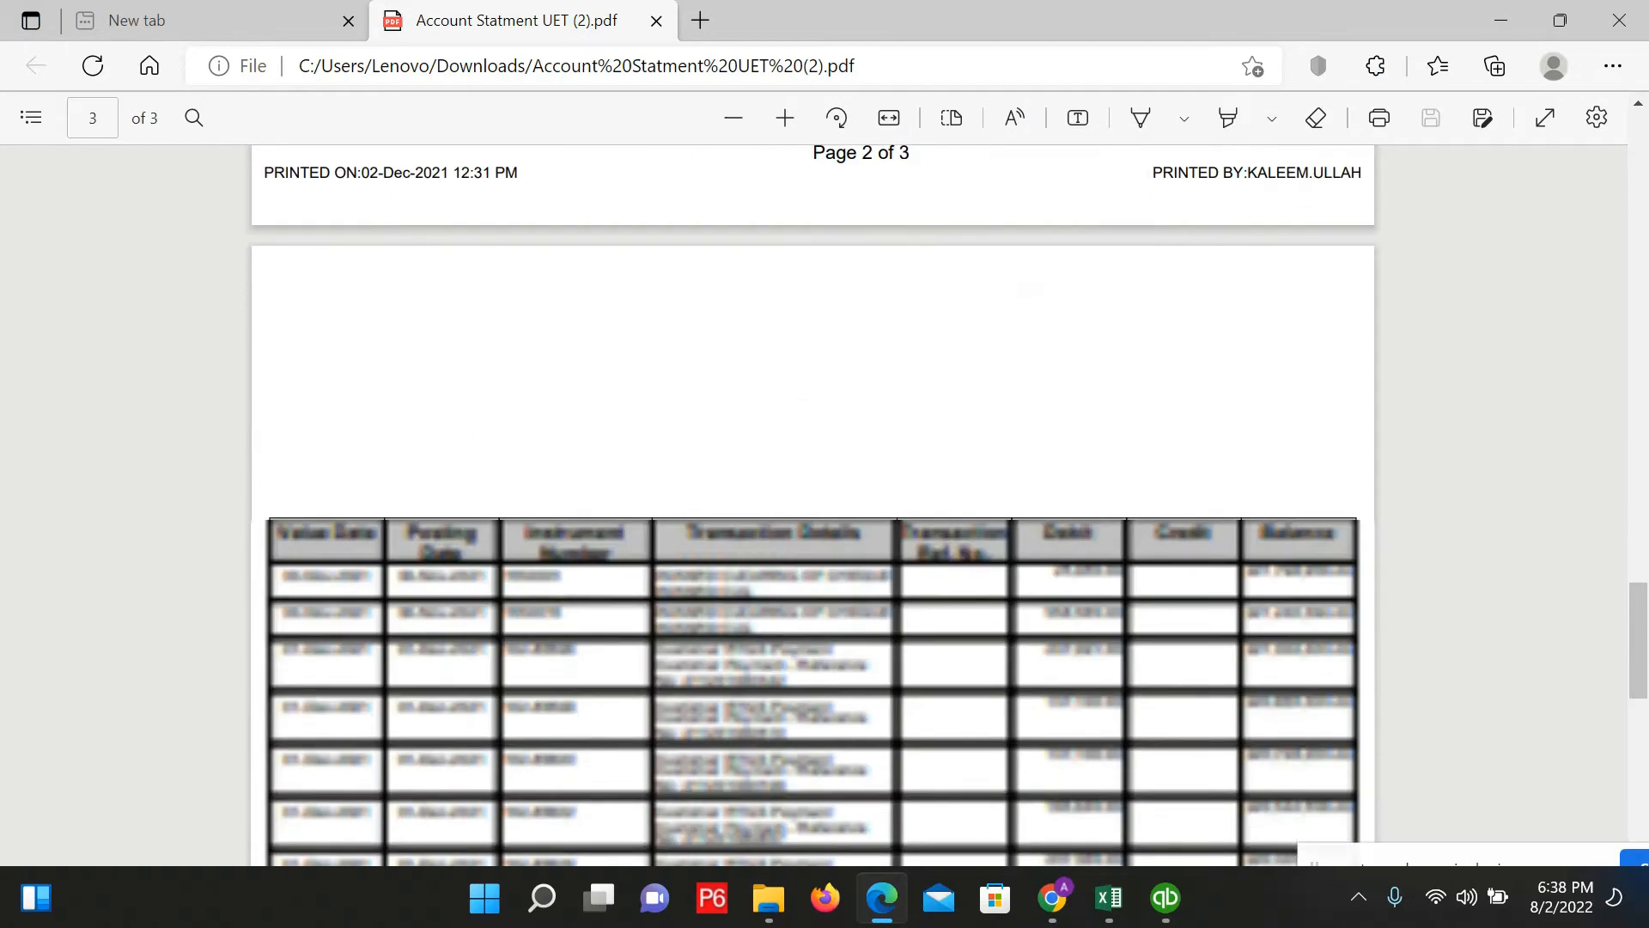
pyautogui.scroll(1, 292, 543)
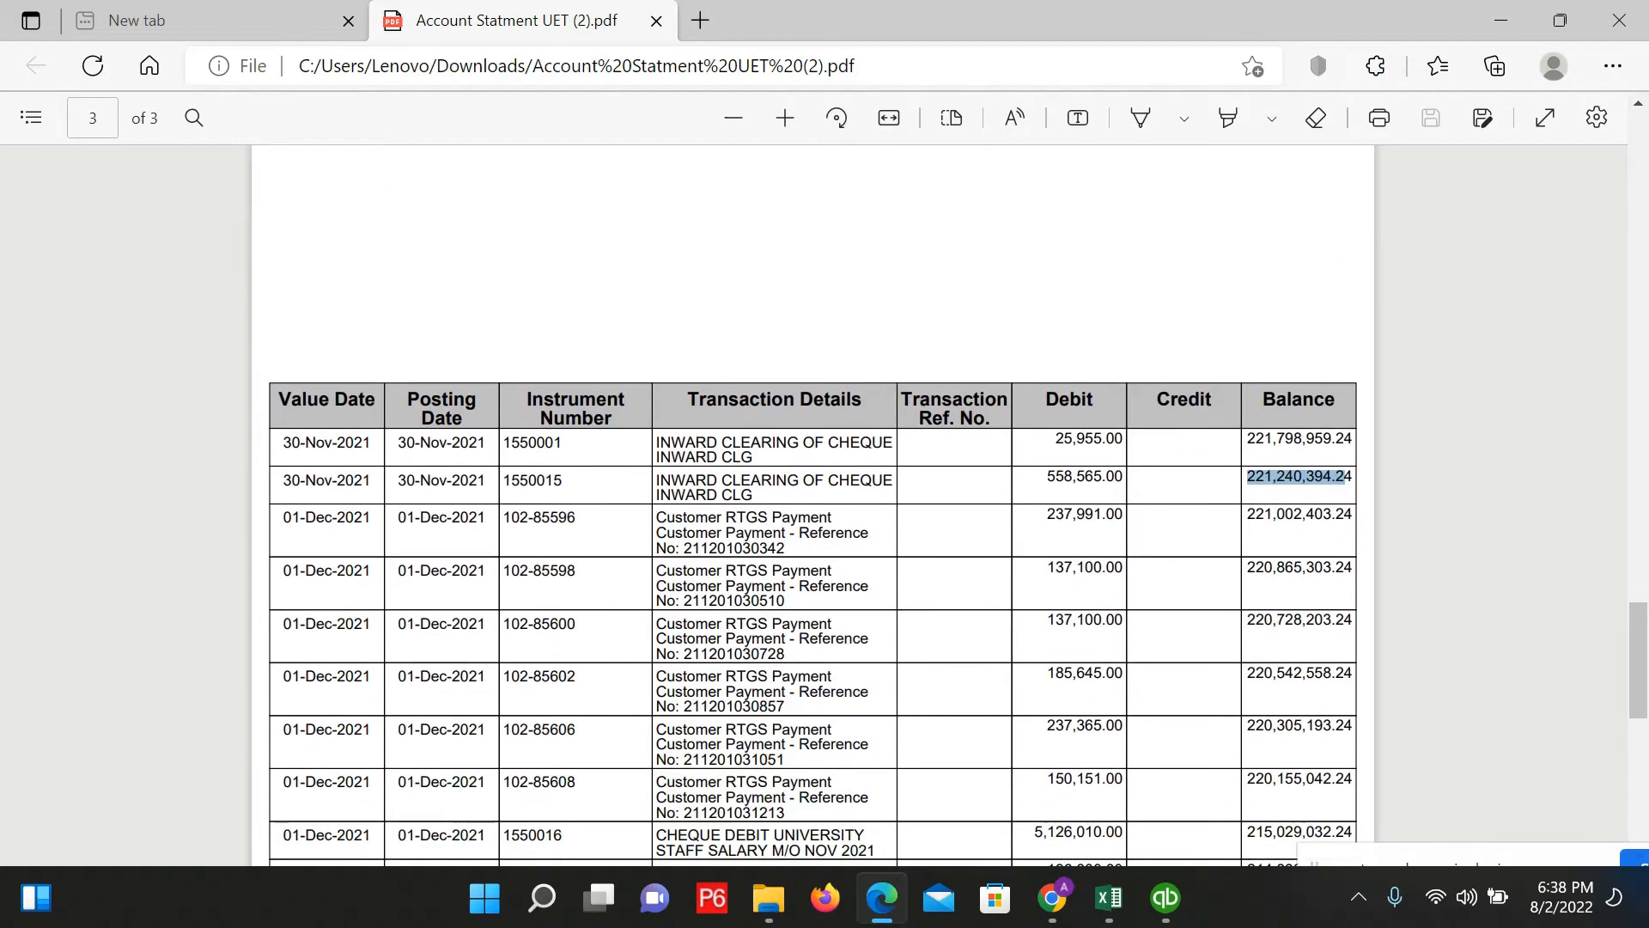
pyautogui.moveTo(324, 480); pyautogui.dragTo(1353, 477)
pyautogui.click(1249, 477)
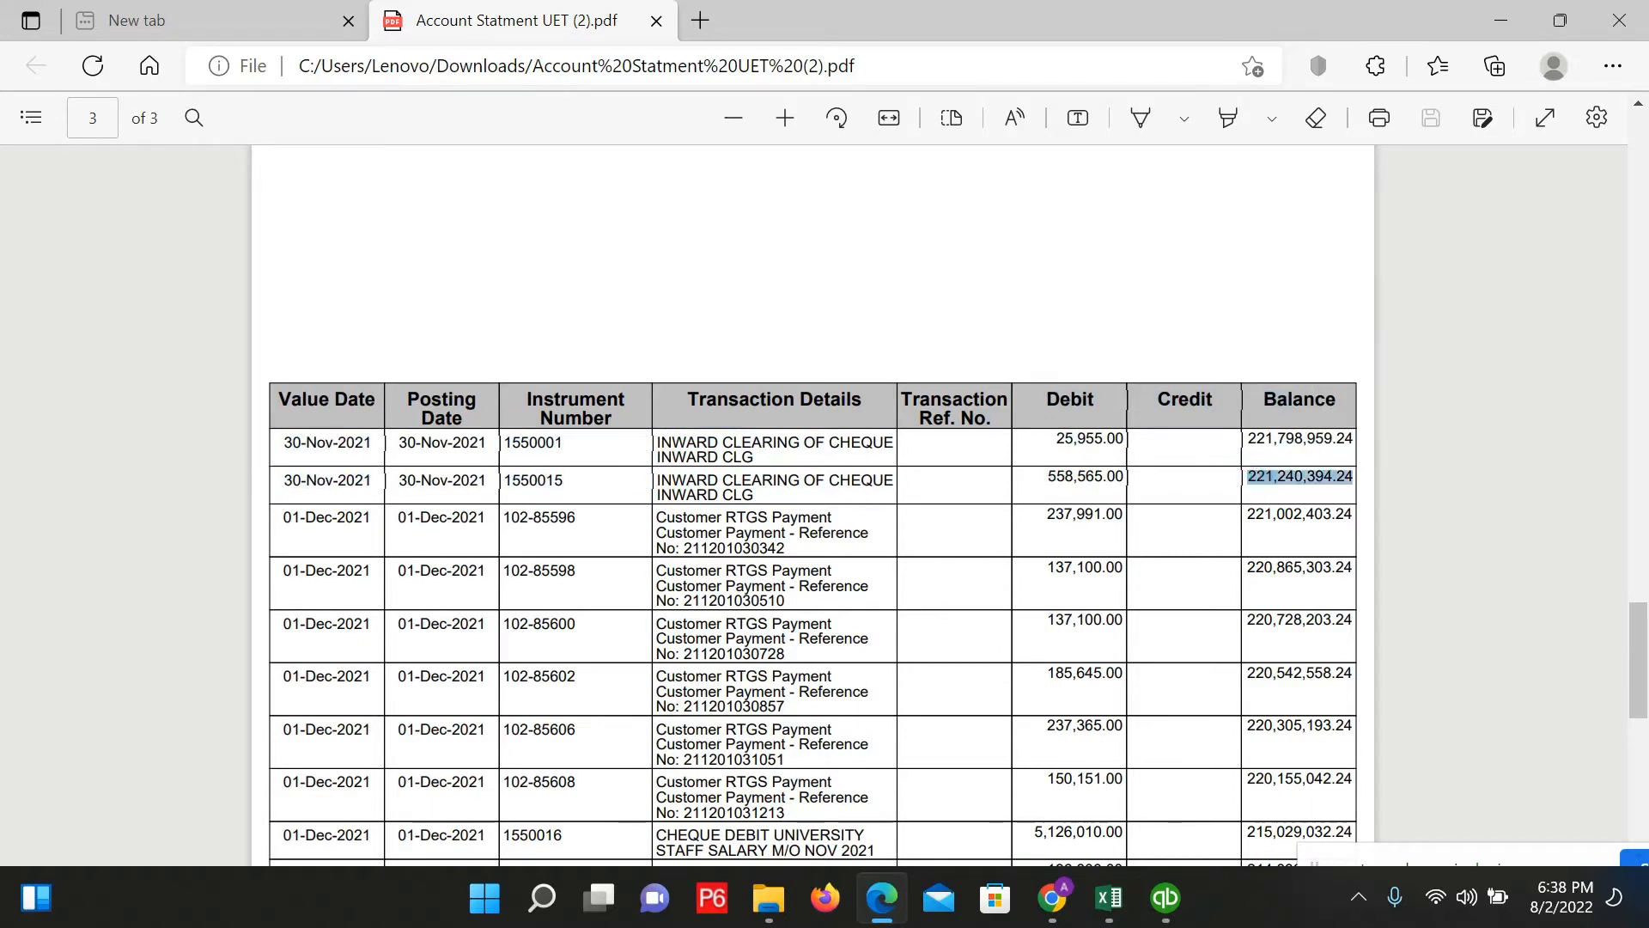
pyautogui.rightClick(1340, 478)
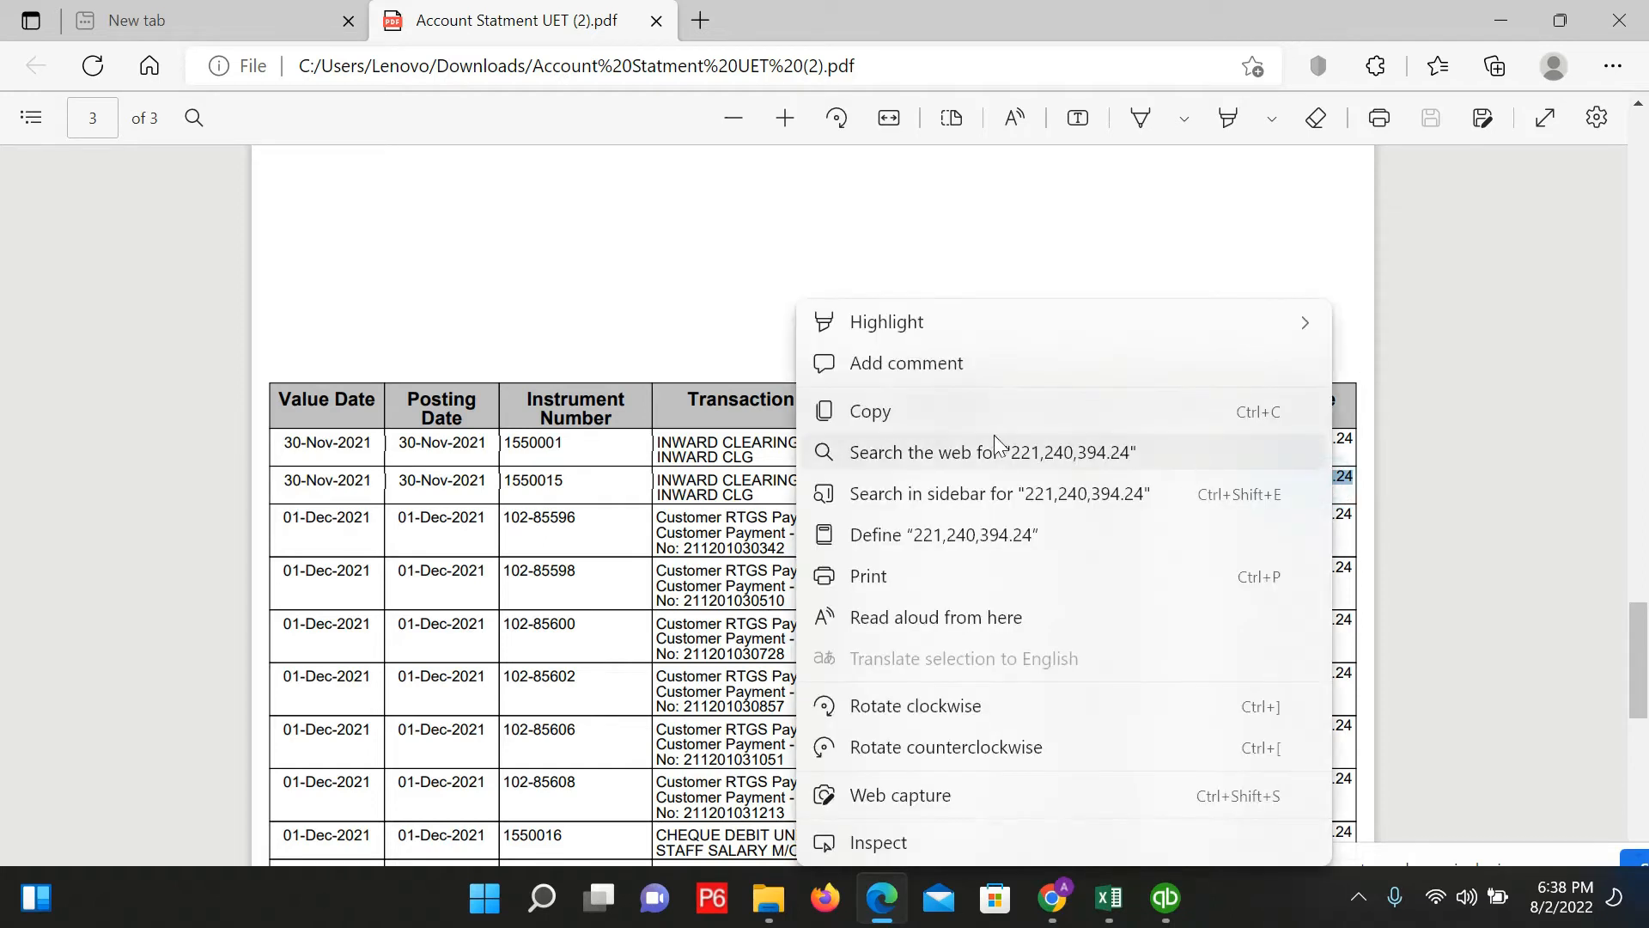
pyautogui.click(914, 411)
# Step: Return to QuickBooks and replace the reconciliation's ending balance with the copied 221,240,394.24
pyautogui.hotkey('alt', 'Tab')
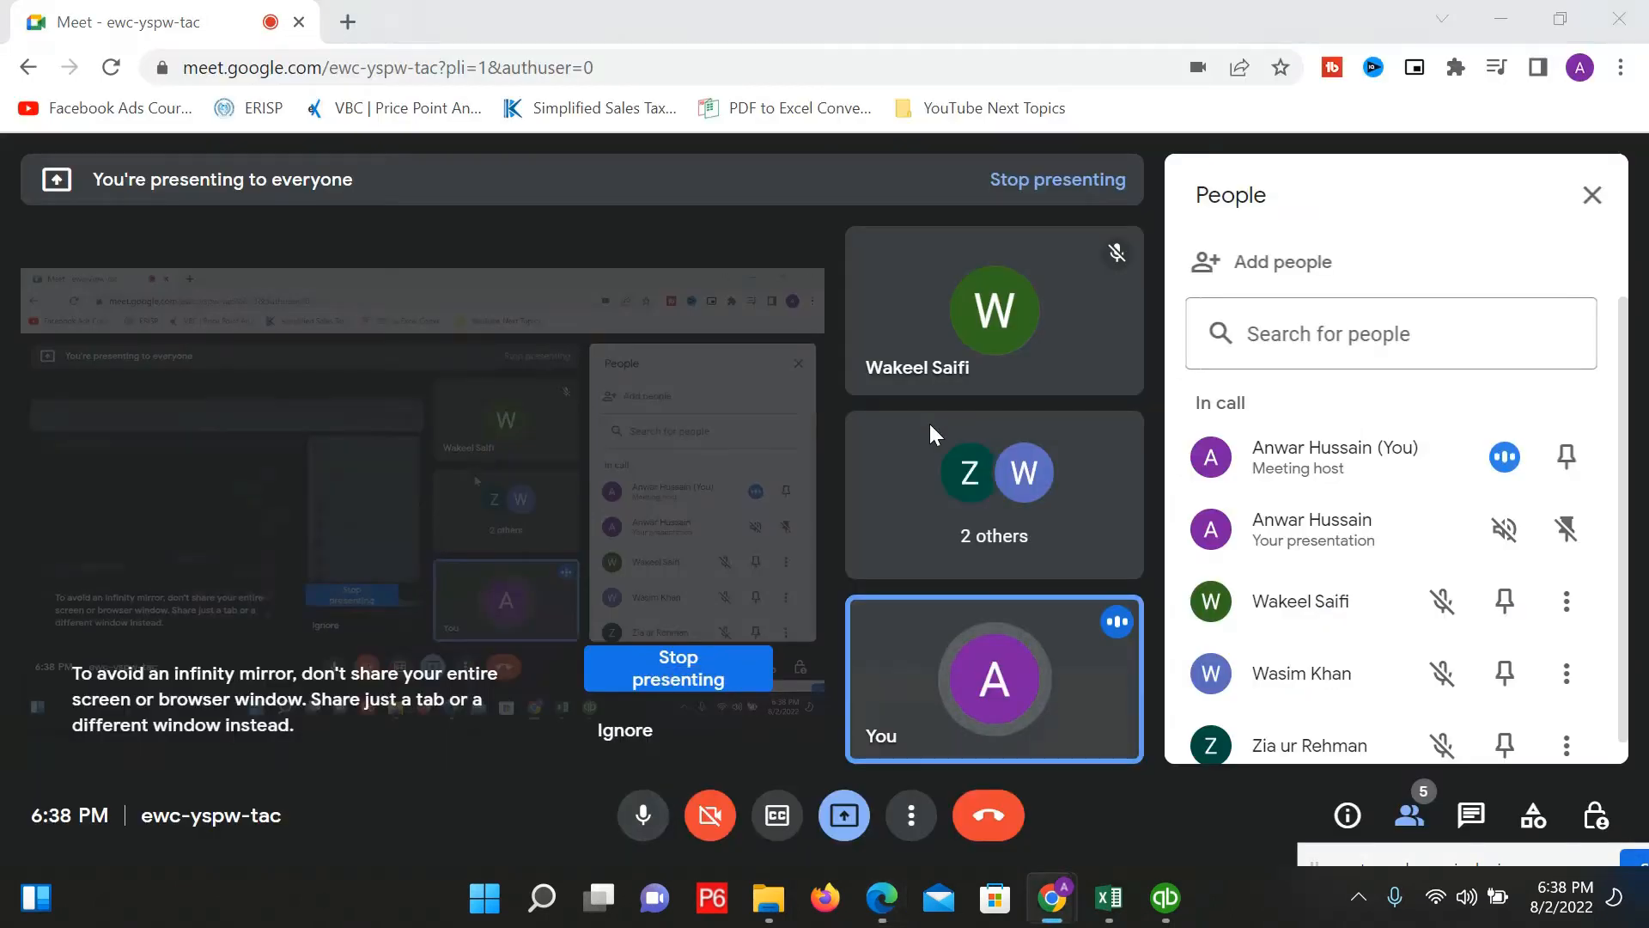
pyautogui.hotkey('alt', 'Tab')
pyautogui.hotkey('alt', 'Tab')
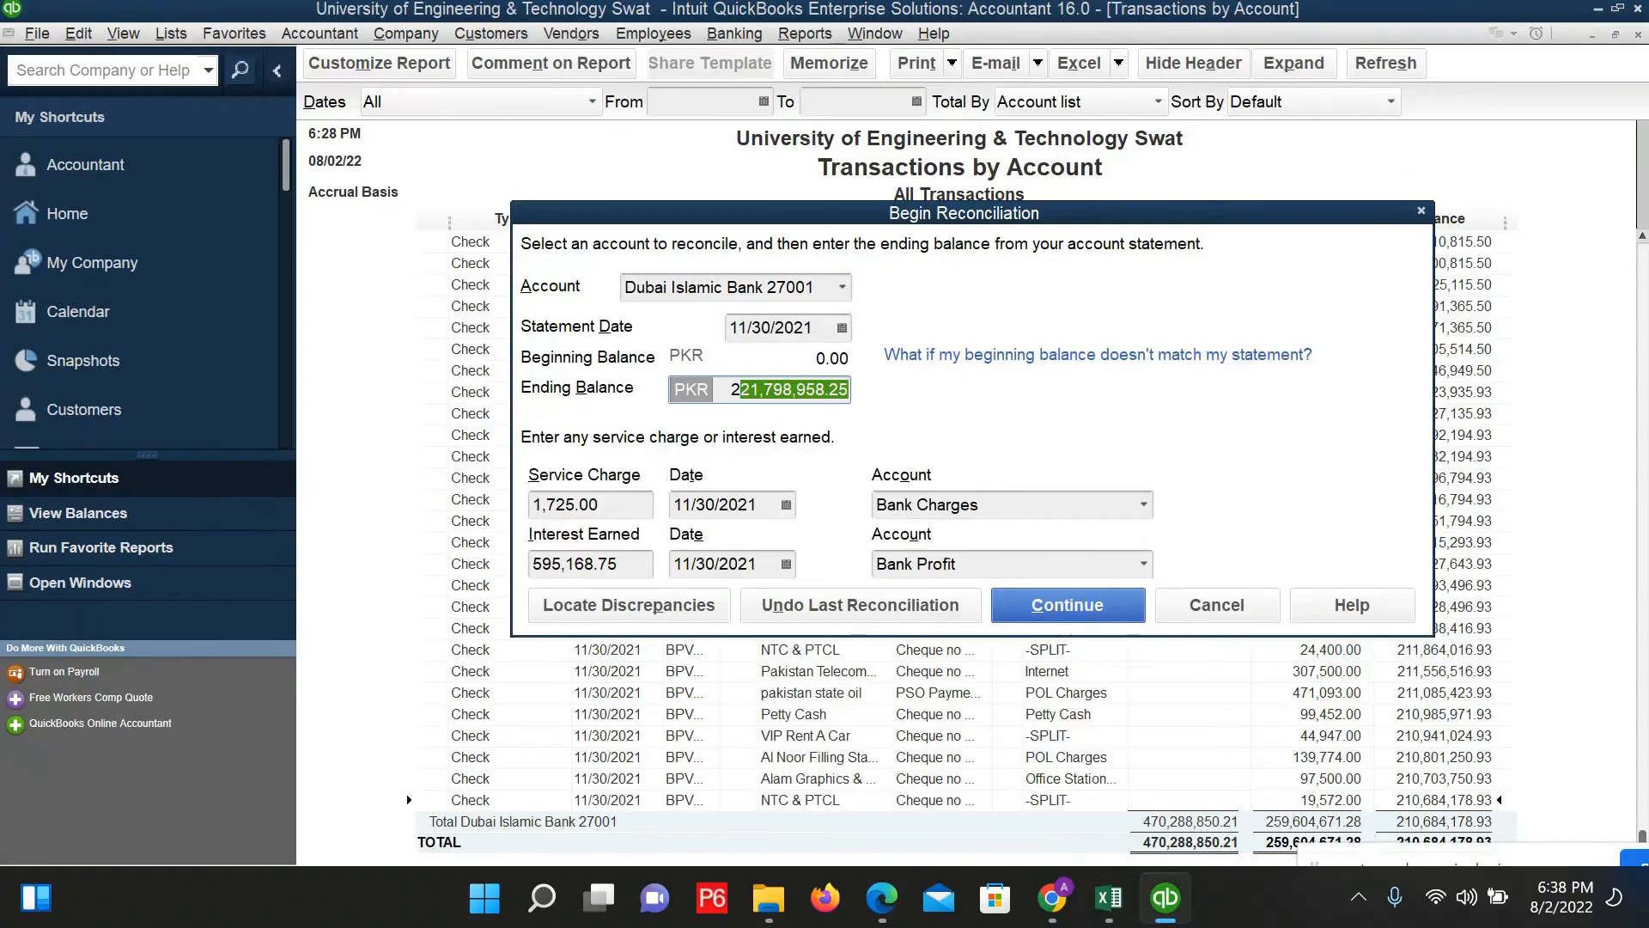
pyautogui.moveTo(848, 390); pyautogui.dragTo(730, 386)
pyautogui.rightClick(772, 397)
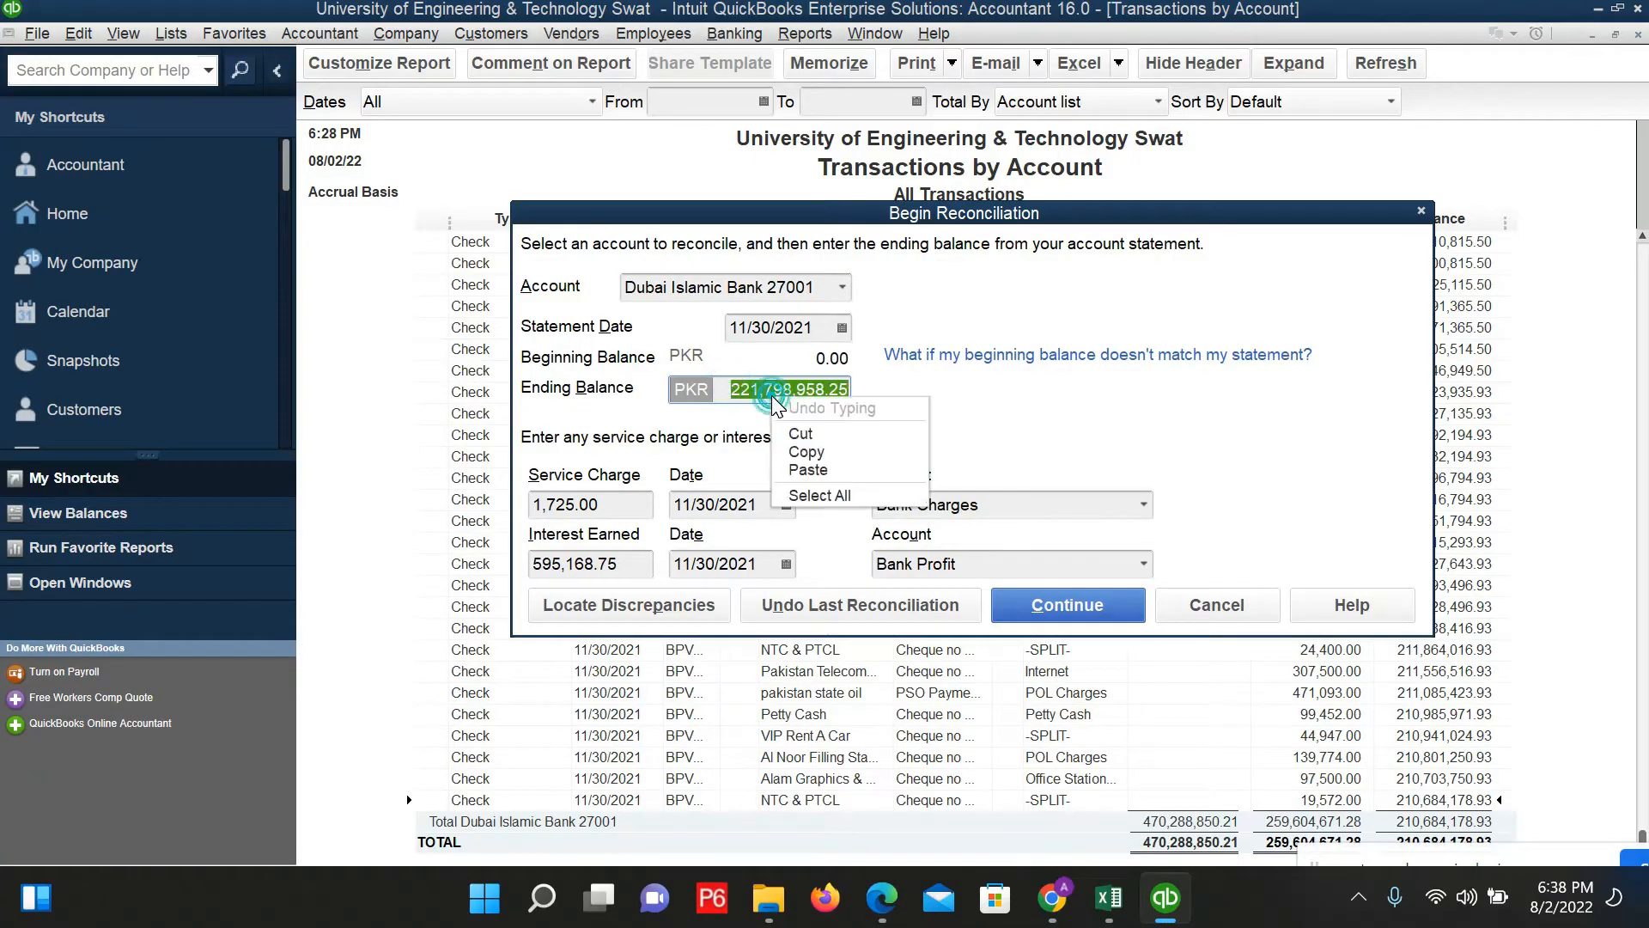
pyautogui.click(824, 471)
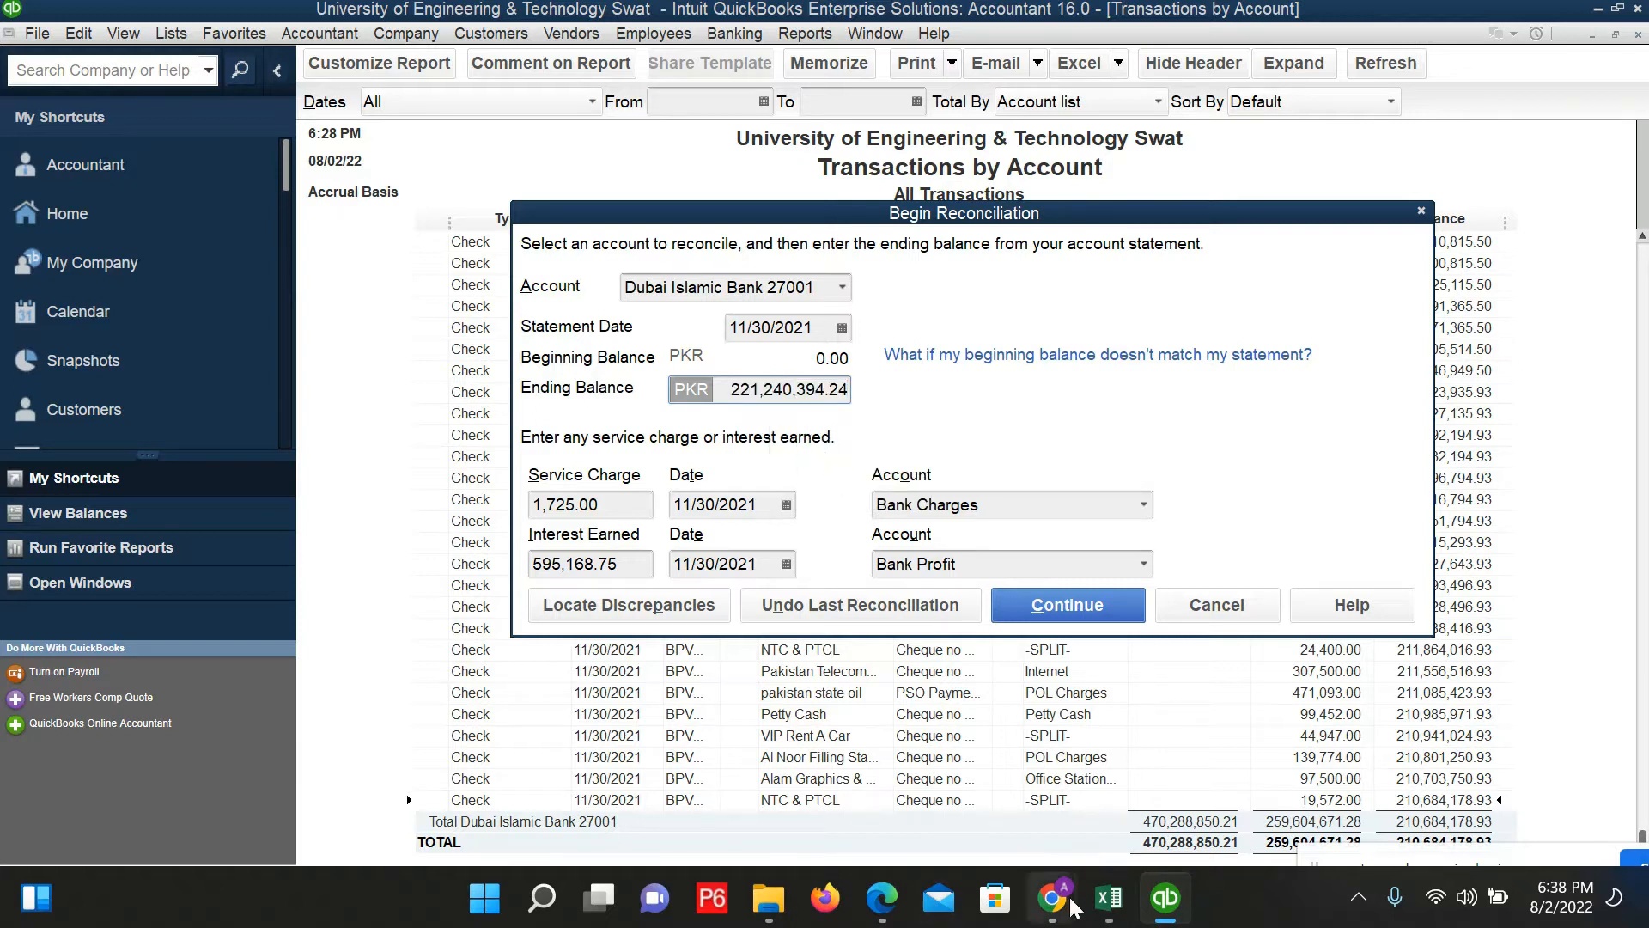
# Step: Admit the next waiting participant to the Google Meet call and return to the QuickBooks reconciliation
pyautogui.moveTo(1055, 902)
pyautogui.click(916, 783)
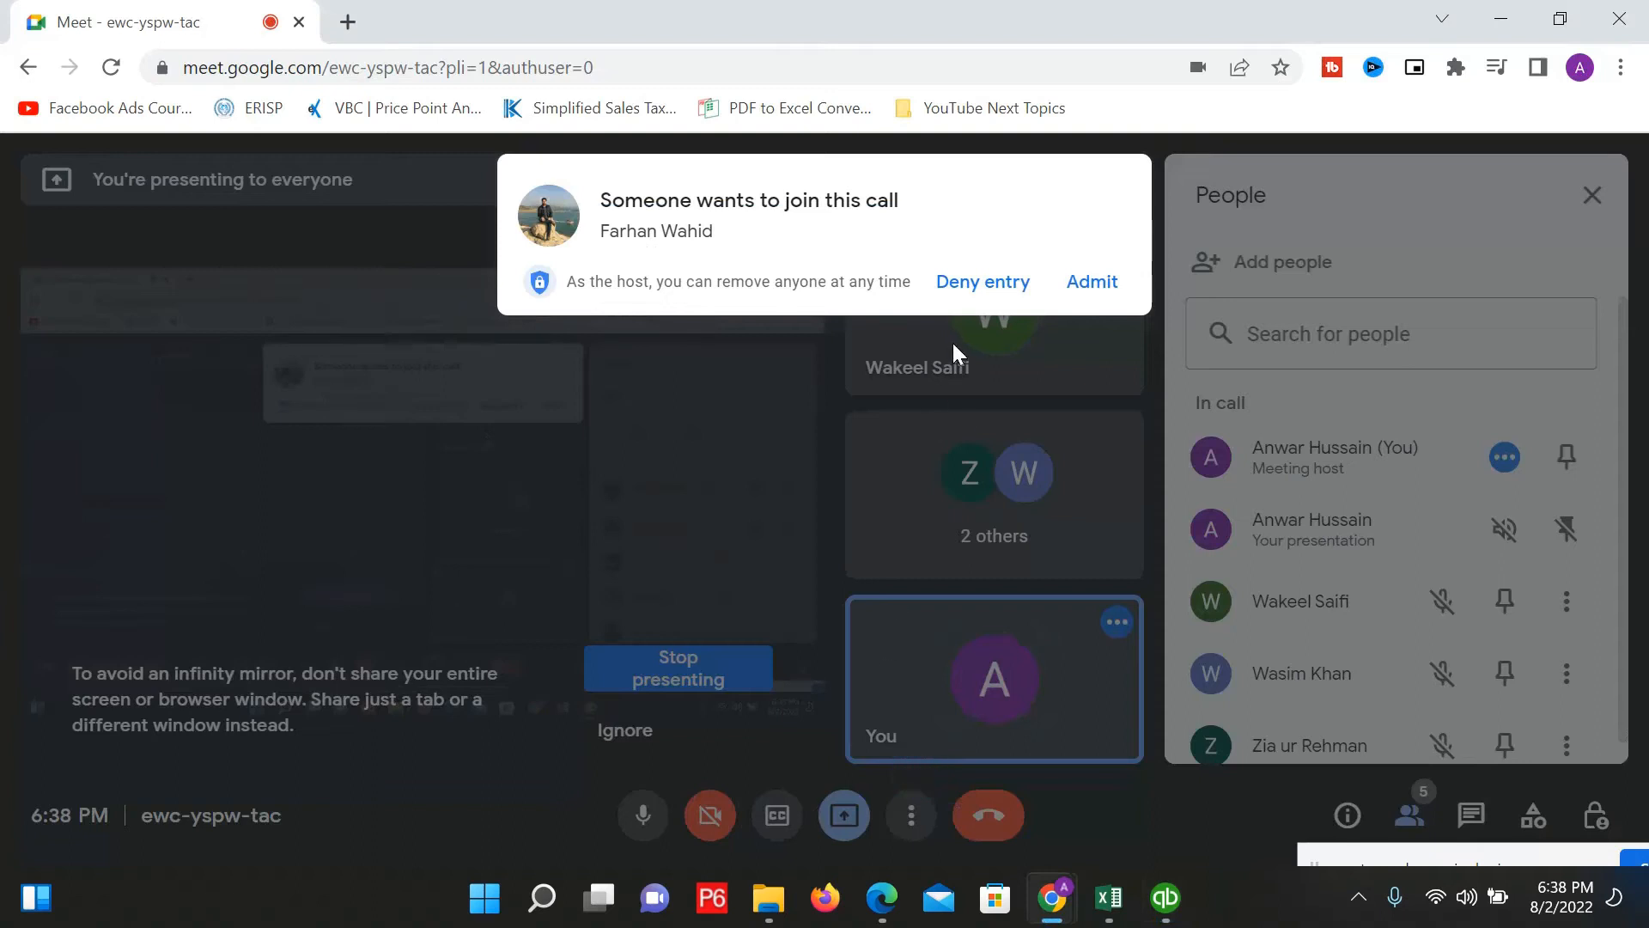
pyautogui.click(1090, 283)
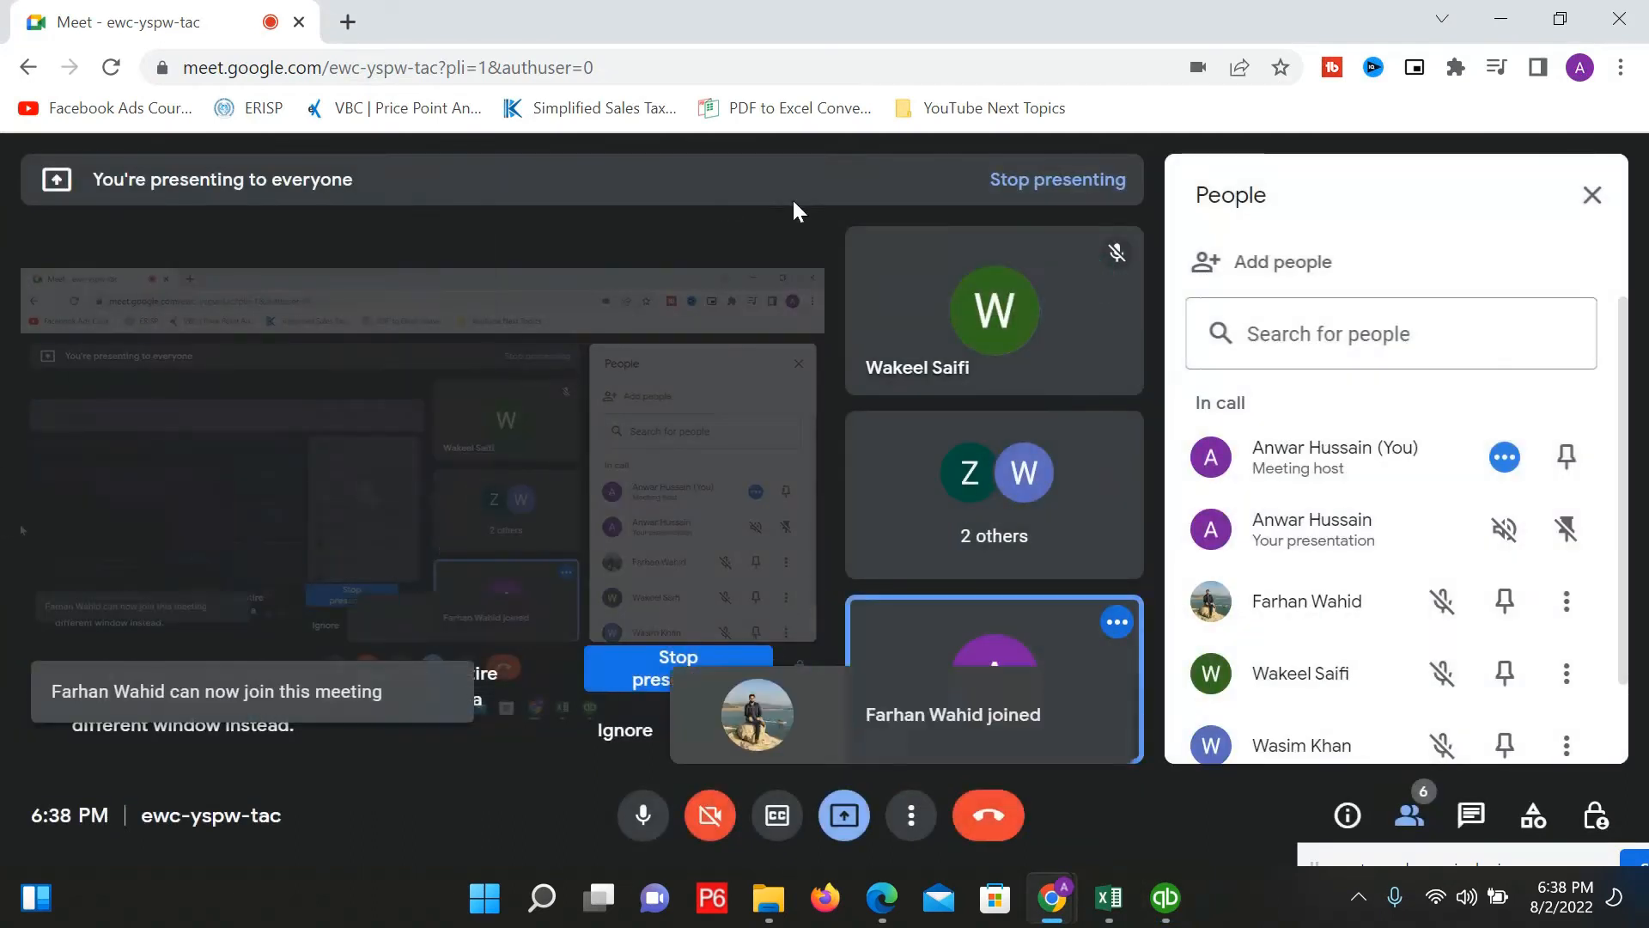
pyautogui.hotkey('alt', 'Tab')
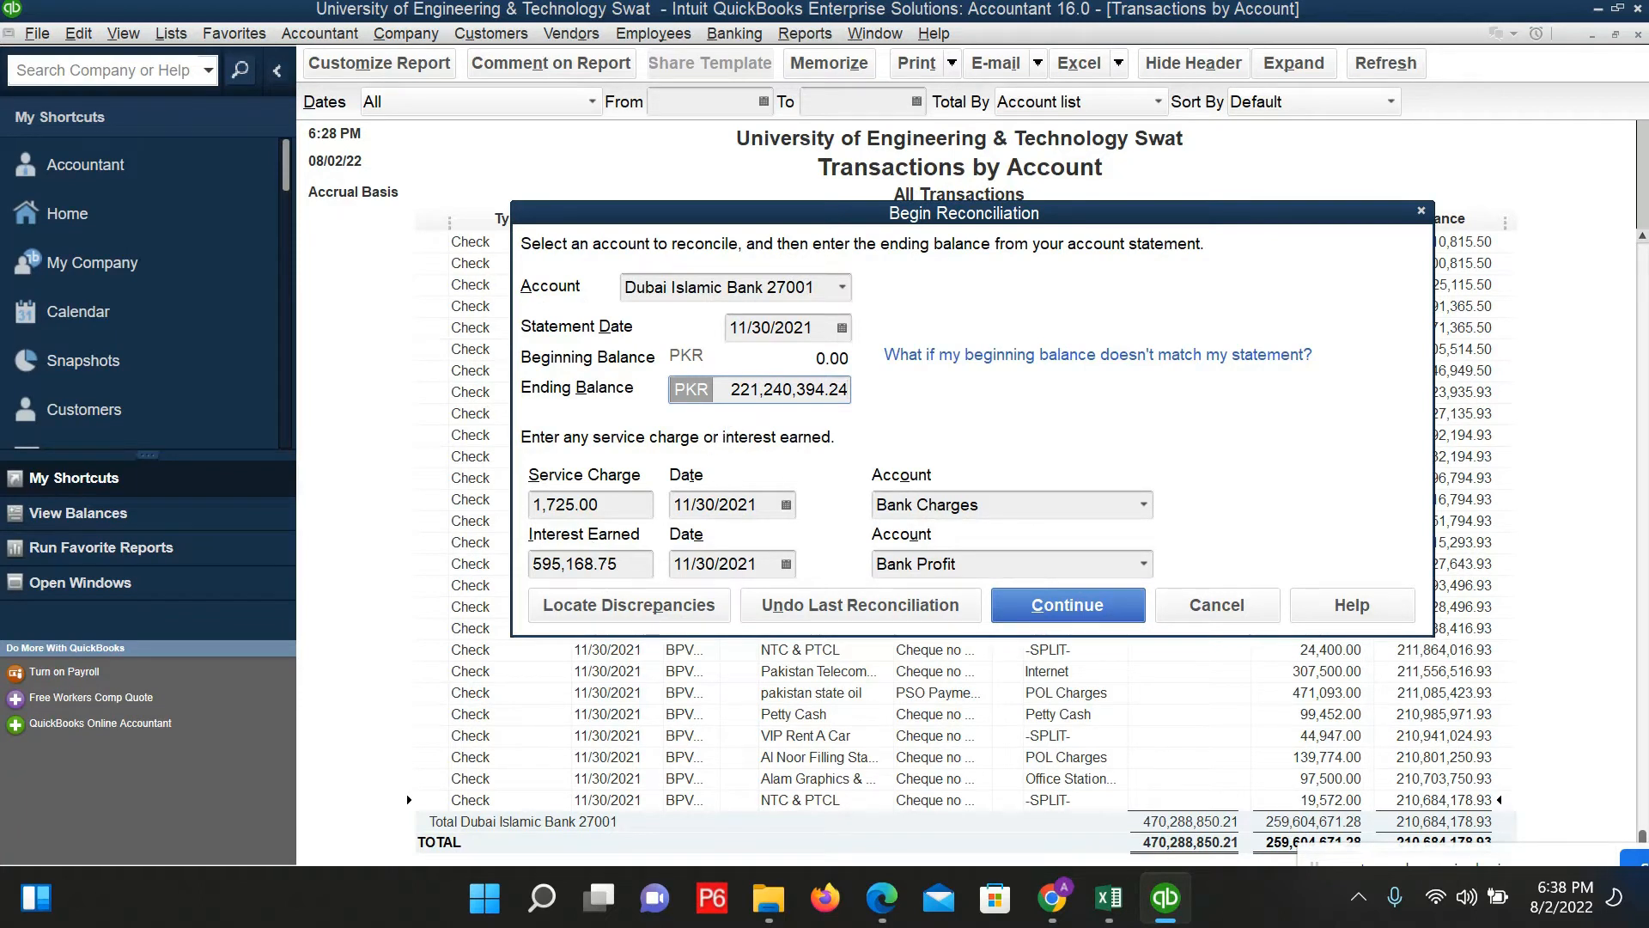
# Step: Review the ending balance and service charge entries, and choose Bank Charges as the service charge account
pyautogui.moveTo(732, 389); pyautogui.dragTo(848, 389)
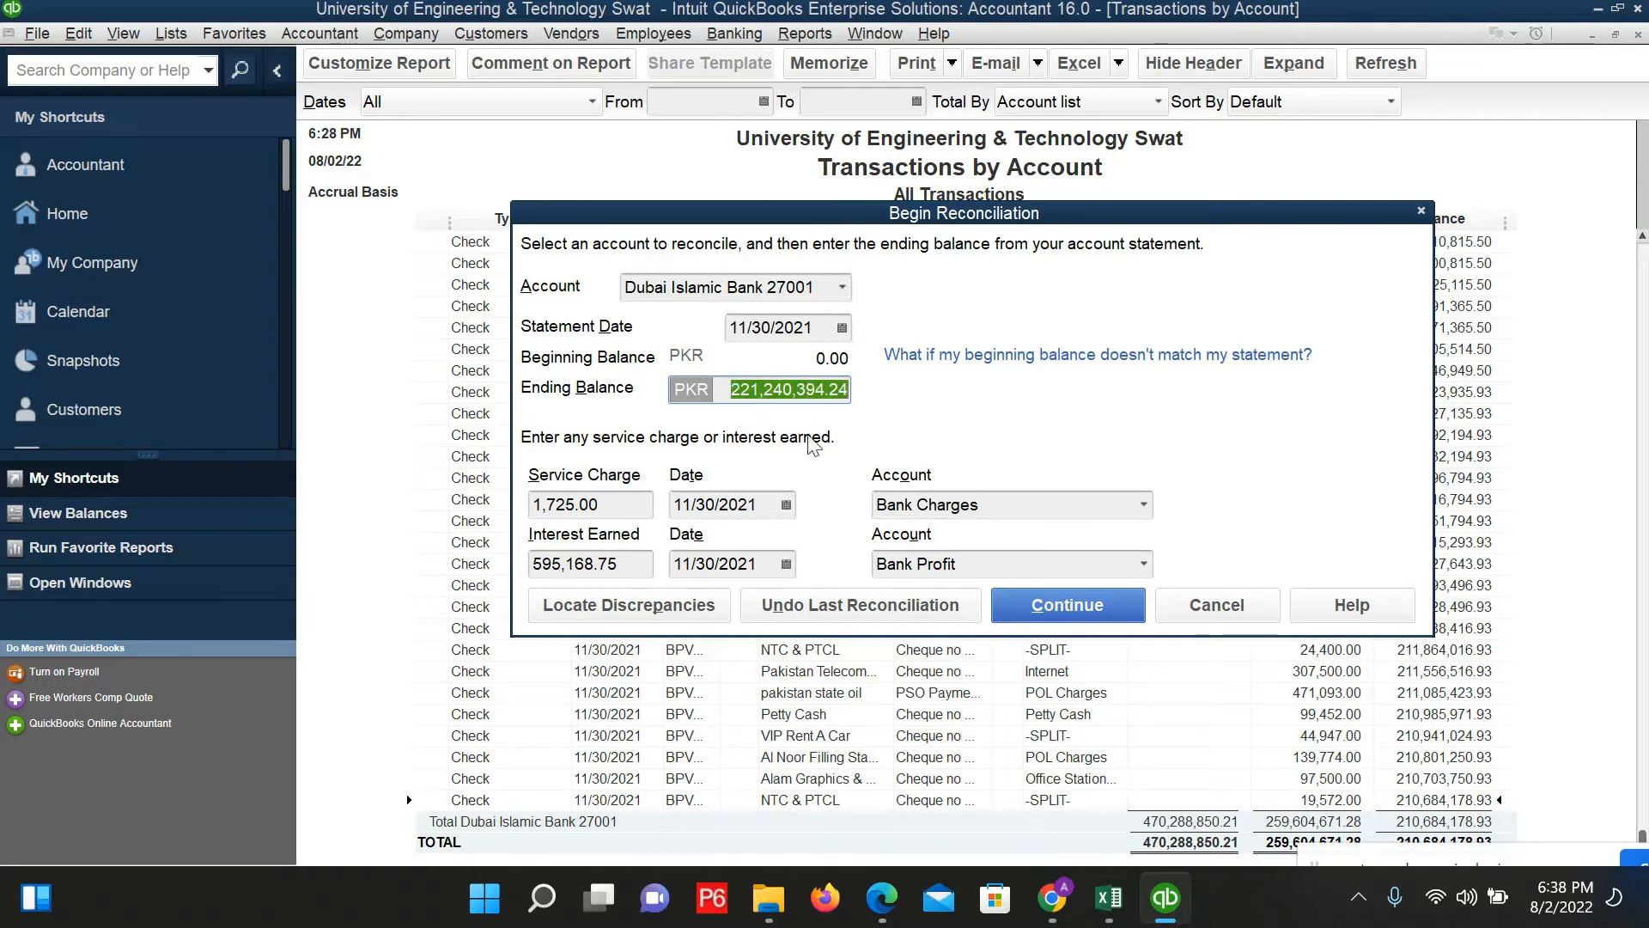
pyautogui.press('Tab')
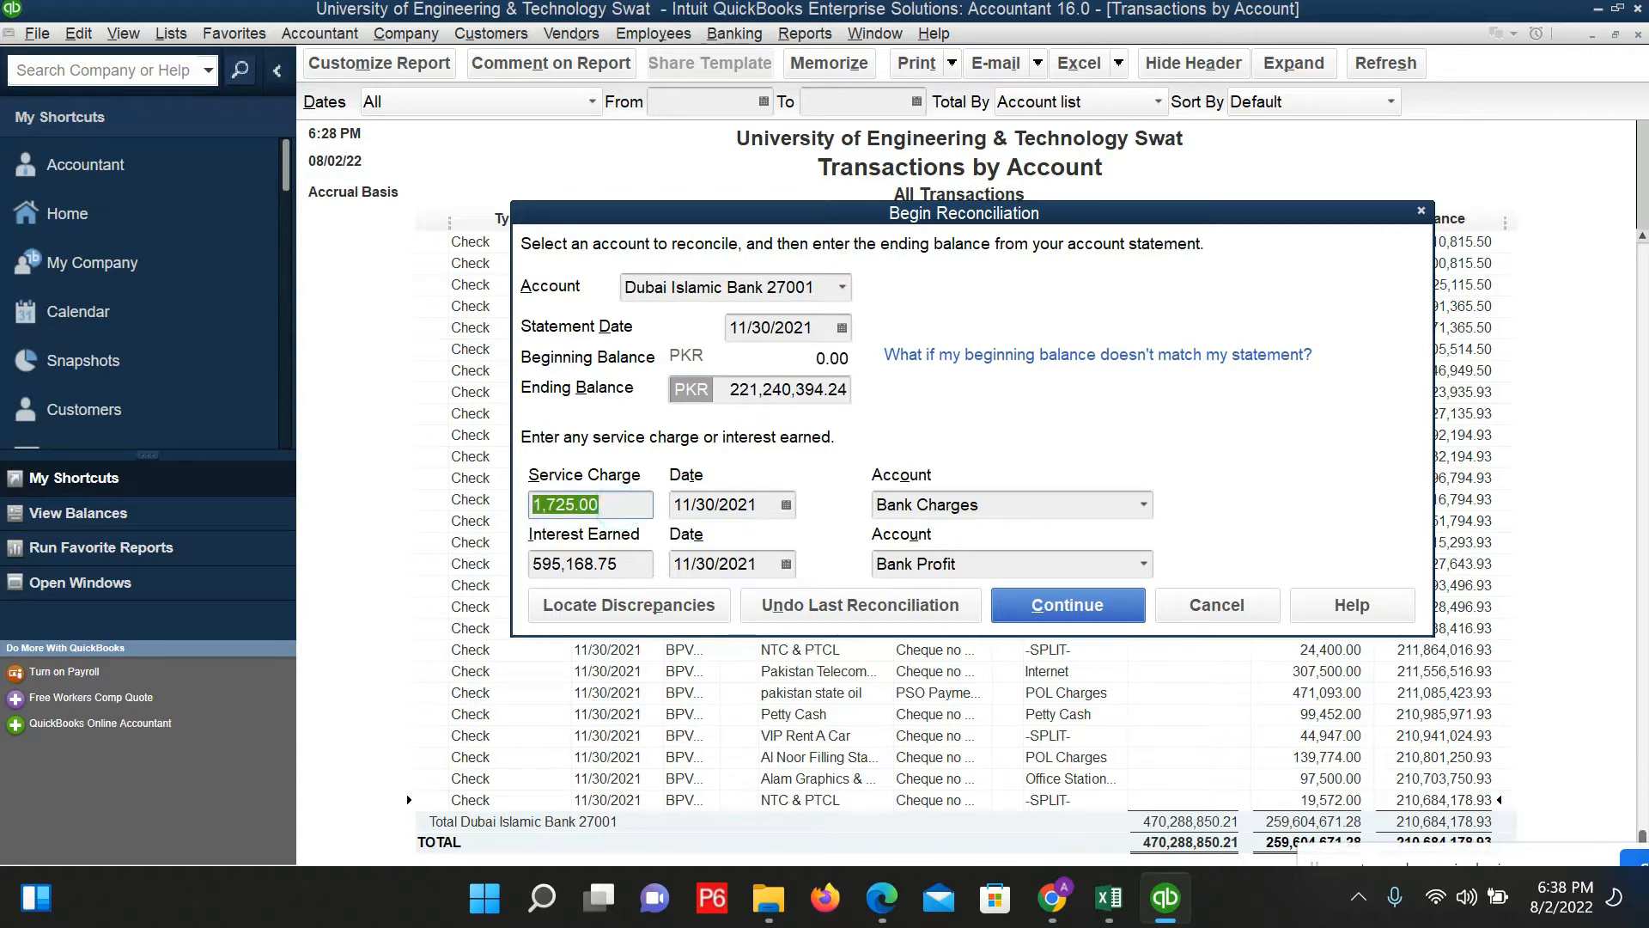
pyautogui.press('Tab')
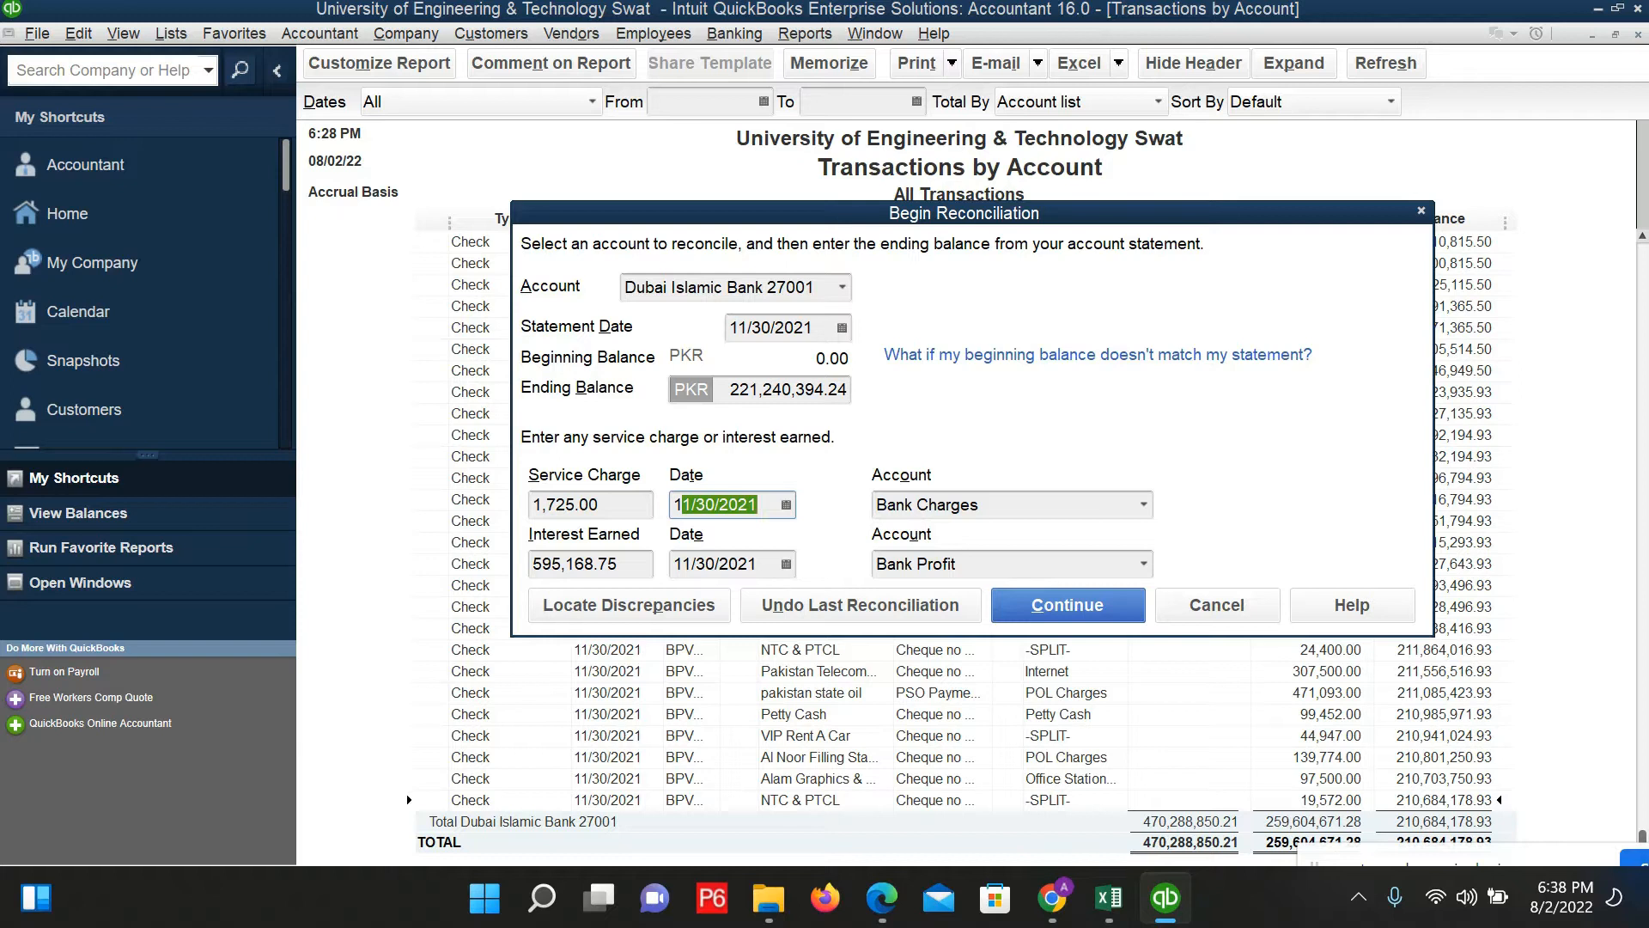
pyautogui.click(719, 505)
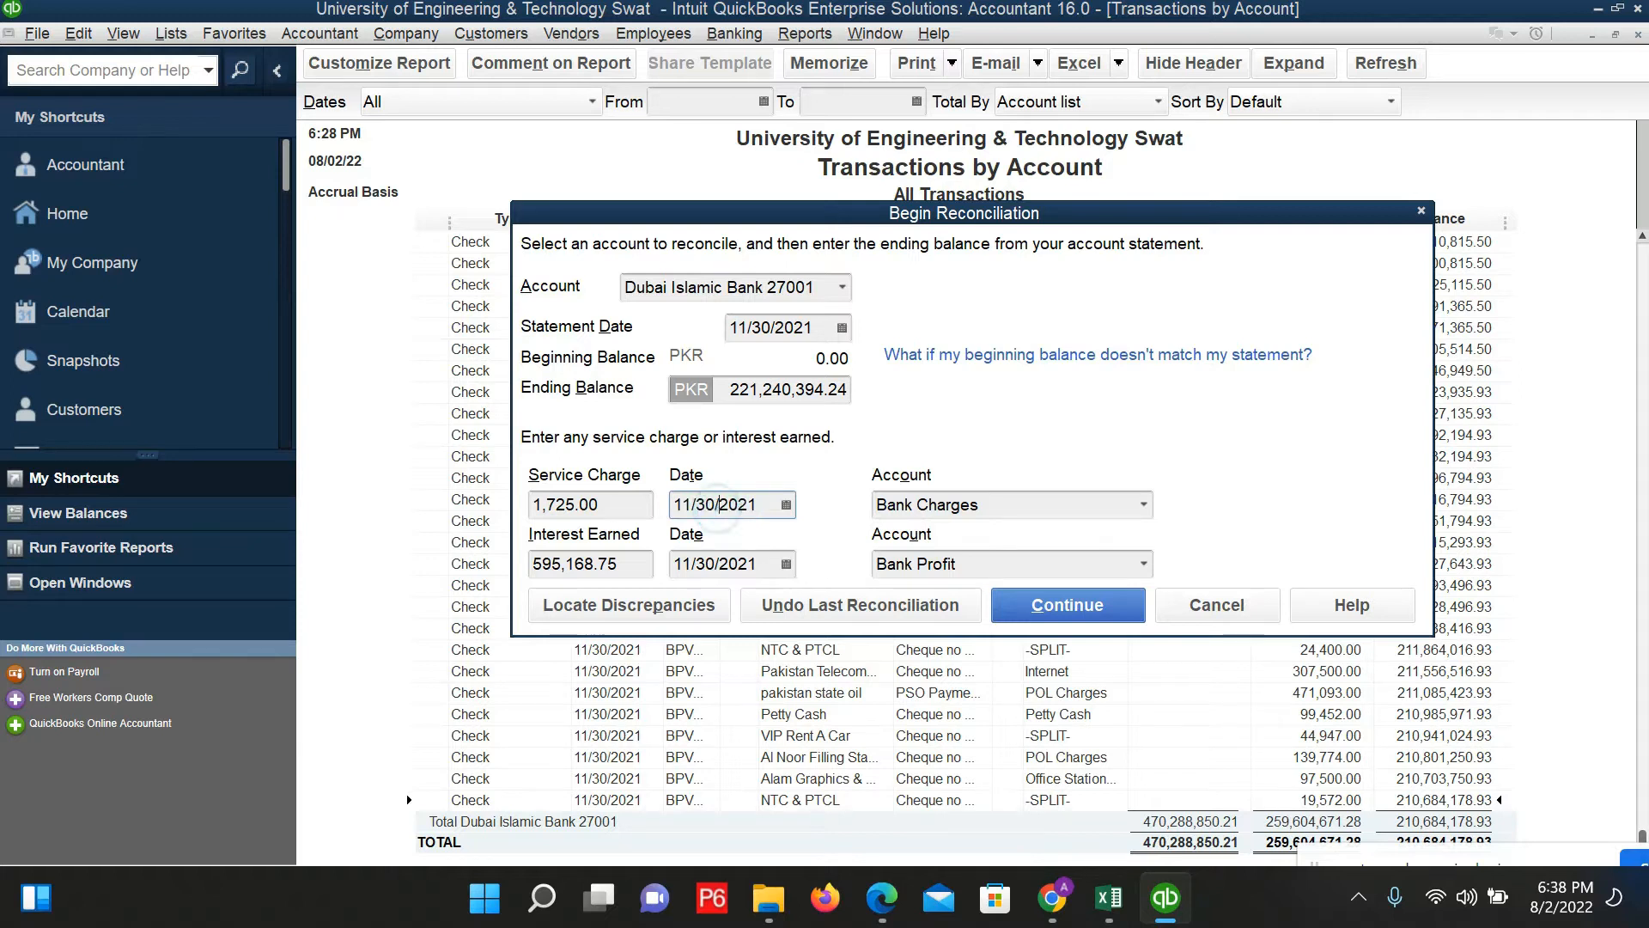
pyautogui.click(1143, 503)
pyautogui.click(1143, 503)
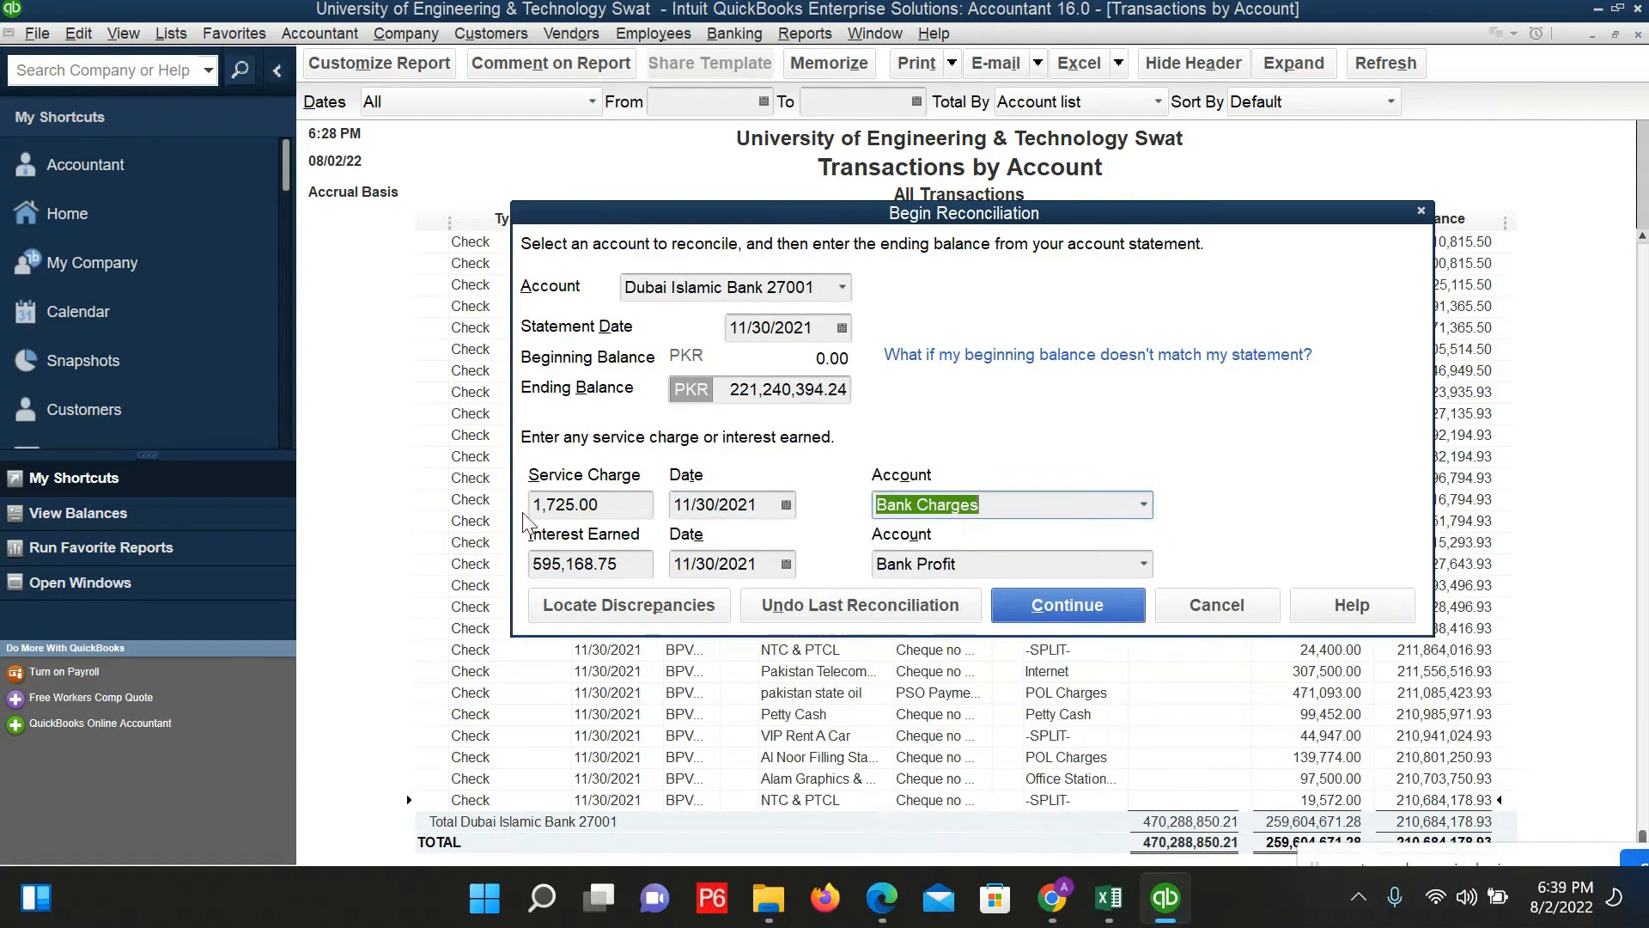
pyautogui.hotkey('shift', 'Tab')
pyautogui.hotkey('shift', 'Tab')
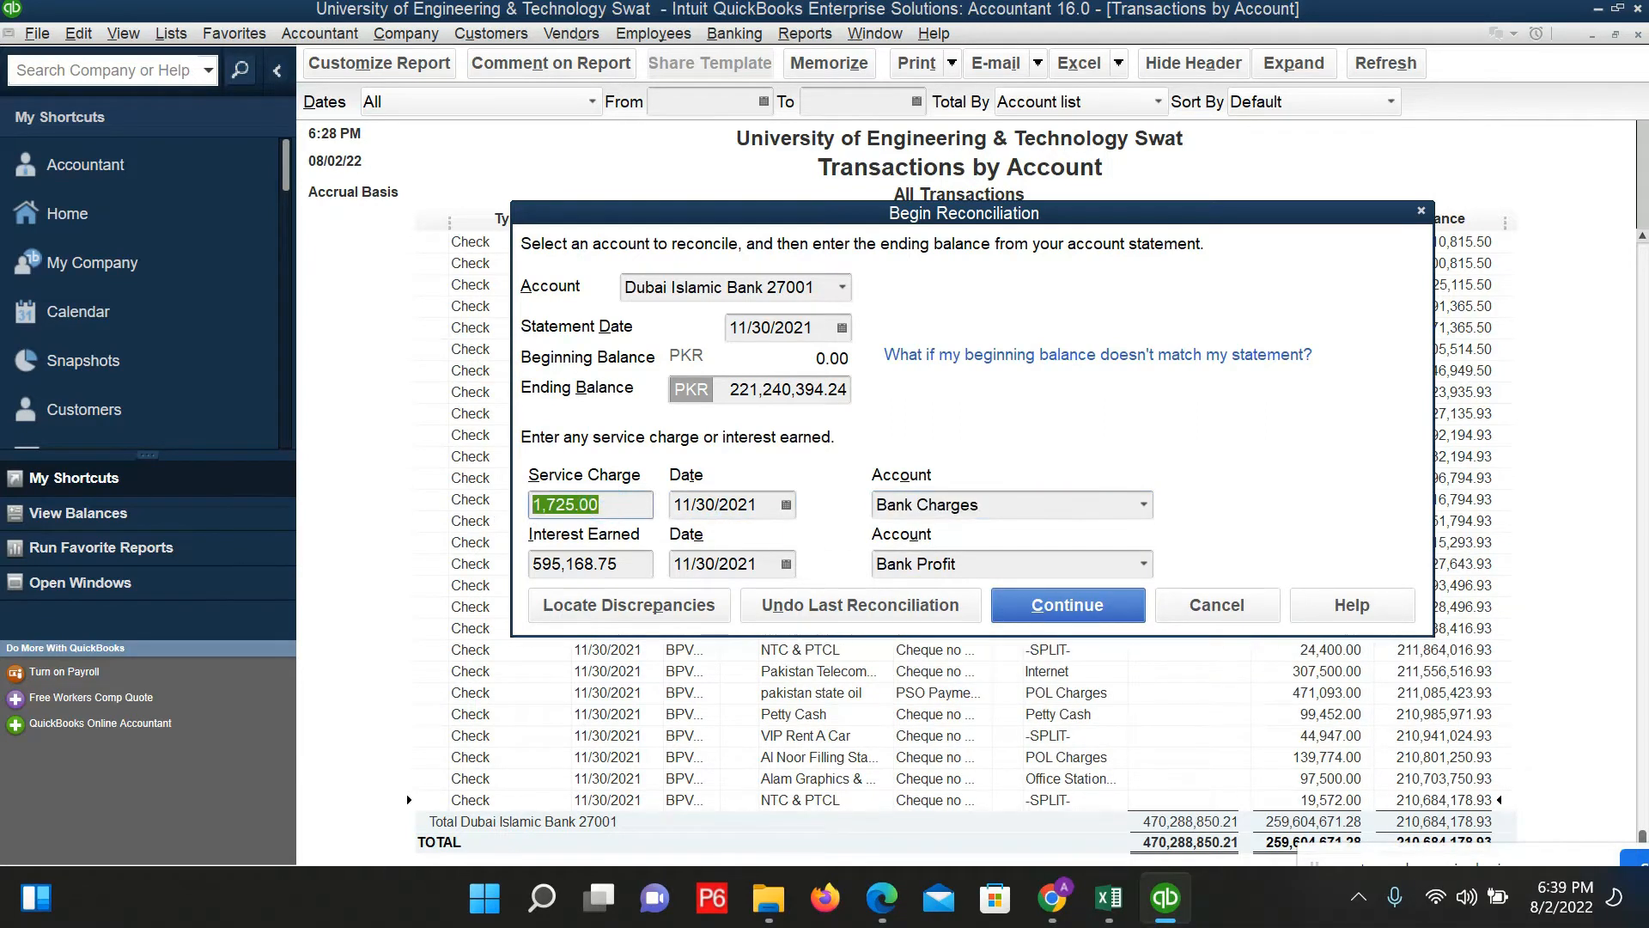
pyautogui.click(1142, 505)
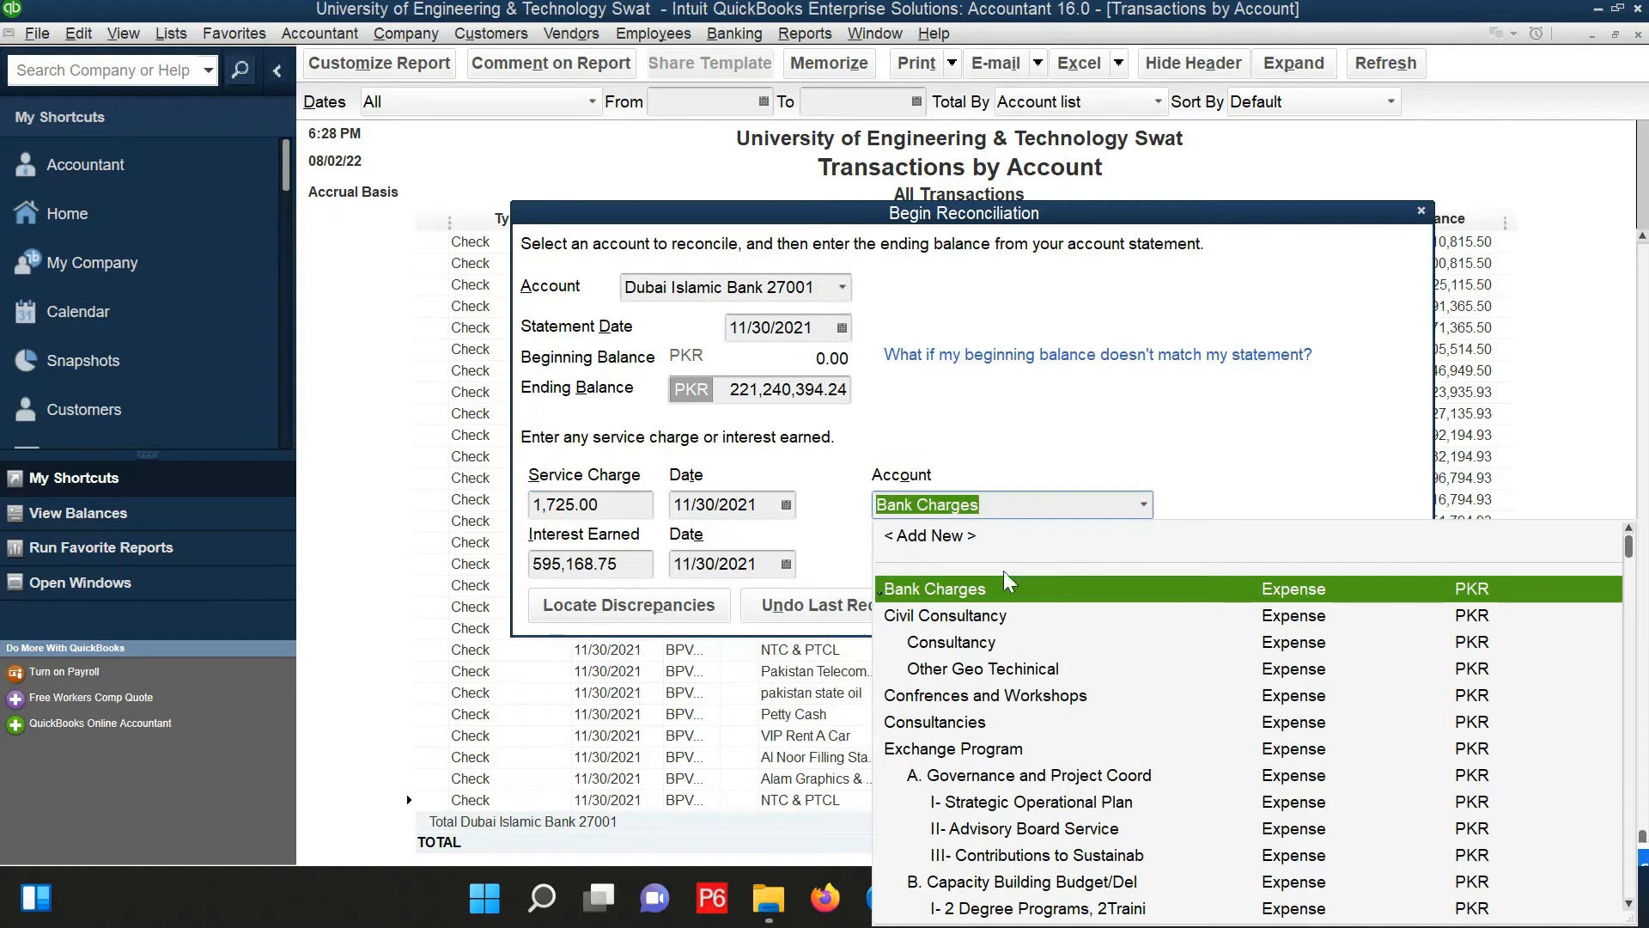
pyautogui.click(940, 589)
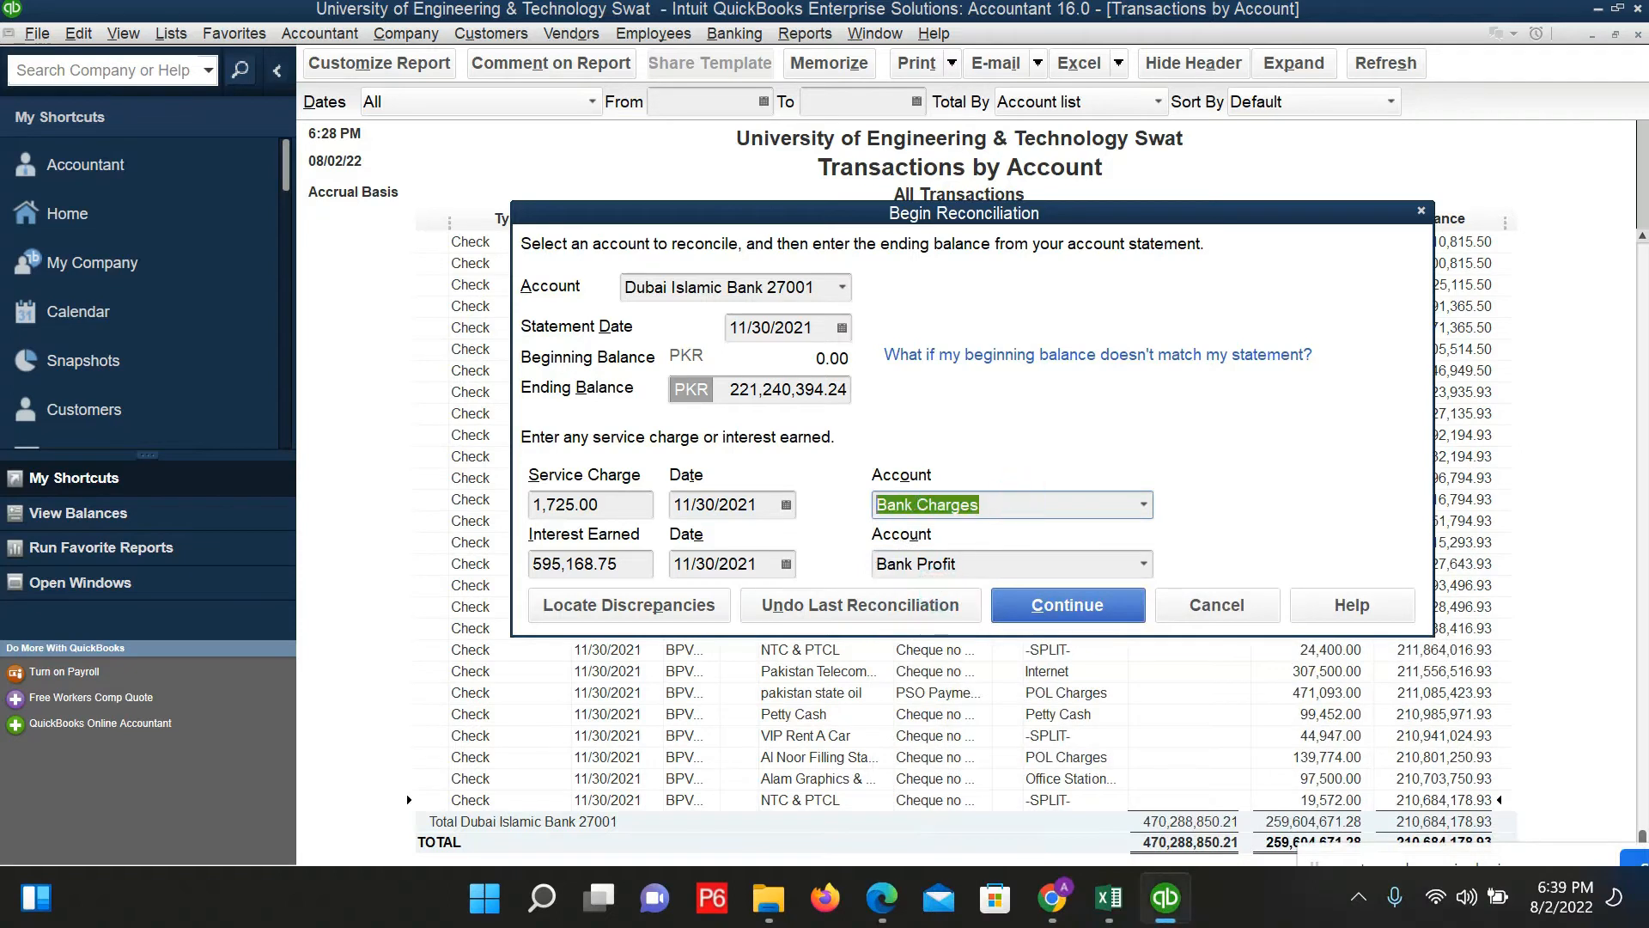
# Step: Switch to the PDF bank statement to check the interest earned, and copy the 595,168.75 profit credit from page 1
pyautogui.click(630, 564)
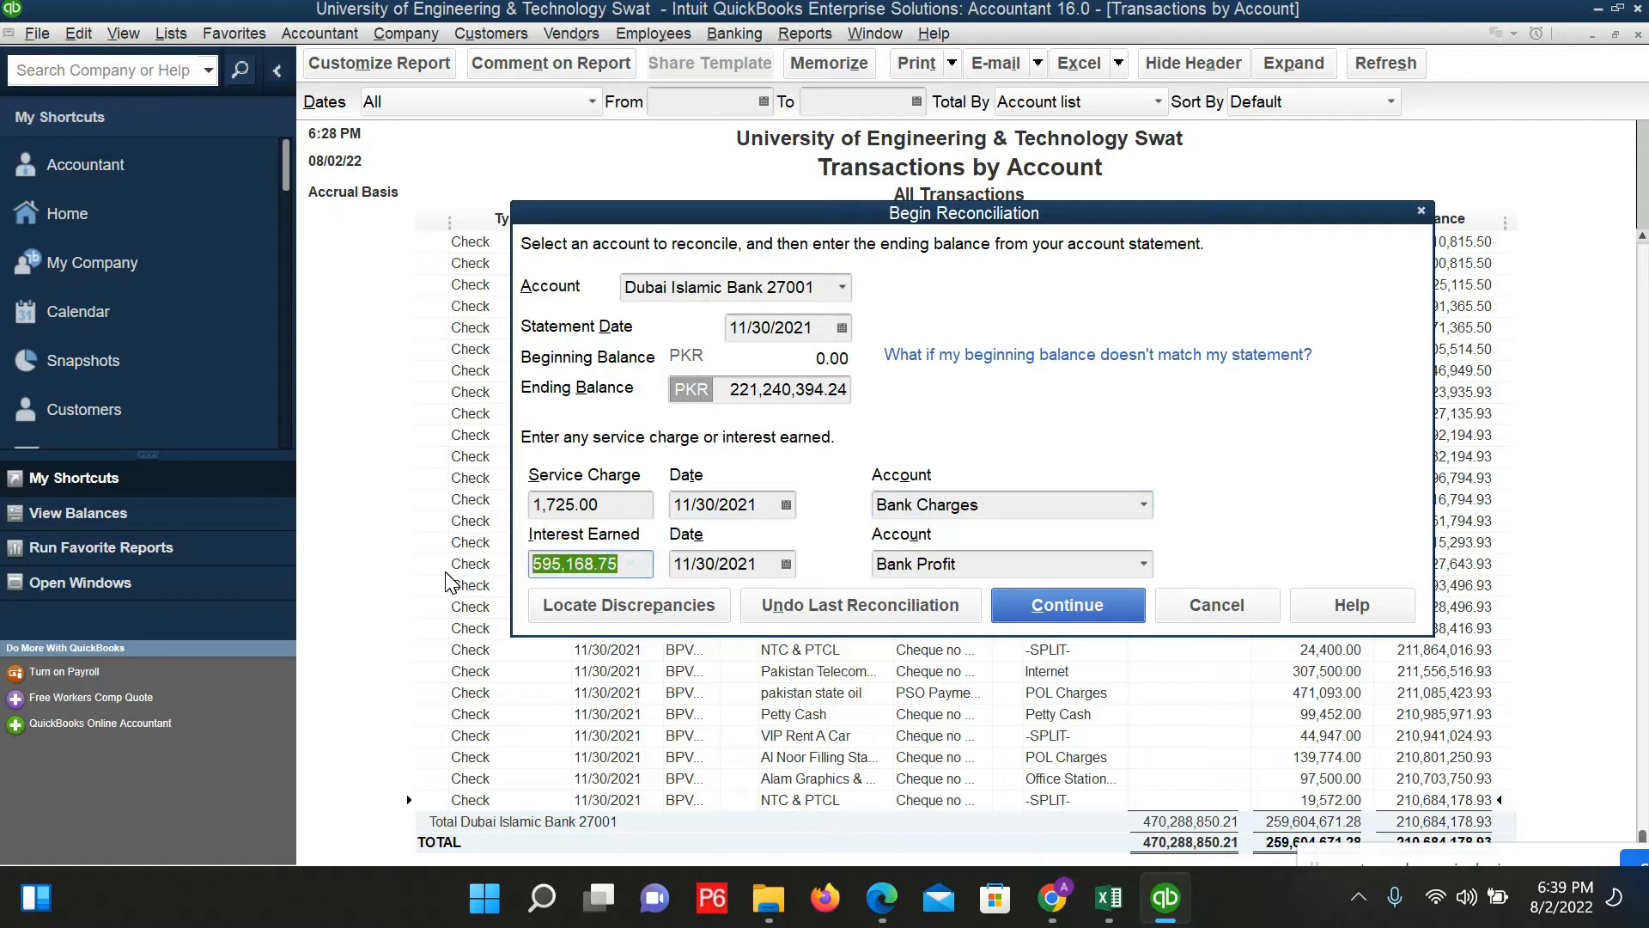
pyautogui.hotkey('alt', 'Tab')
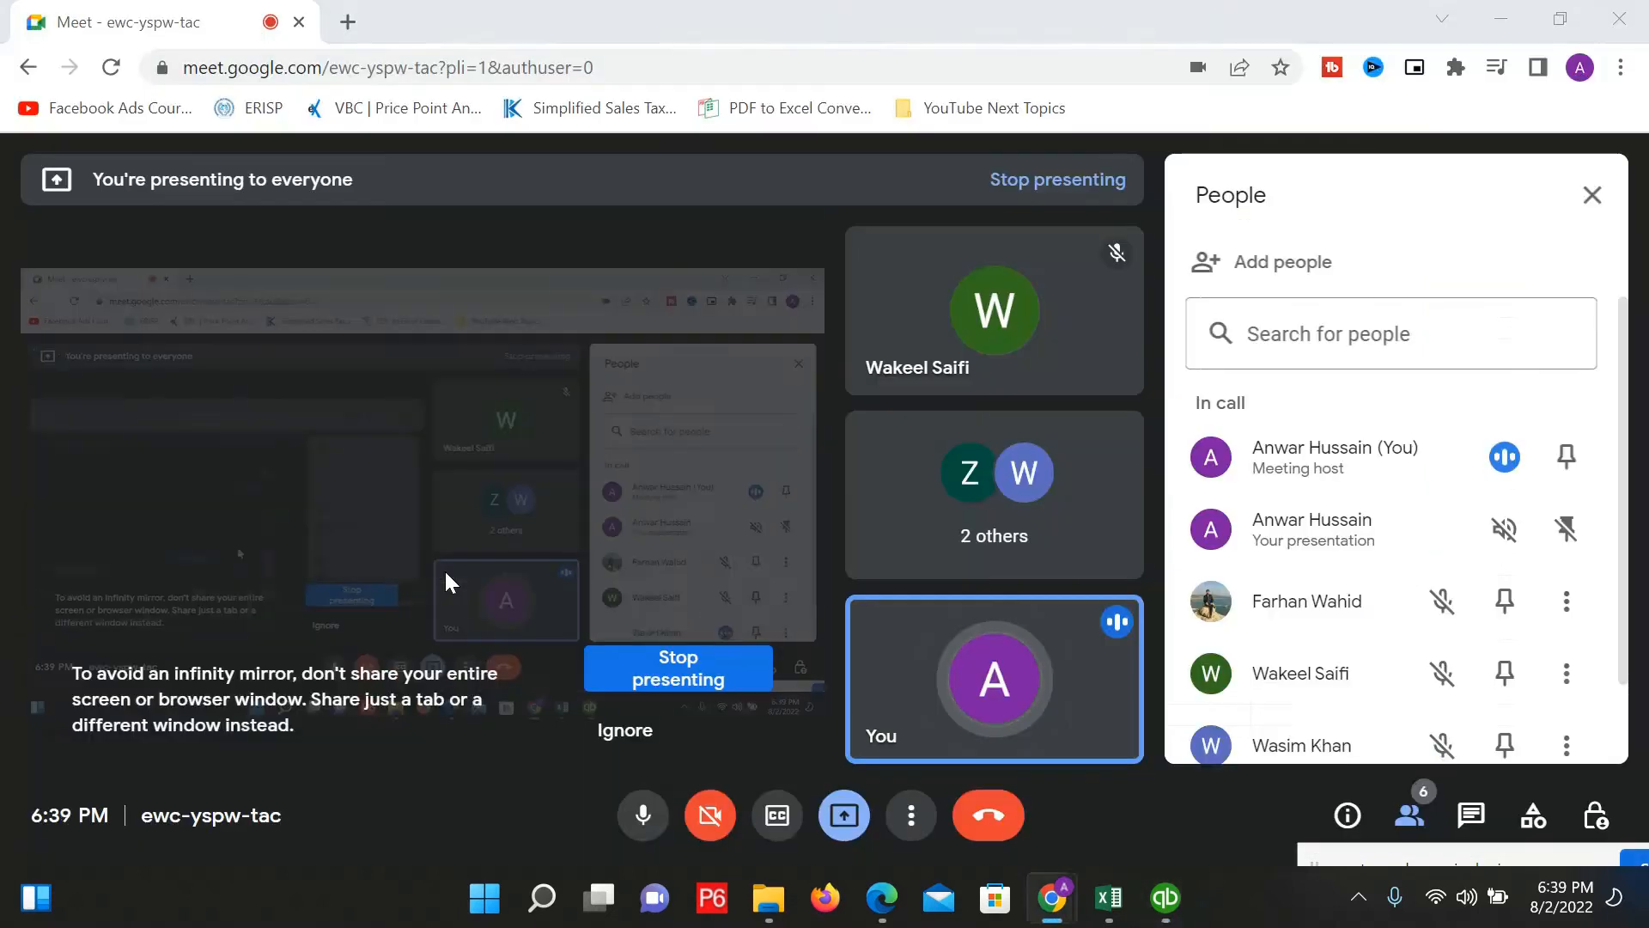
pyautogui.hotkey('alt', 'Tab')
pyautogui.hotkey('alt', 'Tab')
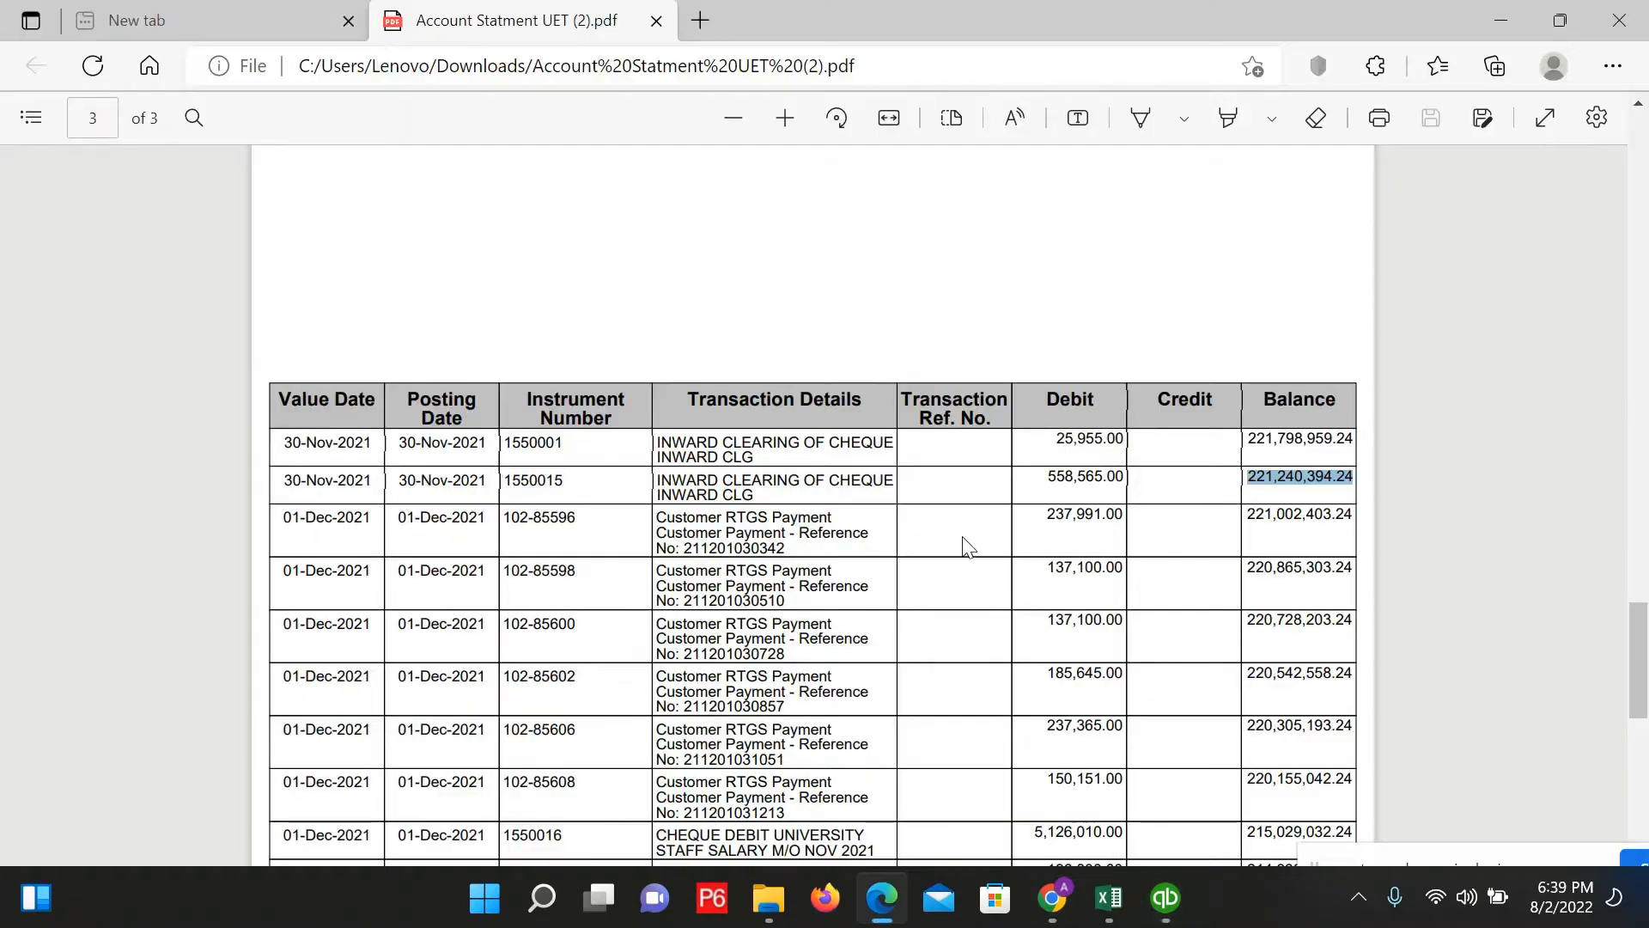
pyautogui.scroll(20, 977, 565)
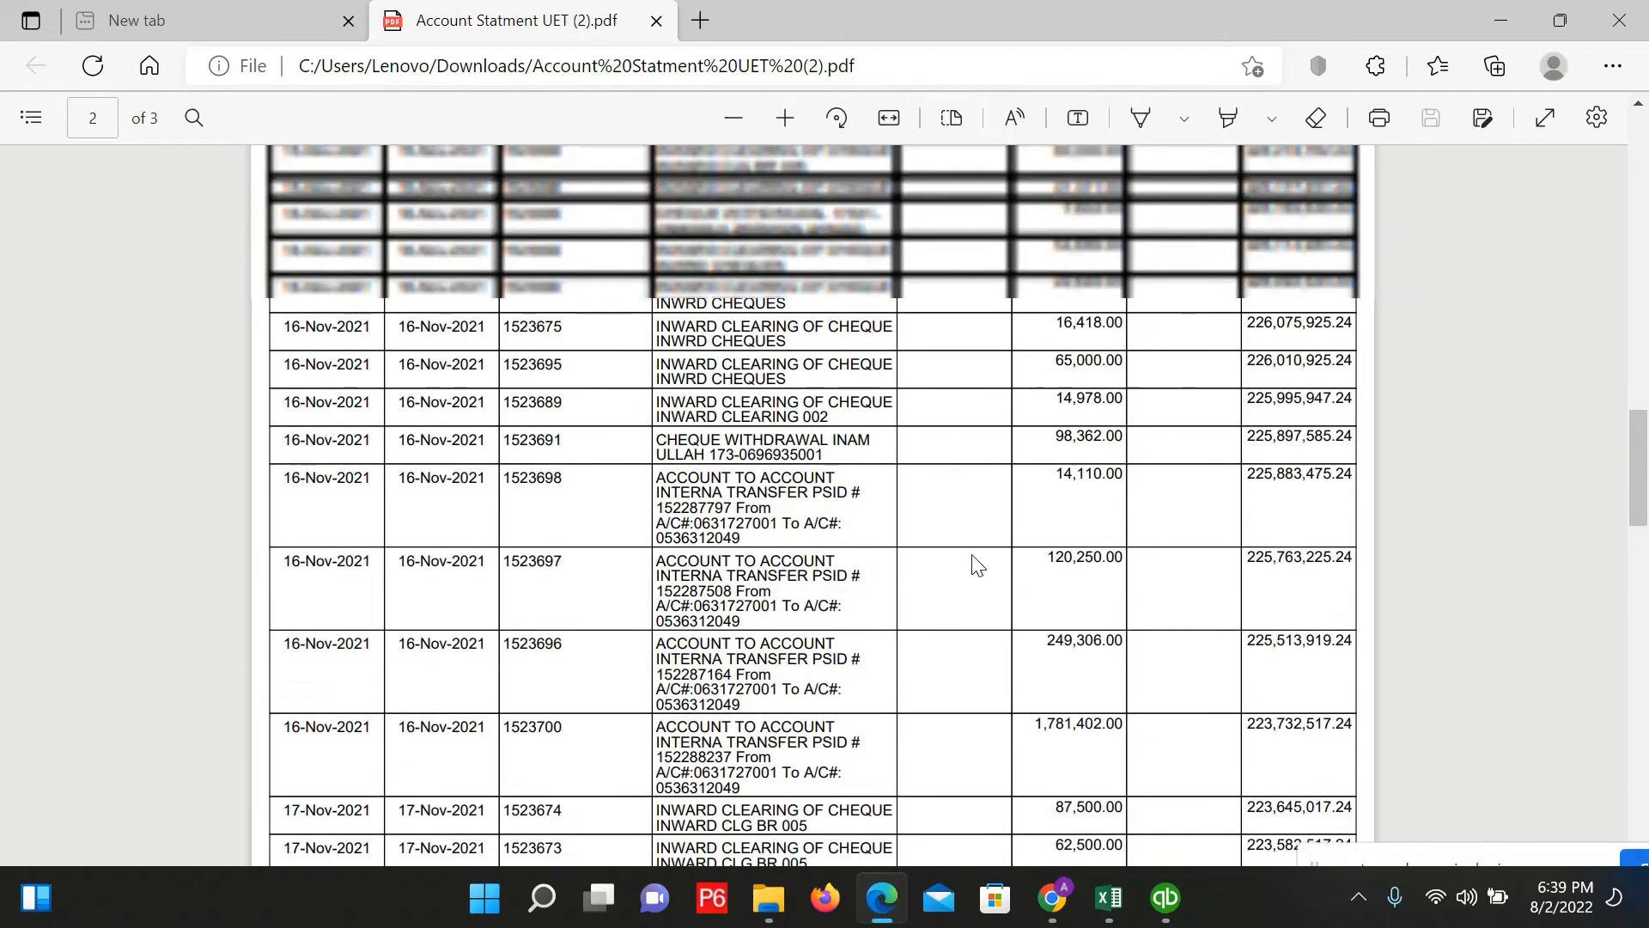
pyautogui.scroll(-7, 978, 564)
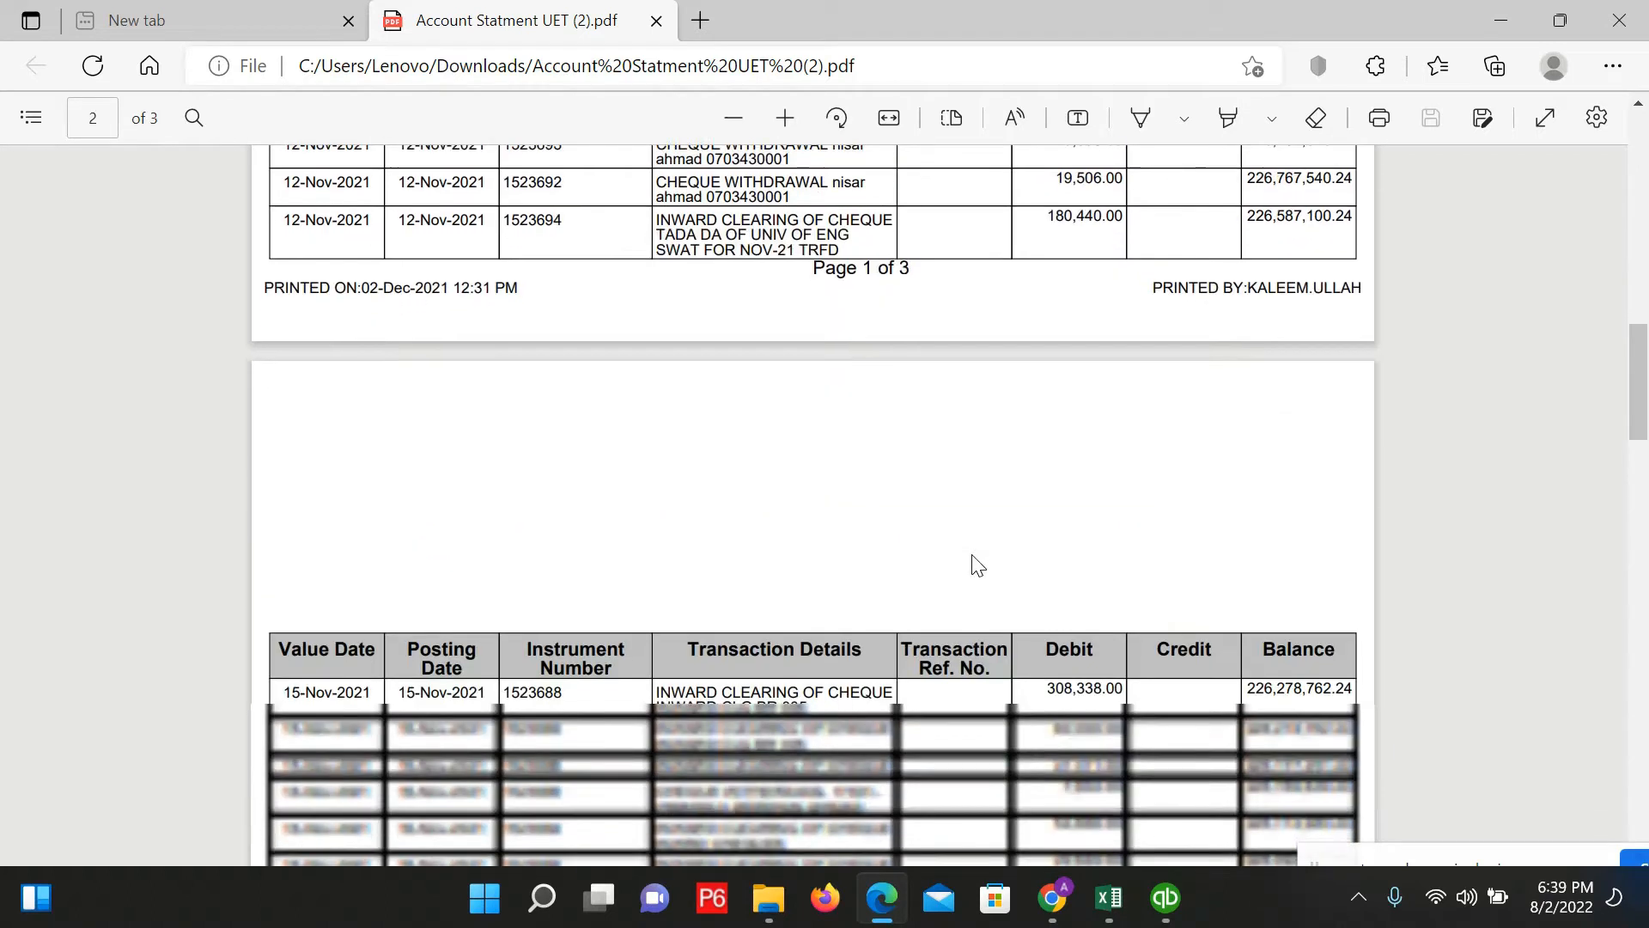
pyautogui.scroll(10, 977, 564)
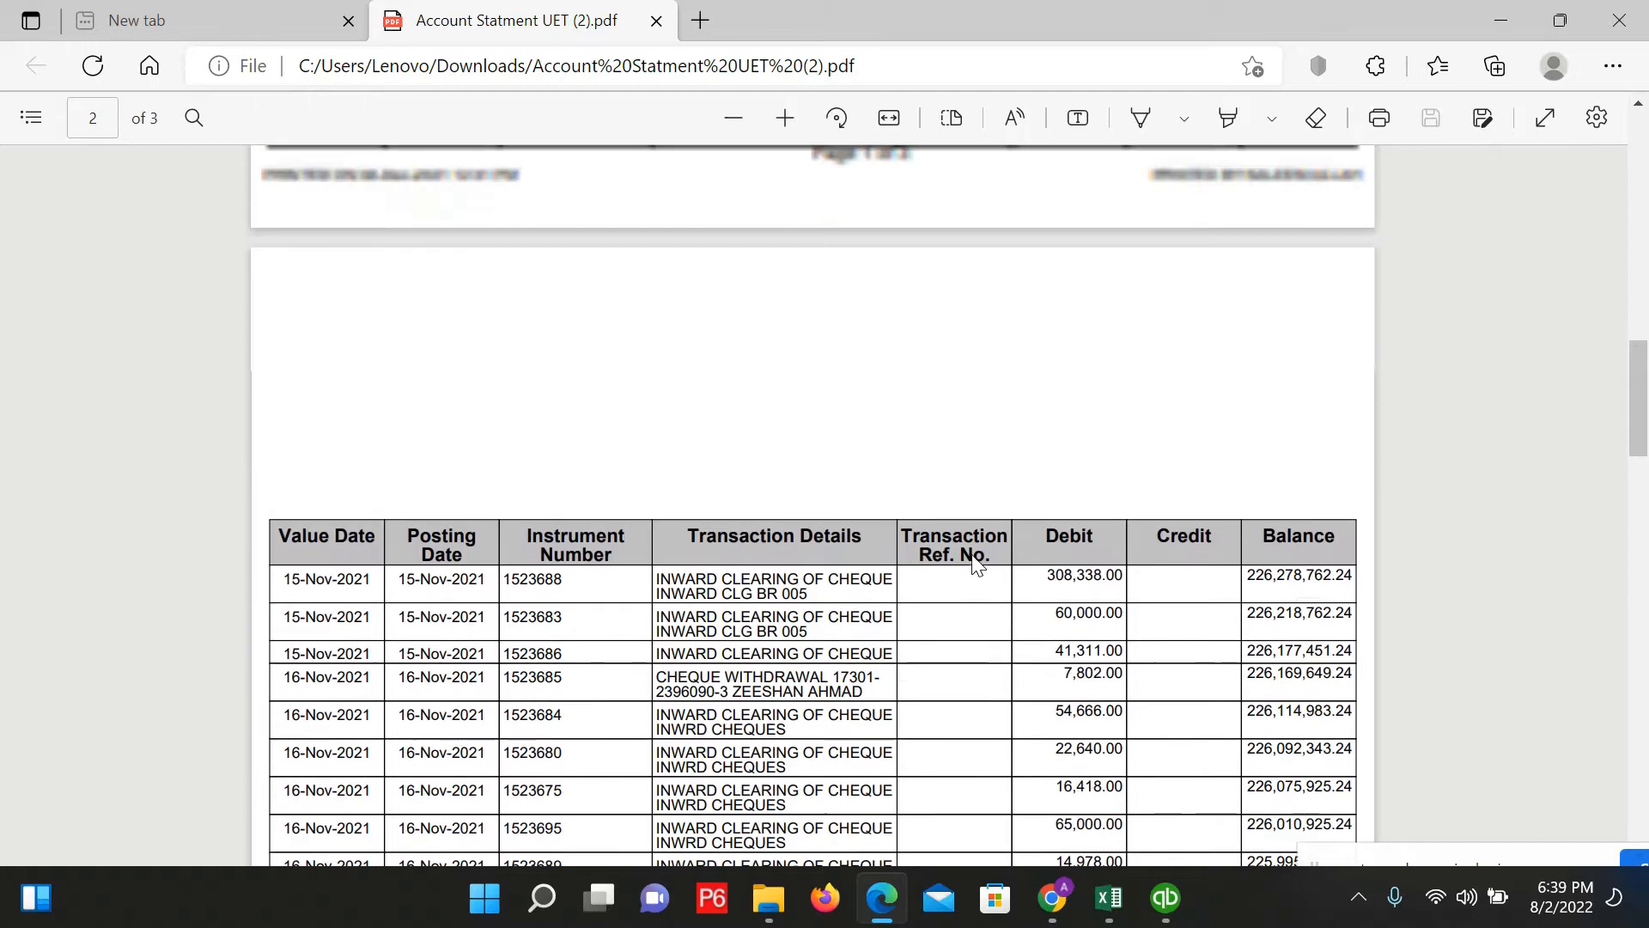
pyautogui.moveTo(1161, 262); pyautogui.dragTo(1230, 266)
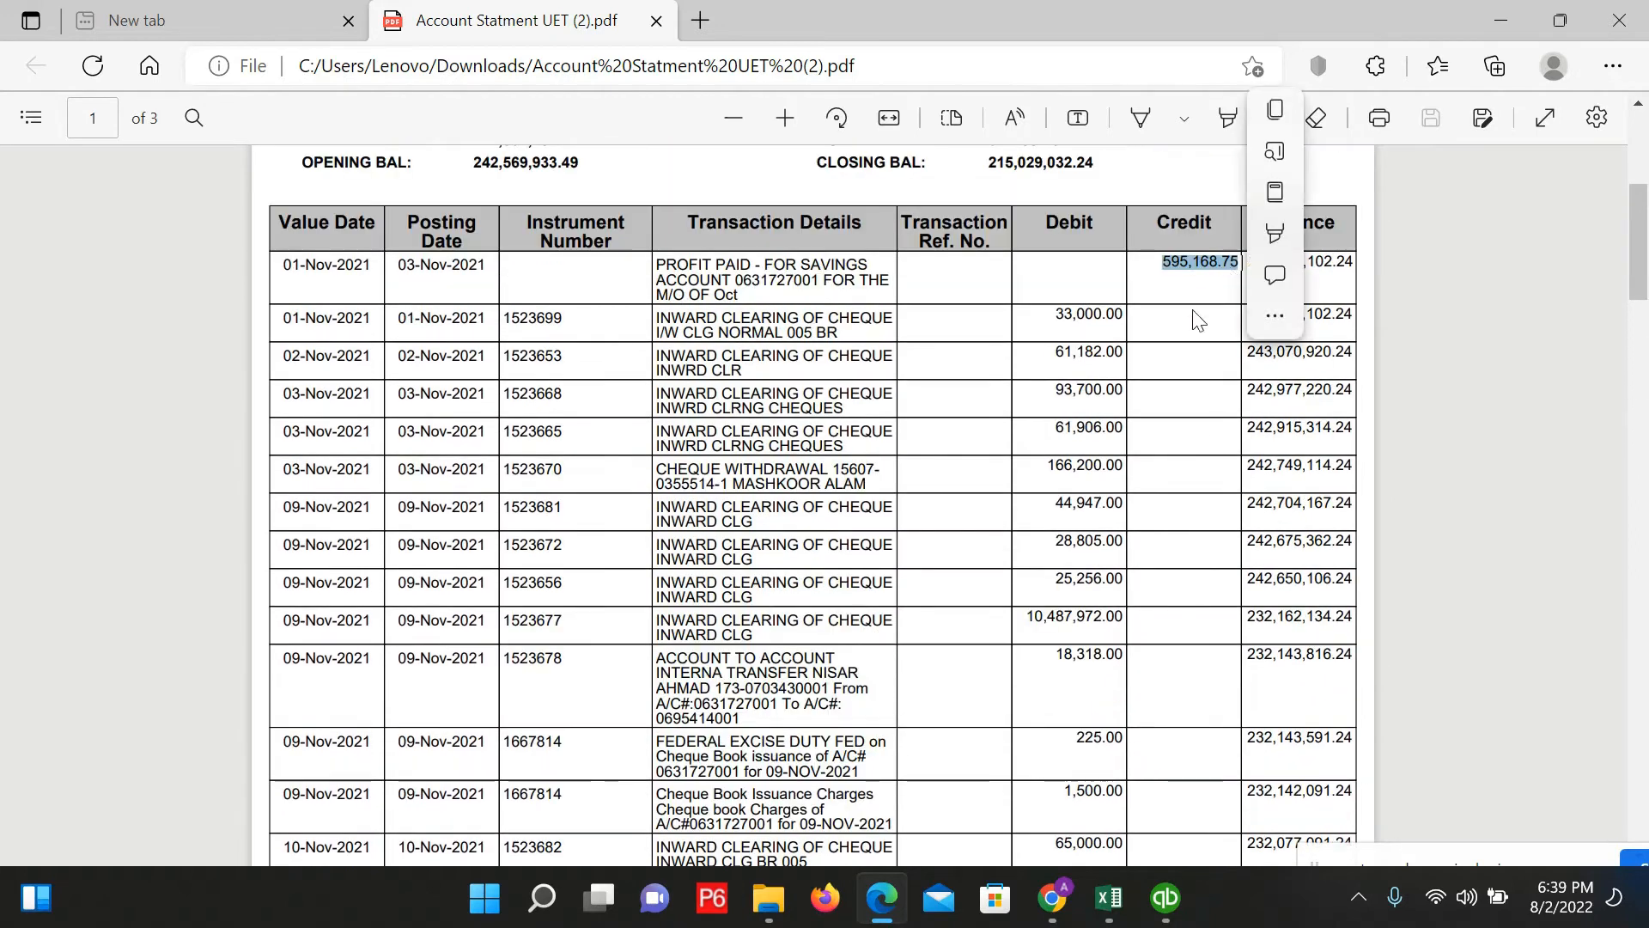
pyautogui.hotkey('ctrl', 'c')
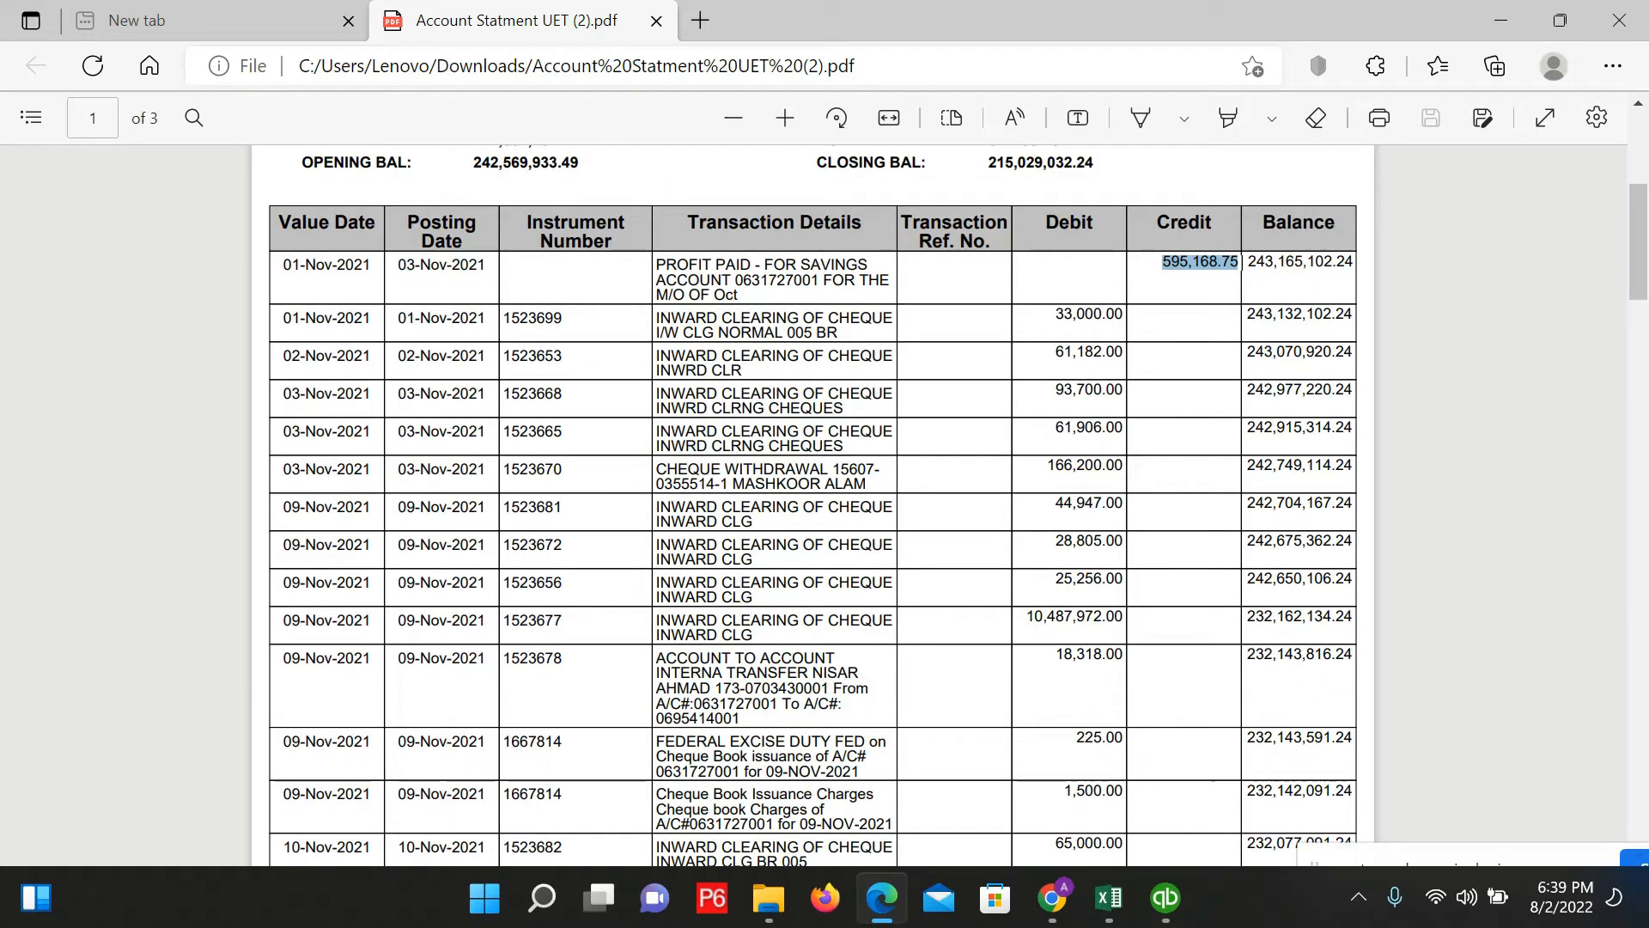
# Step: Return to QuickBooks, review the service charge and interest entries, and continue to the reconciliation, accepting the change in the closed period
pyautogui.hotkey('alt', 'Tab')
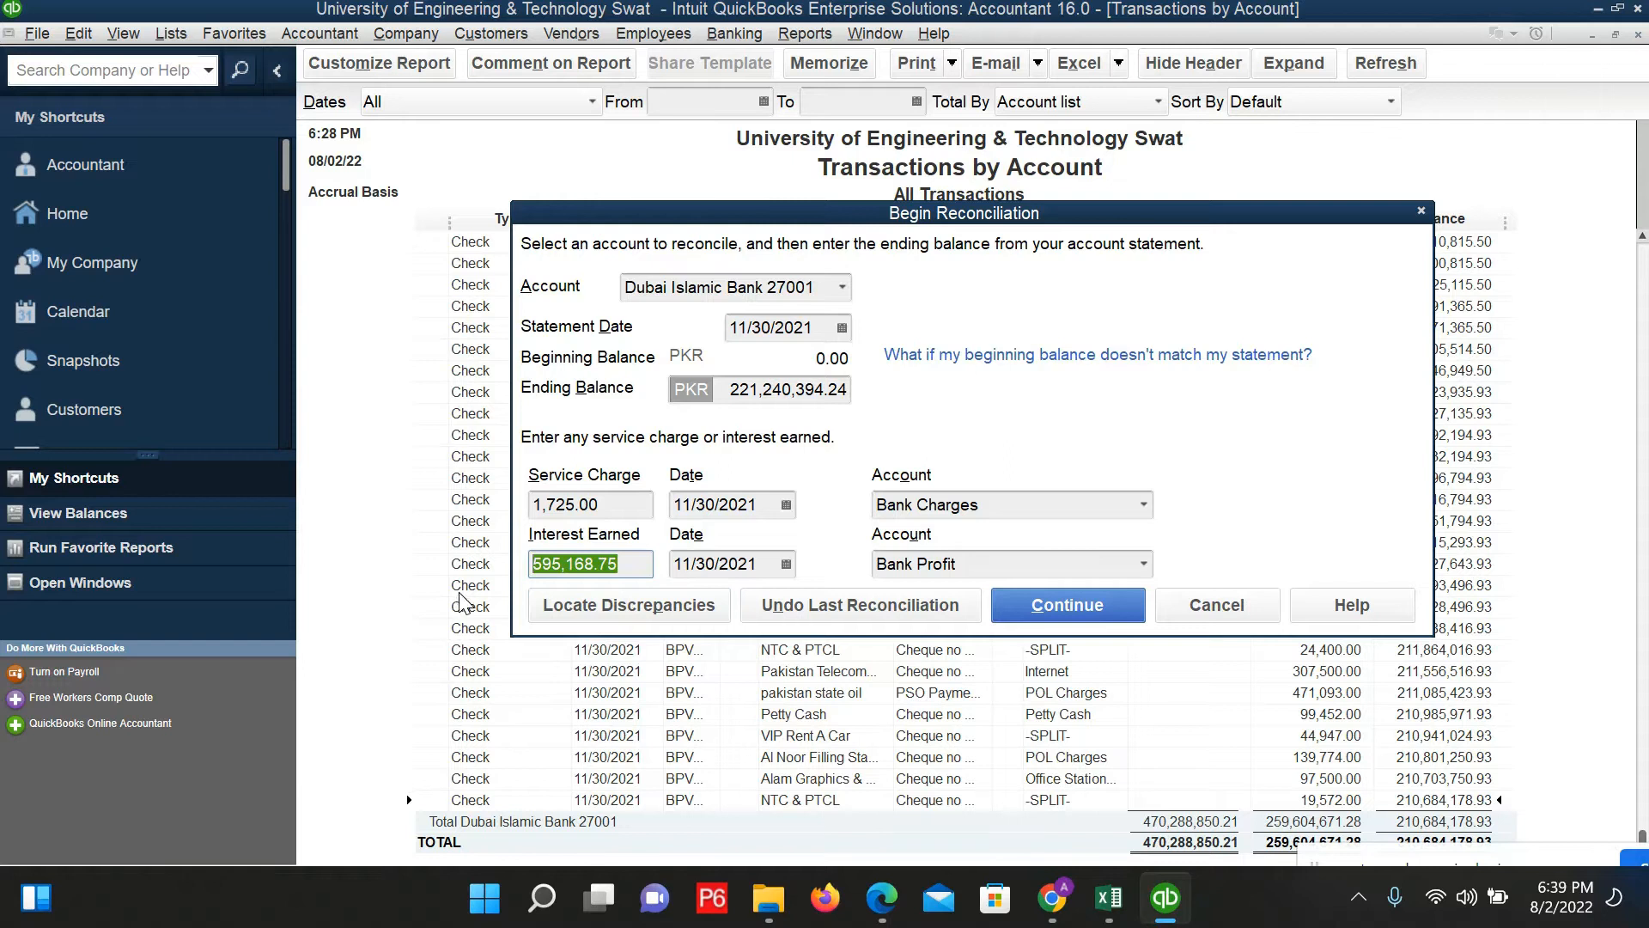
pyautogui.moveTo(626, 507); pyautogui.dragTo(477, 520)
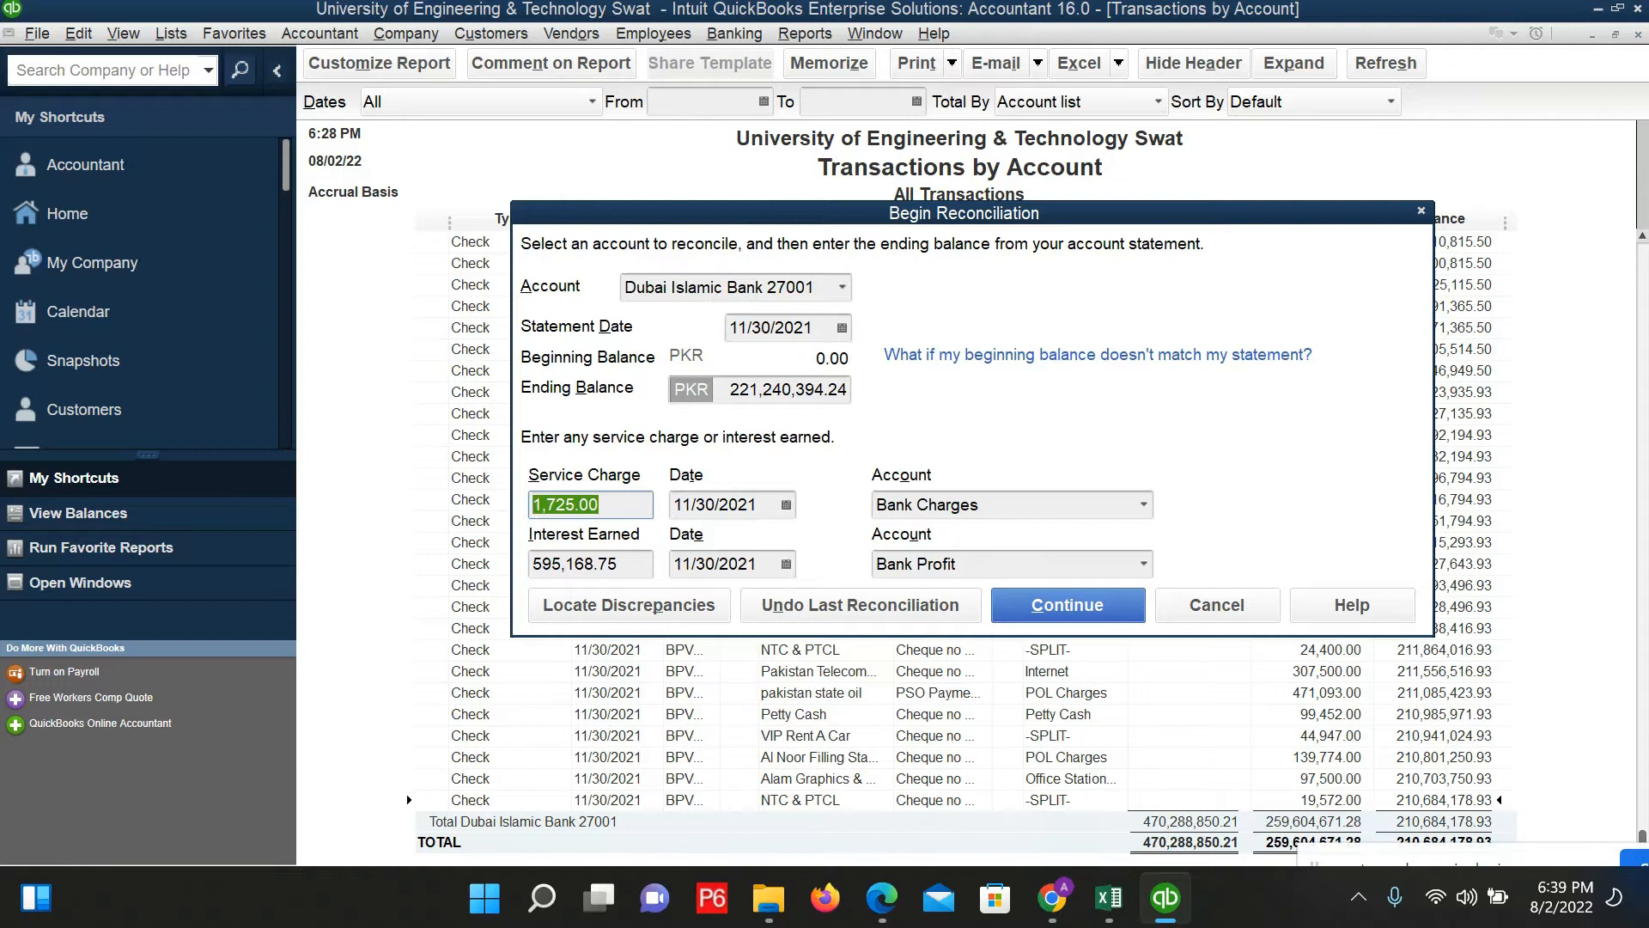
pyautogui.press('Tab')
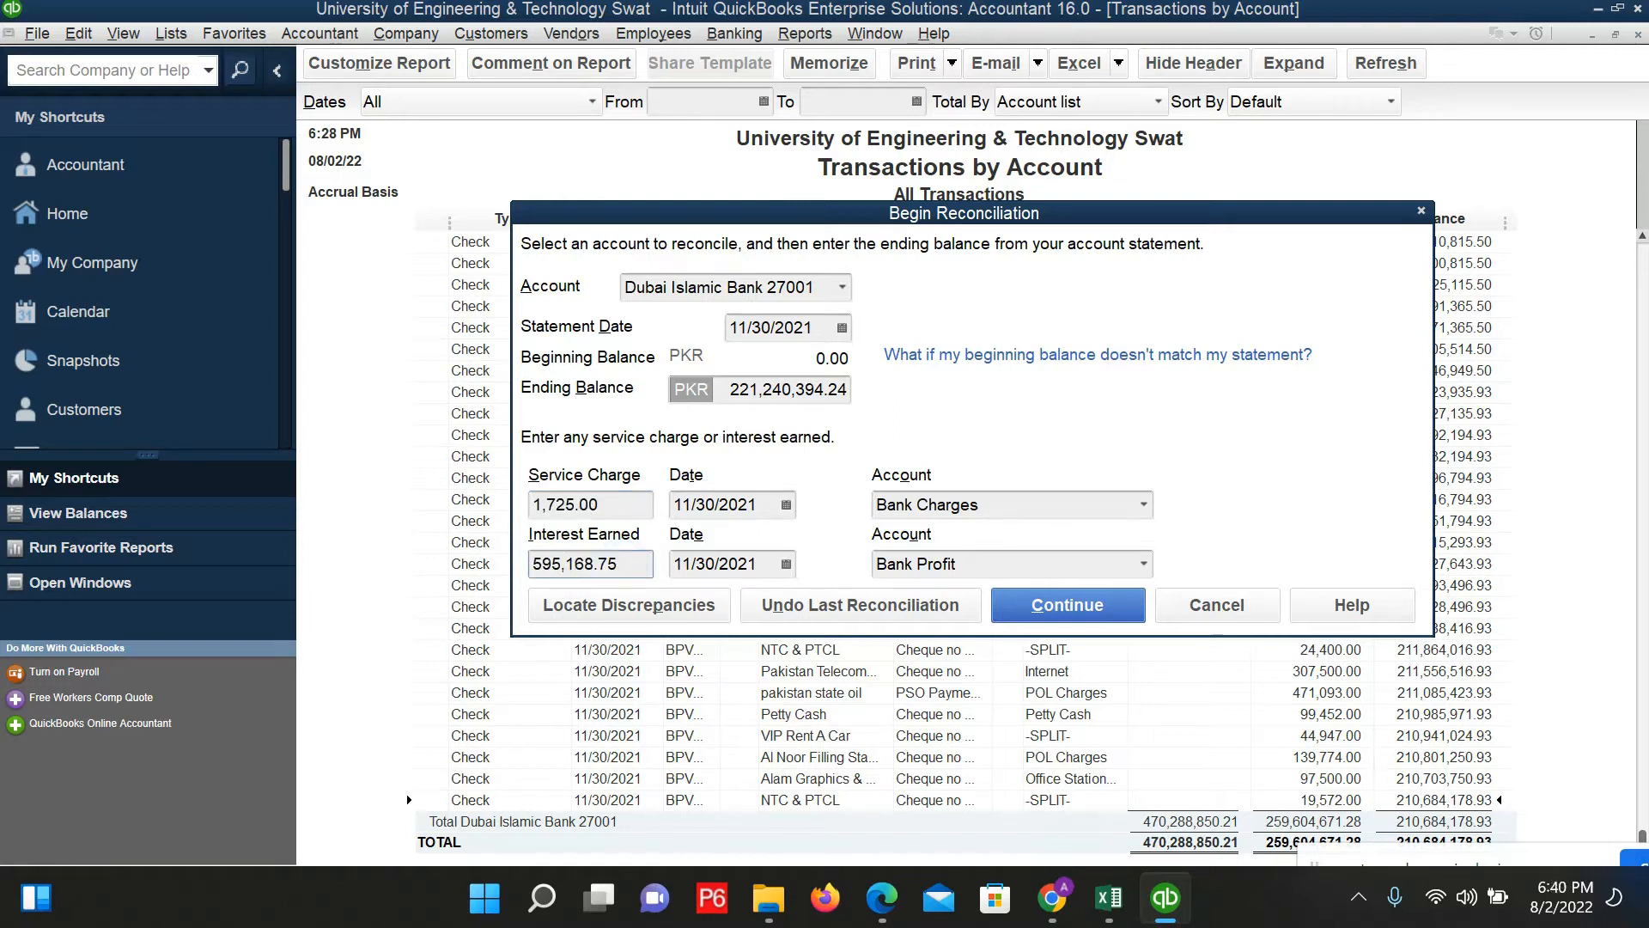
pyautogui.click(612, 504)
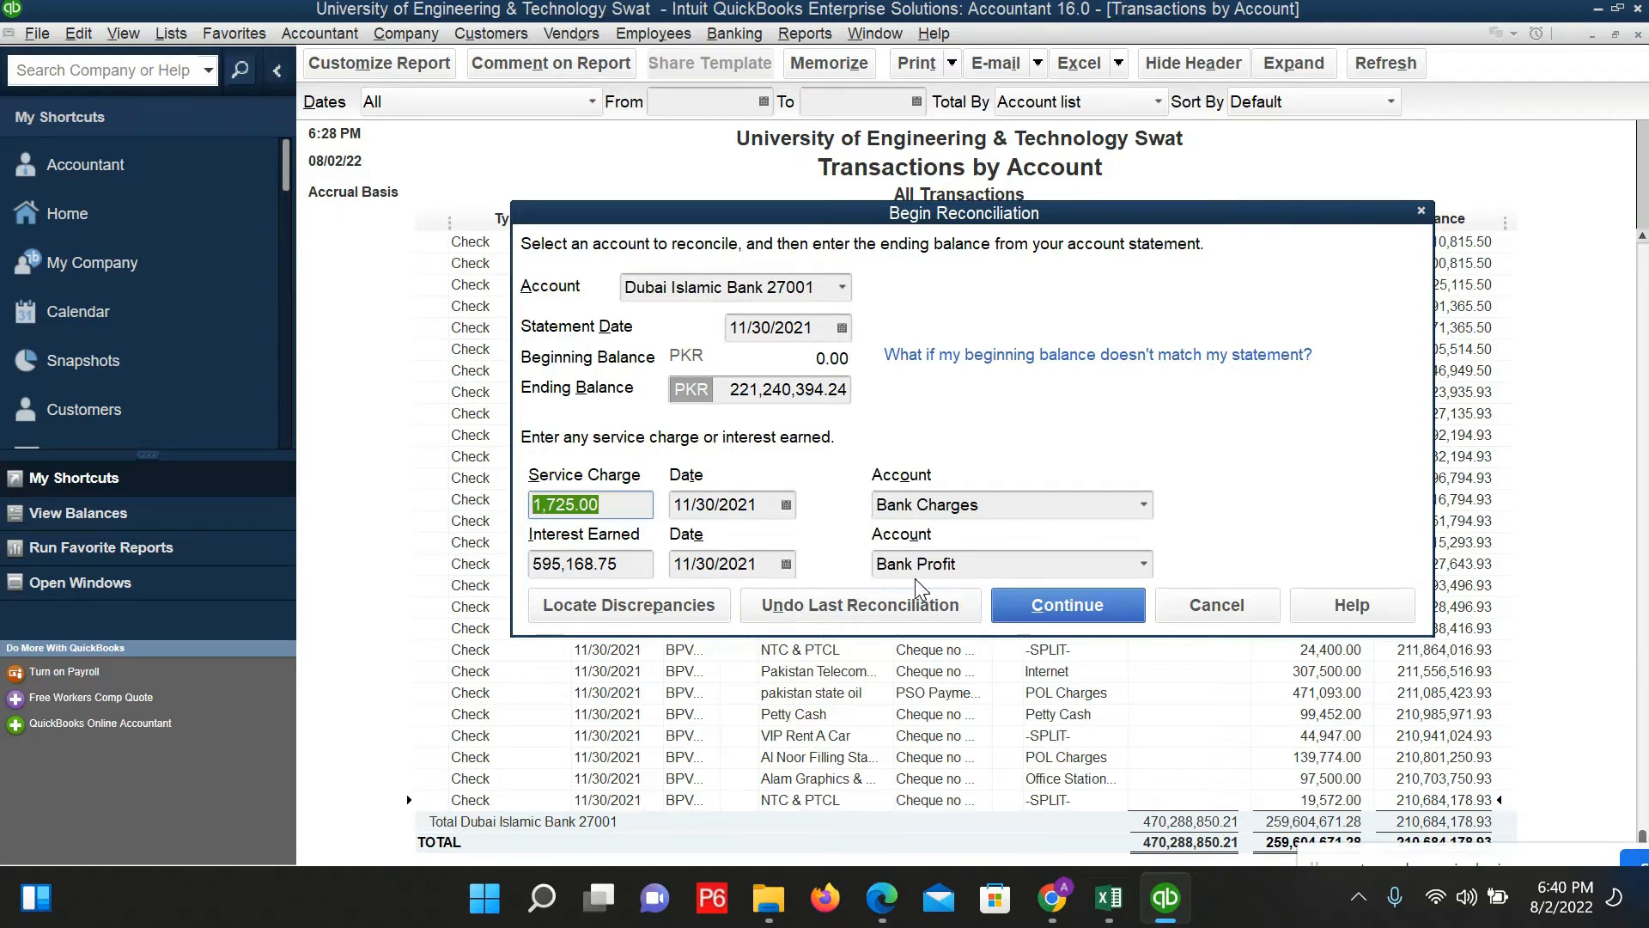
pyautogui.click(1031, 615)
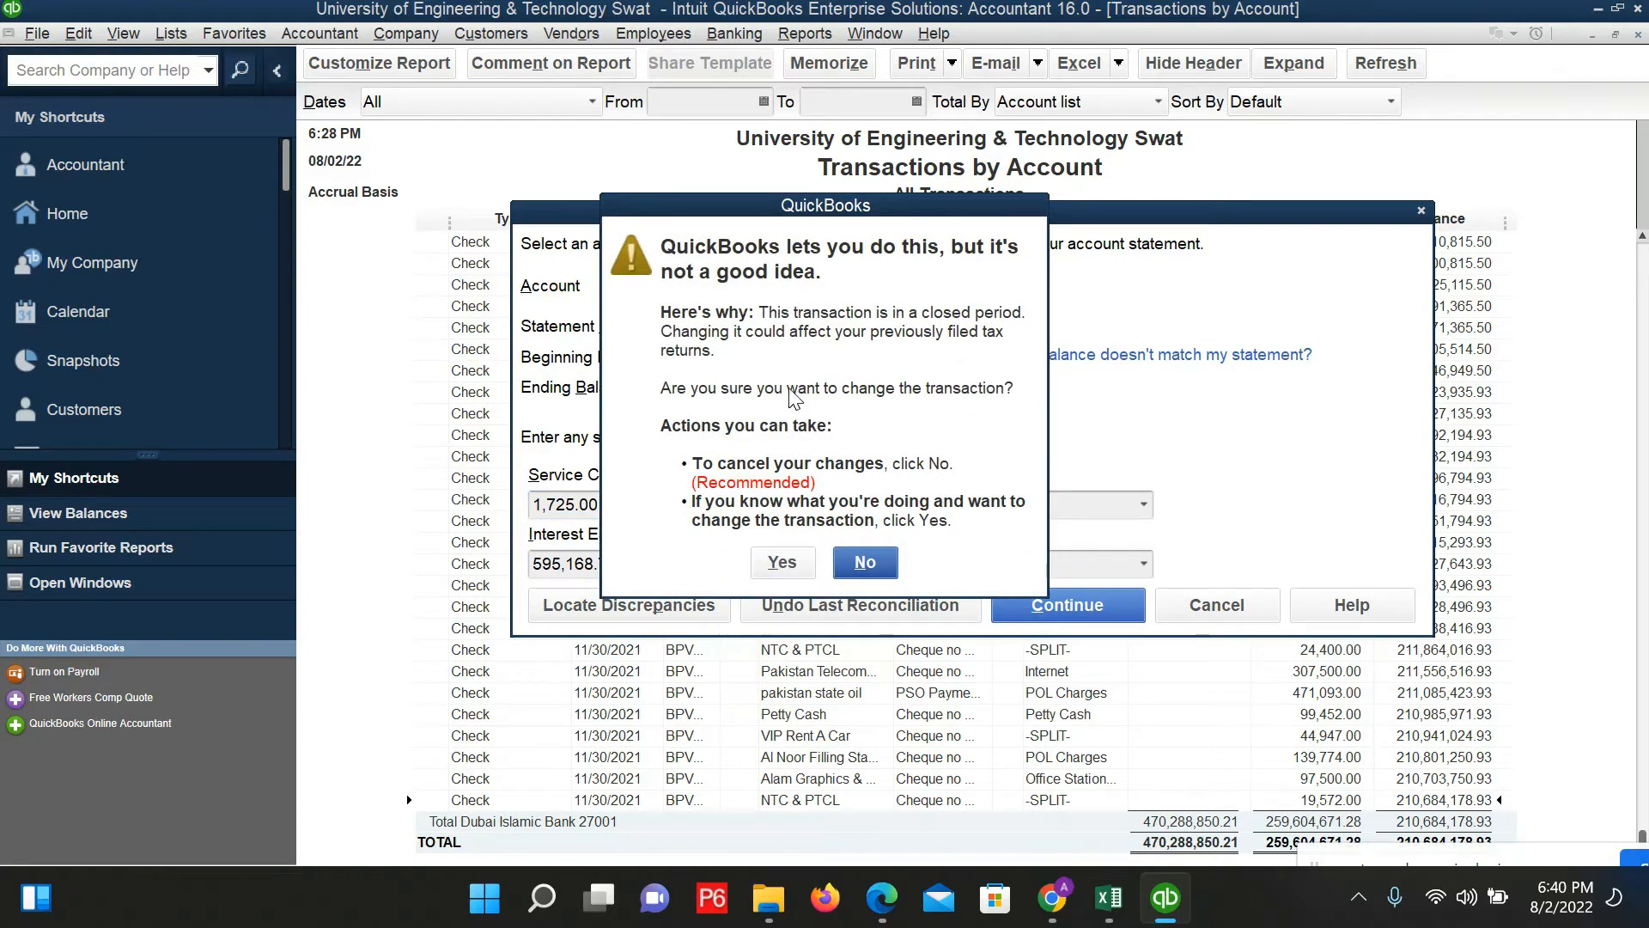
pyautogui.click(795, 565)
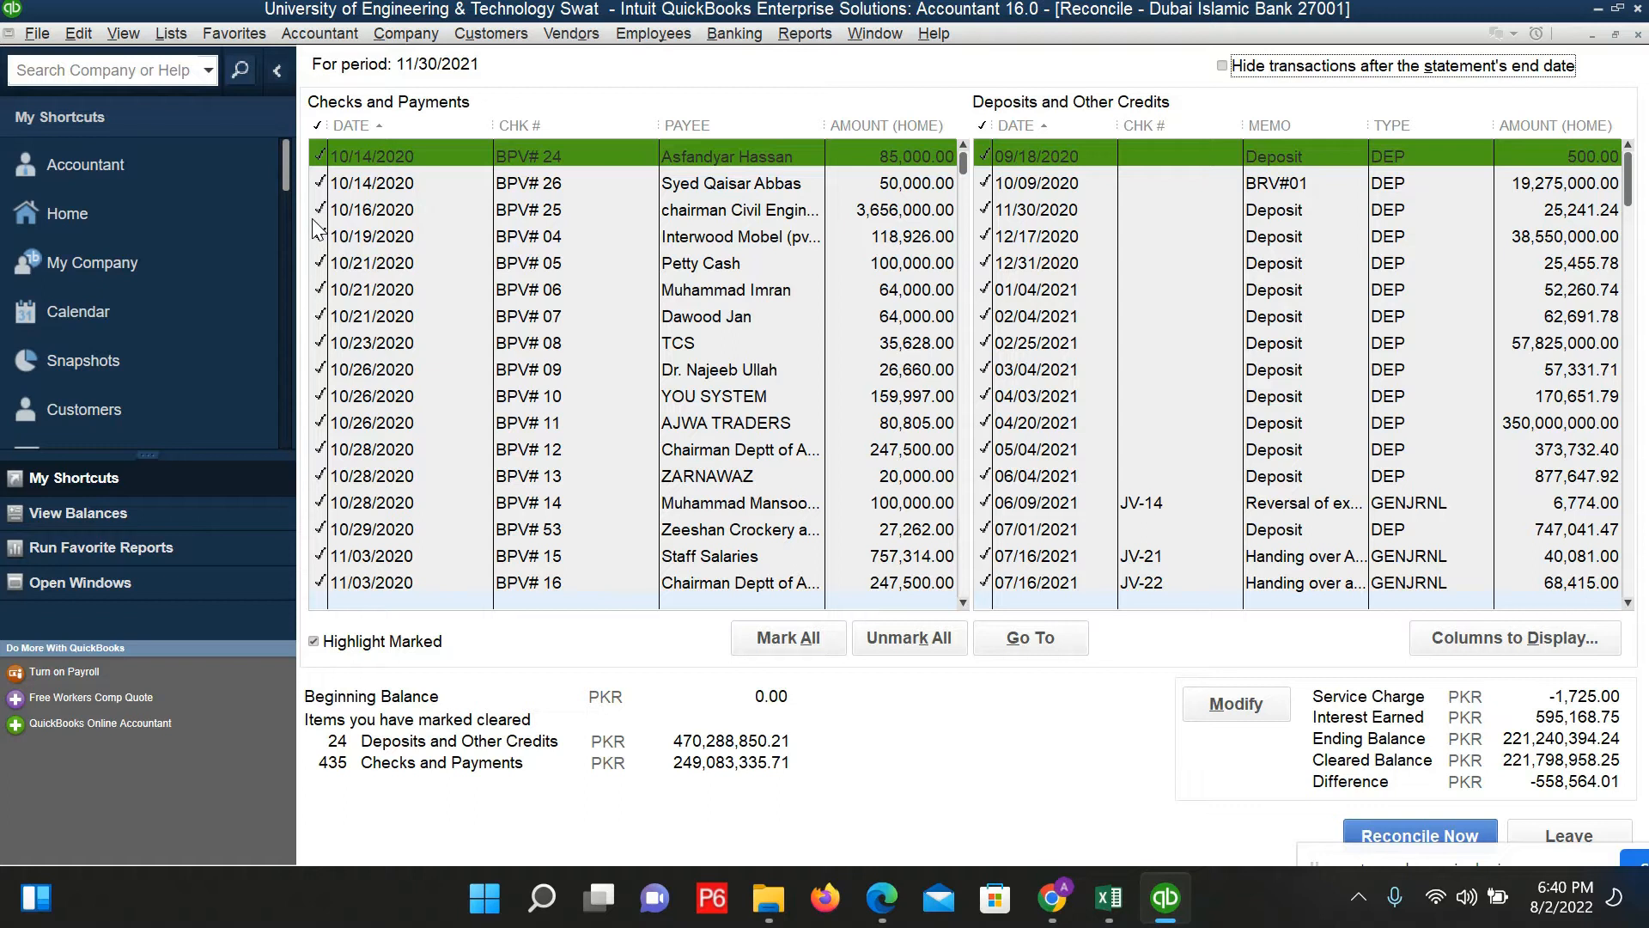
# Step: Unmark all transactions, review both transaction lists and the difference, and mark all checks and deposits as cleared
pyautogui.click(909, 637)
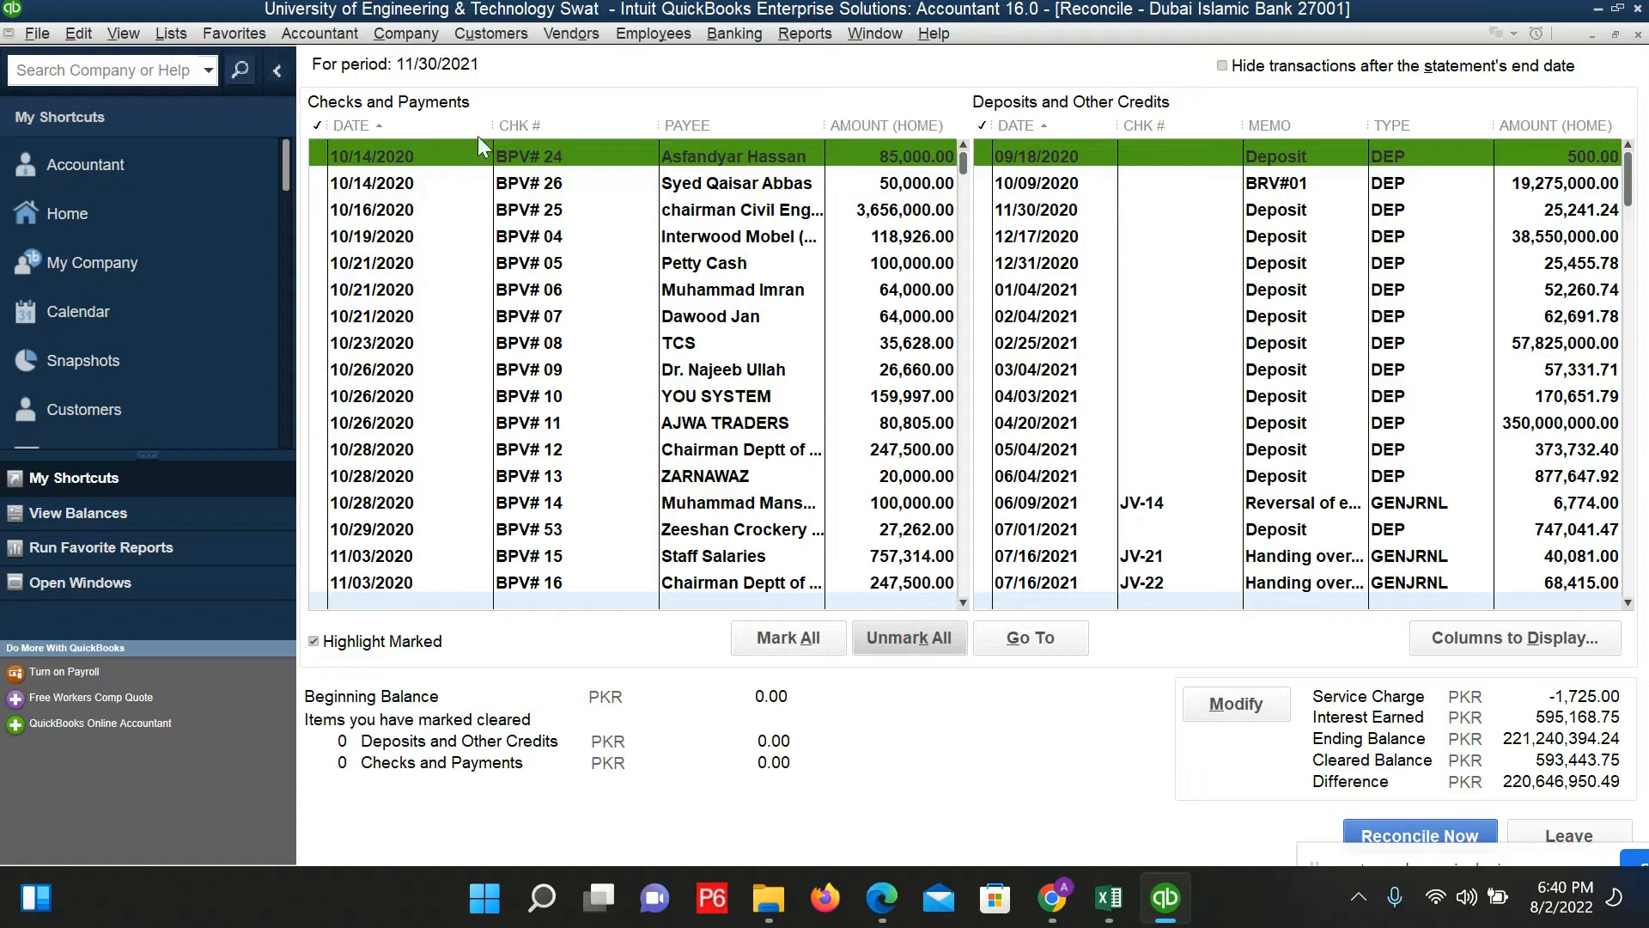
pyautogui.click(1211, 89)
pyautogui.click(448, 86)
pyautogui.click(1536, 761)
pyautogui.click(1608, 782)
pyautogui.click(1518, 781)
pyautogui.click(794, 637)
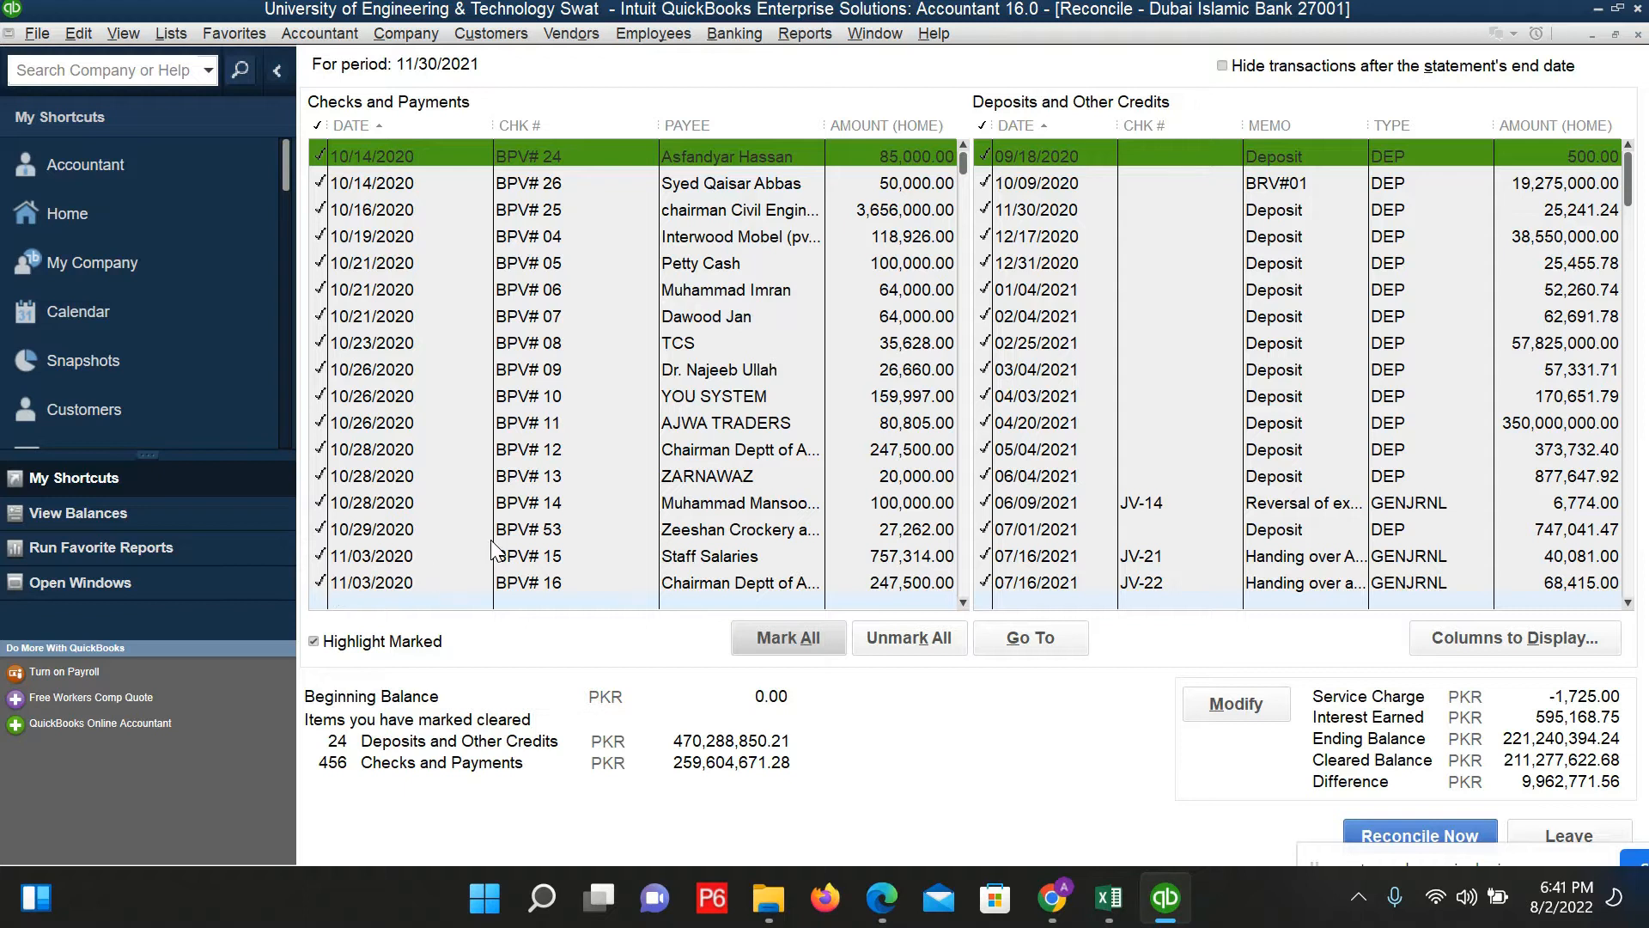
# Step: Try to add the Memo column to the Checks and Payments list, and dismiss the error without sending a report
pyautogui.scroll(-18, 494, 549)
pyautogui.scroll(-10, 494, 550)
pyautogui.scroll(-20, 496, 550)
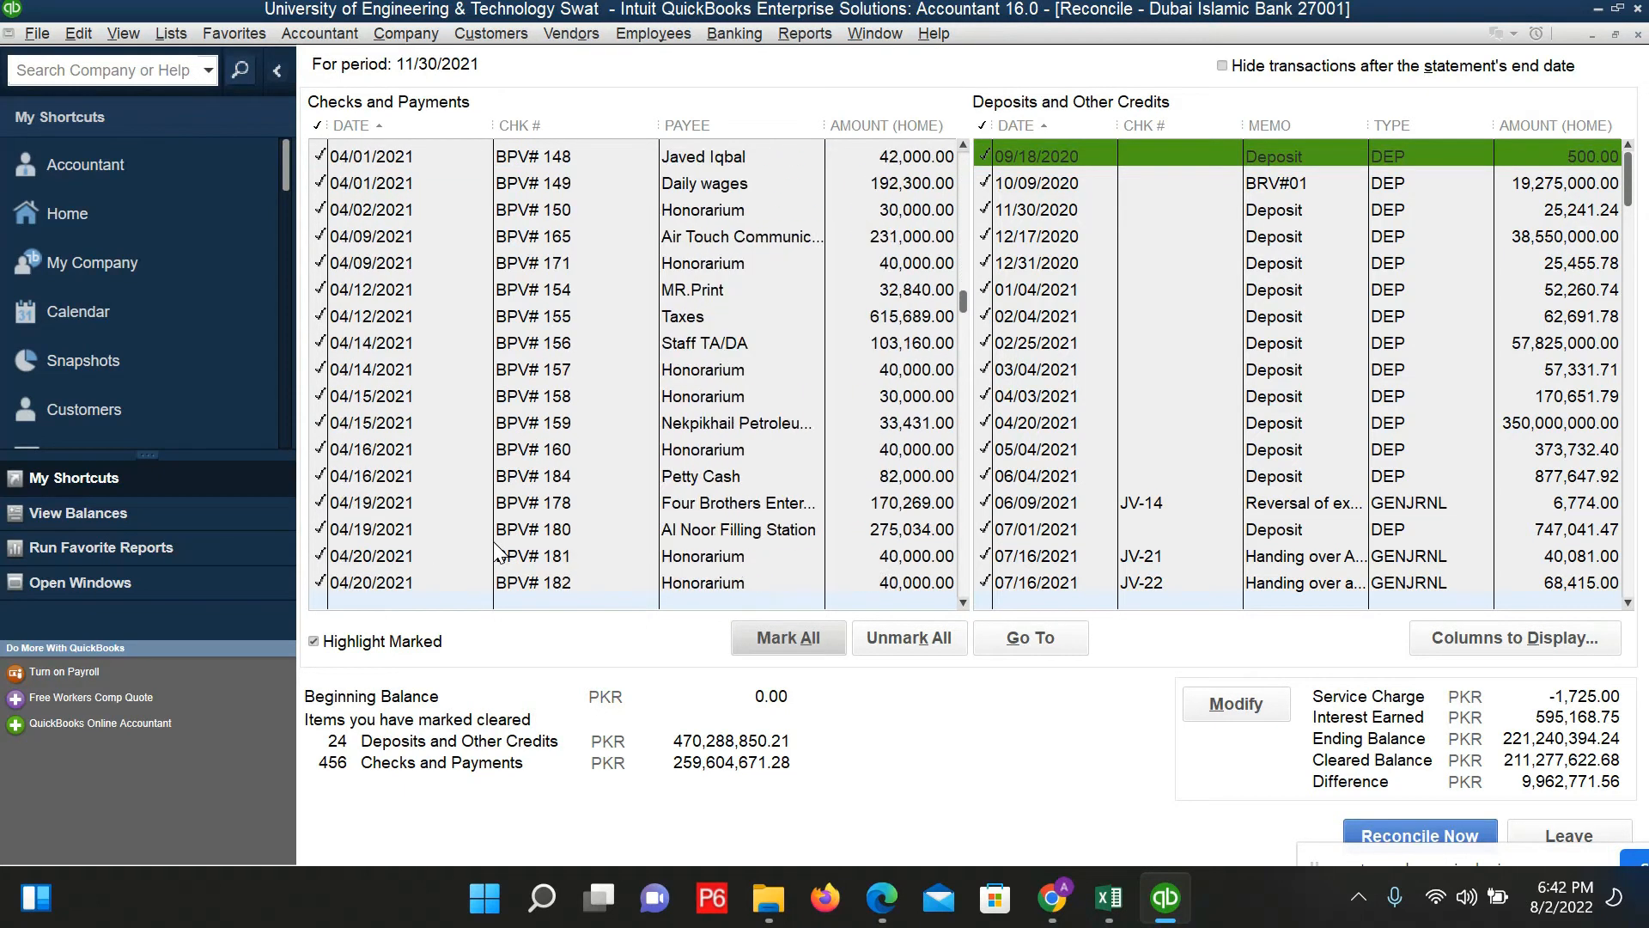
pyautogui.scroll(-20, 382, 491)
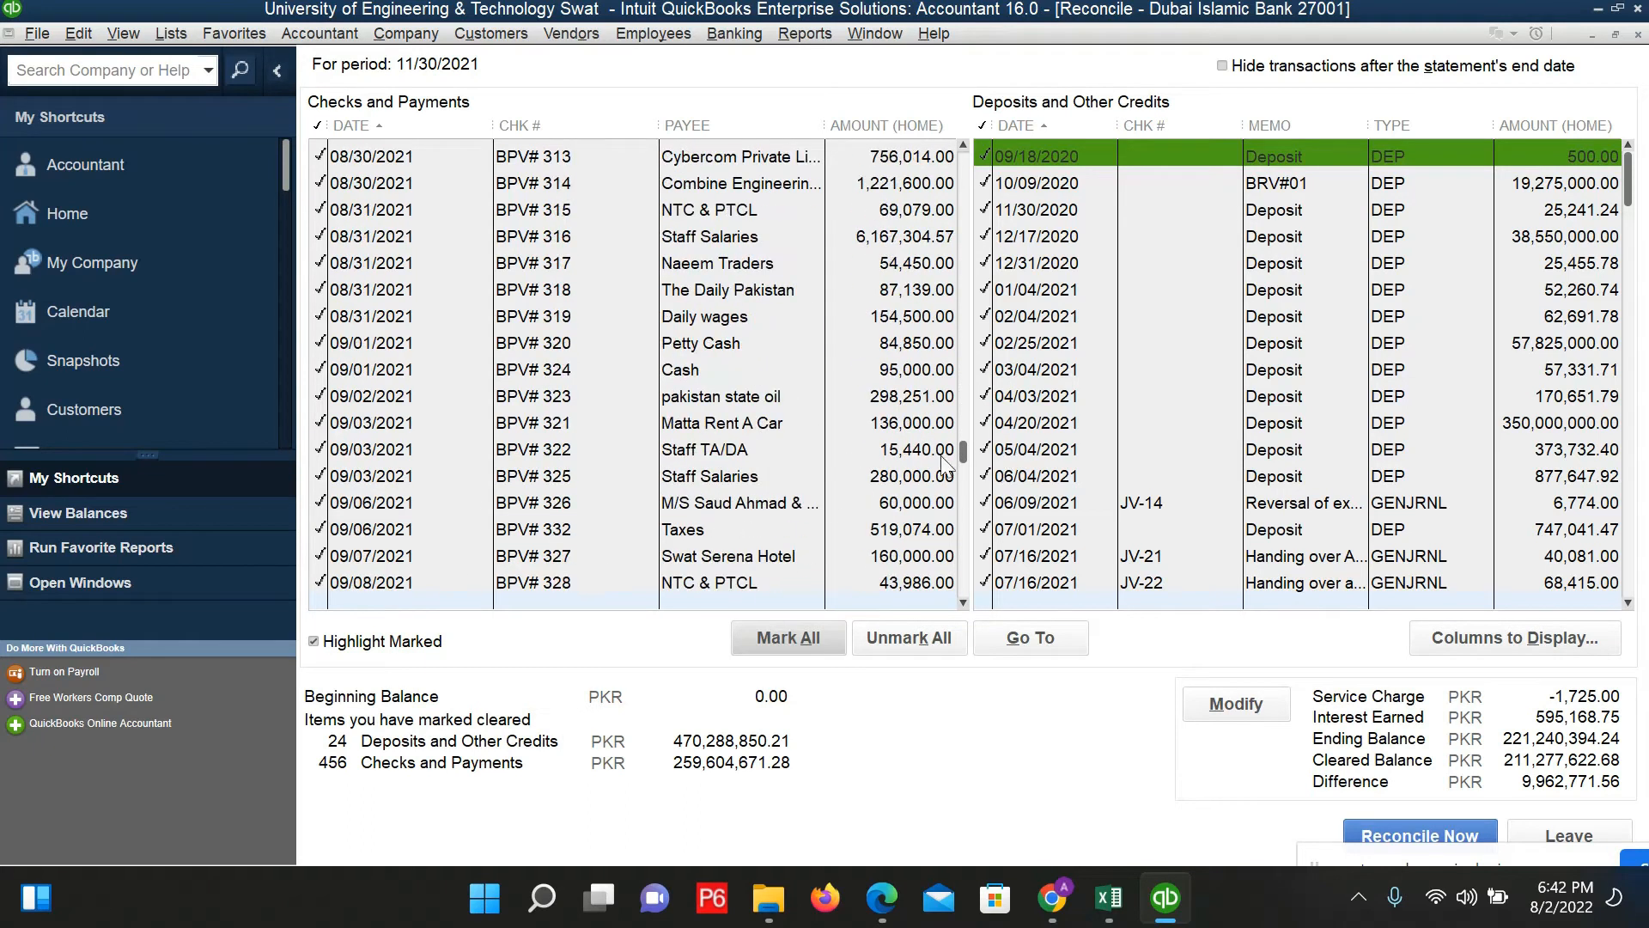
pyautogui.moveTo(963, 456); pyautogui.dragTo(913, 354)
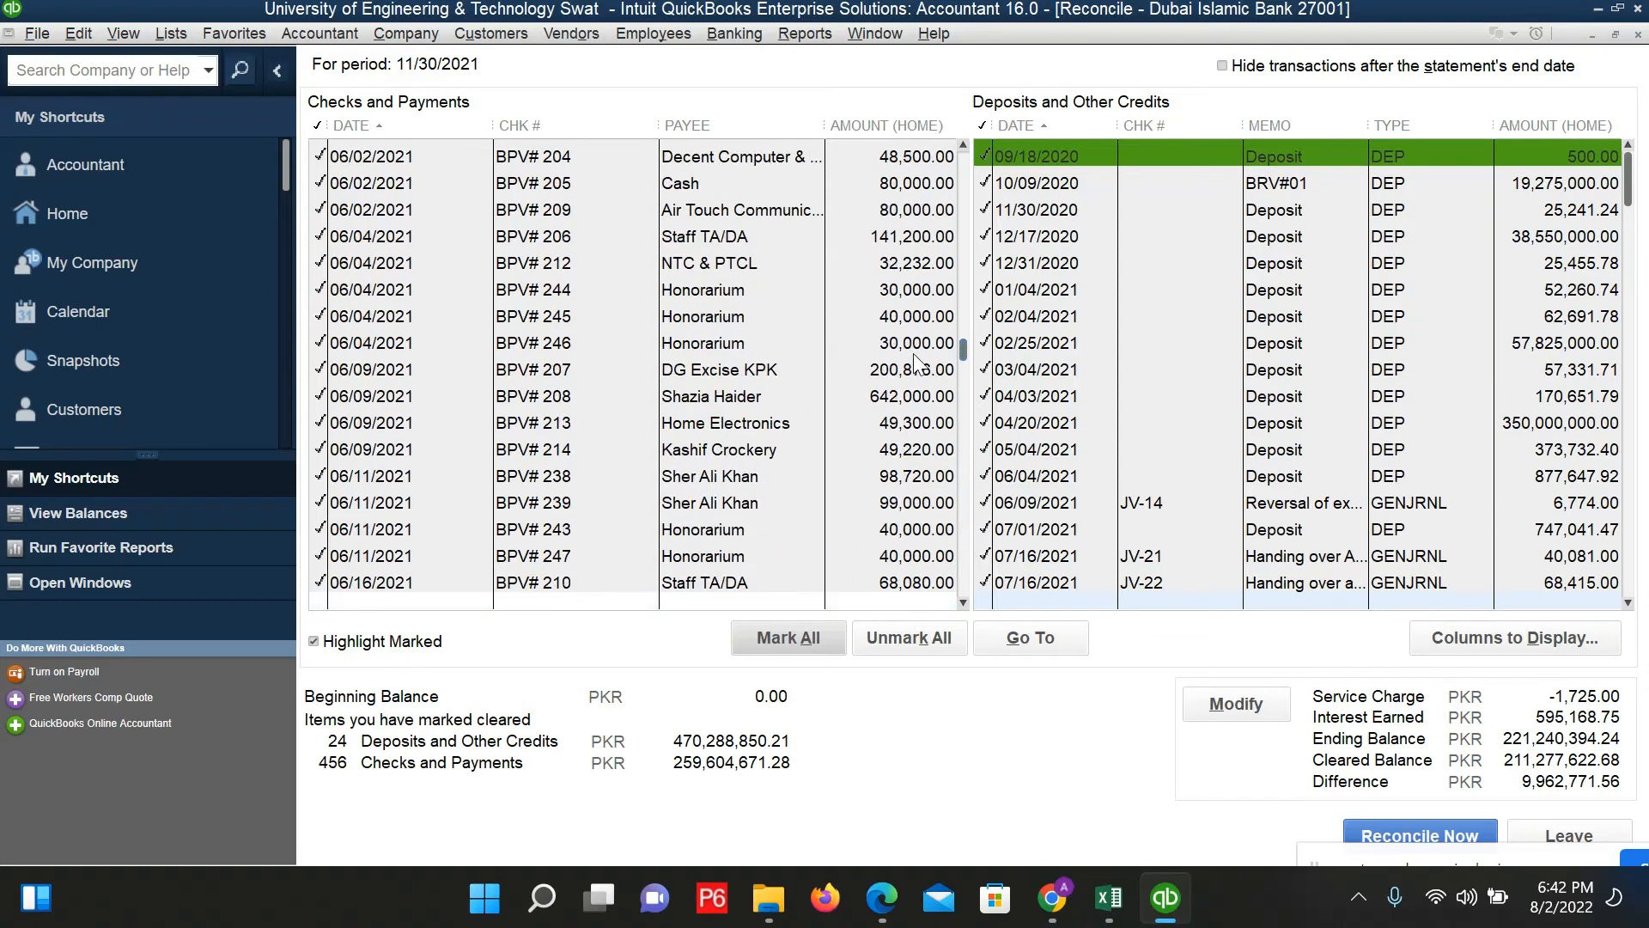
pyautogui.click(1477, 636)
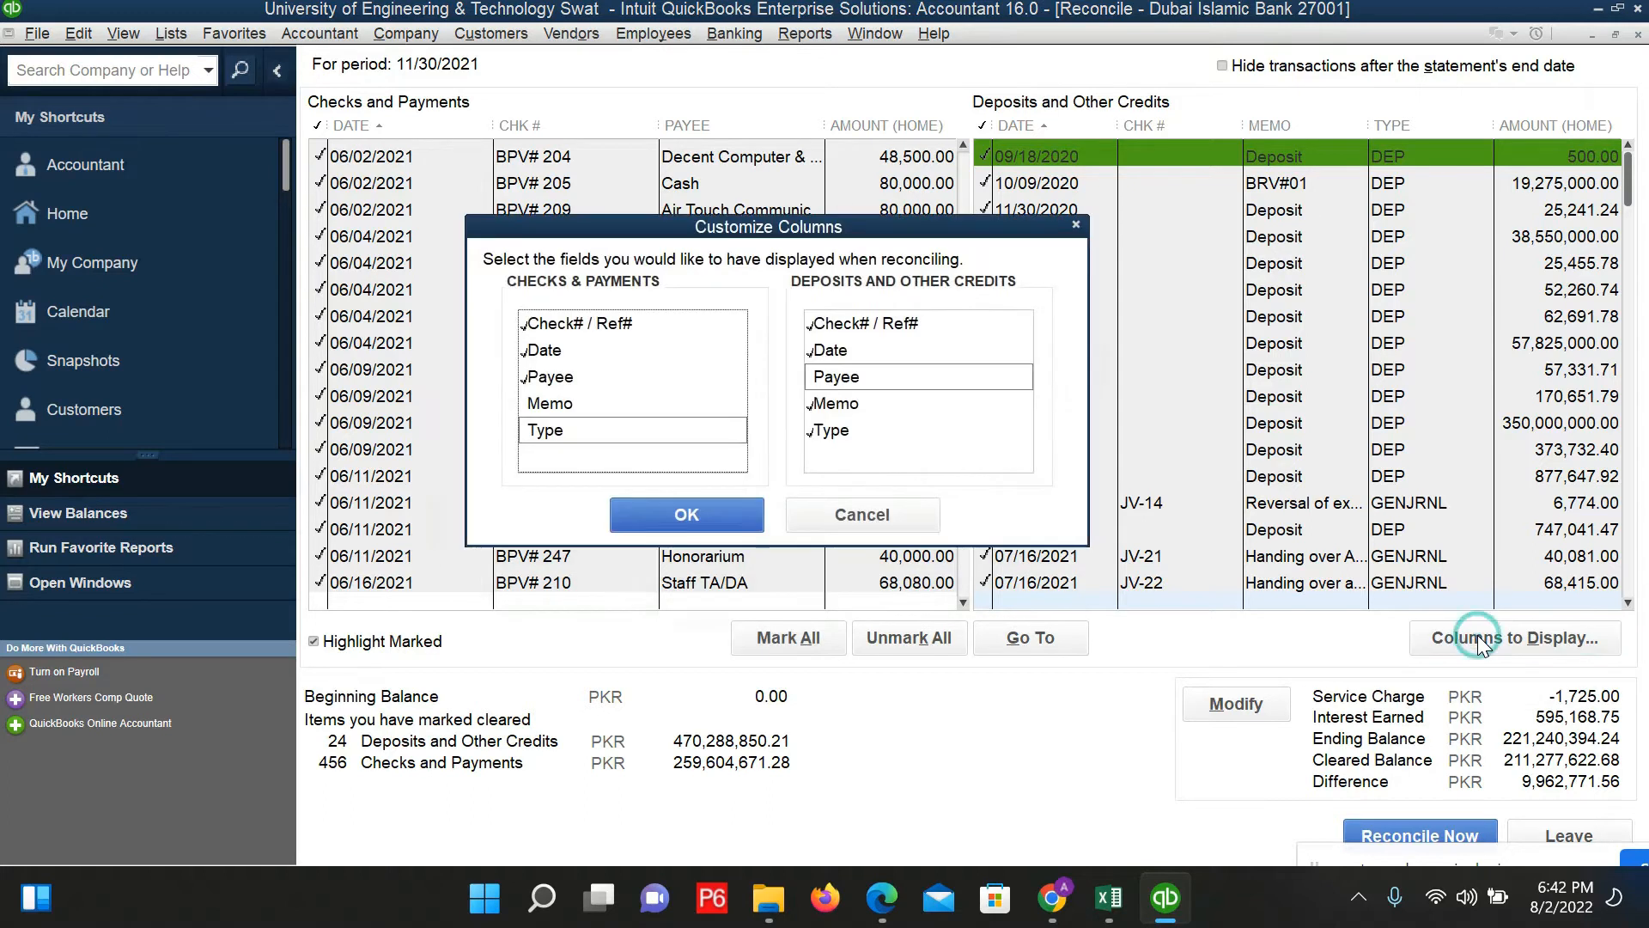
pyautogui.click(580, 403)
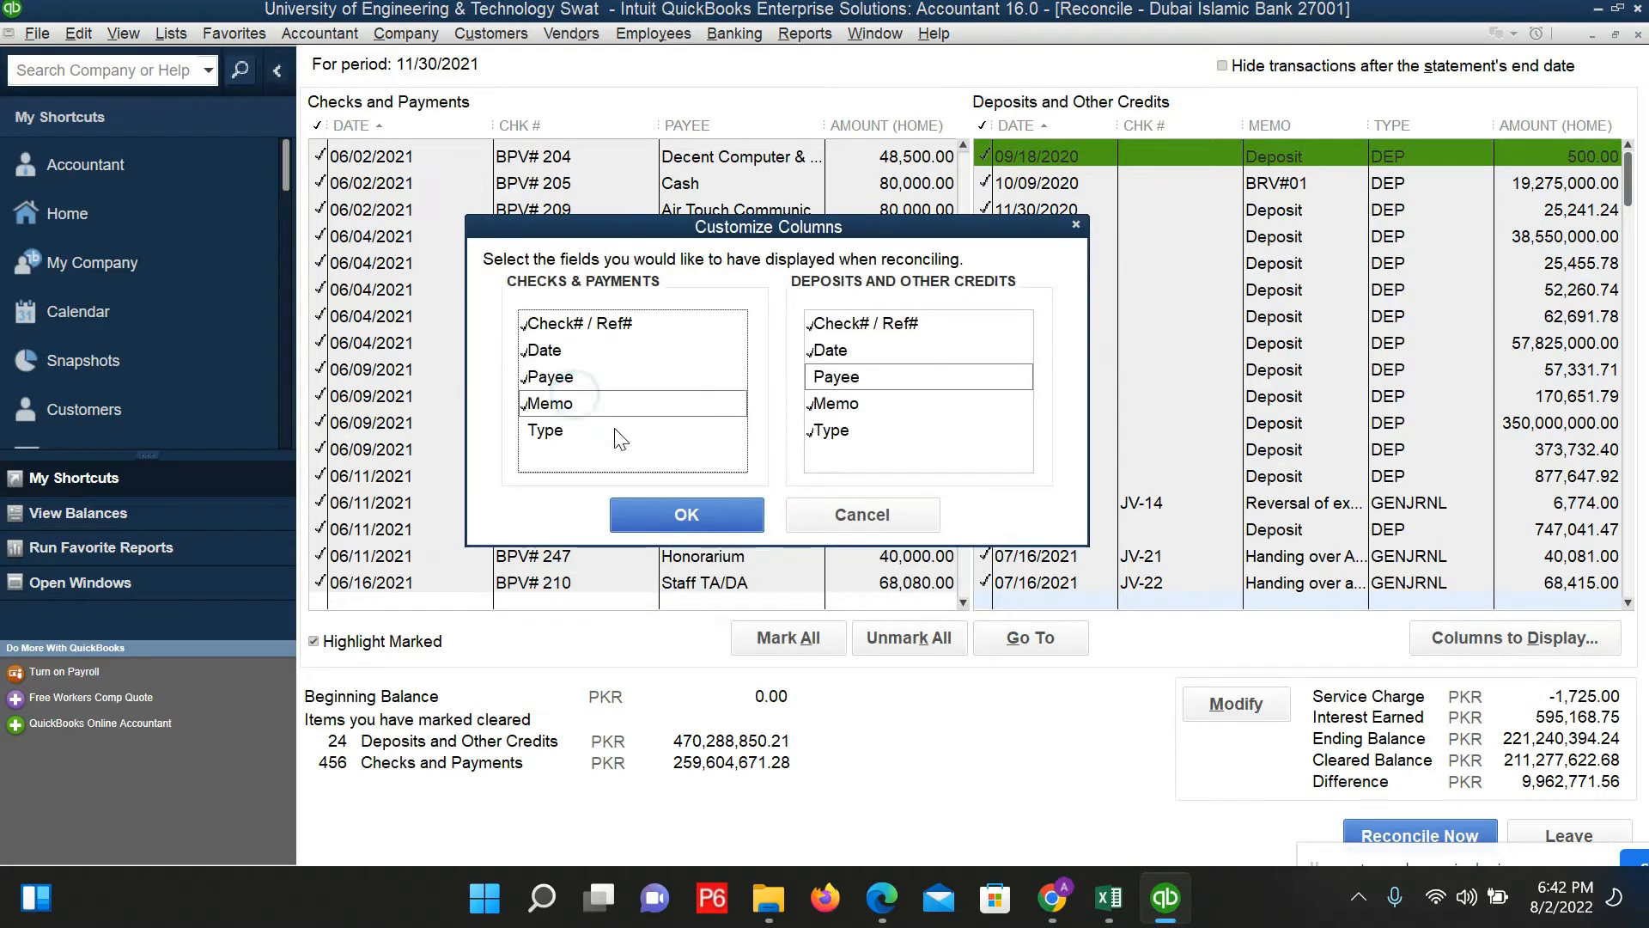
pyautogui.click(670, 507)
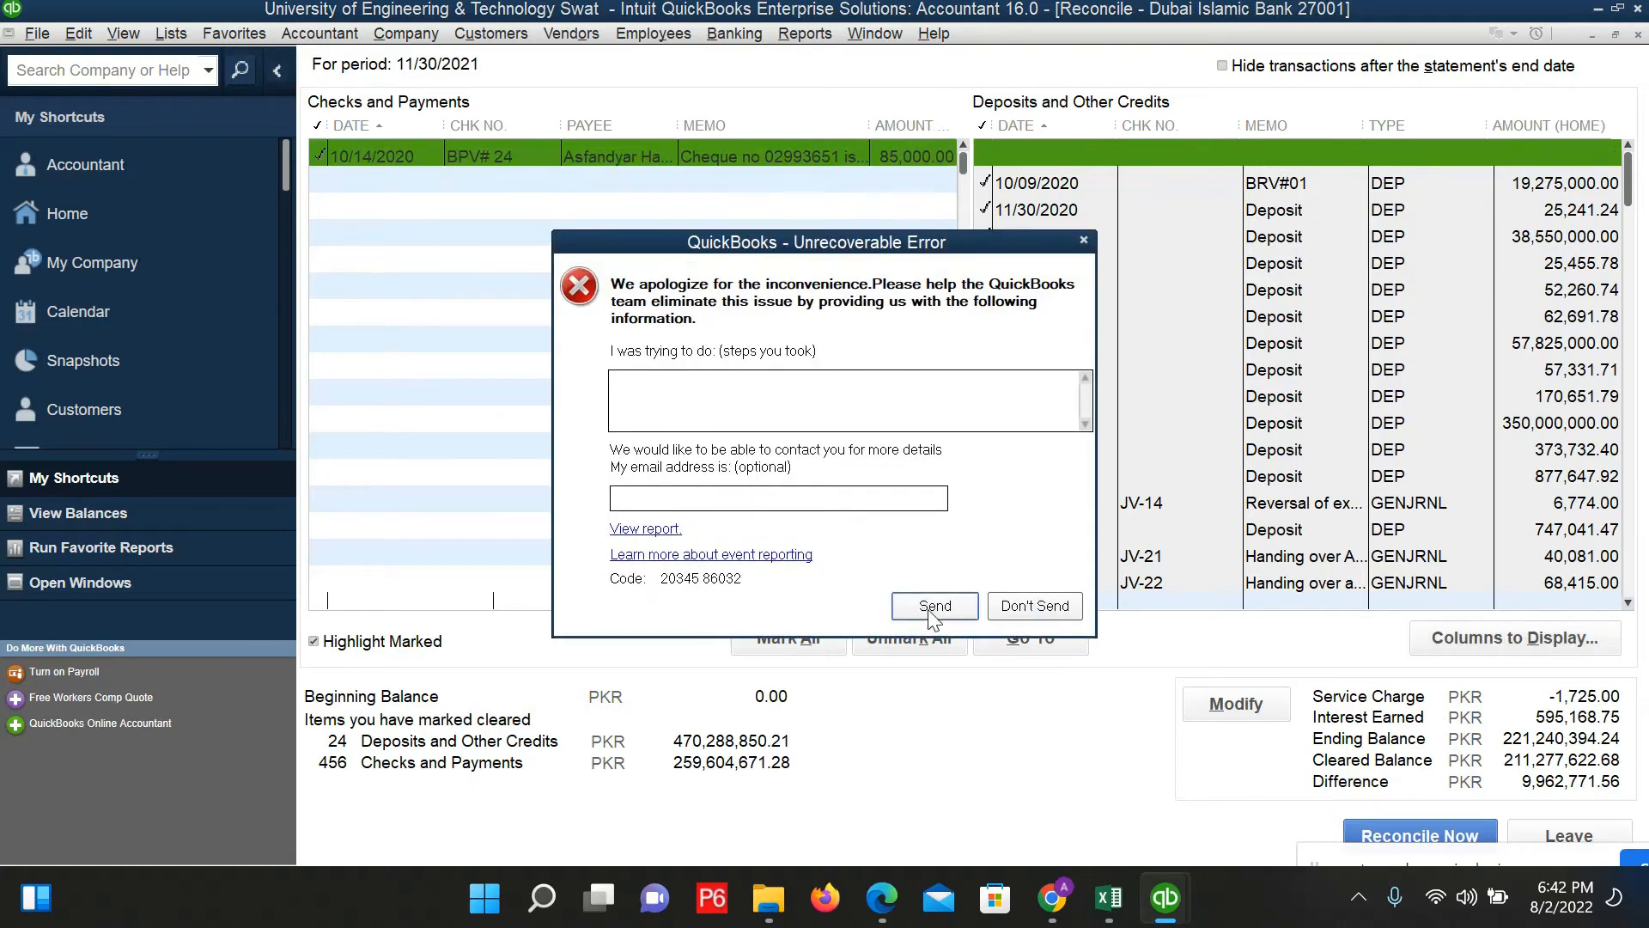
pyautogui.click(1024, 613)
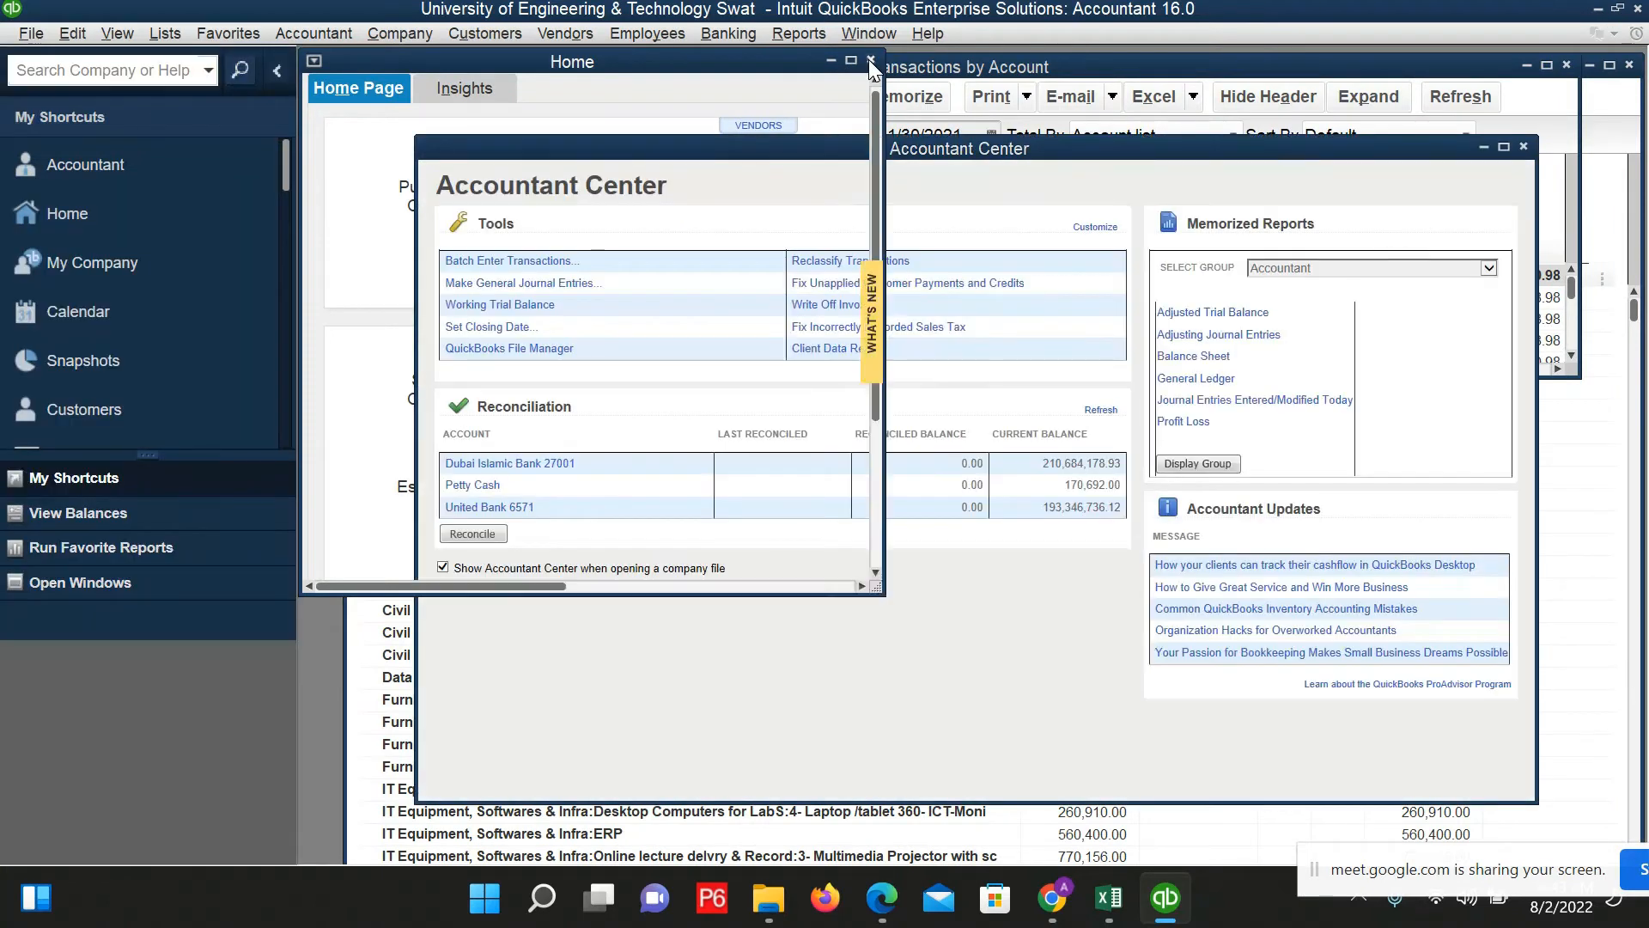
# Step: Close the Home, Accountant Center and Transactions by Account windows
pyautogui.click(869, 60)
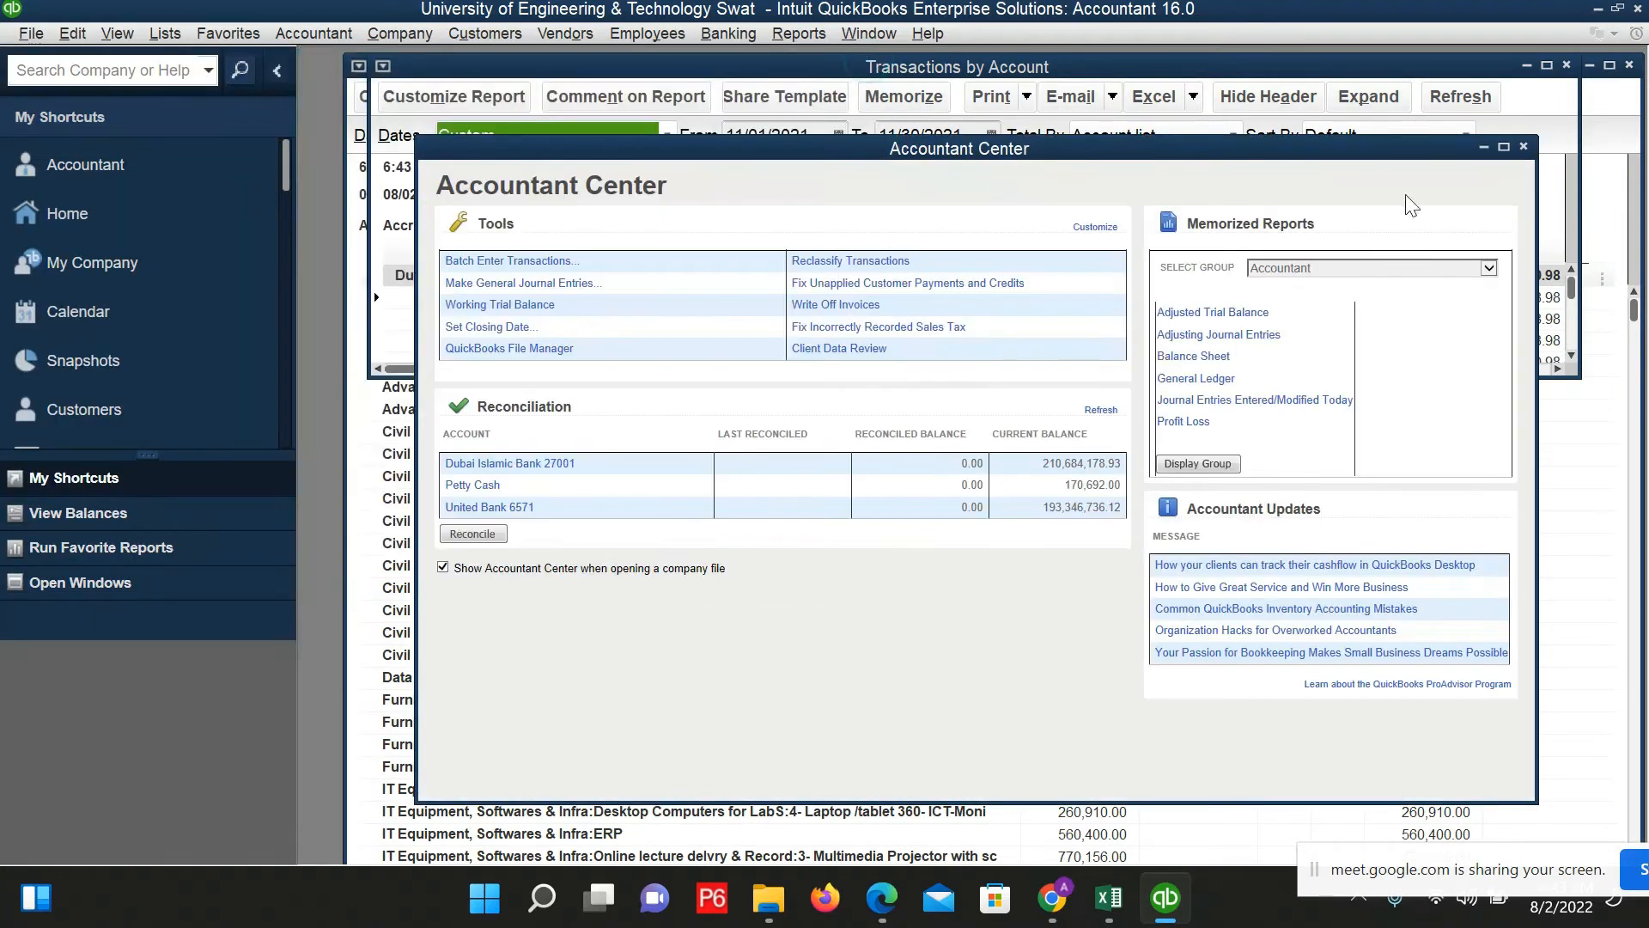
pyautogui.click(1523, 148)
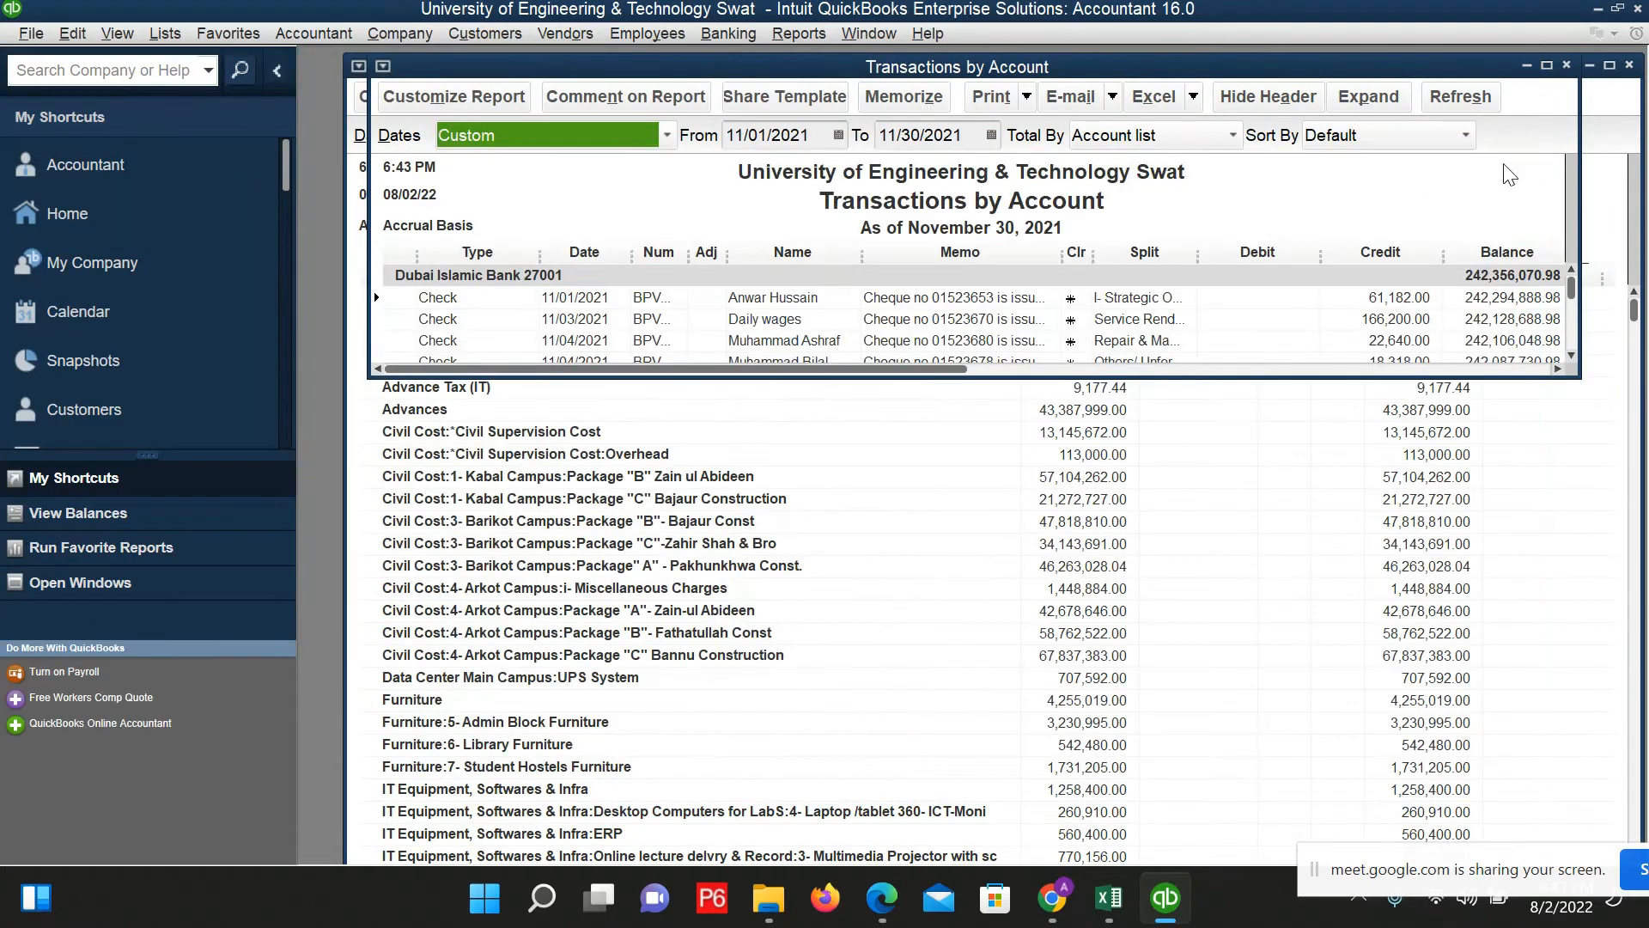
pyautogui.click(1567, 64)
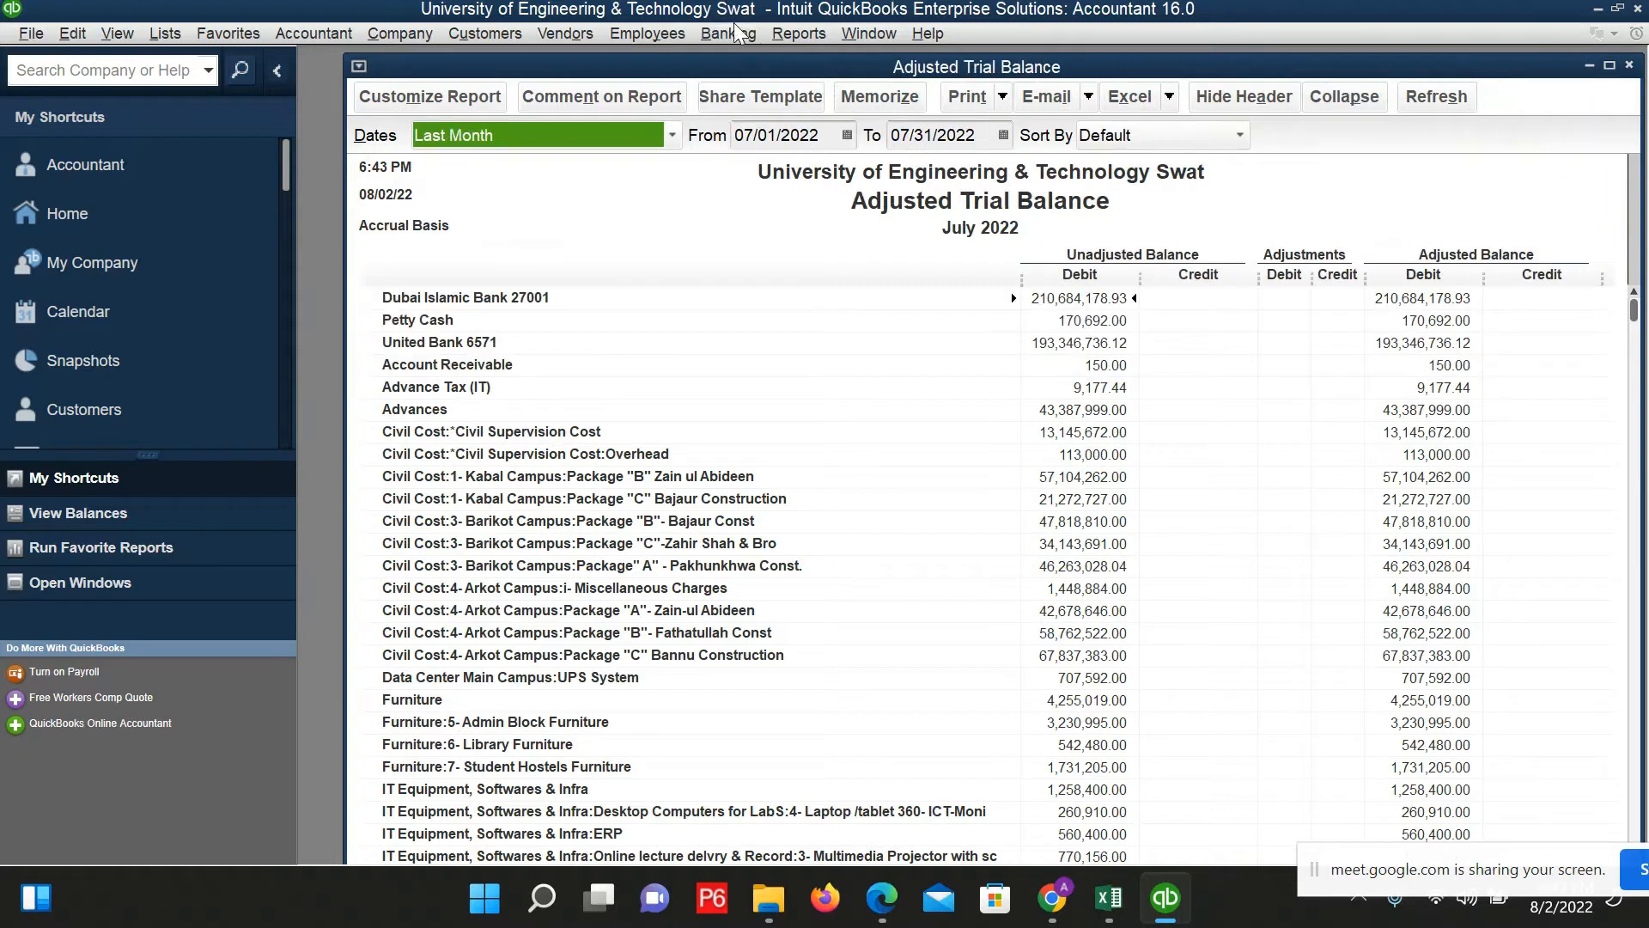
# Step: Reopen the Dubai Islamic Bank reconciliation with its saved entries and accept the change in the closed period
pyautogui.click(796, 30)
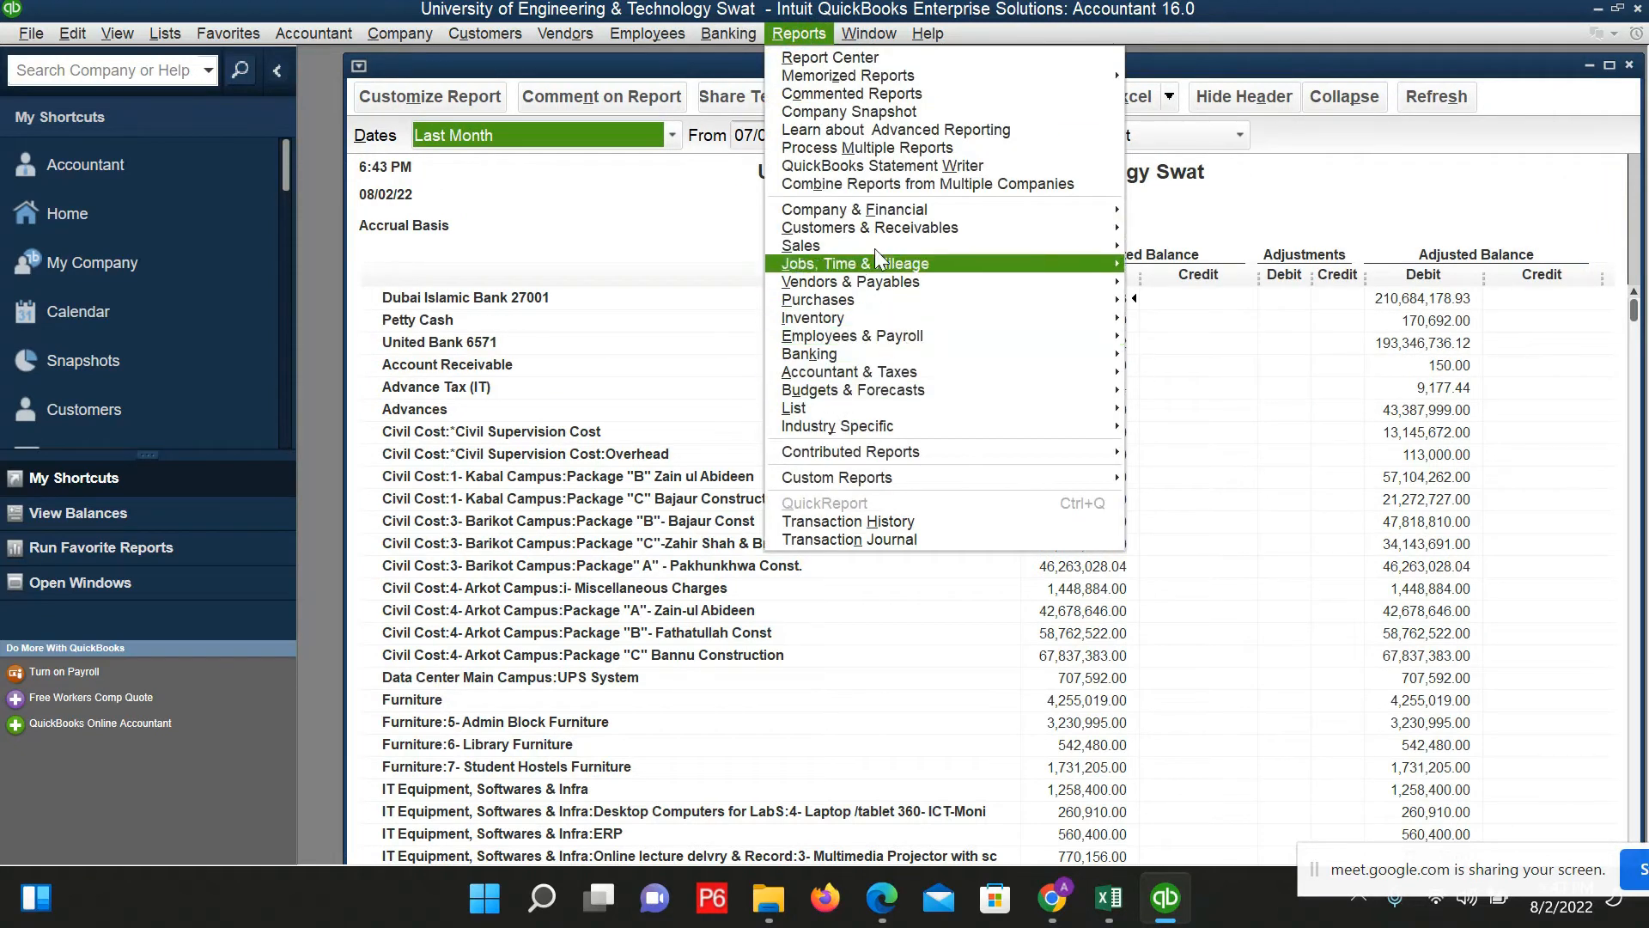
pyautogui.moveTo(729, 33)
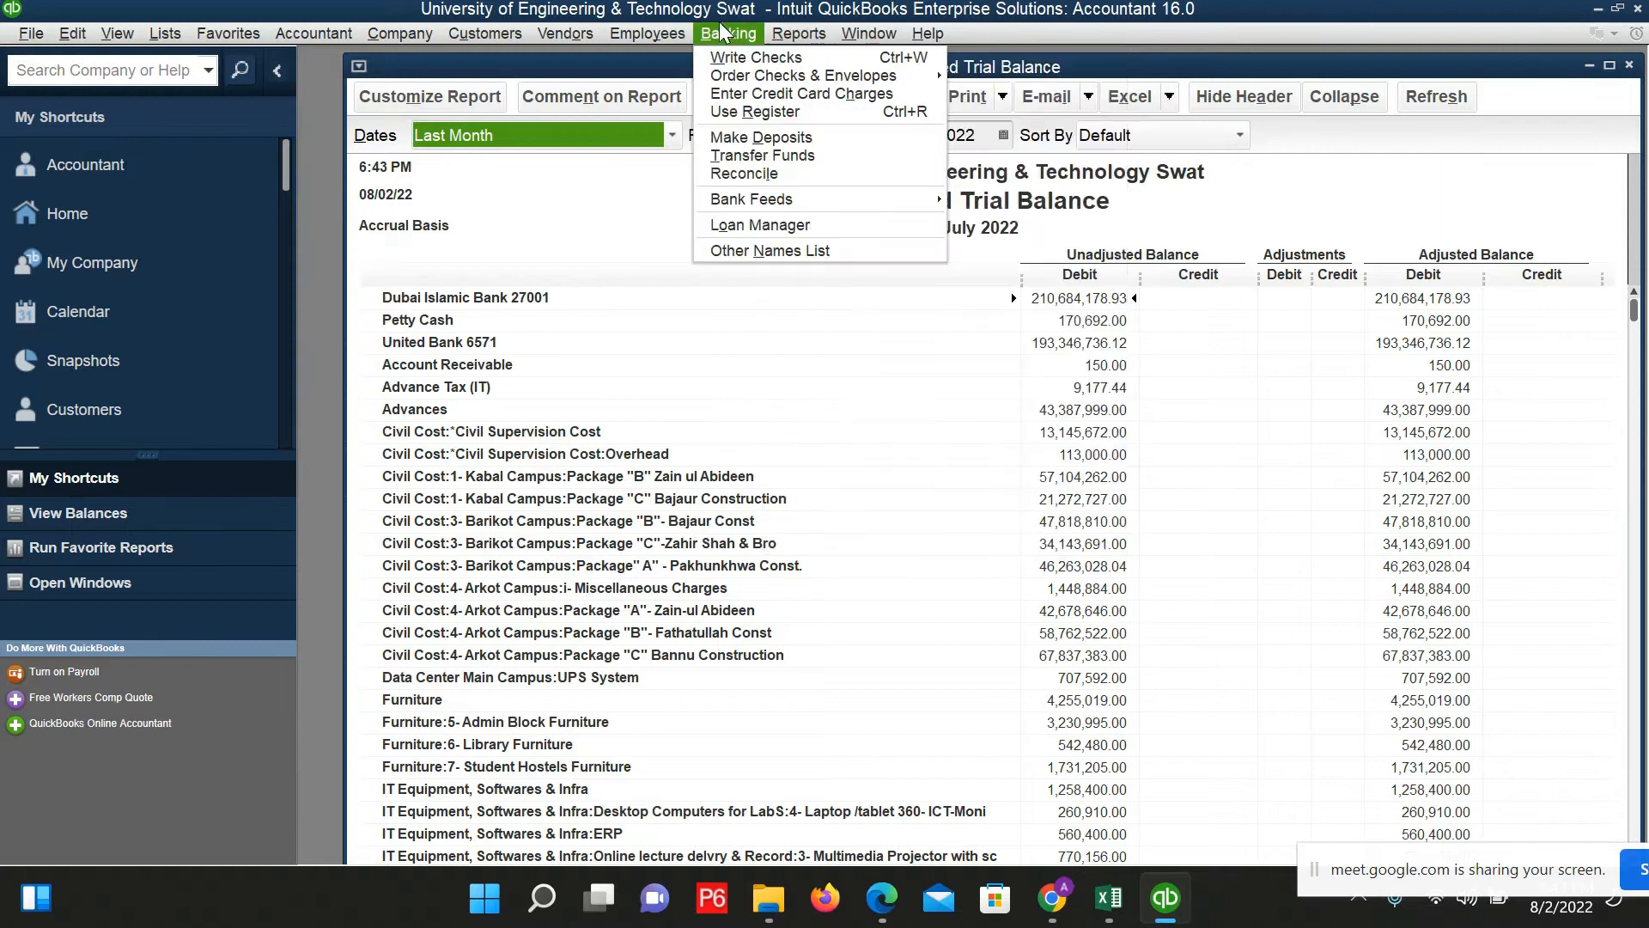
pyautogui.click(750, 173)
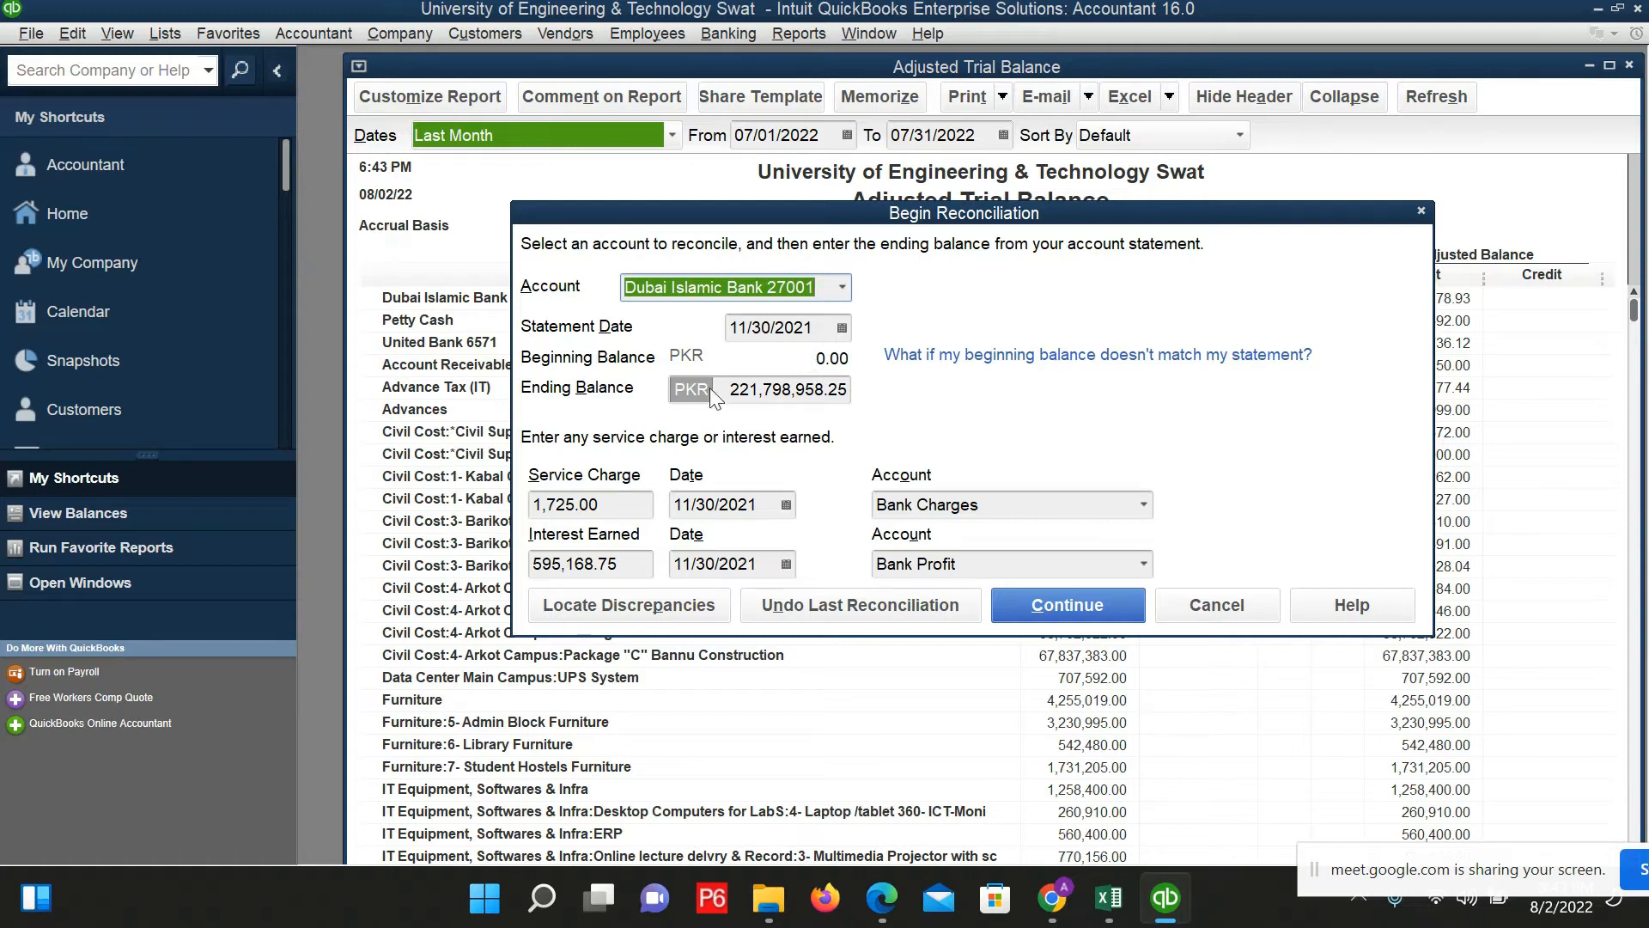
pyautogui.click(1070, 605)
pyautogui.click(803, 569)
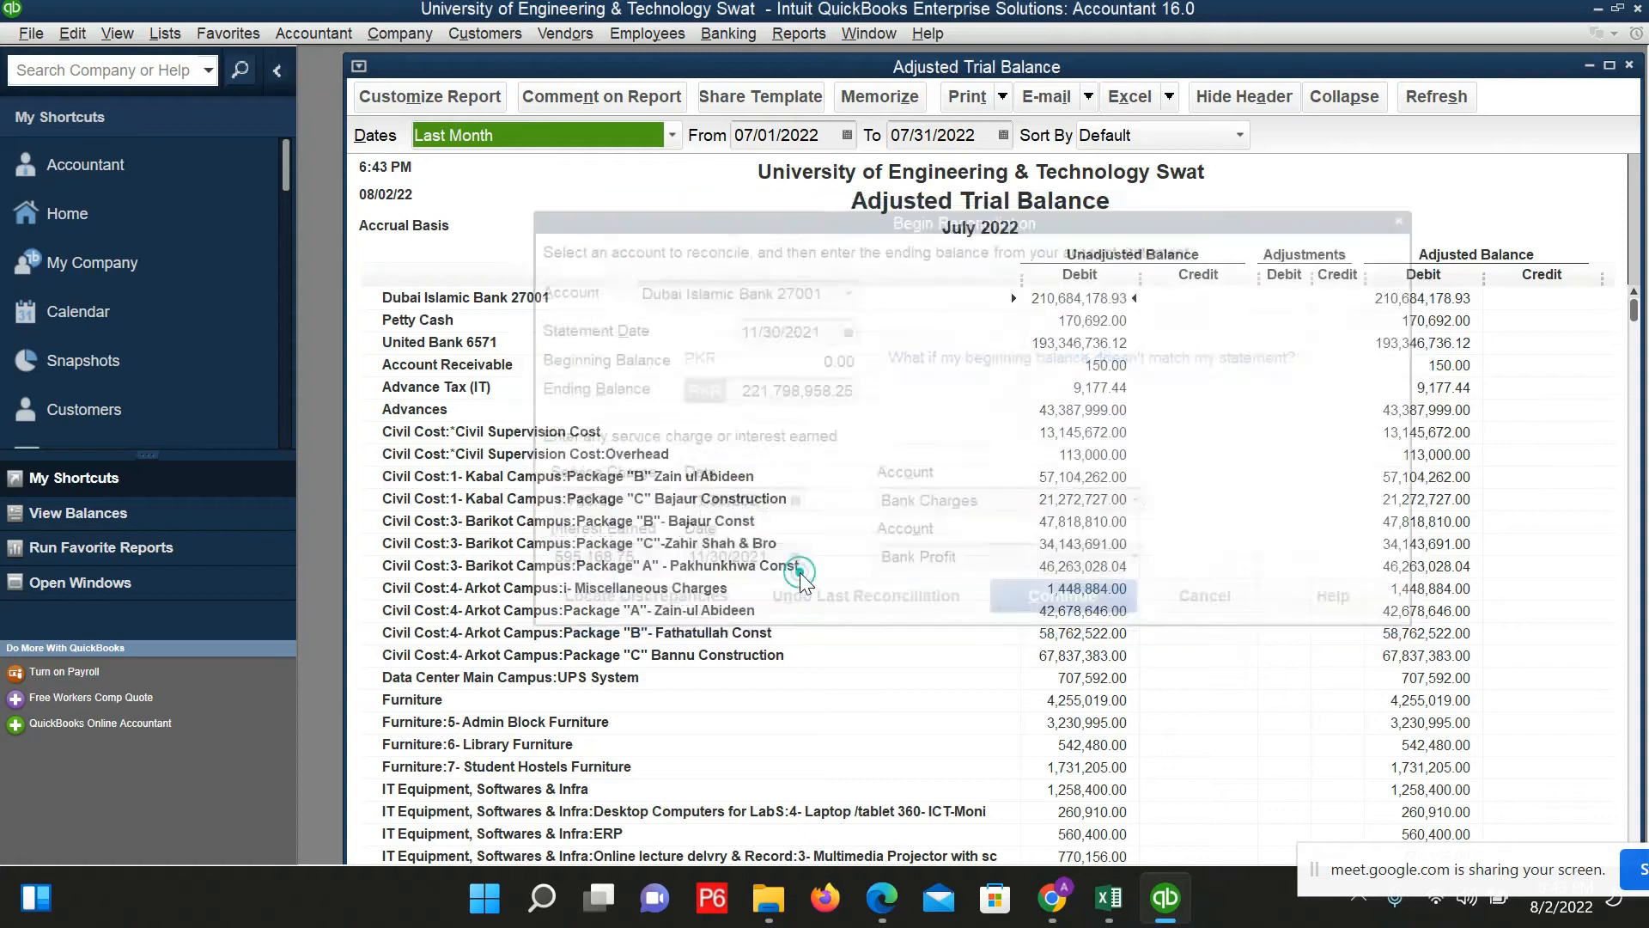
# Step: Display the Memo column in the reconciliation's Checks and Payments list
pyautogui.click(1280, 498)
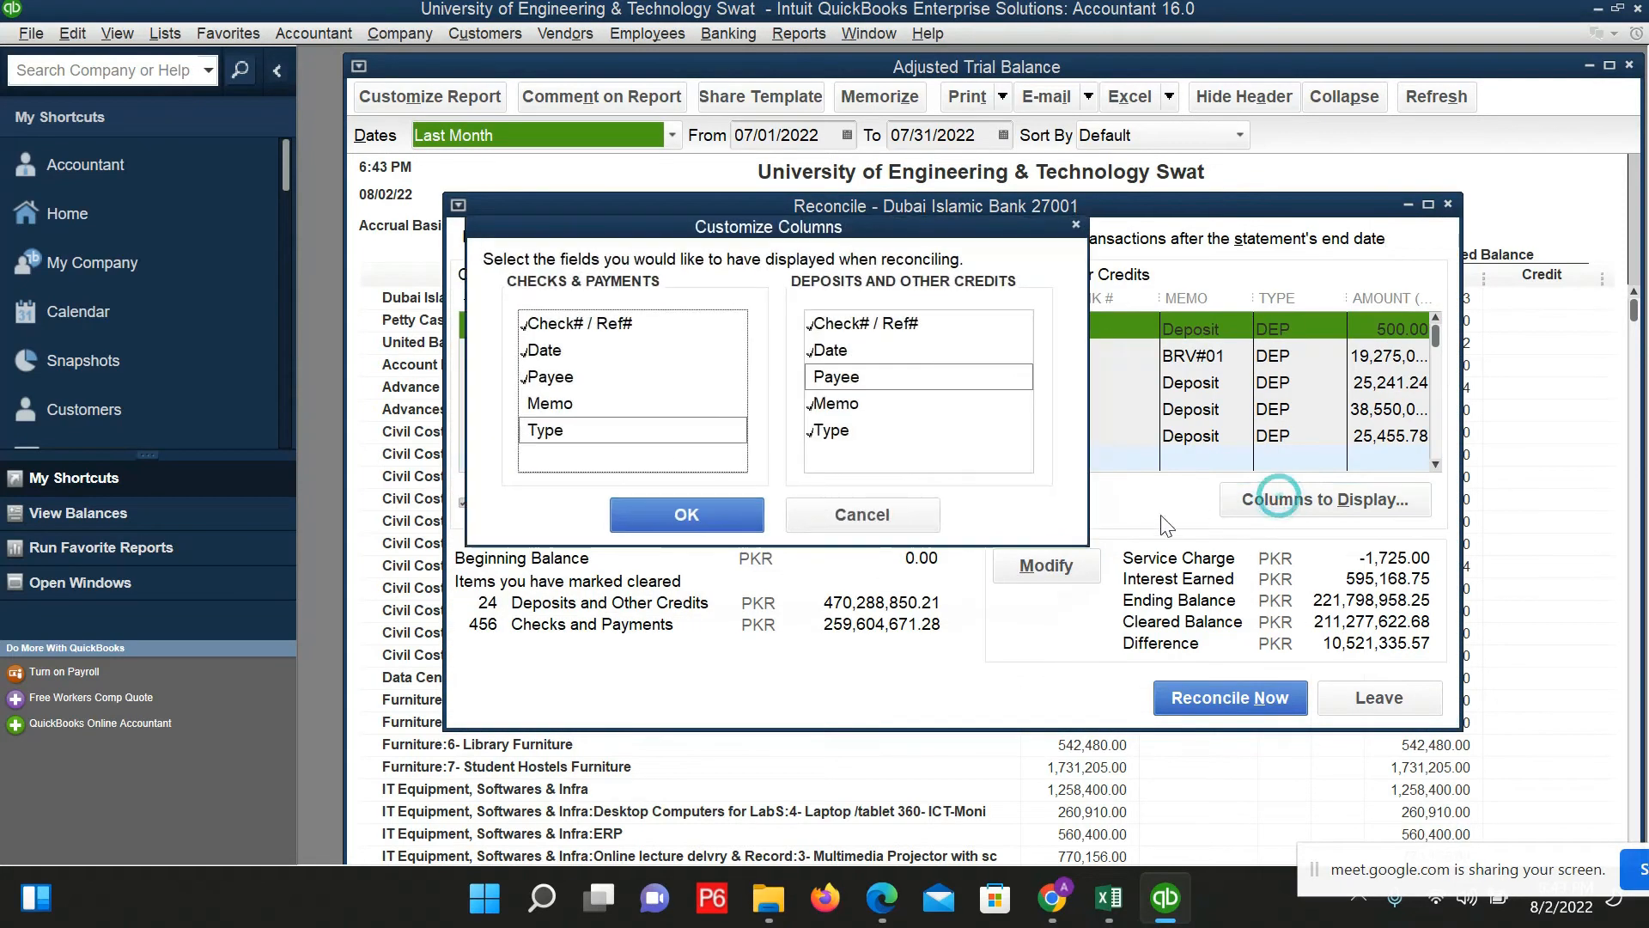
pyautogui.click(591, 403)
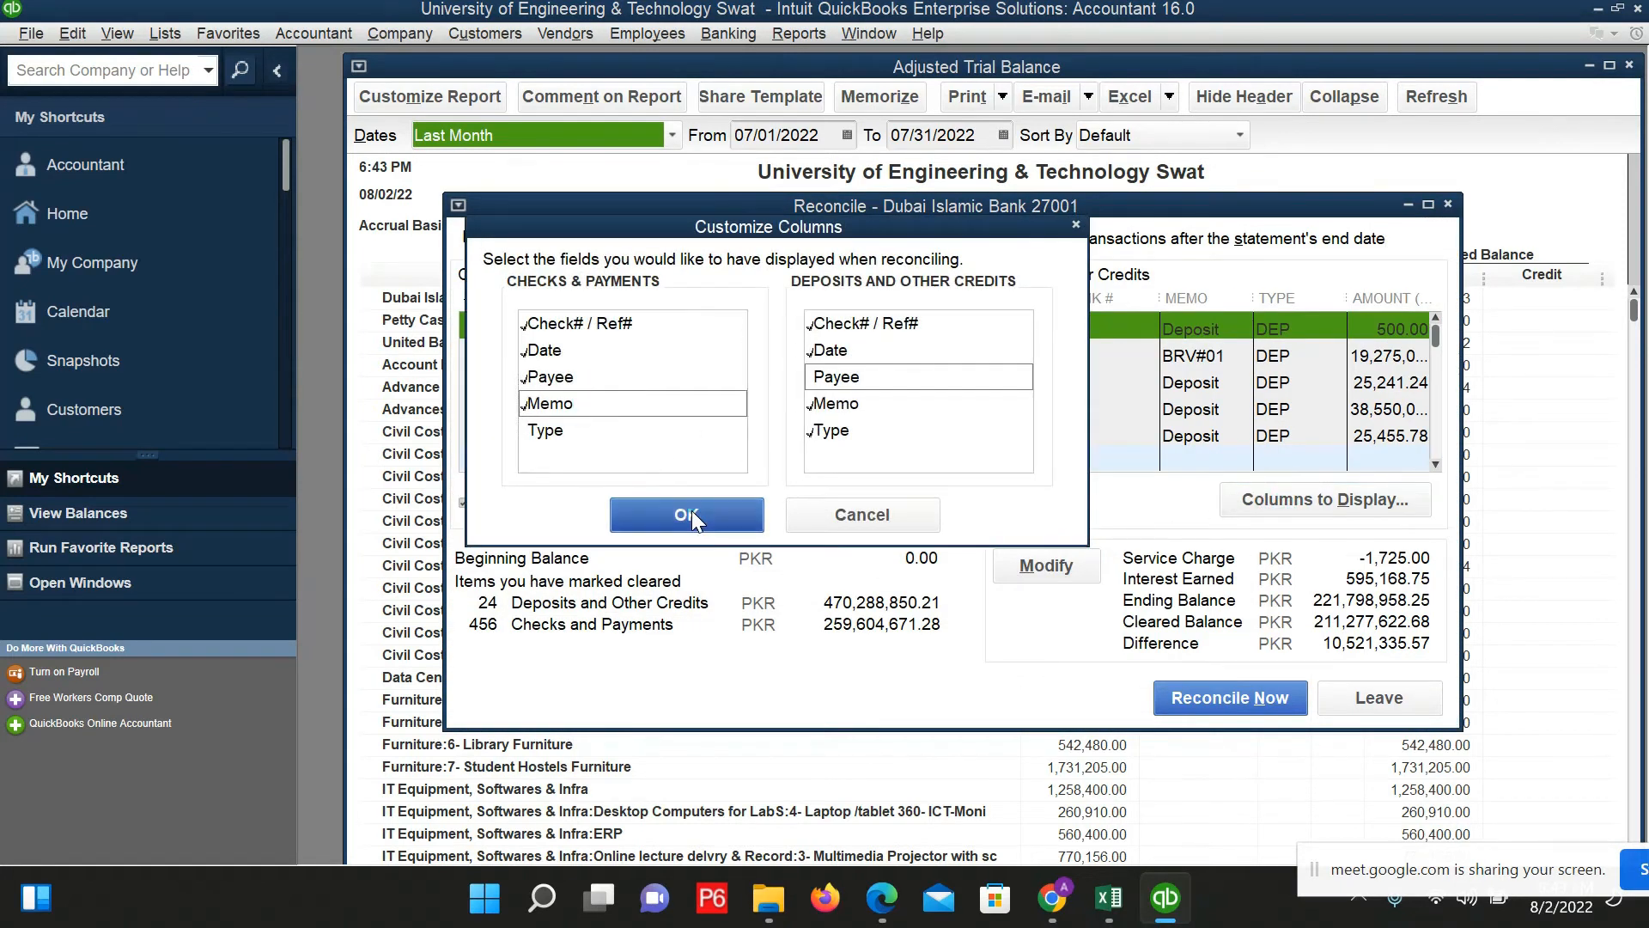
pyautogui.click(636, 514)
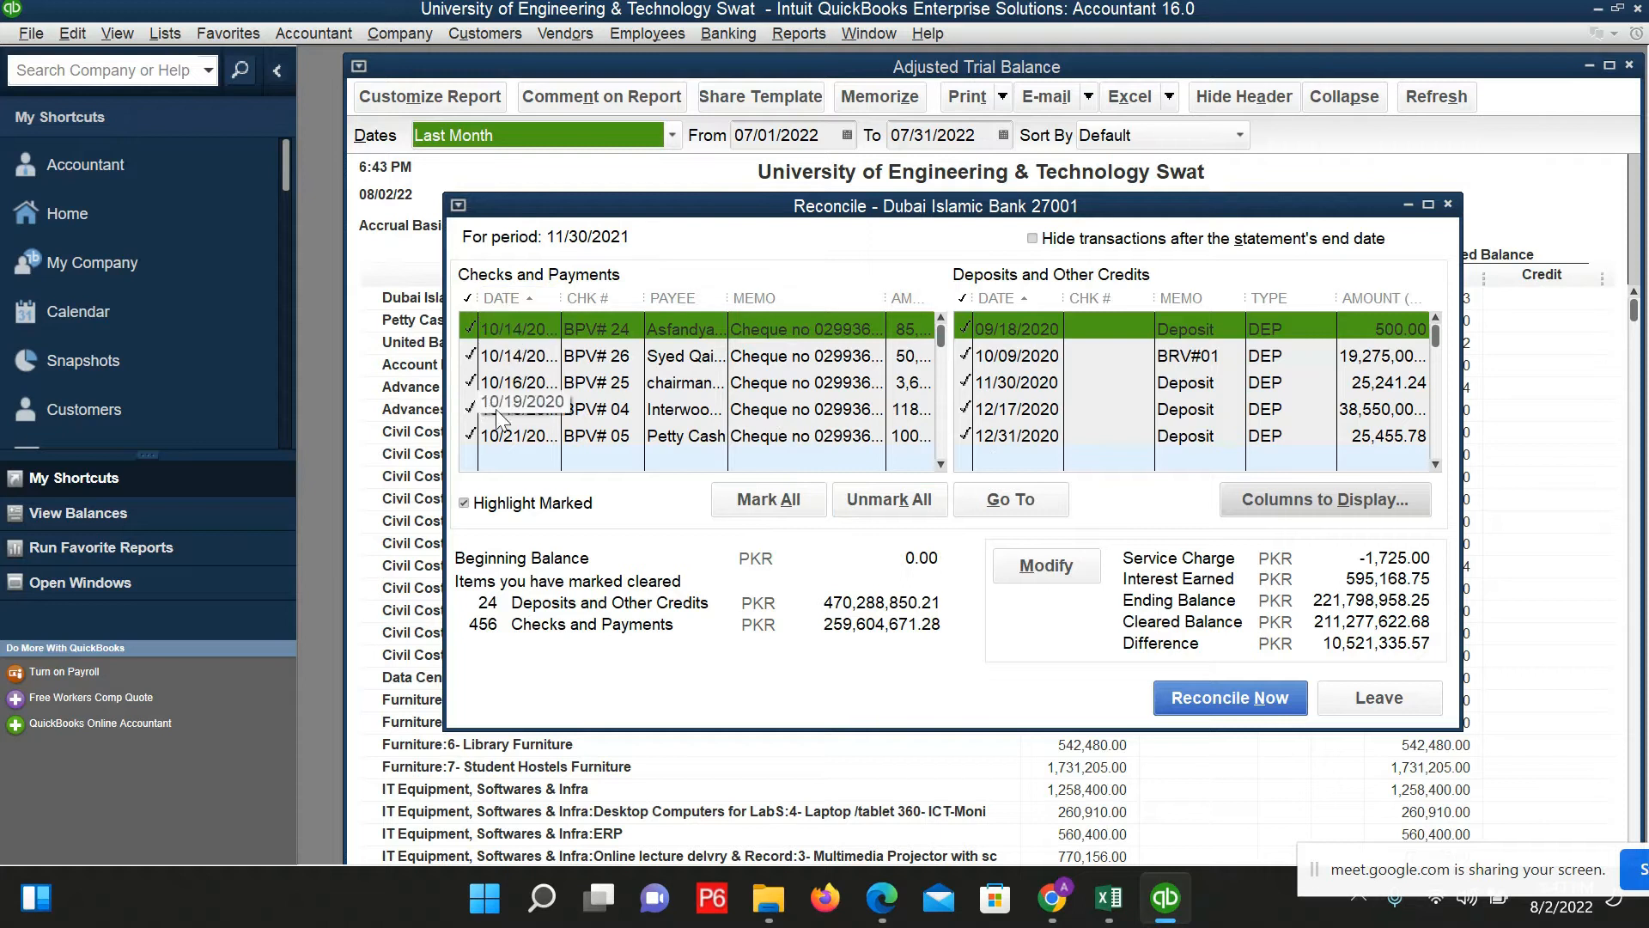
# Step: Read the cheque number in the last payment's memo and search the PDF bank statement for 0025
pyautogui.moveTo(942, 331); pyautogui.dragTo(952, 463)
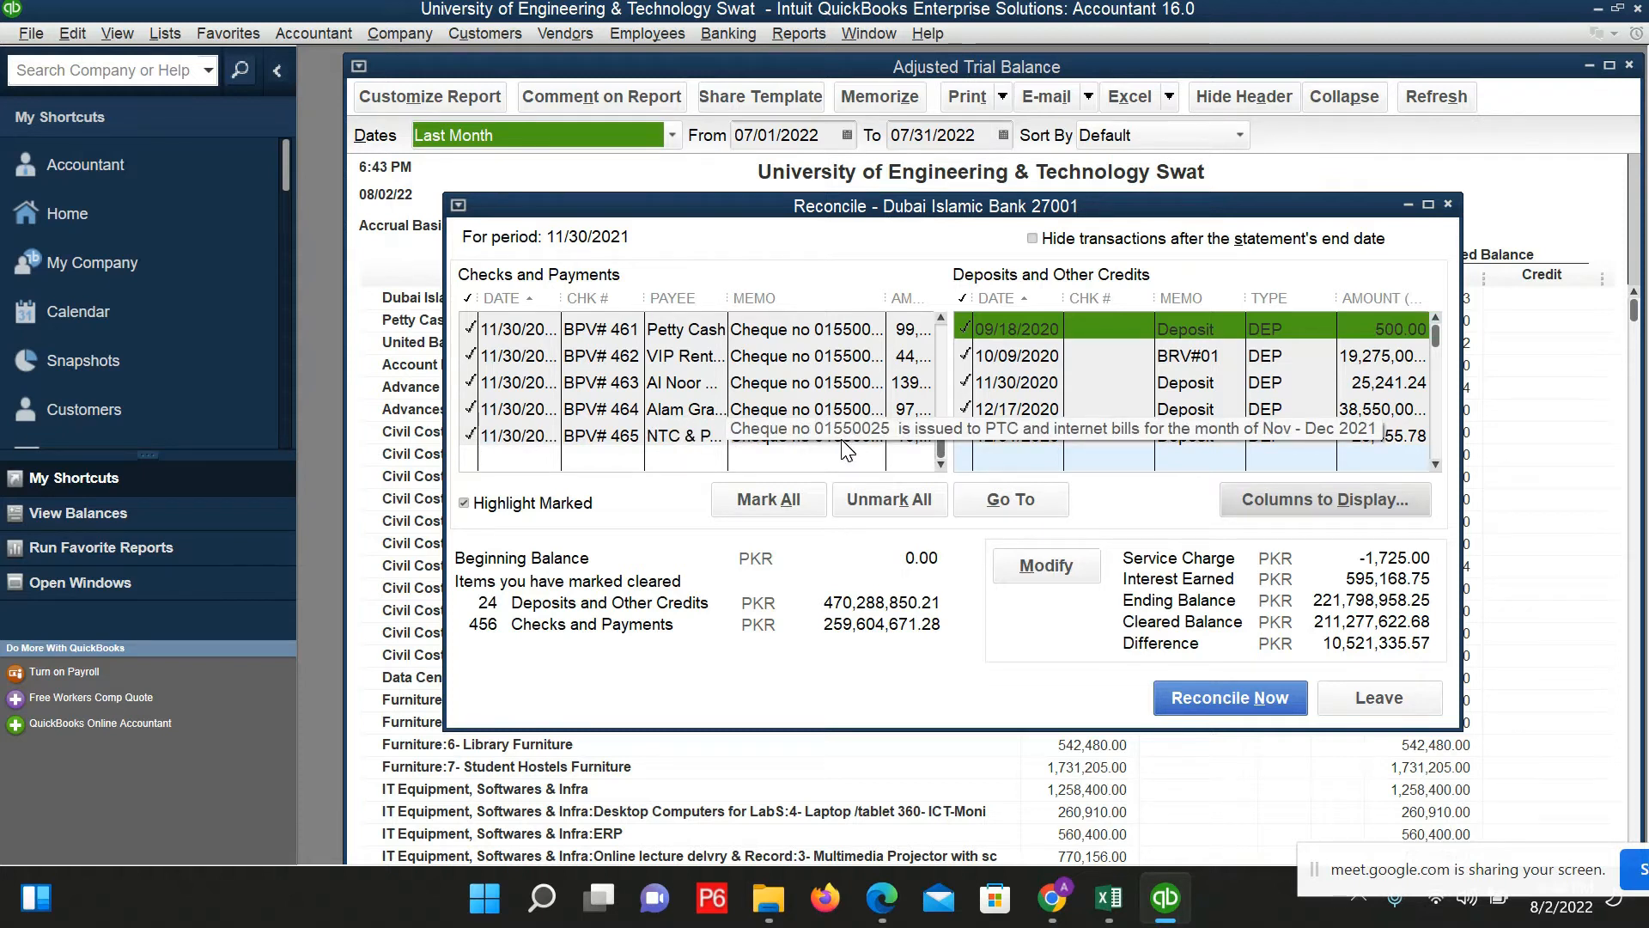
pyautogui.hotkey('alt', 'Tab')
pyautogui.hotkey('ctrl', 'f')
pyautogui.write('0025')
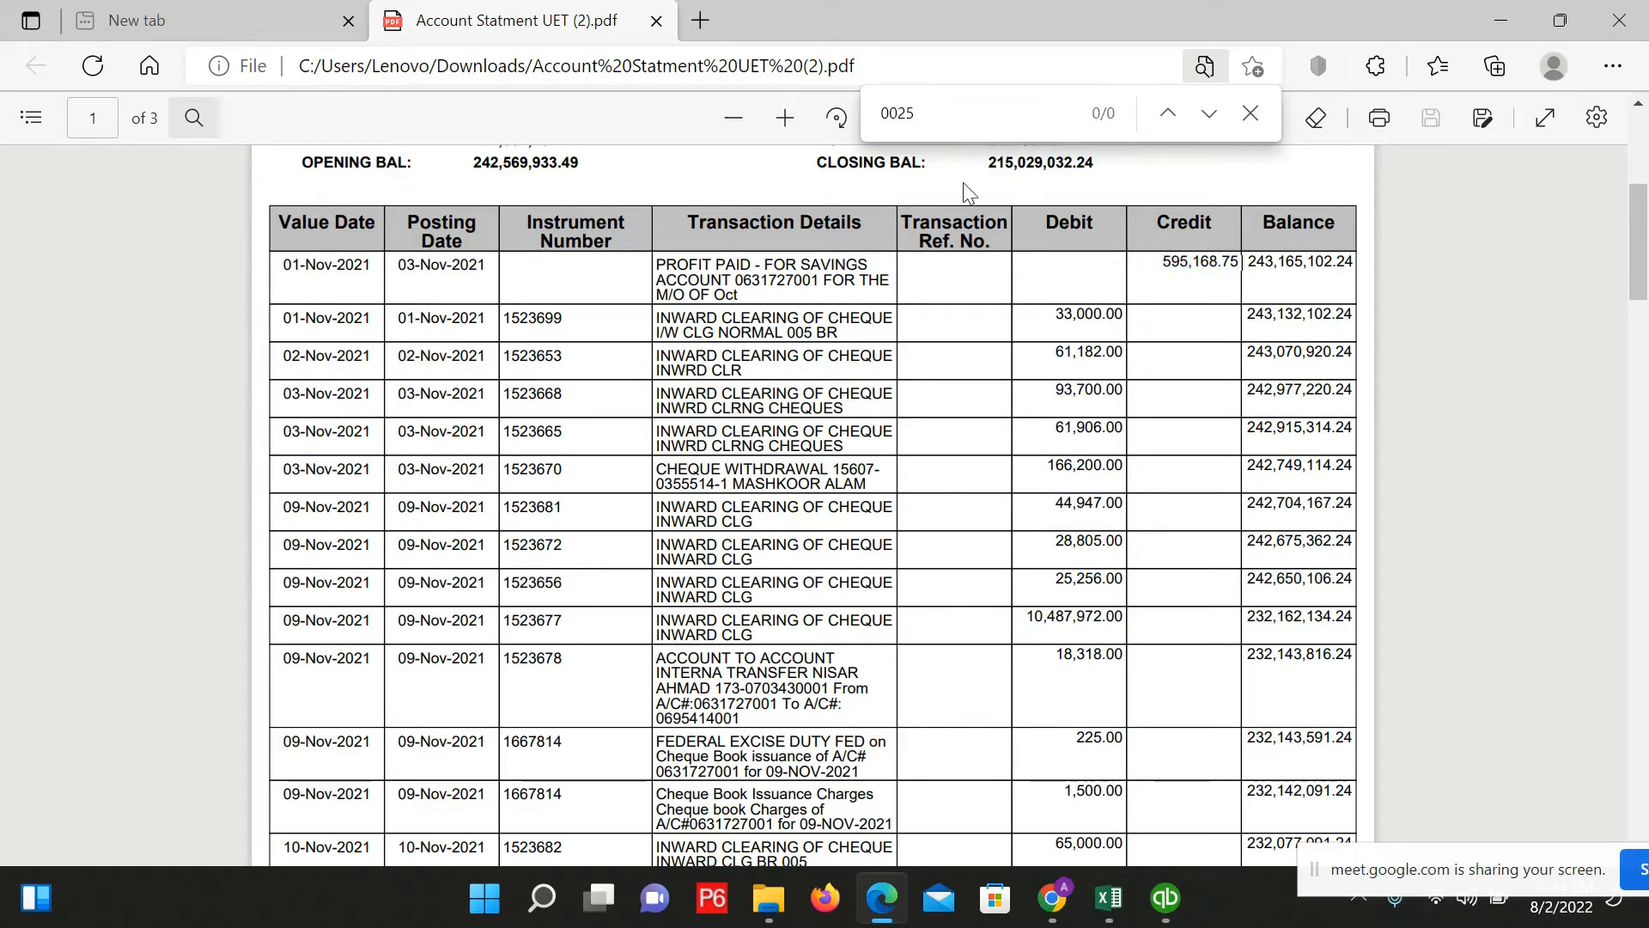
# Step: Search the PDF bank statement for cheque 0002 and compare its amount with payment BPV# 433 in the QuickBooks reconciliation
pyautogui.click(1080, 114)
pyautogui.doubleClick(1065, 106)
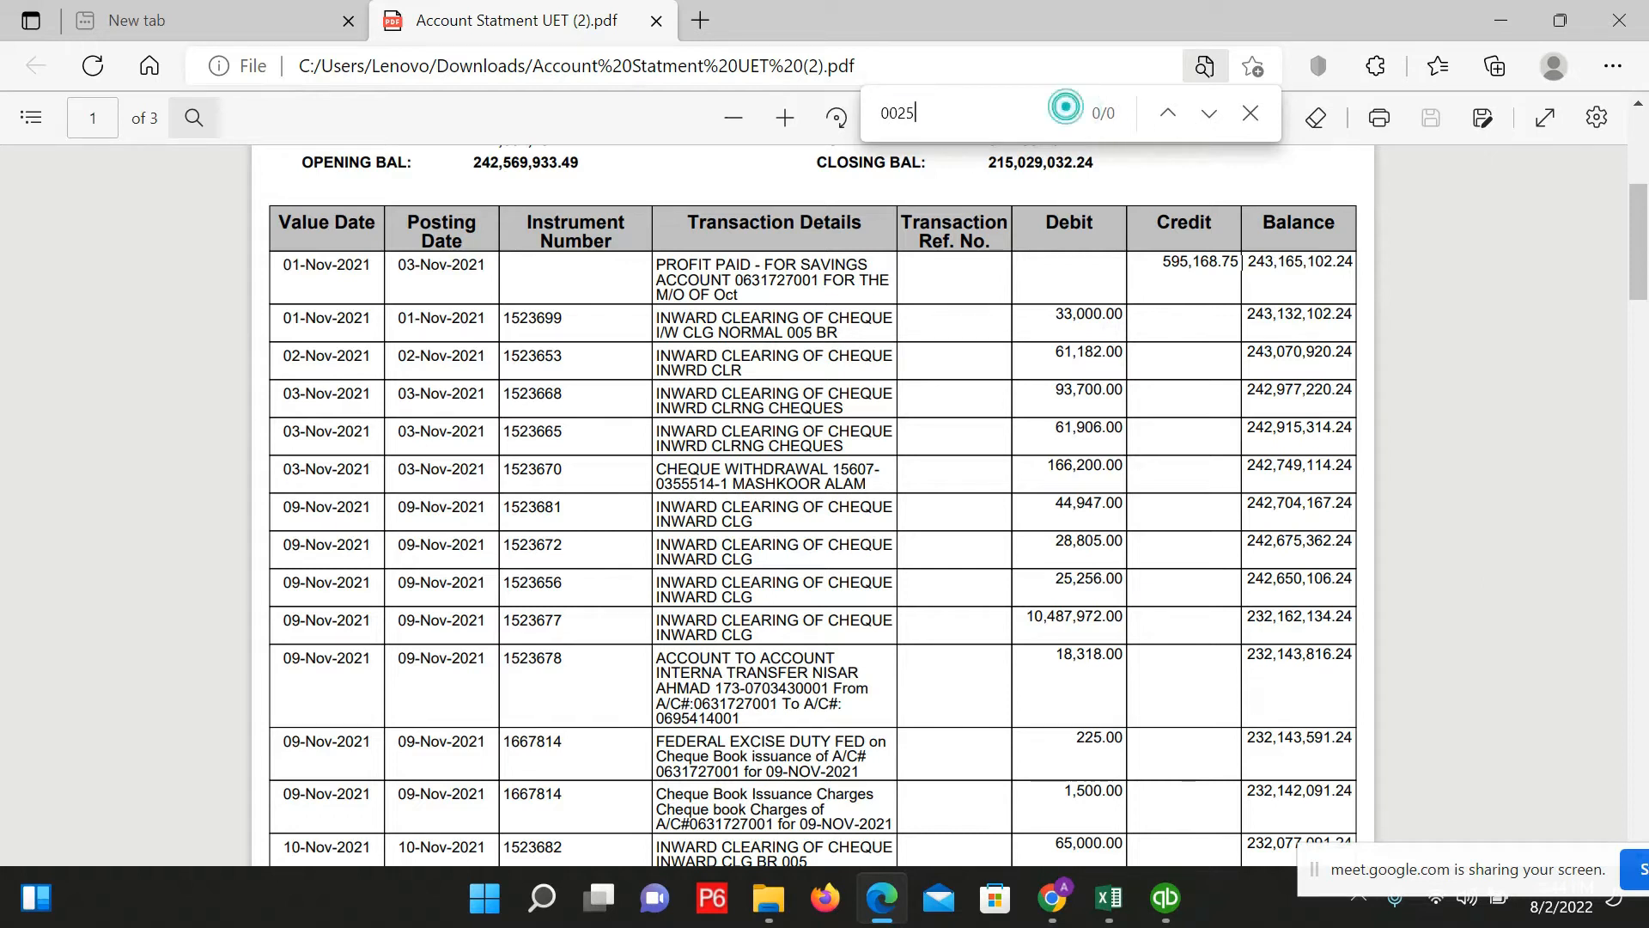
pyautogui.hotkey('alt', 'Tab')
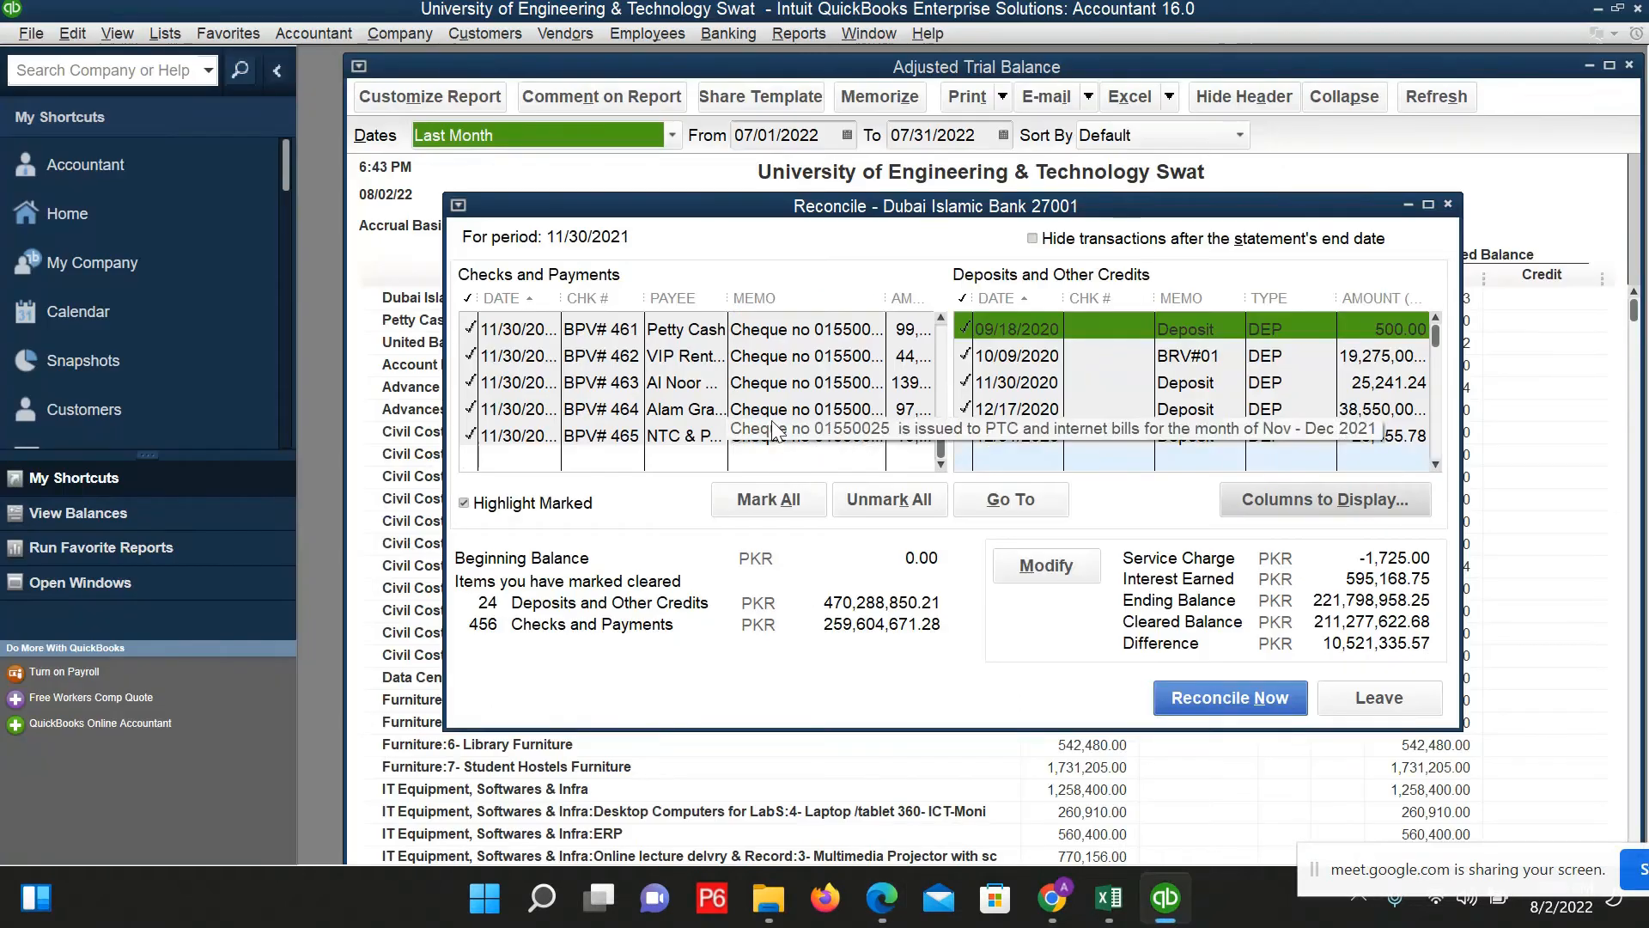
pyautogui.scroll(6, 790, 414)
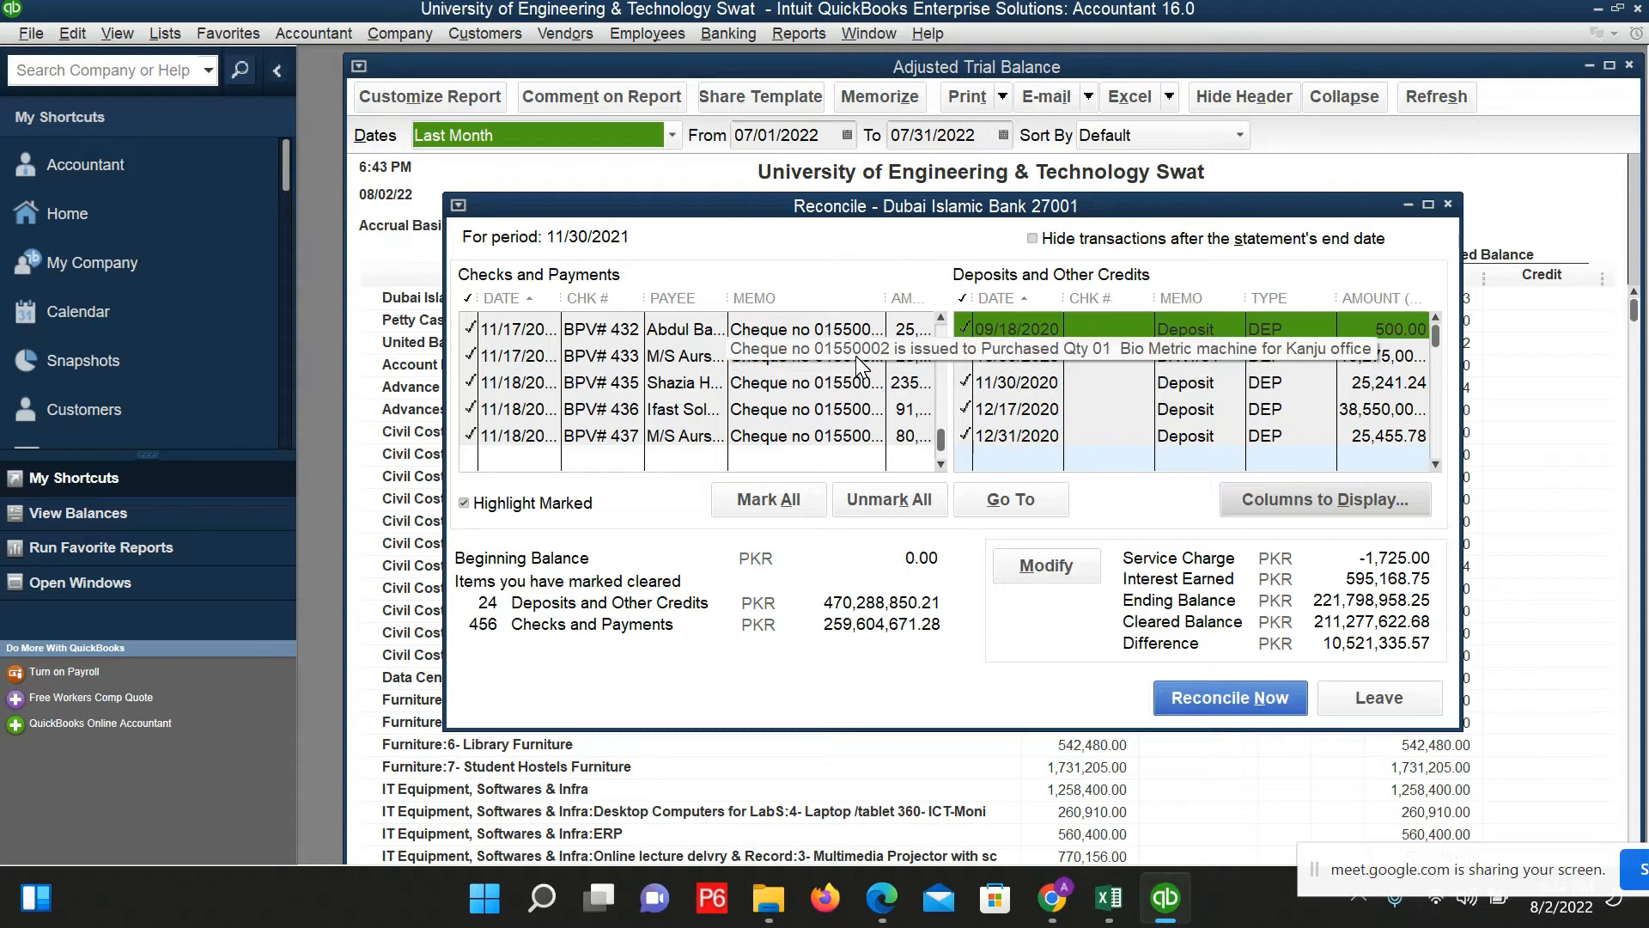
pyautogui.hotkey('alt', 'Tab')
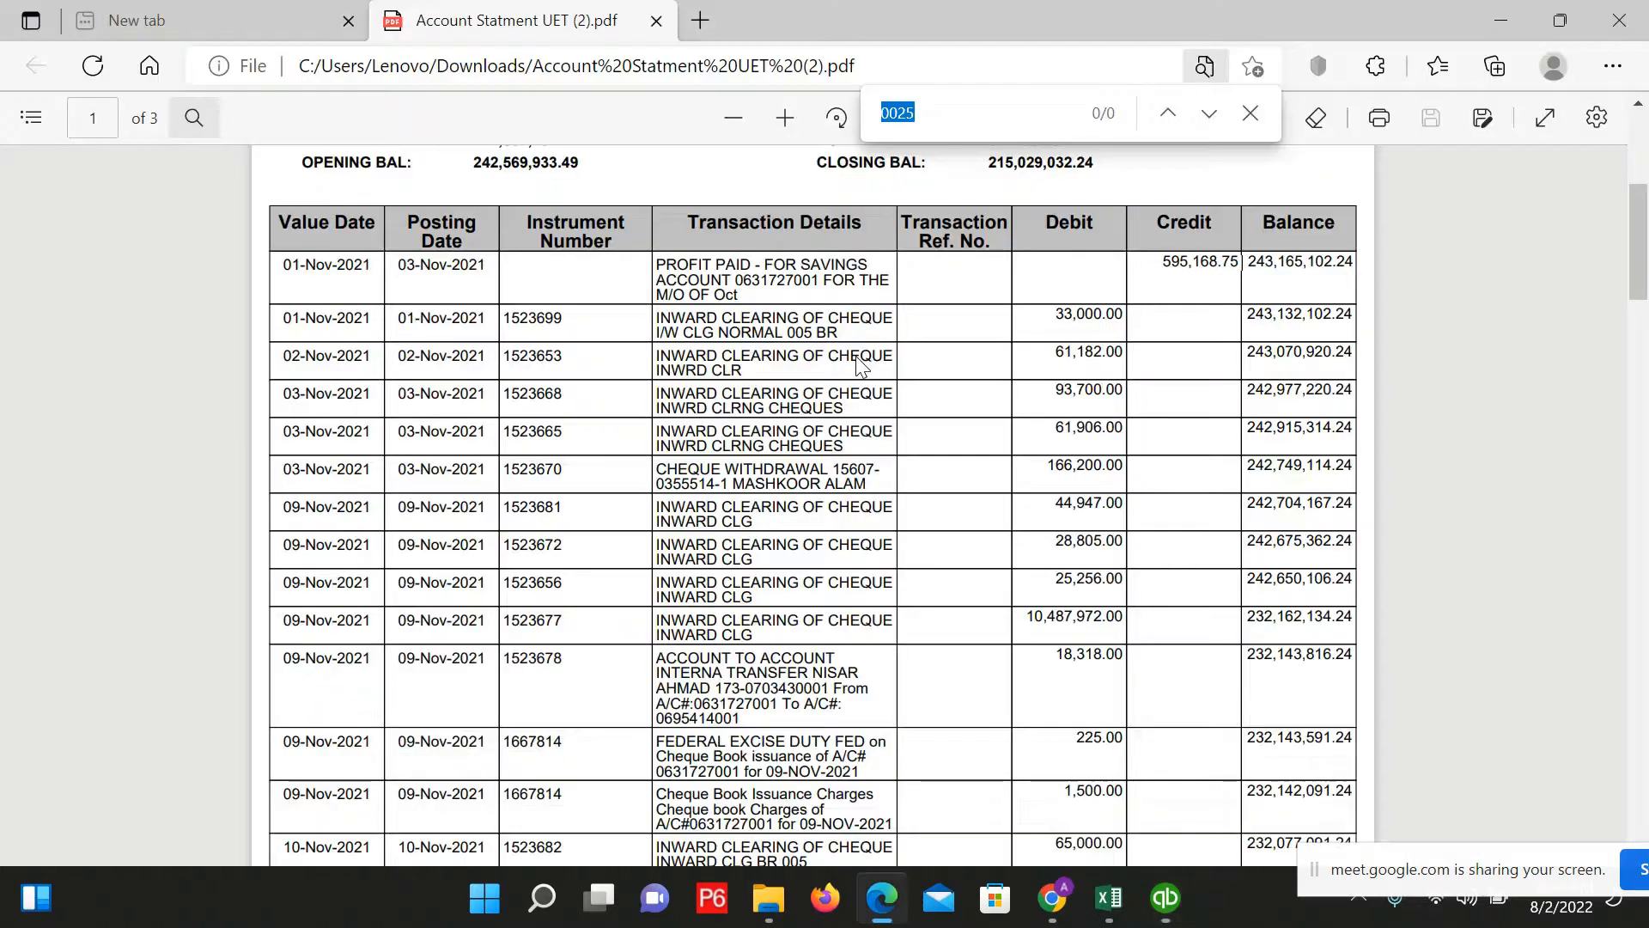
pyautogui.write('0002')
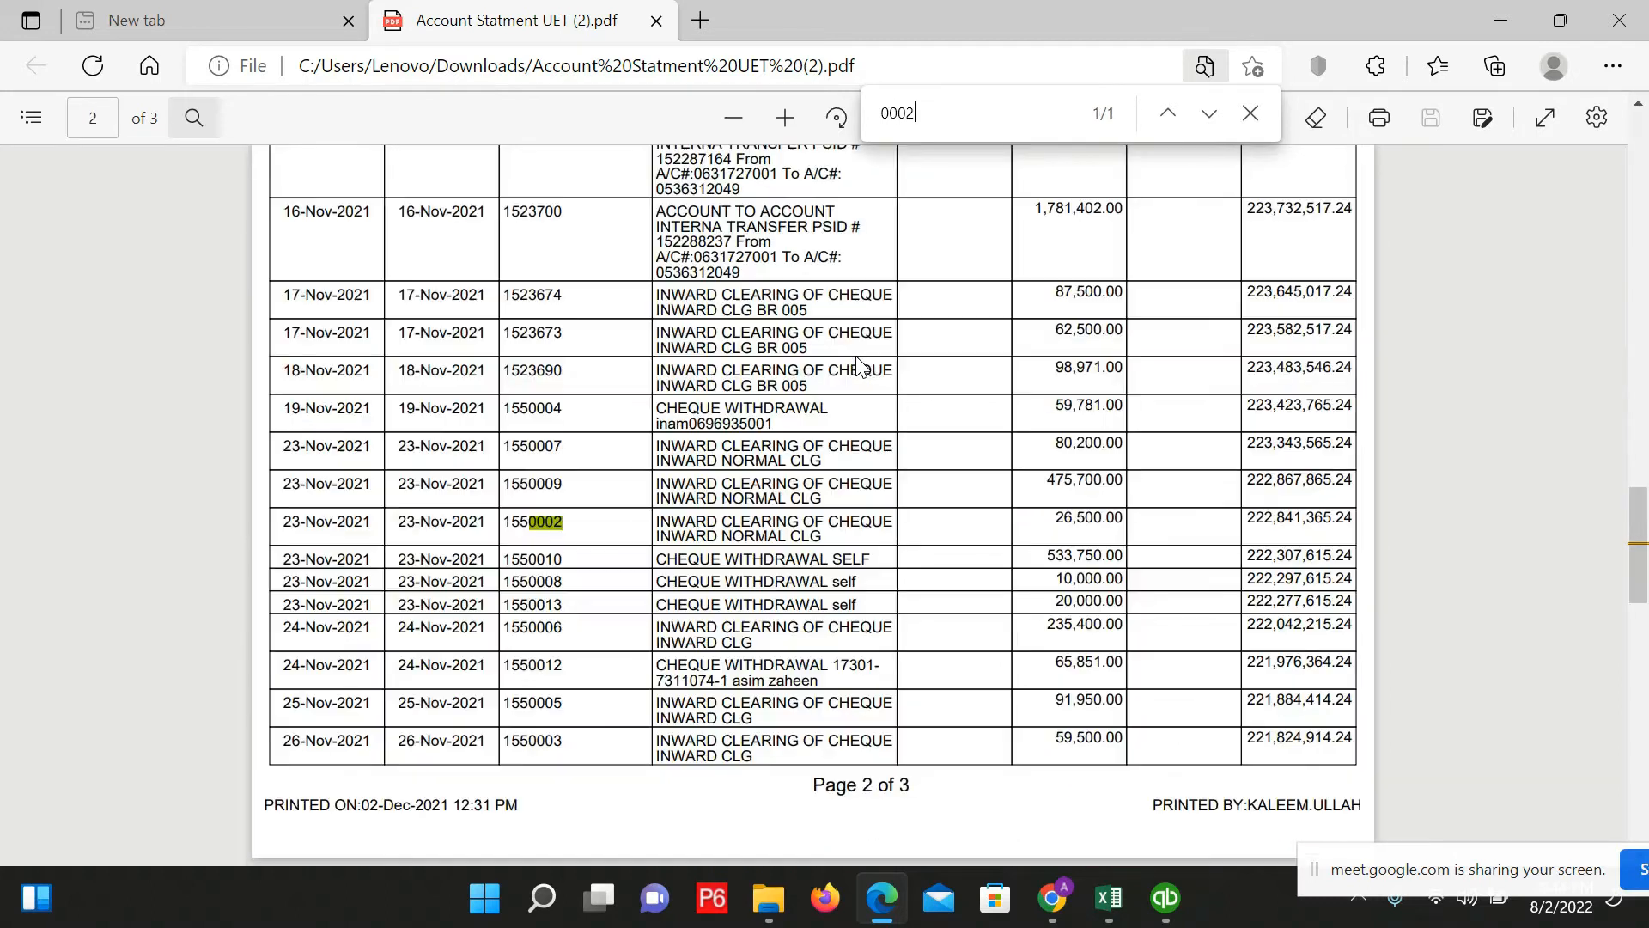
pyautogui.click(555, 531)
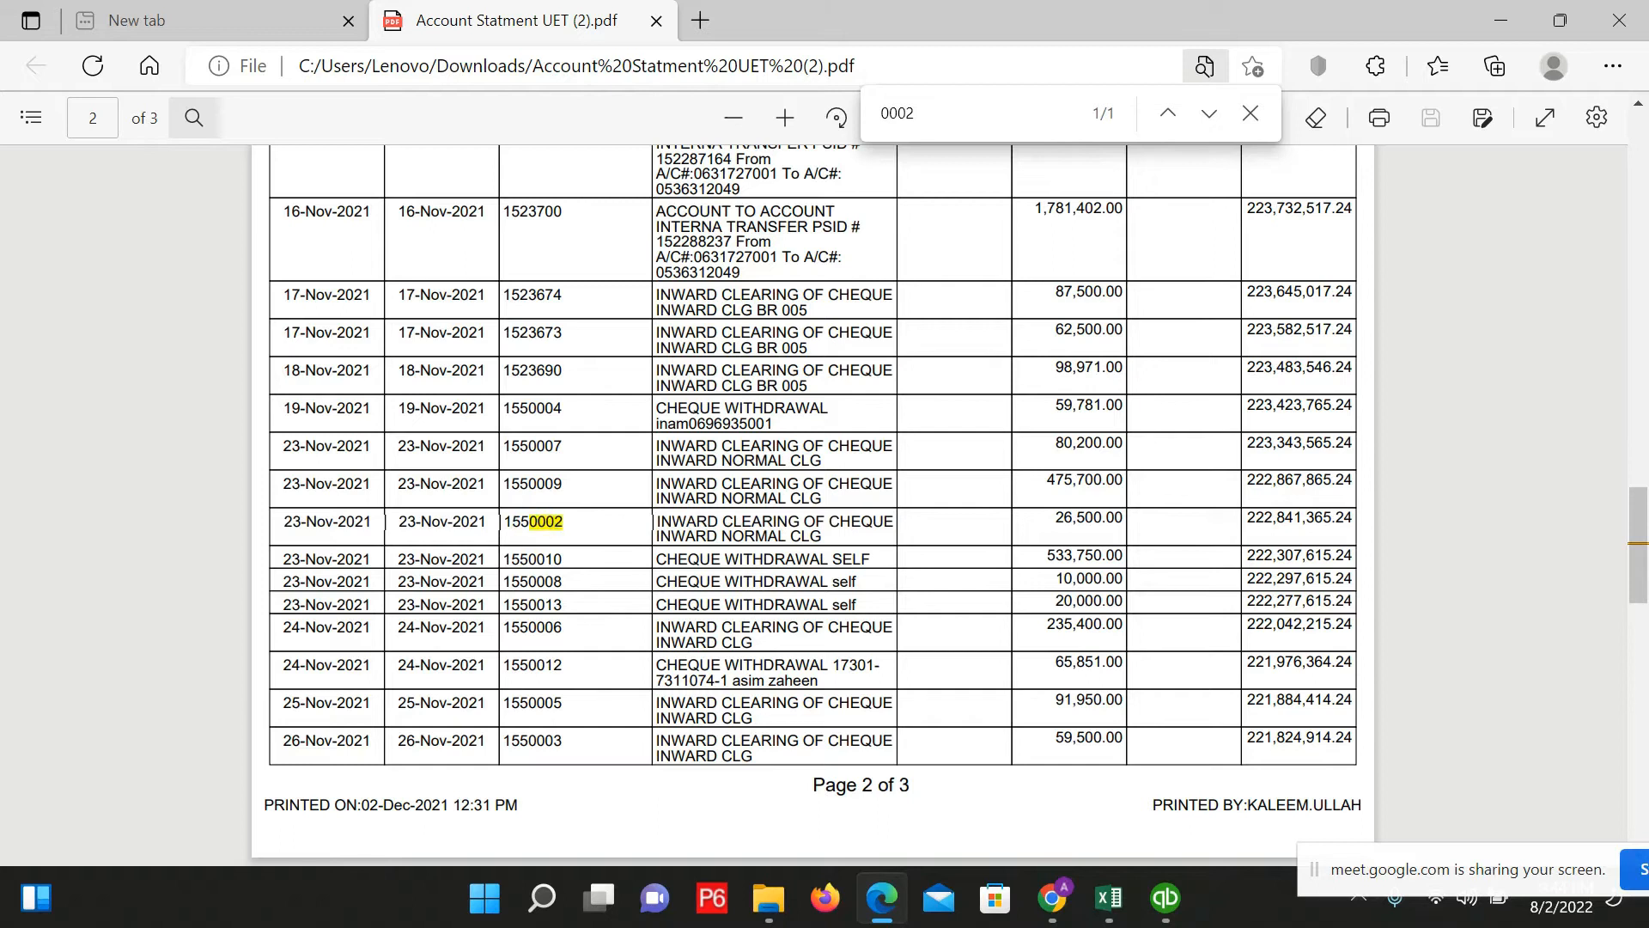
pyautogui.click(1043, 522)
pyautogui.hotkey('alt', 'Tab')
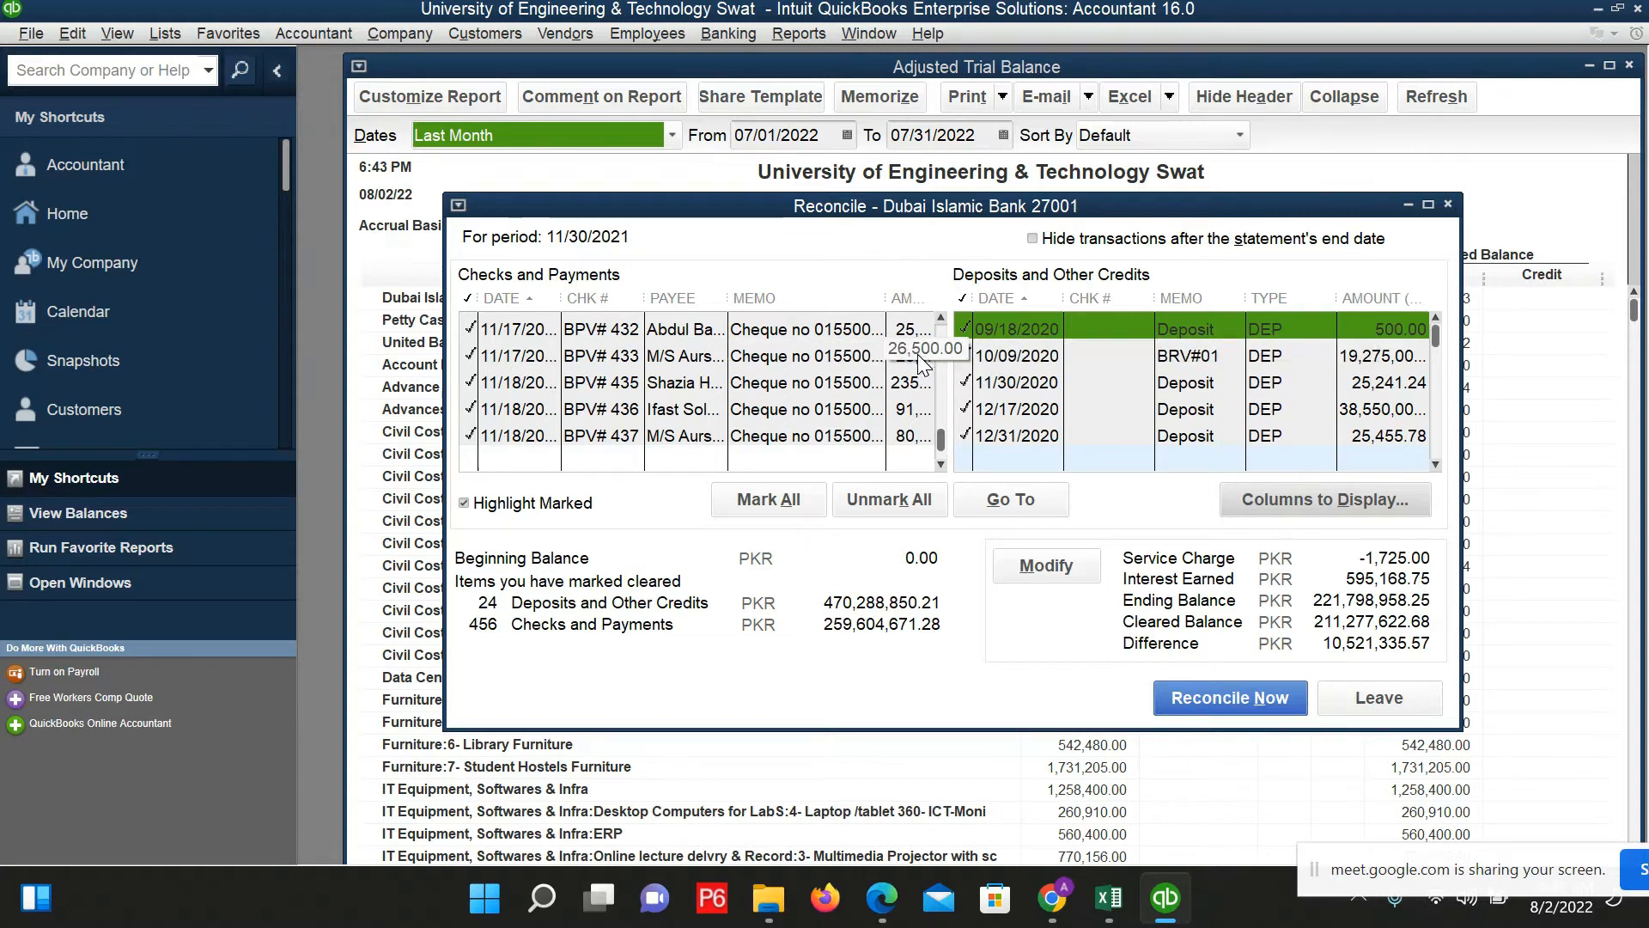
pyautogui.hotkey('alt', 'Tab')
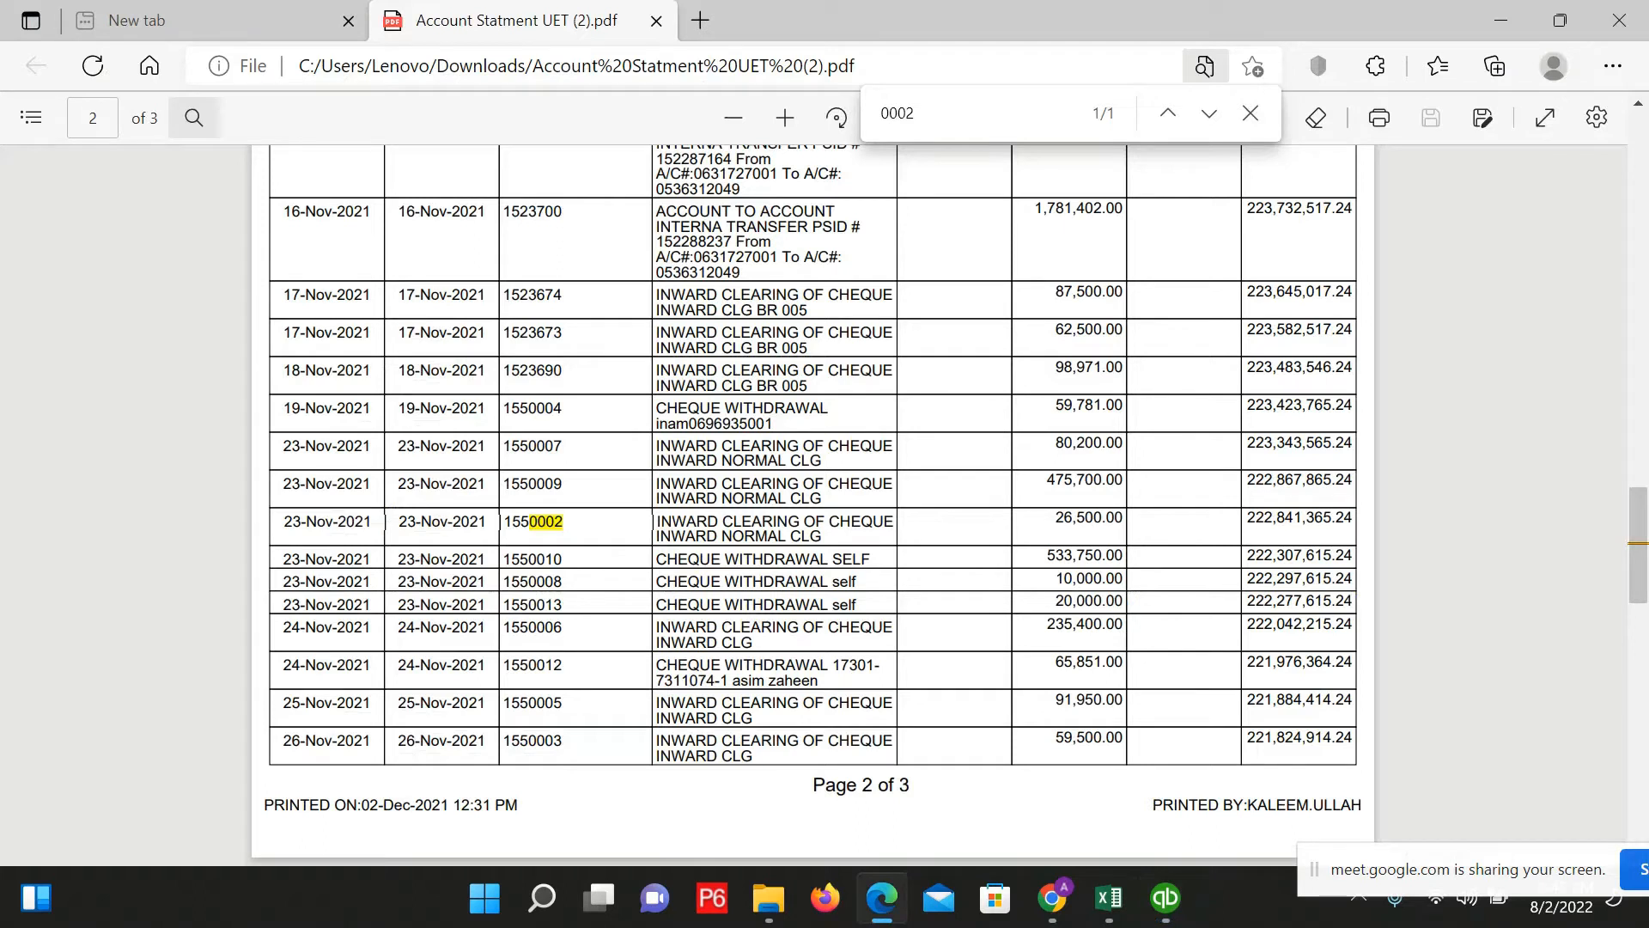
# Step: Read the cheque number in the memo of the payment to the Kabal building's landlord and search the bank statement for 0006
pyautogui.hotkey('alt', 'Tab')
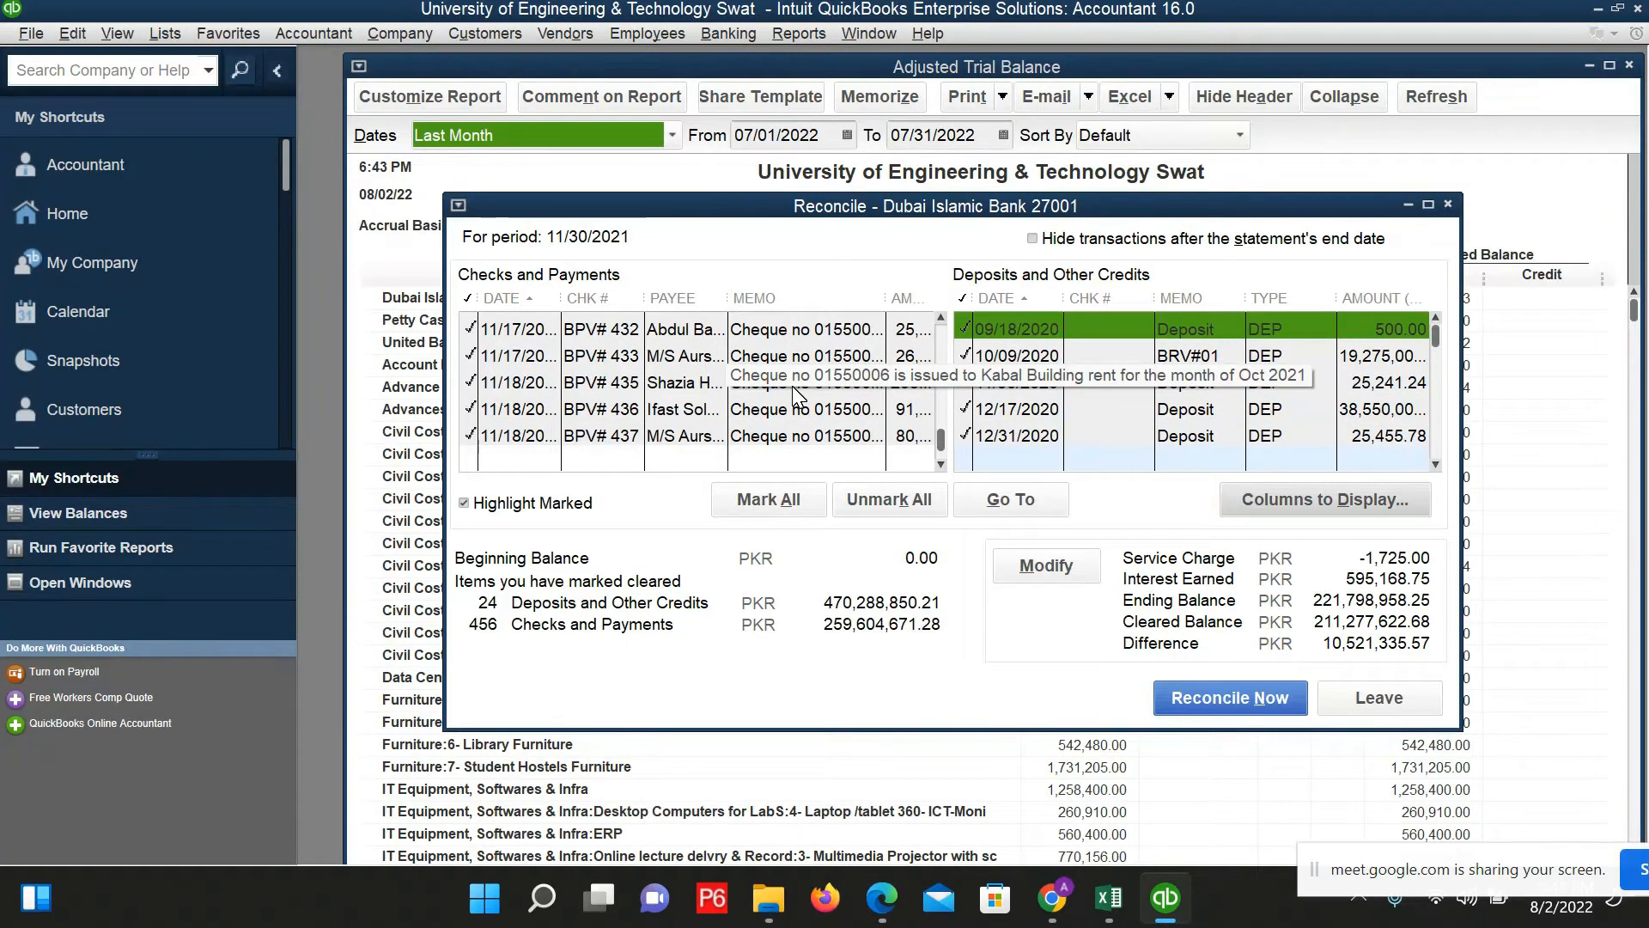
pyautogui.hotkey('alt', 'Tab')
pyautogui.hotkey('ctrl', 'f')
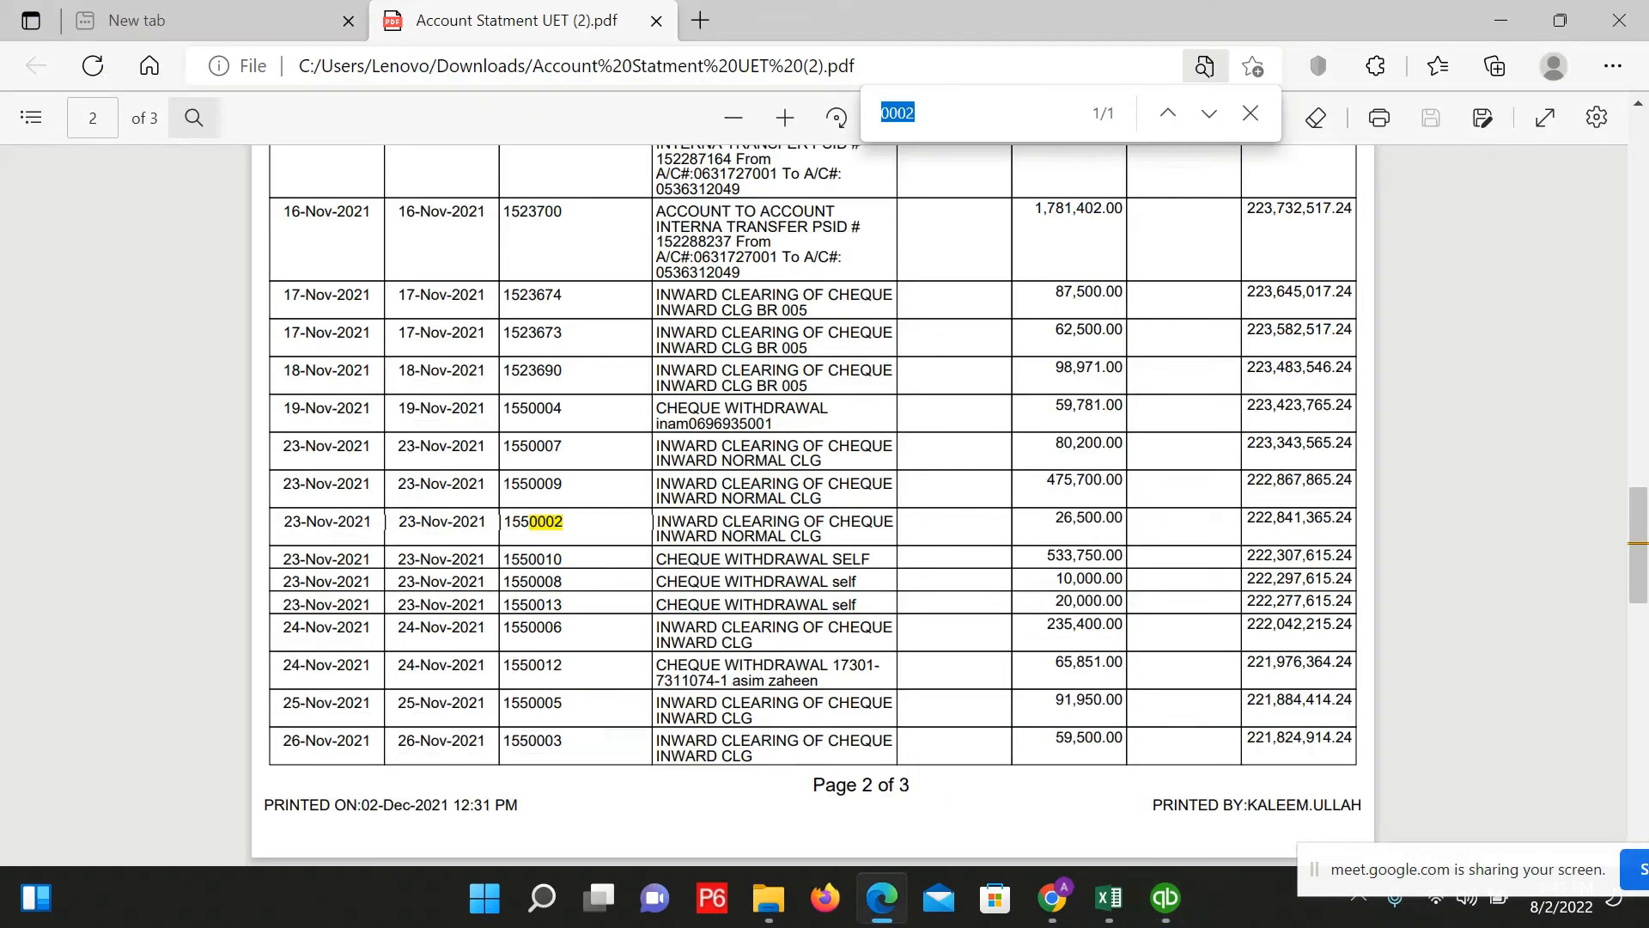
pyautogui.write('0006')
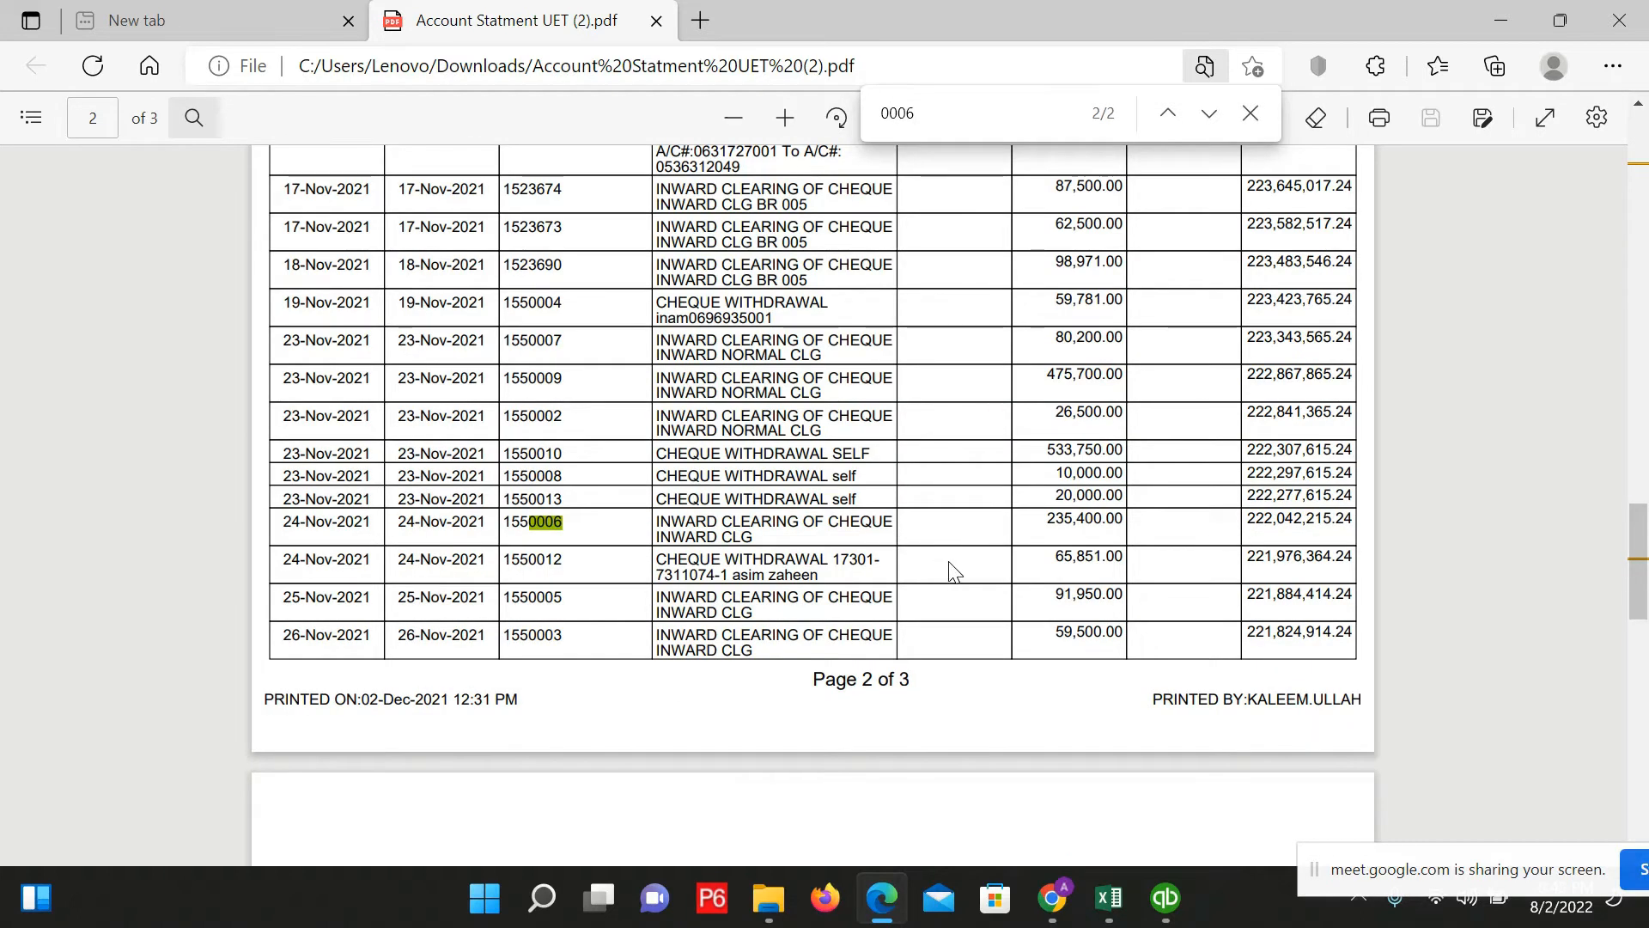
# Step: Search the bank statement for cheque 0025 again and unmark payment BPV# 465 as cleared in the QuickBooks reconciliation
pyautogui.hotkey('alt', 'Tab')
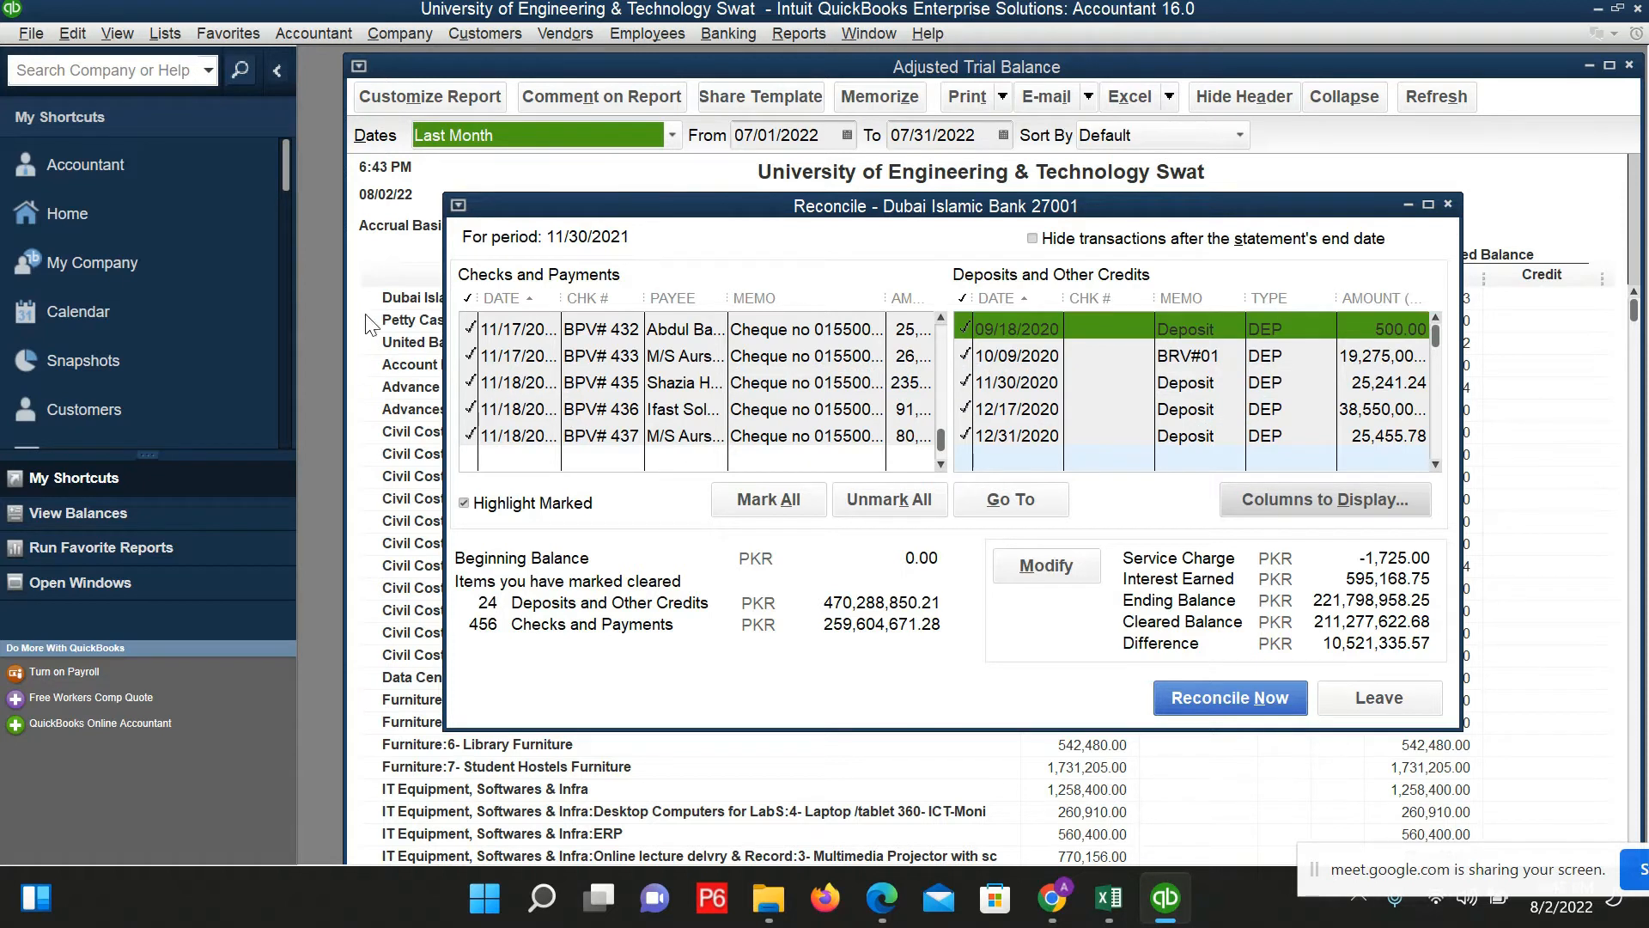
pyautogui.scroll(-9, 541, 446)
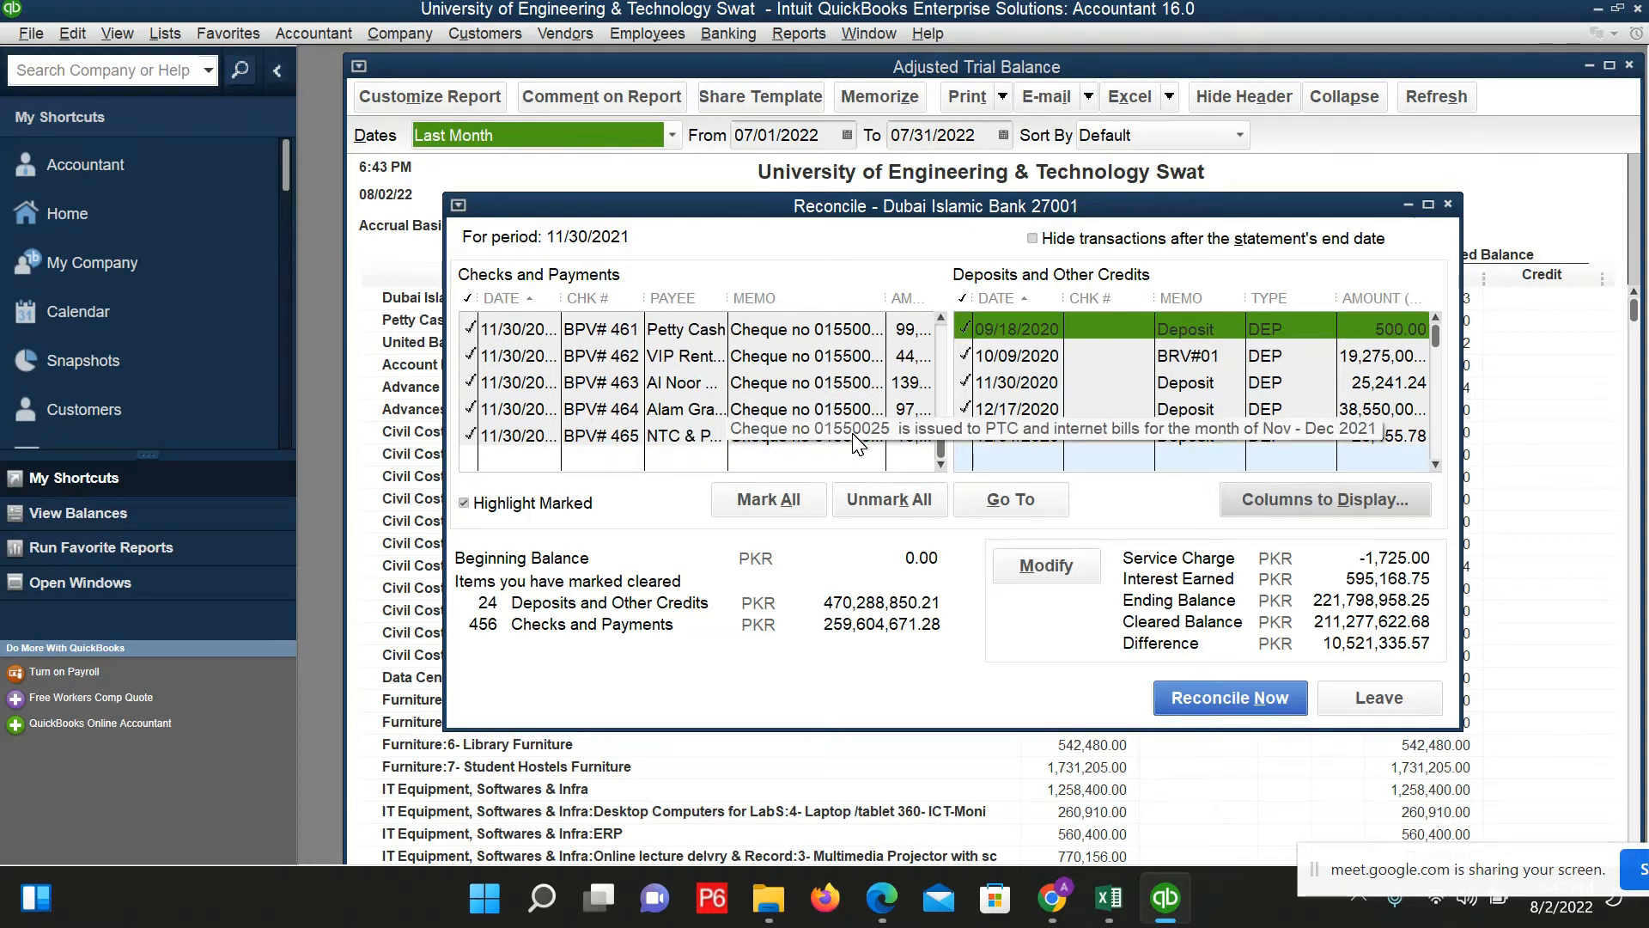
pyautogui.hotkey('alt', 'Tab')
pyautogui.hotkey('ctrl', 'f')
pyautogui.write('0025')
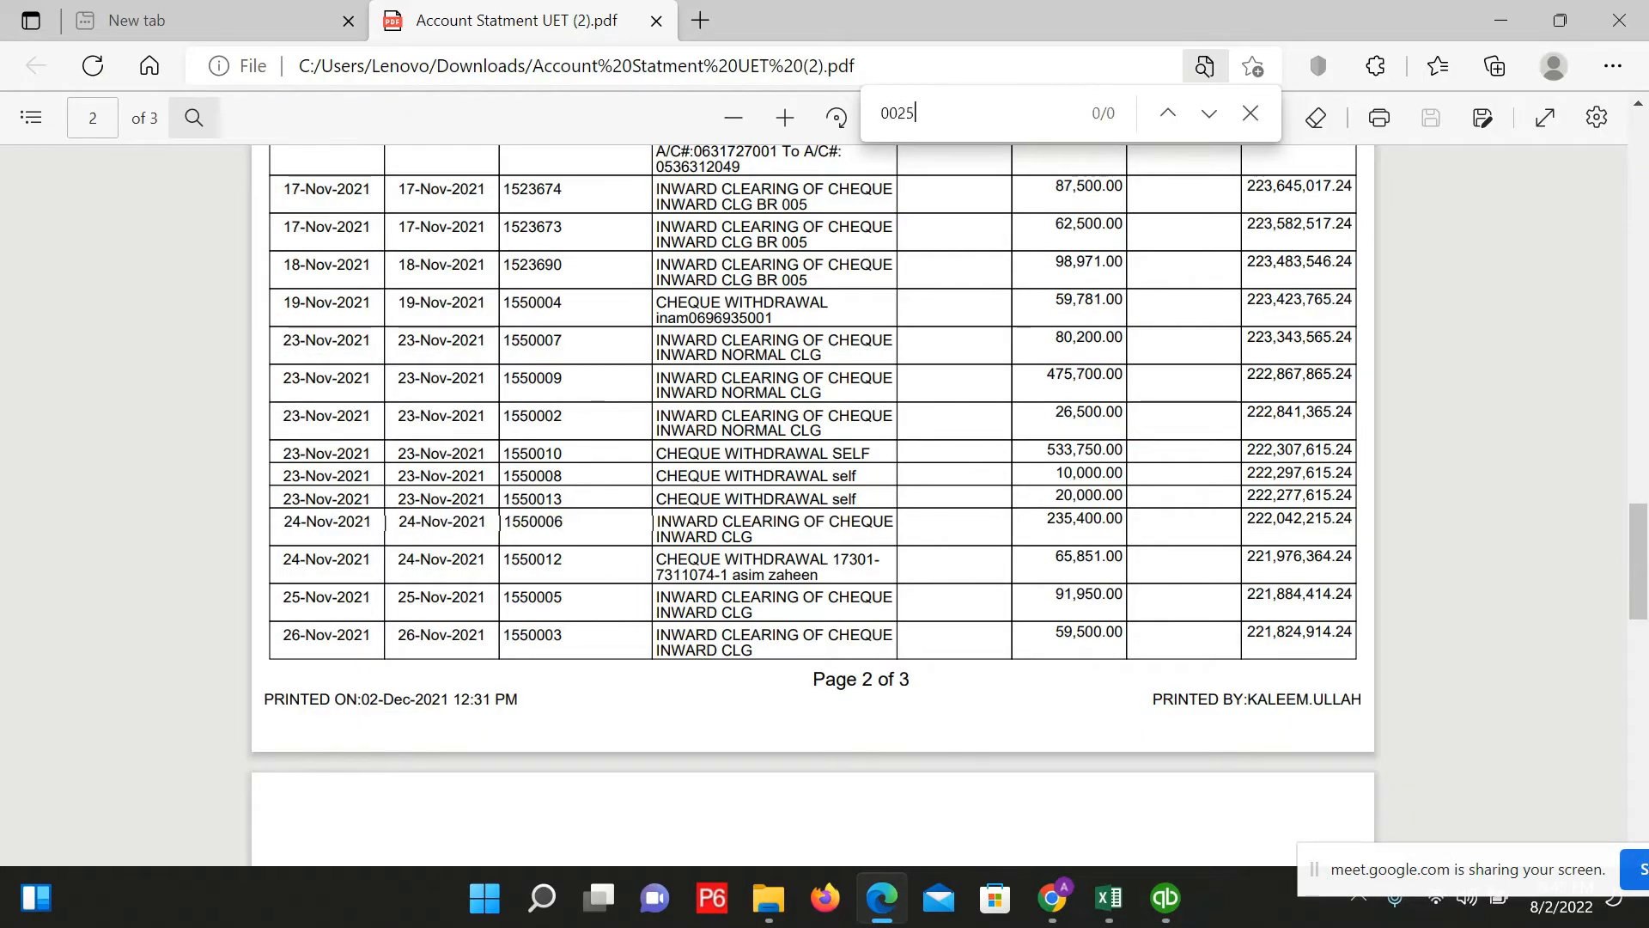
pyautogui.hotkey('alt', 'Tab')
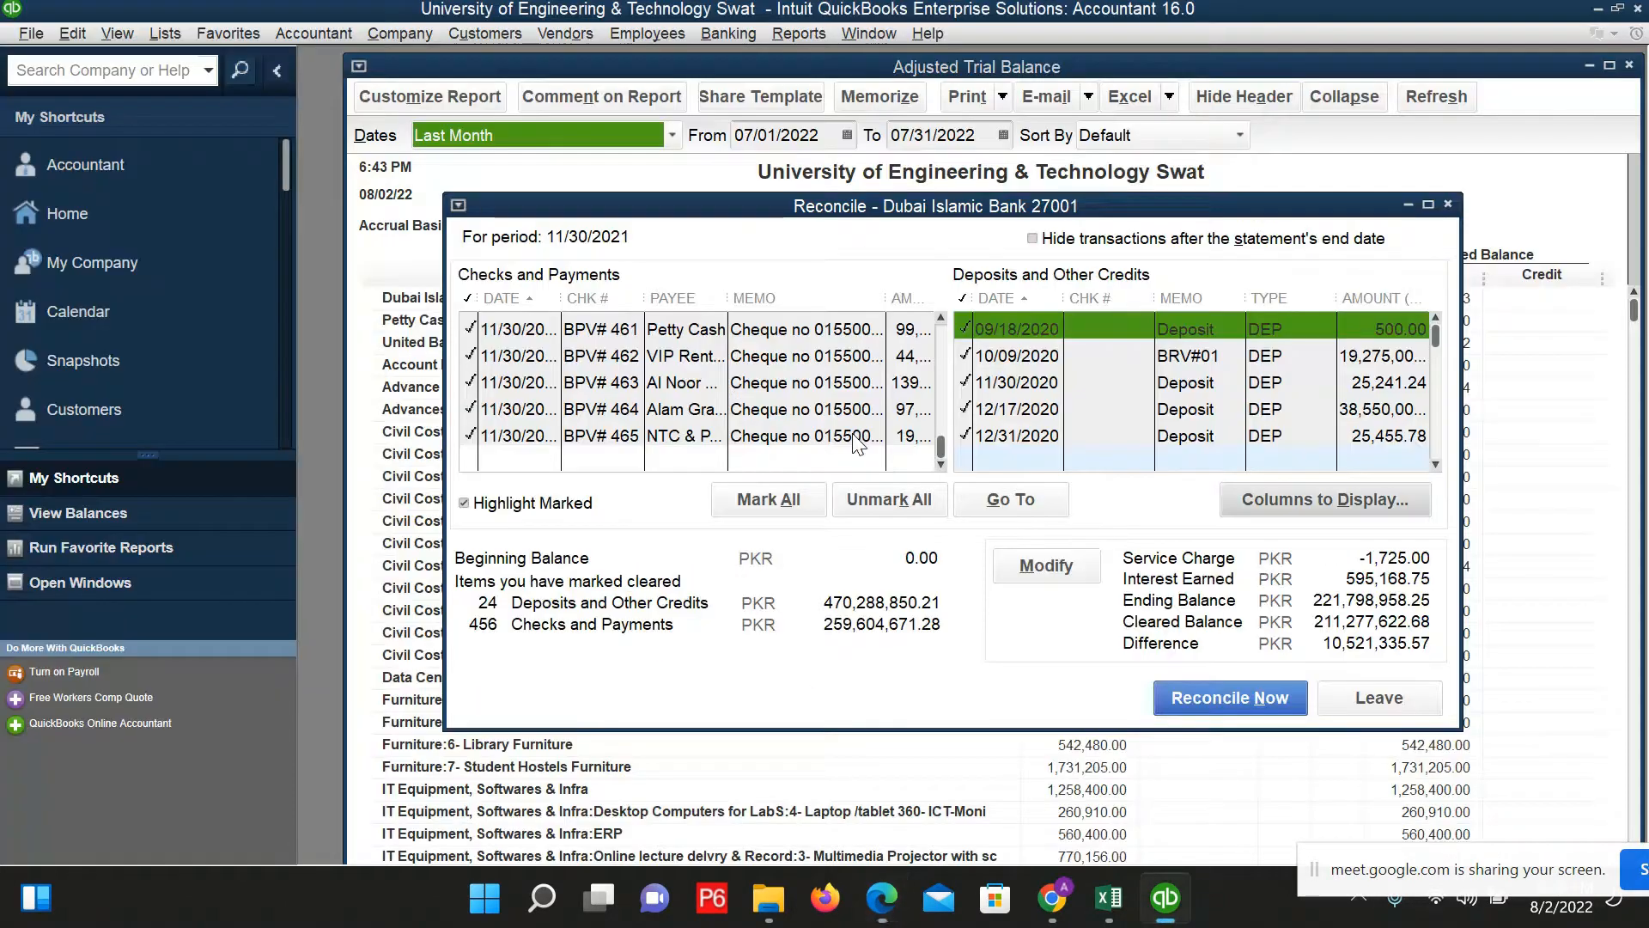
pyautogui.click(469, 438)
pyautogui.click(469, 438)
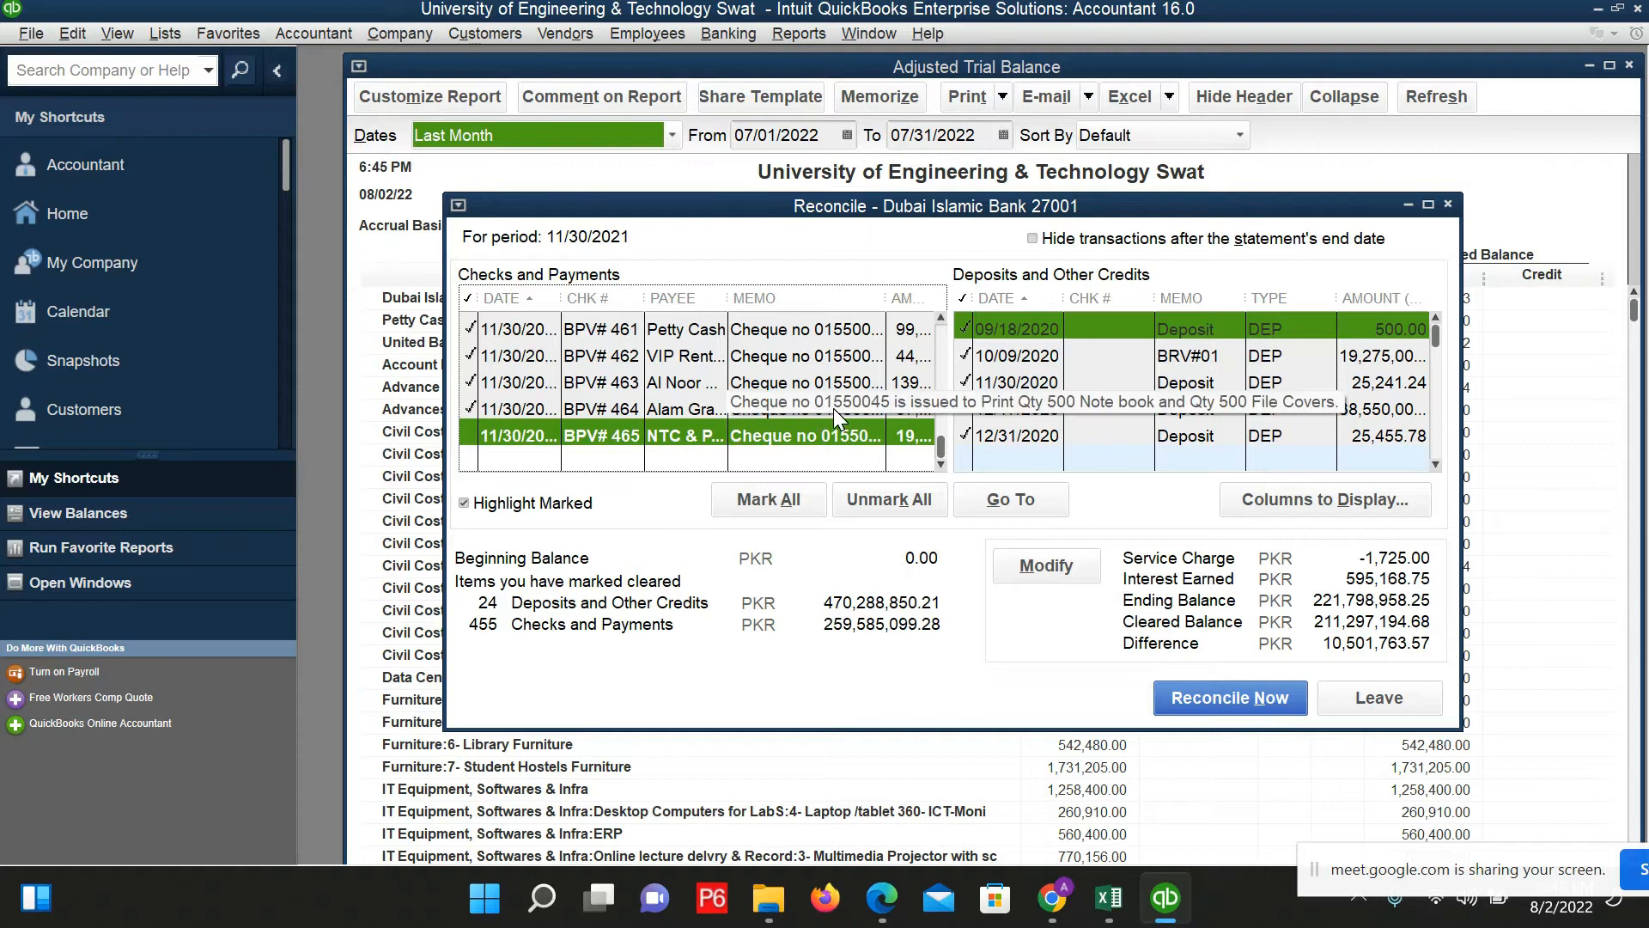
# Step: Search the bank statement for cheque 0045 and unmark payment BPV# 464 as cleared in the reconciliation
pyautogui.hotkey('alt', 'Tab')
pyautogui.hotkey('ctrl', 'f')
pyautogui.write('0045')
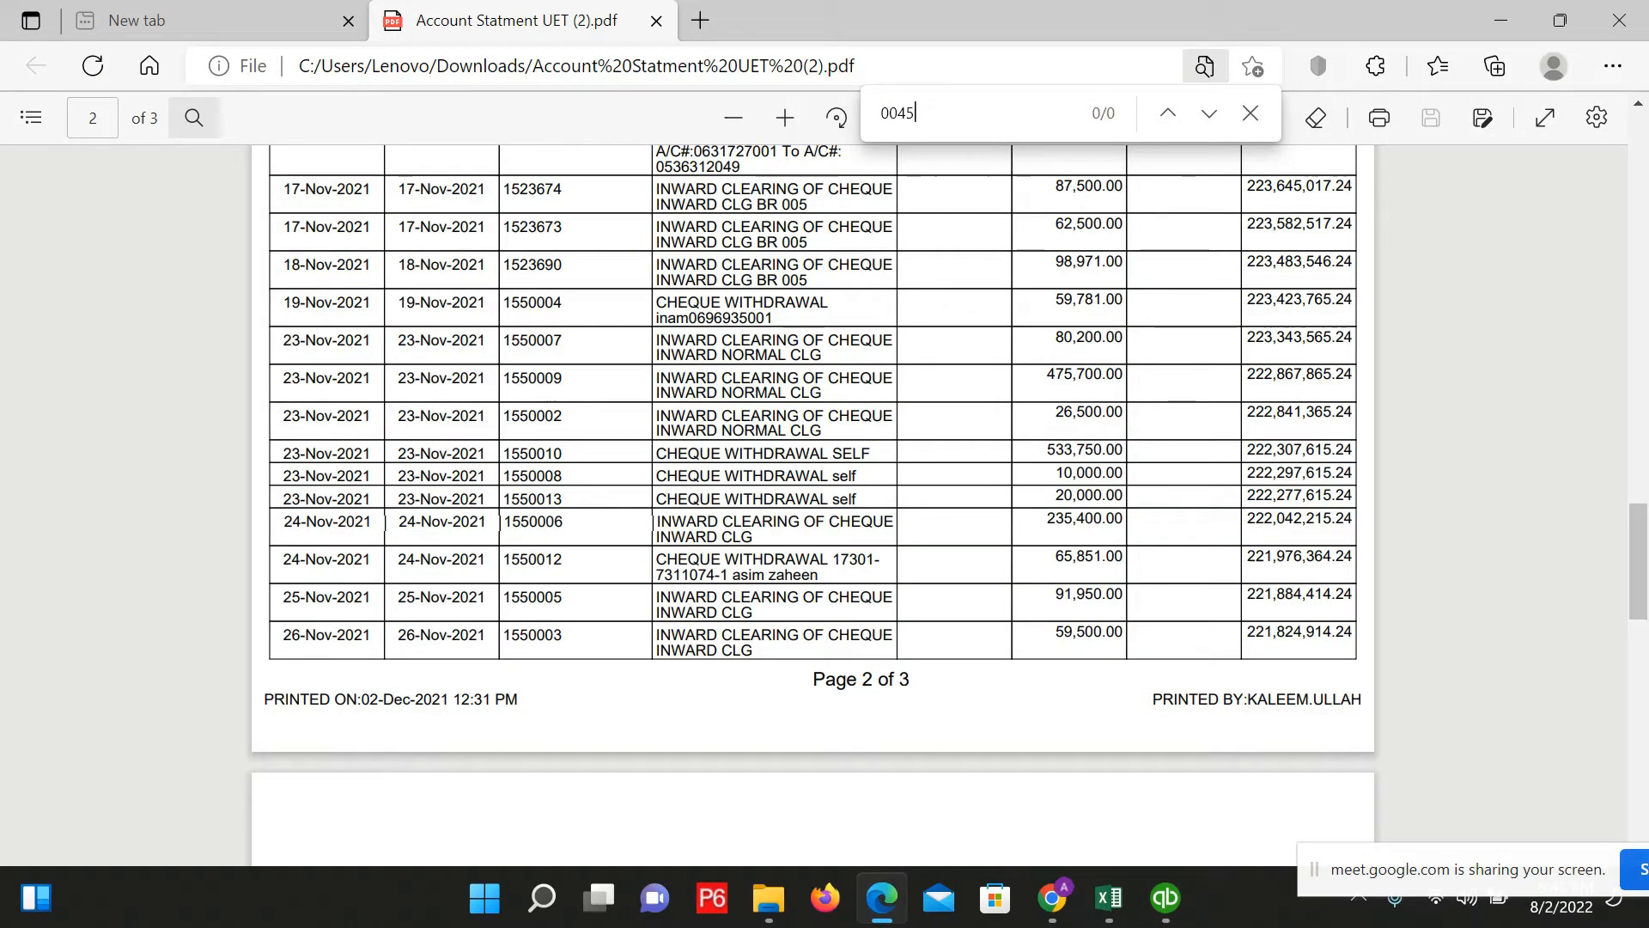
pyautogui.hotkey('alt', 'Tab')
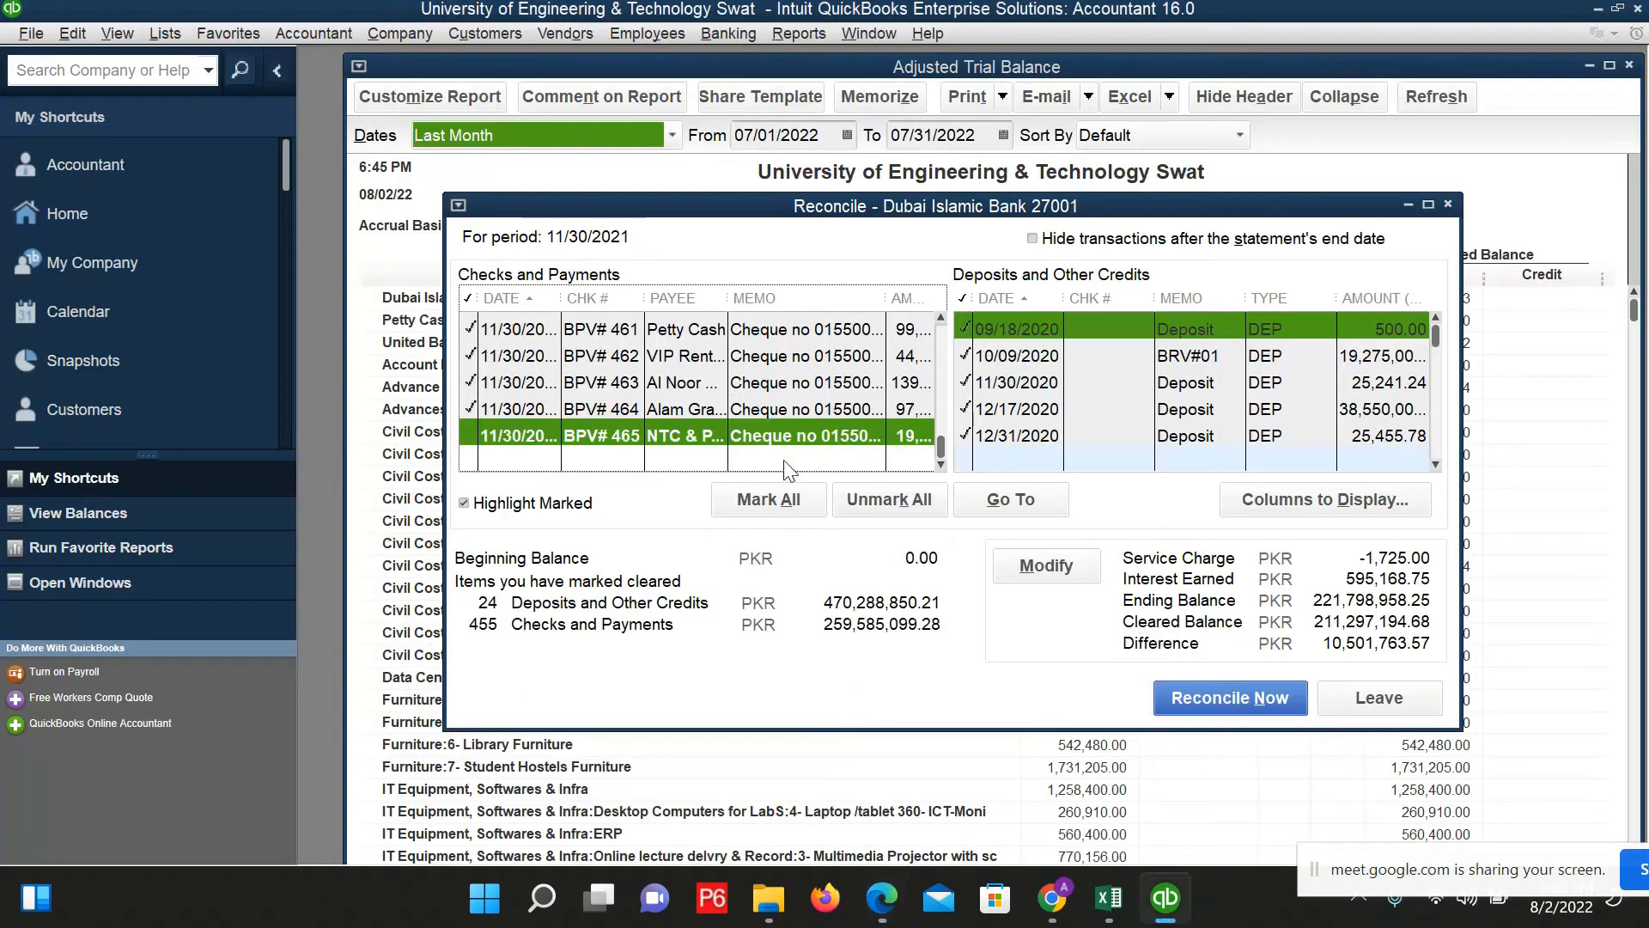
pyautogui.click(469, 410)
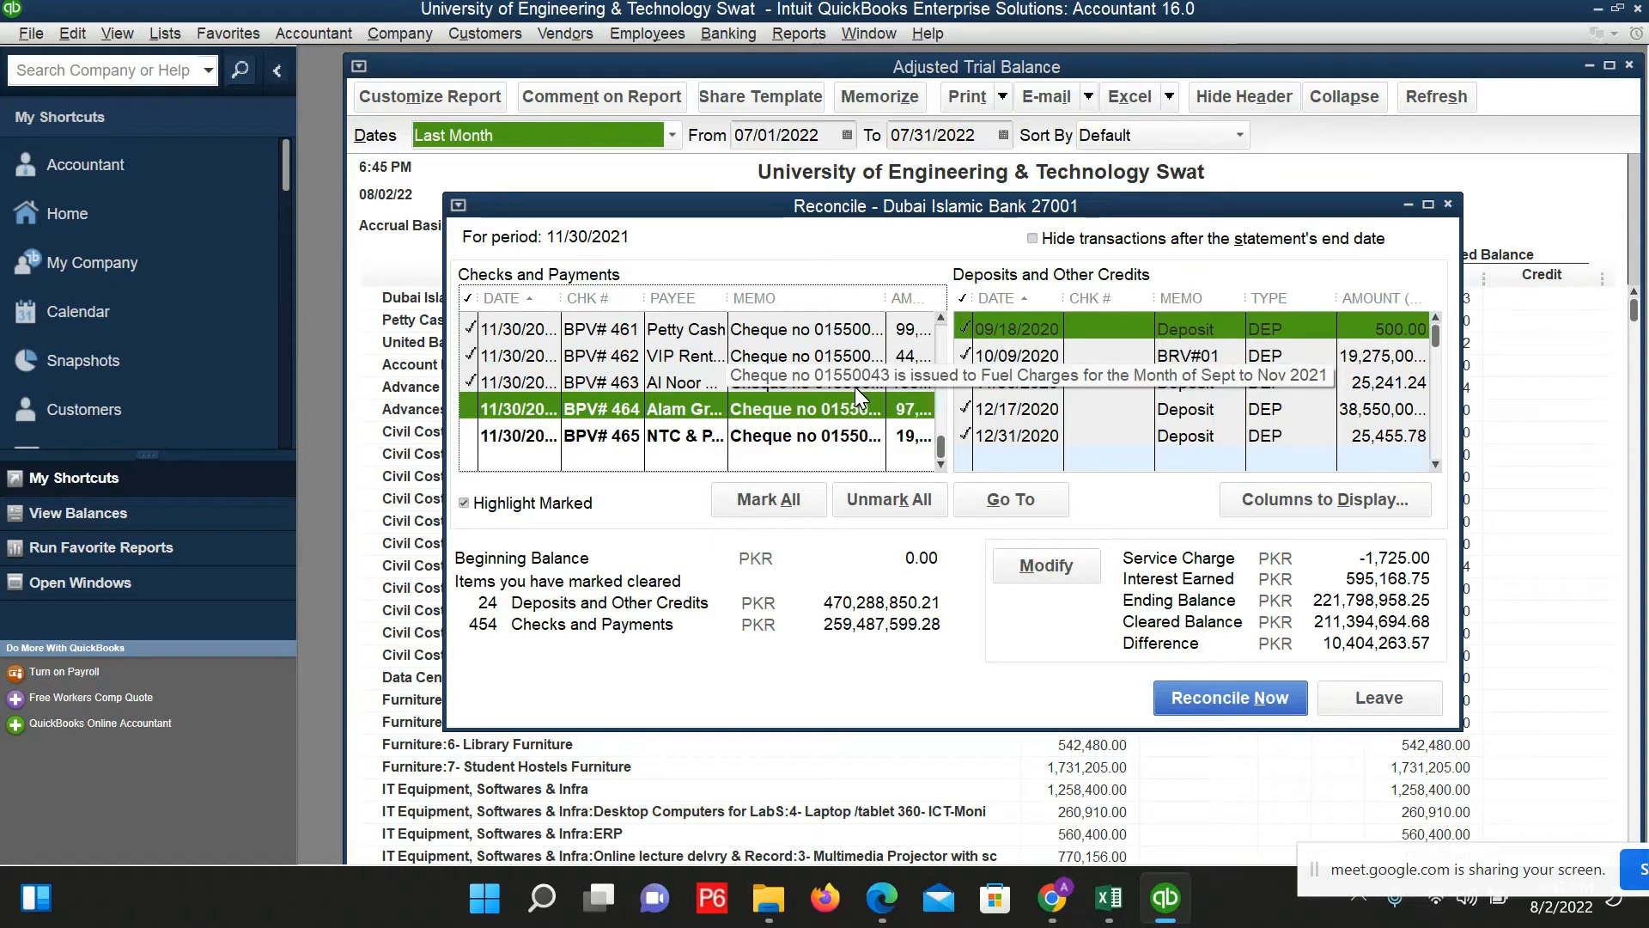
# Step: Search the bank statement for cheque 0043 and unmark payment BPV# 463 as cleared in the reconciliation
pyautogui.hotkey('alt', 'Tab')
pyautogui.hotkey('ctrl', 'a')
pyautogui.write('004')
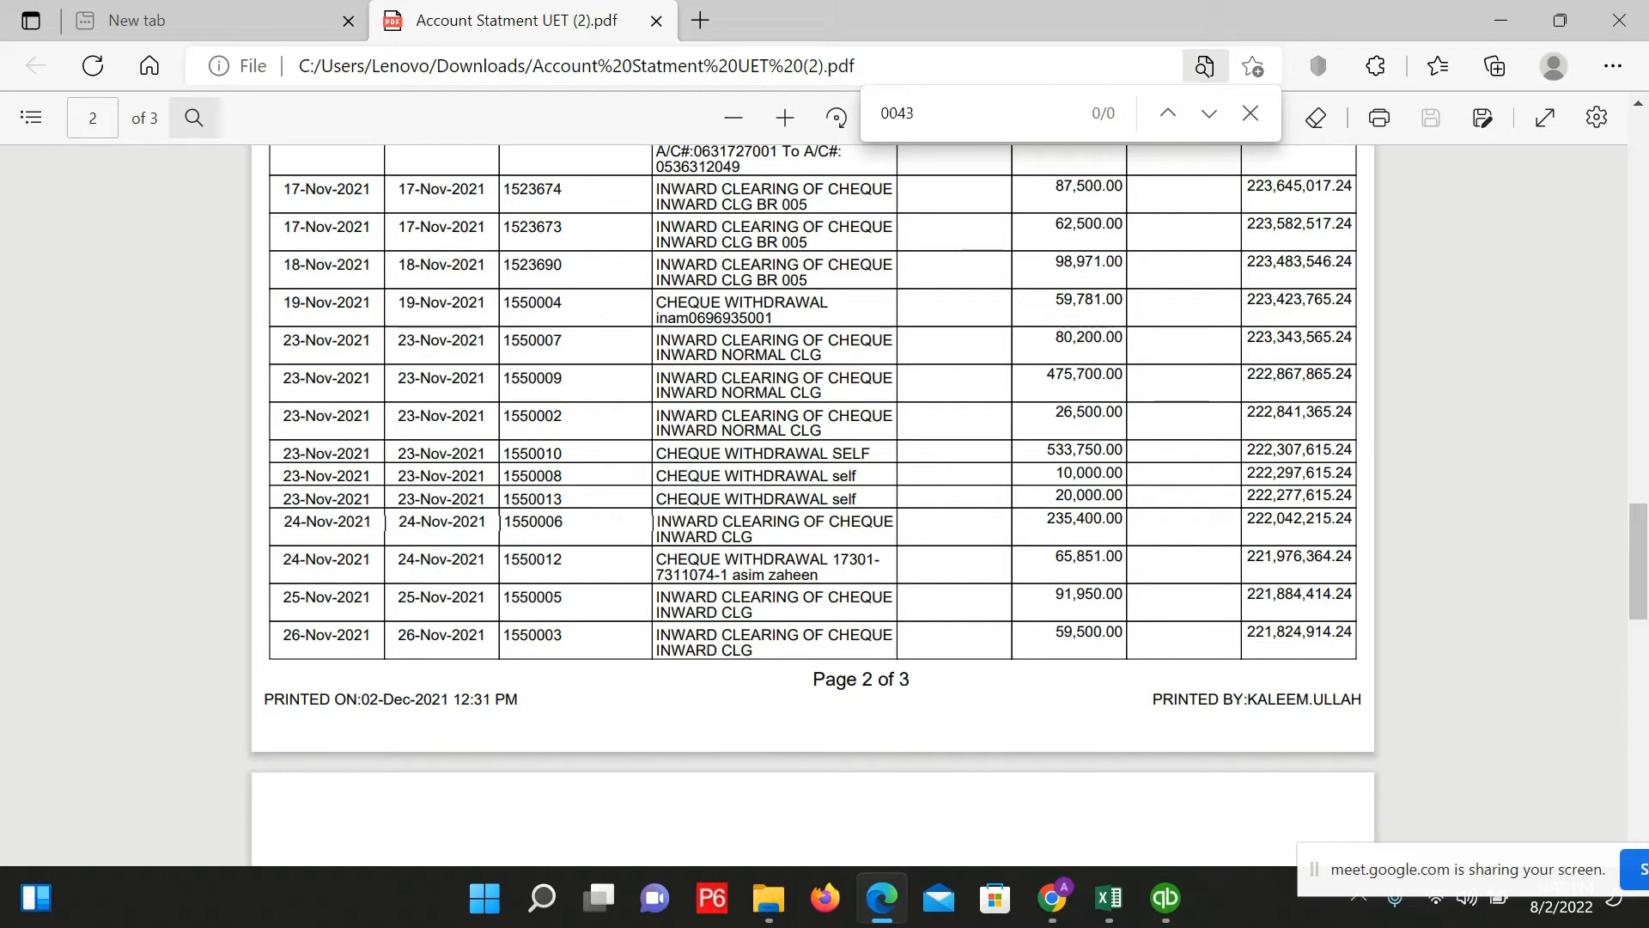
pyautogui.hotkey('alt', 'Tab')
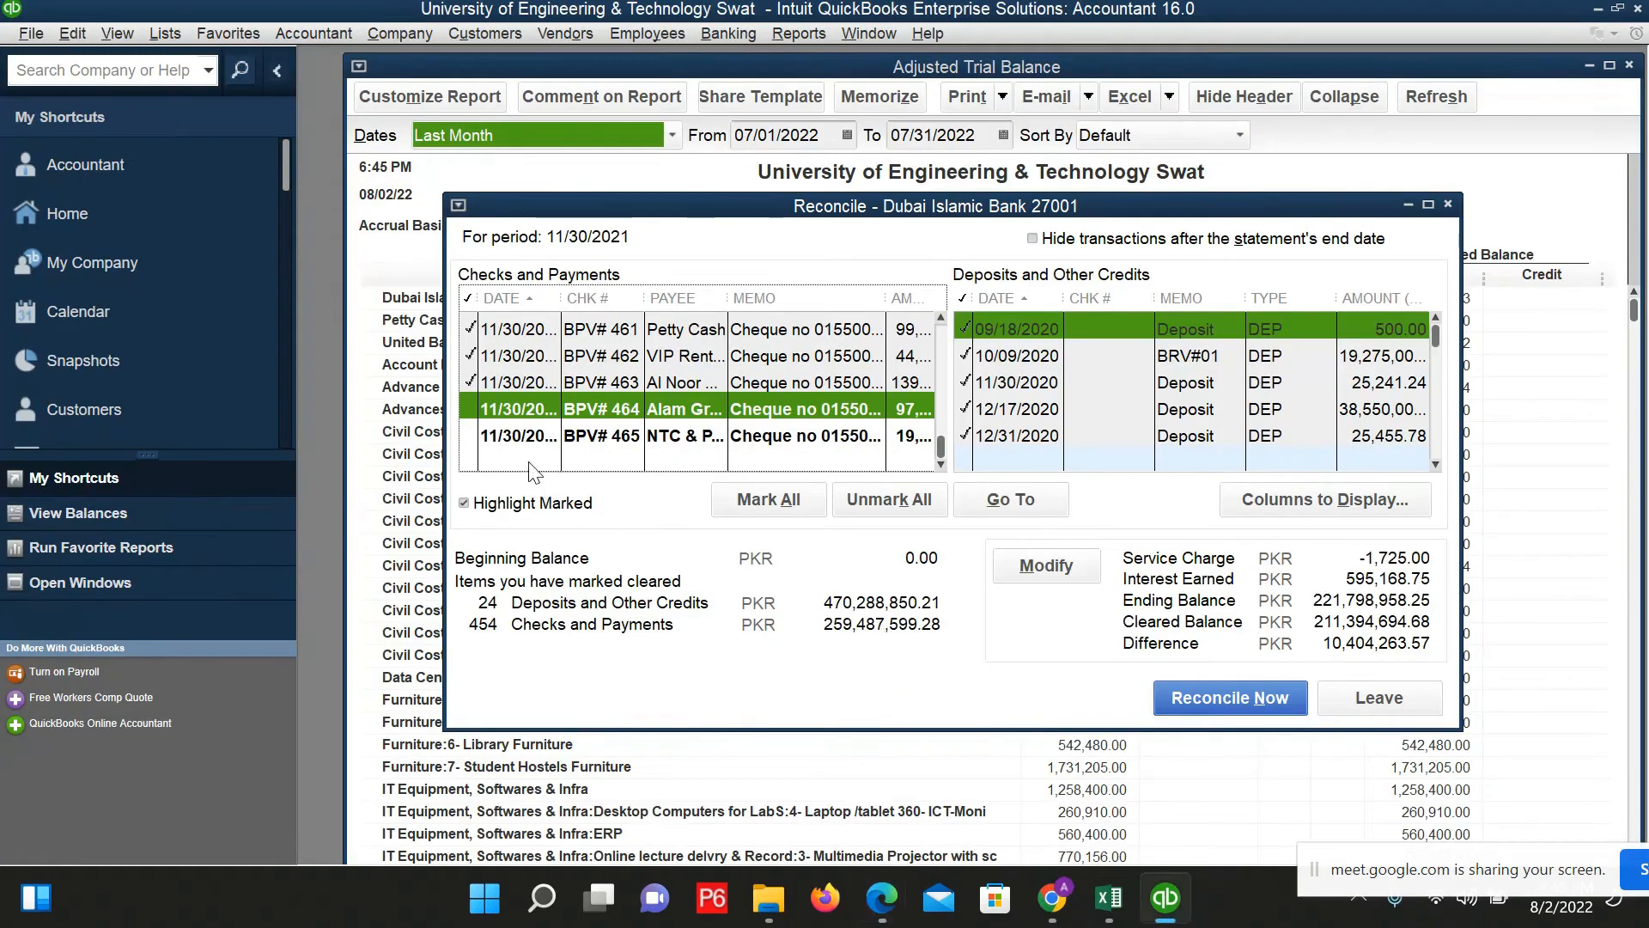
pyautogui.click(476, 381)
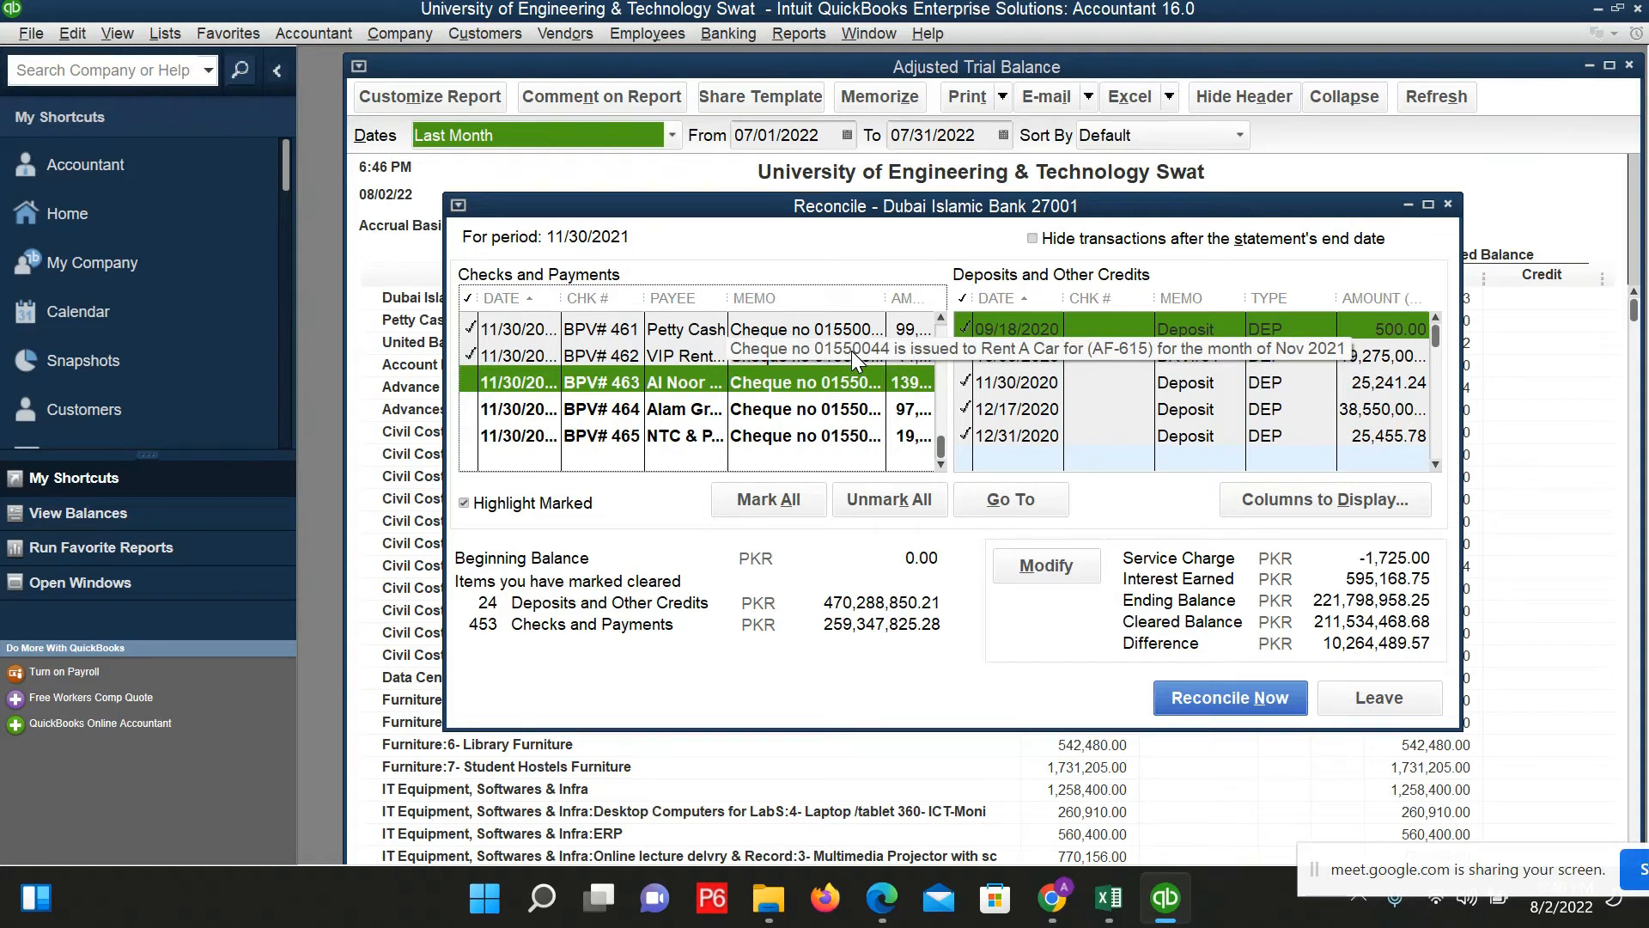
# Step: Search the bank statement for cheque 0044 and unmark payment BPV# 462 as cleared in the reconciliation
pyautogui.hotkey('alt', 'Tab')
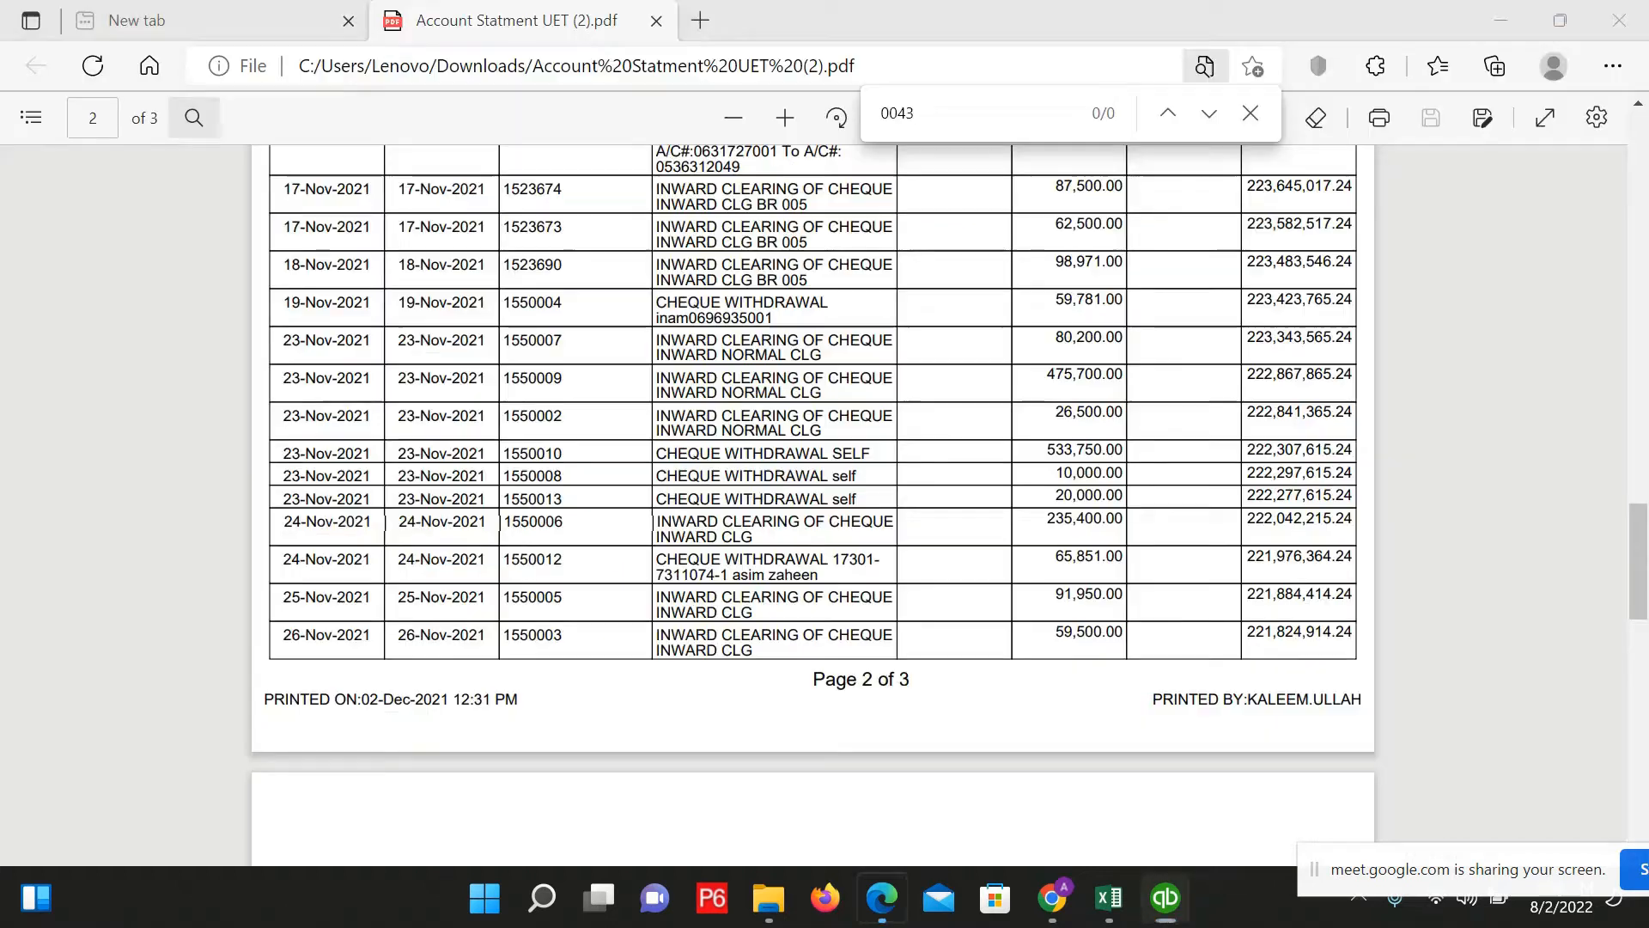
pyautogui.hotkey('ctrl', 'f')
pyautogui.write('0044')
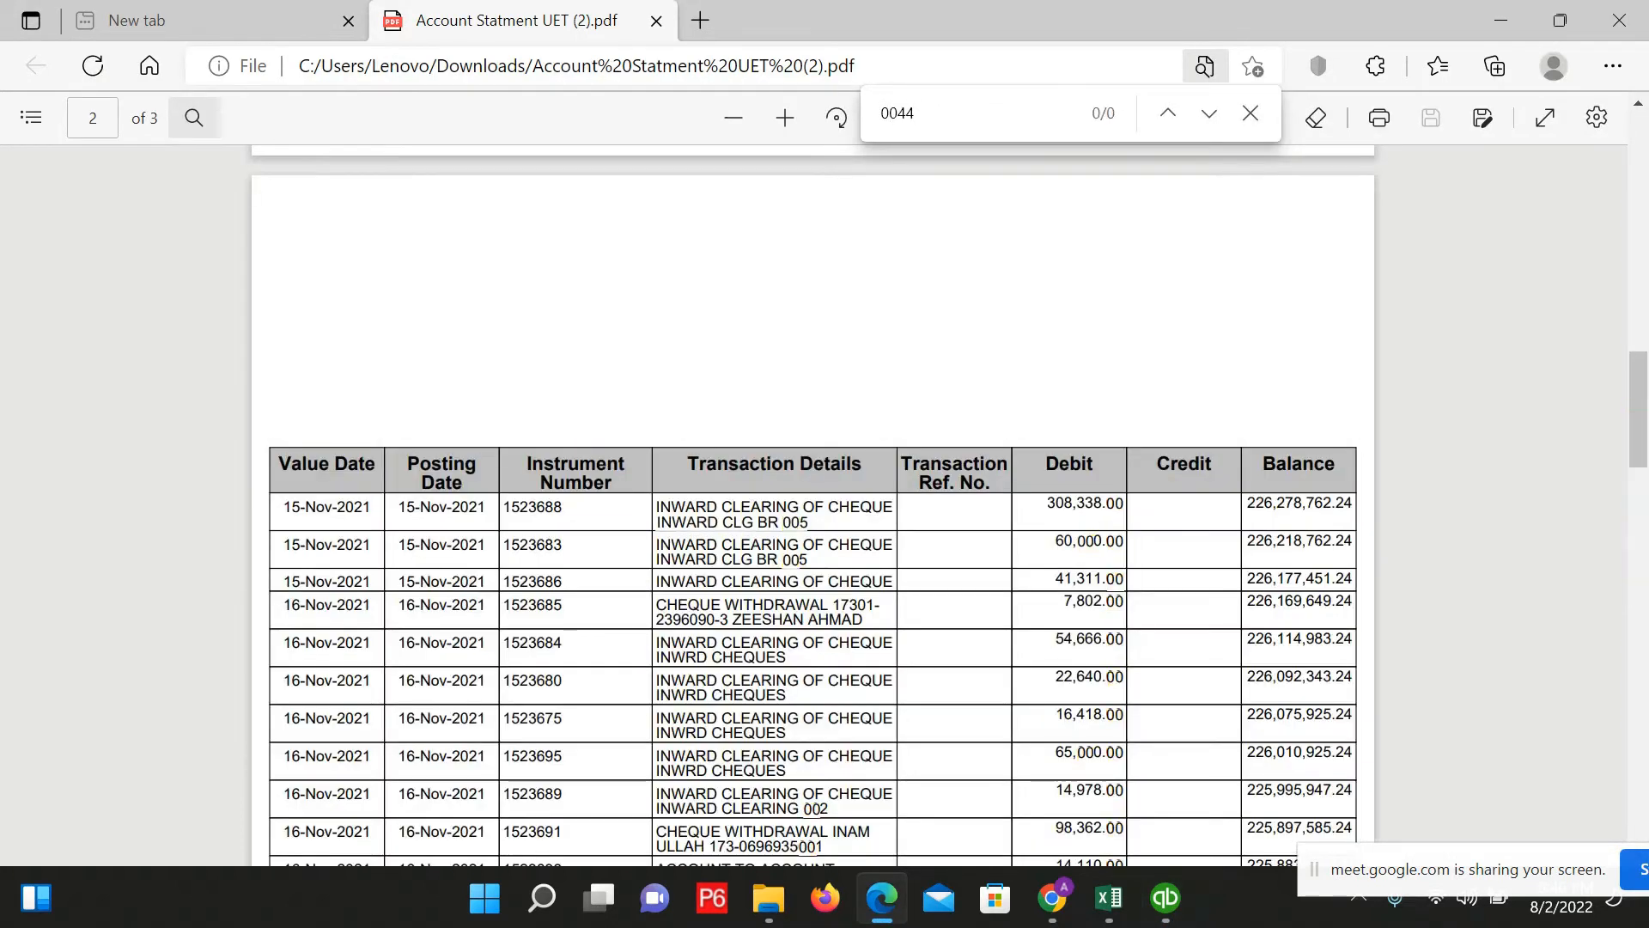
pyautogui.hotkey('alt', 'Tab')
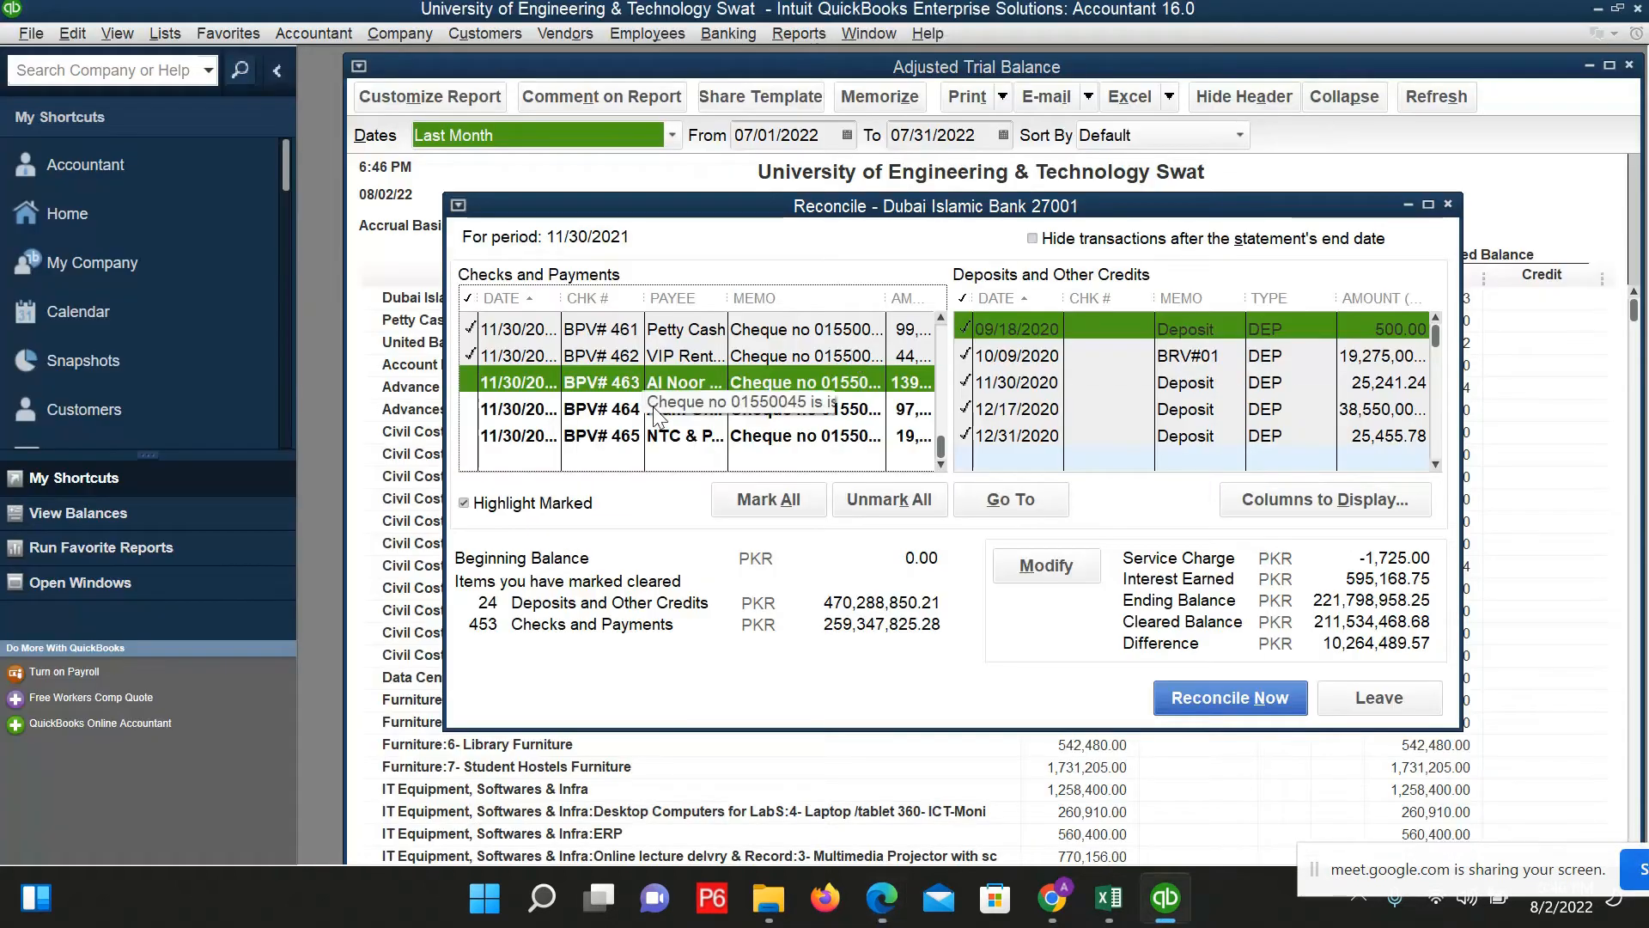
pyautogui.click(467, 353)
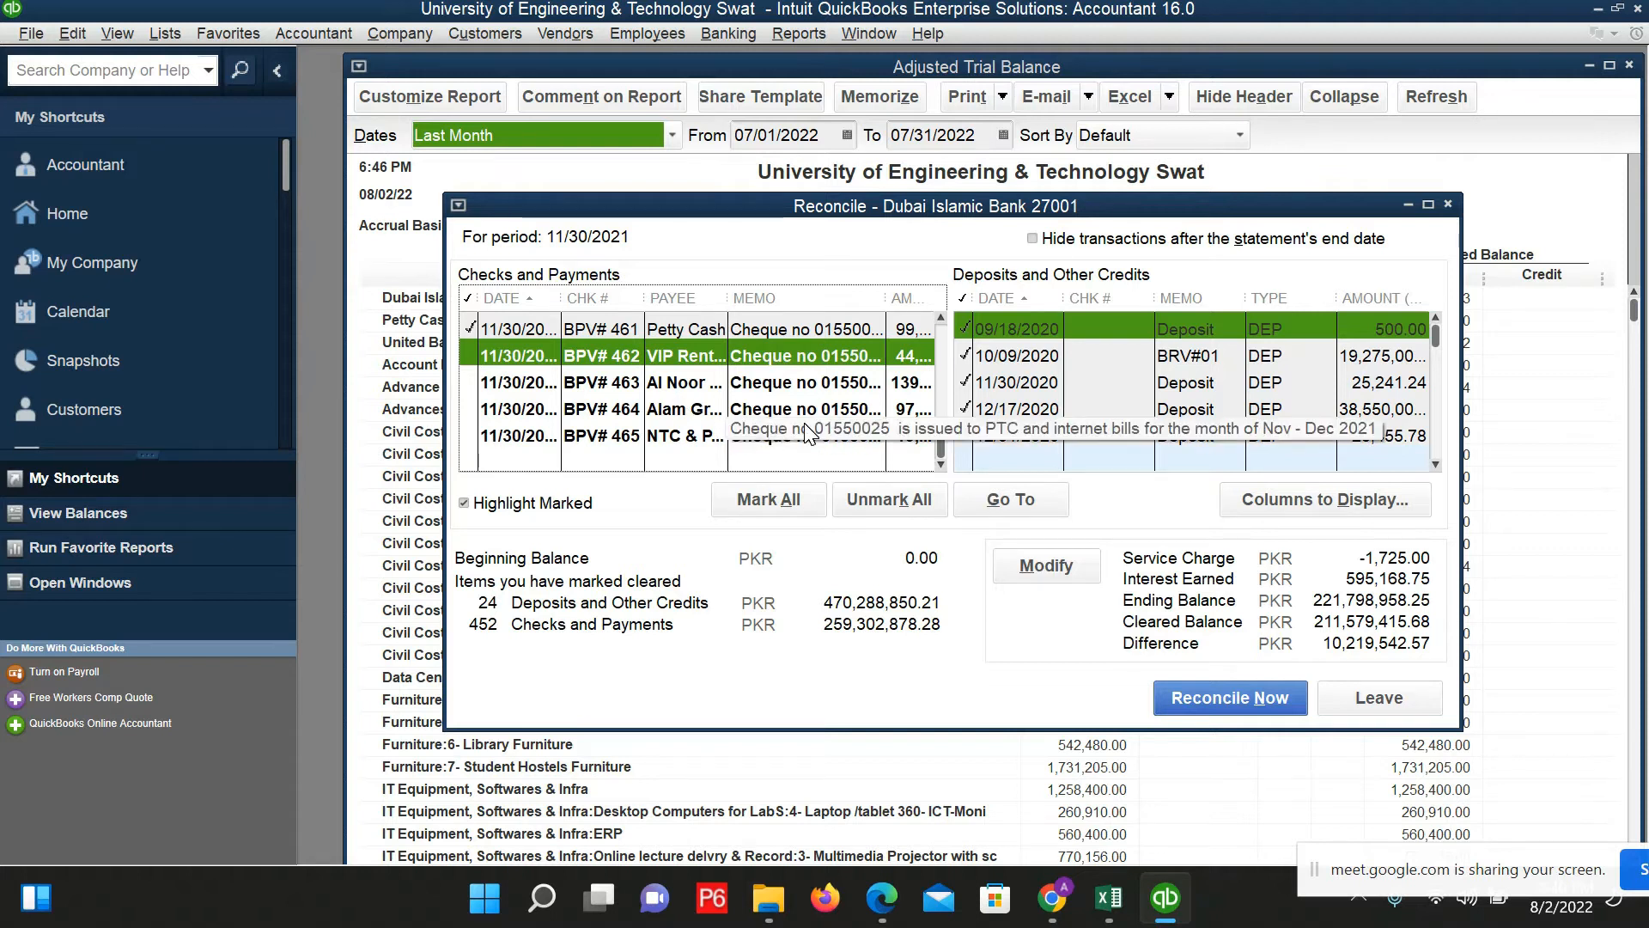
# Step: Search the bank statement for cheque 0028 and unmark petty cash payment BPV# 461 as cleared in the reconciliation
pyautogui.click(940, 318)
pyautogui.click(940, 318)
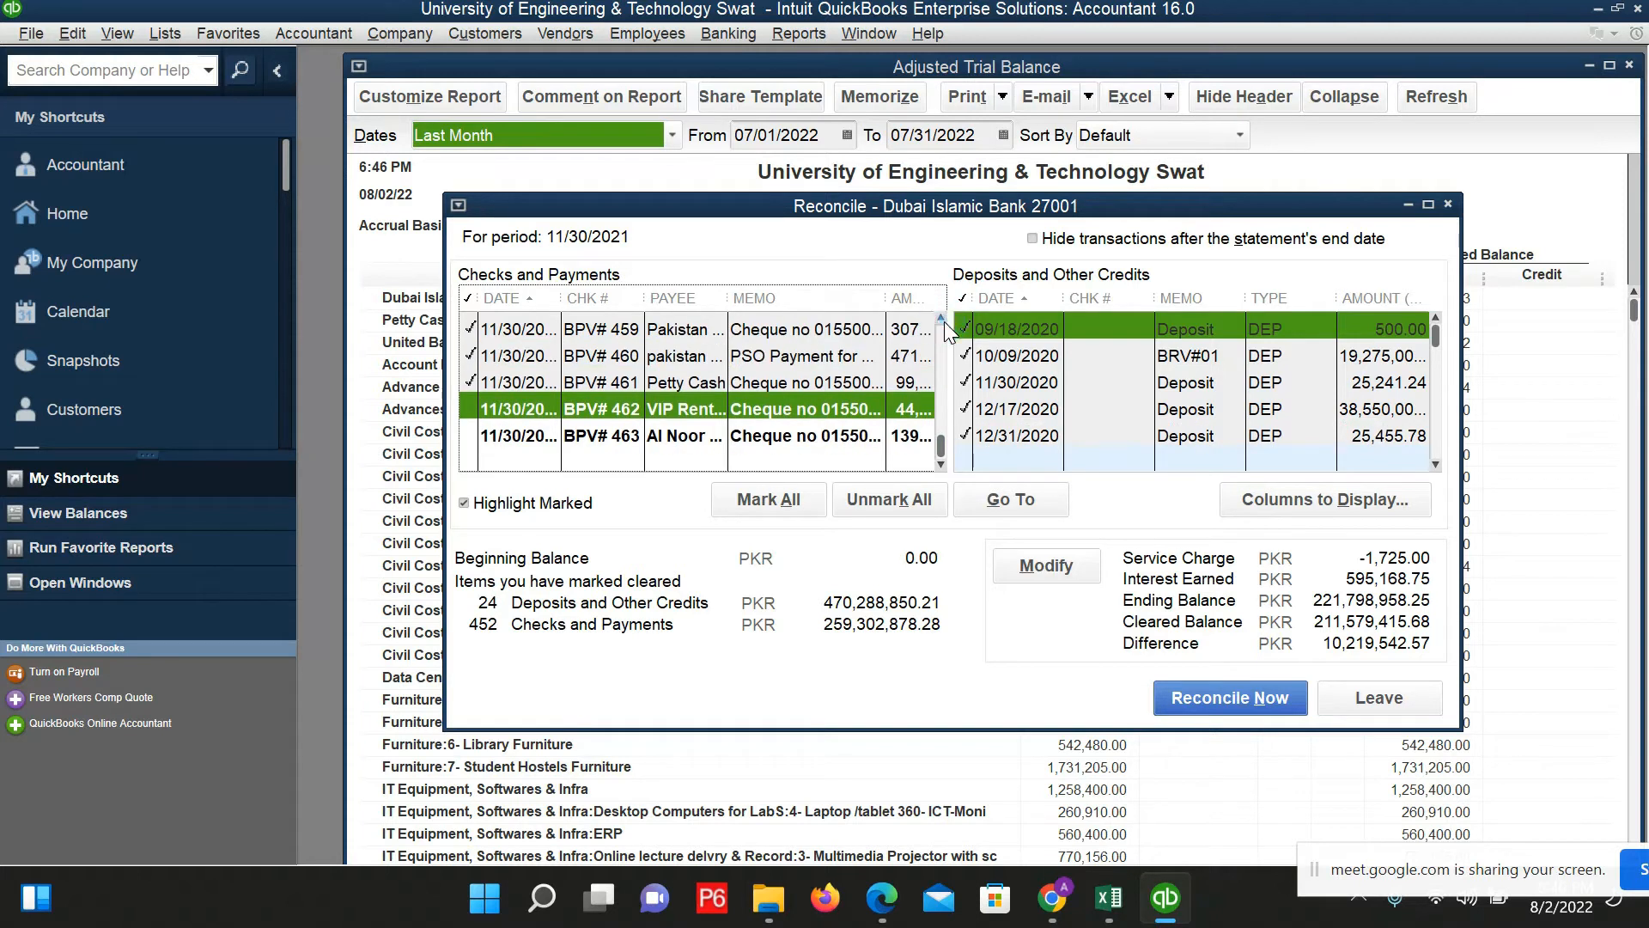
pyautogui.click(940, 318)
pyautogui.click(940, 317)
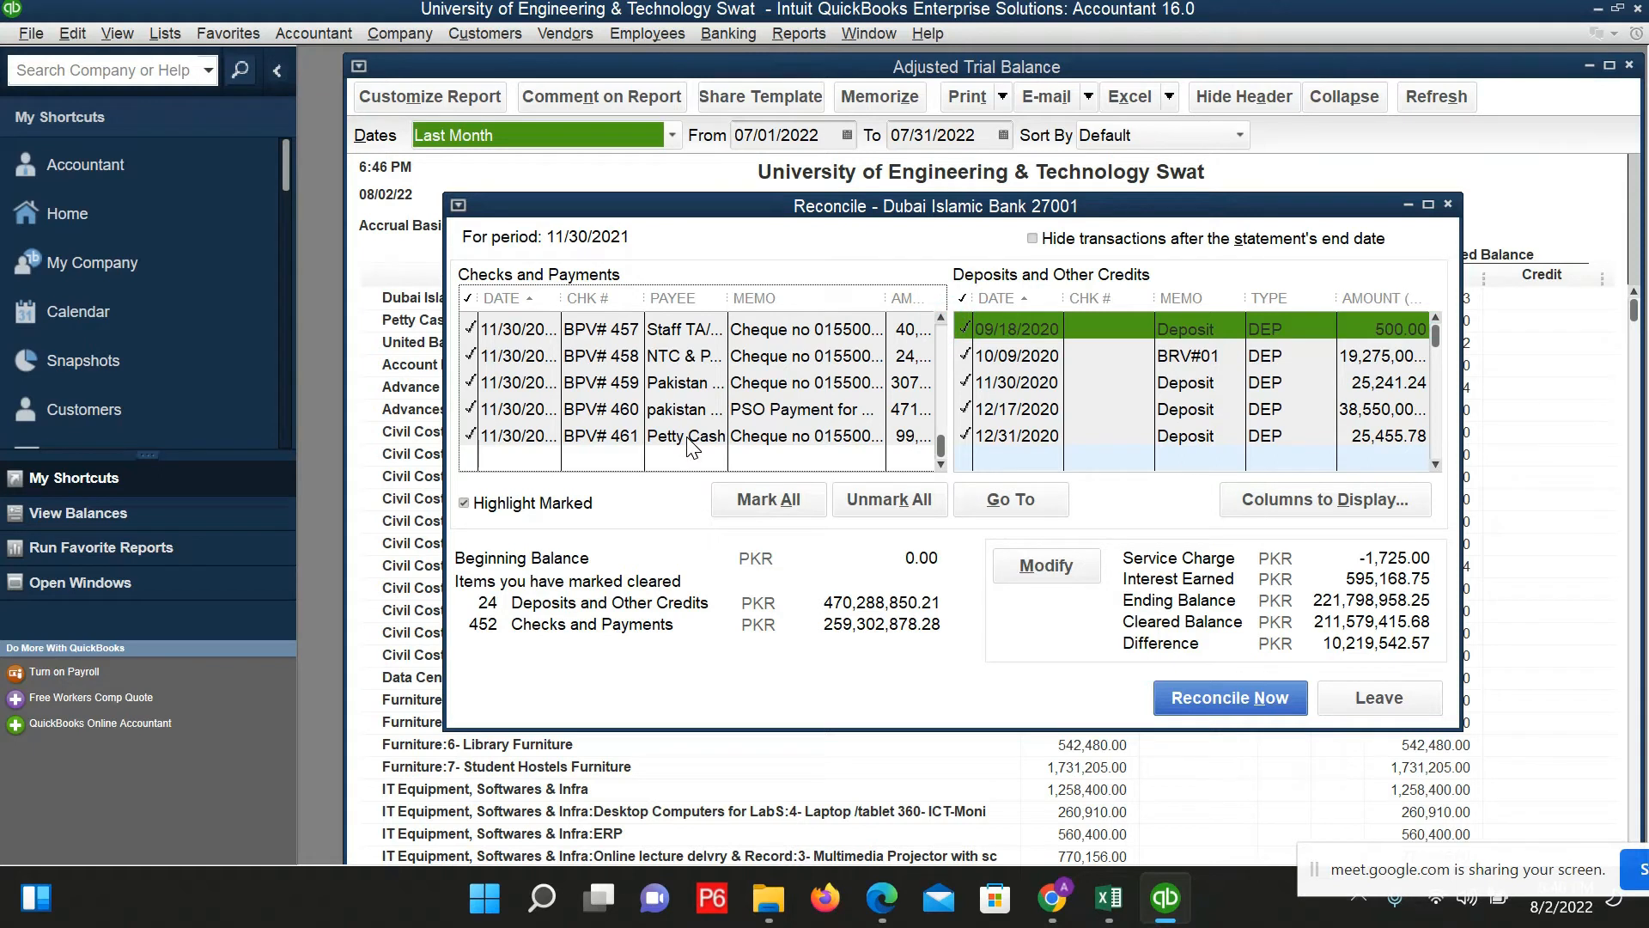
pyautogui.hotkey('alt', 'Tab')
pyautogui.hotkey('ctrl', 'f')
pyautogui.write('0028')
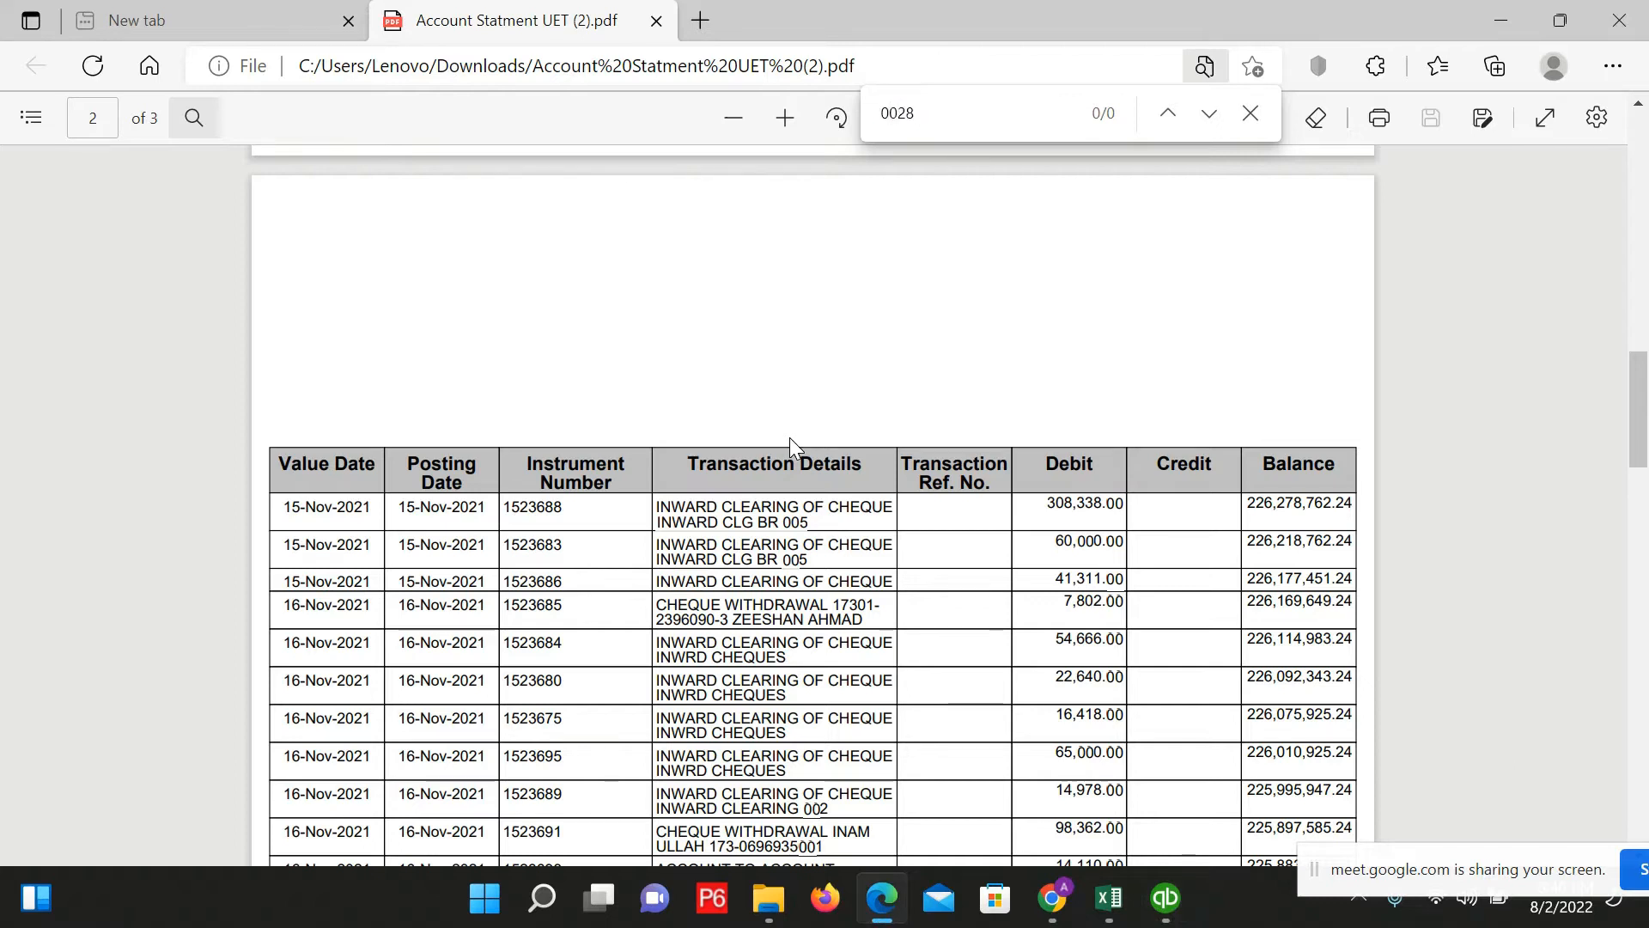
pyautogui.hotkey('alt', 'Tab')
pyautogui.click(474, 433)
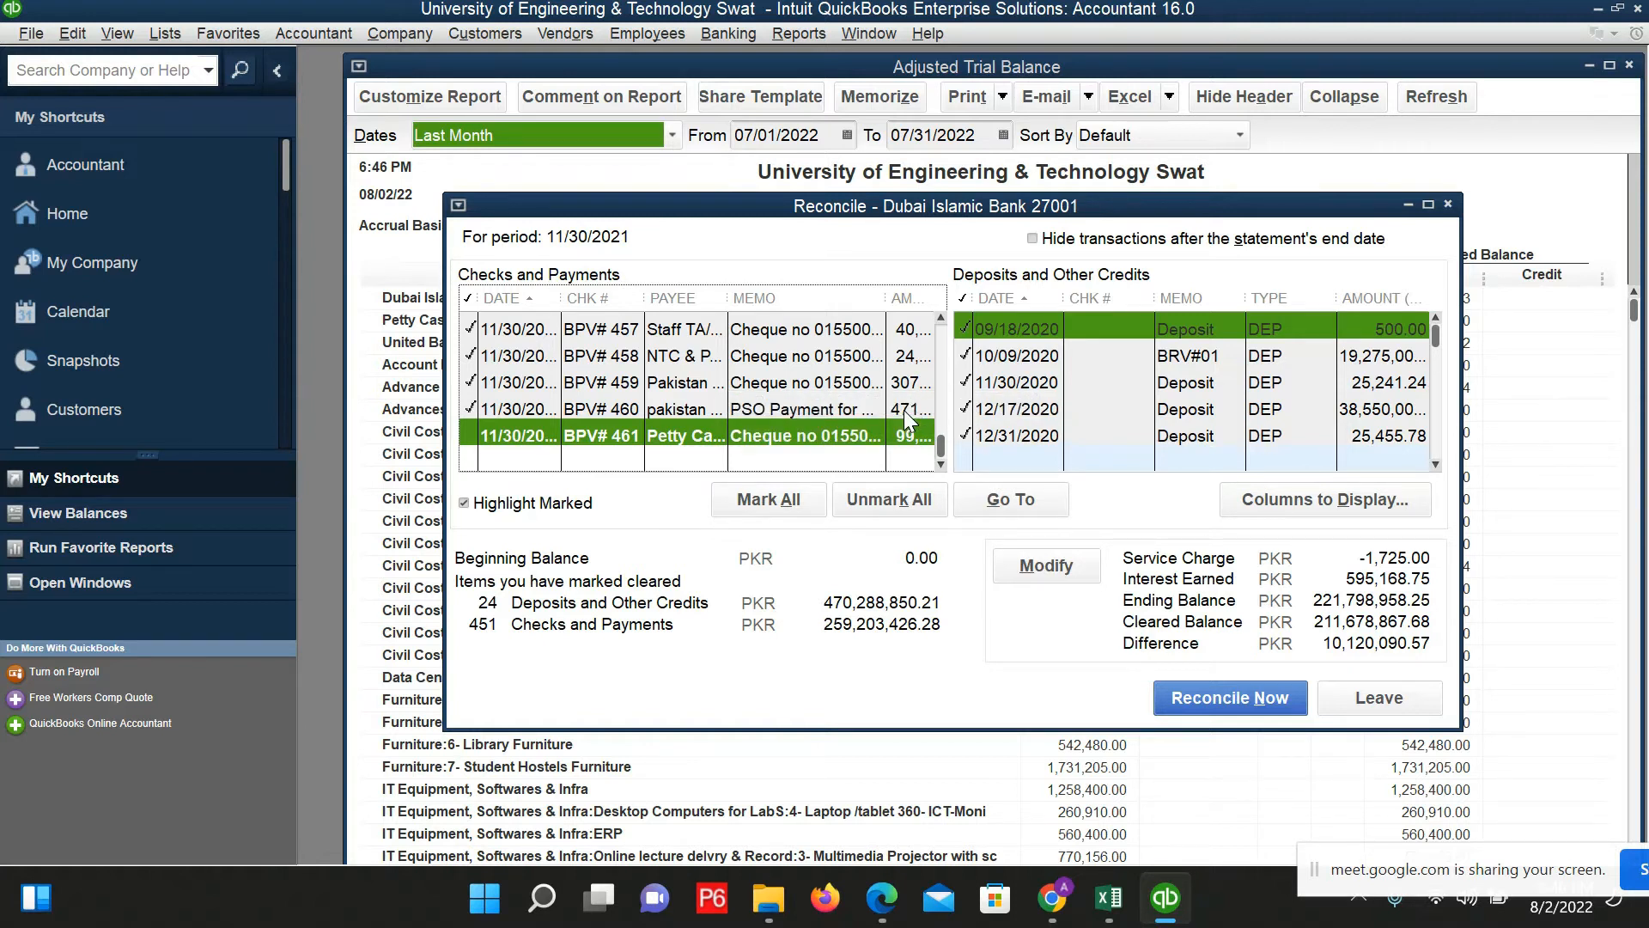
# Step: Unmark payments BPV# 460 and BPV# 459 as cleared, checking the bank statement for BPV# 460's amount, 471093
pyautogui.click(903, 410)
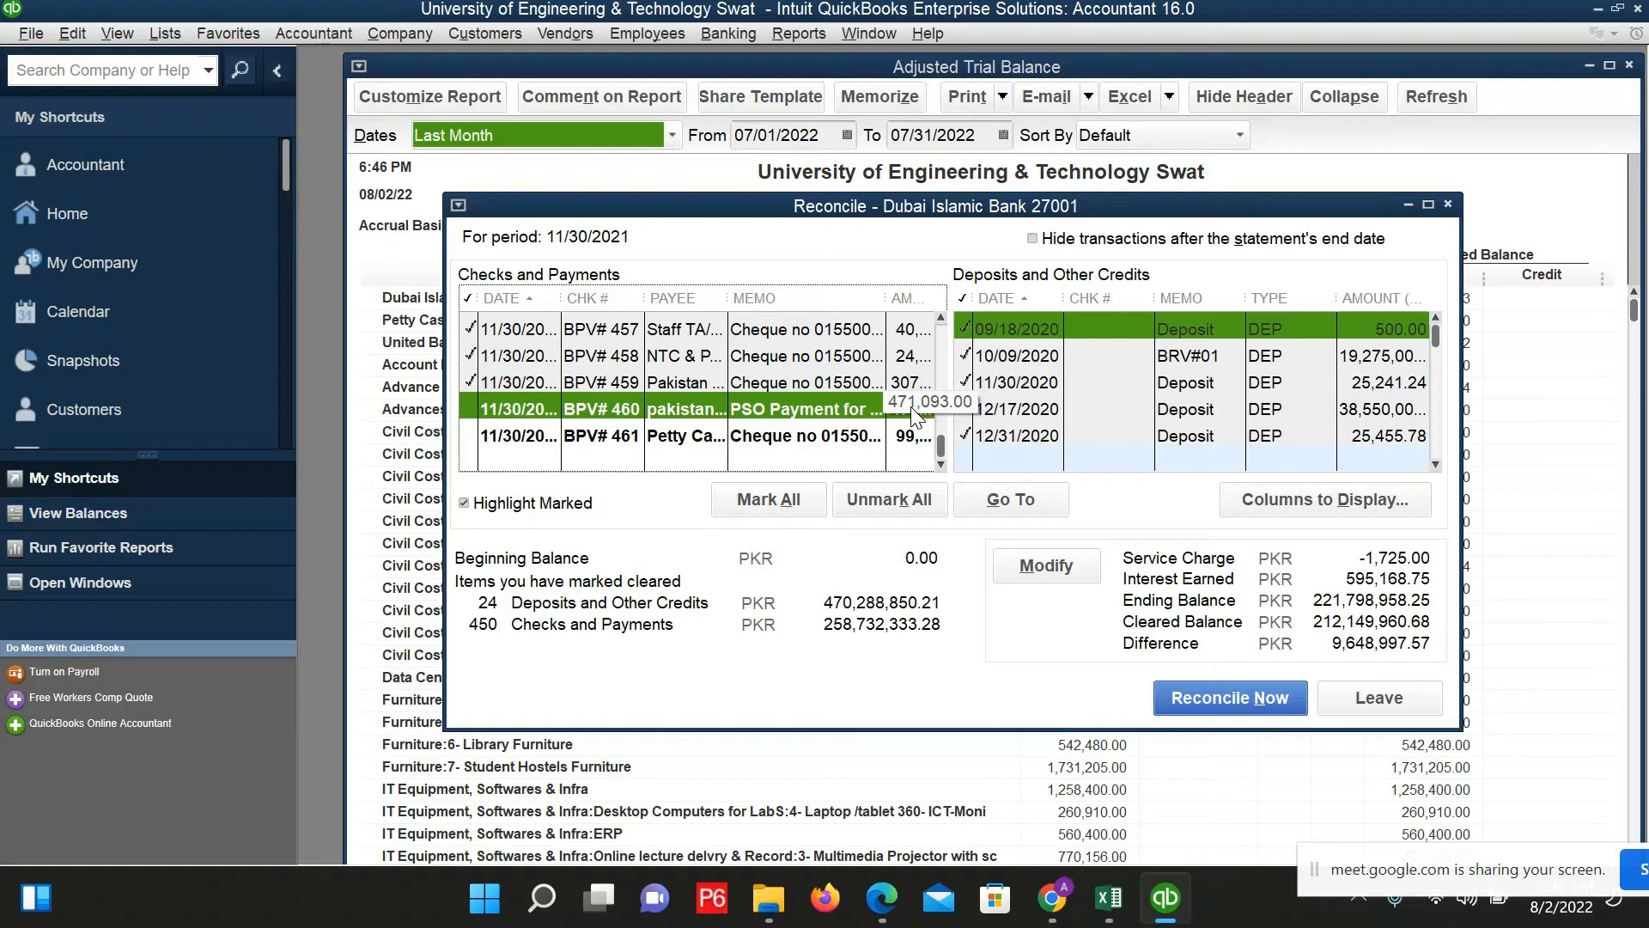
pyautogui.hotkey('alt', 'Tab')
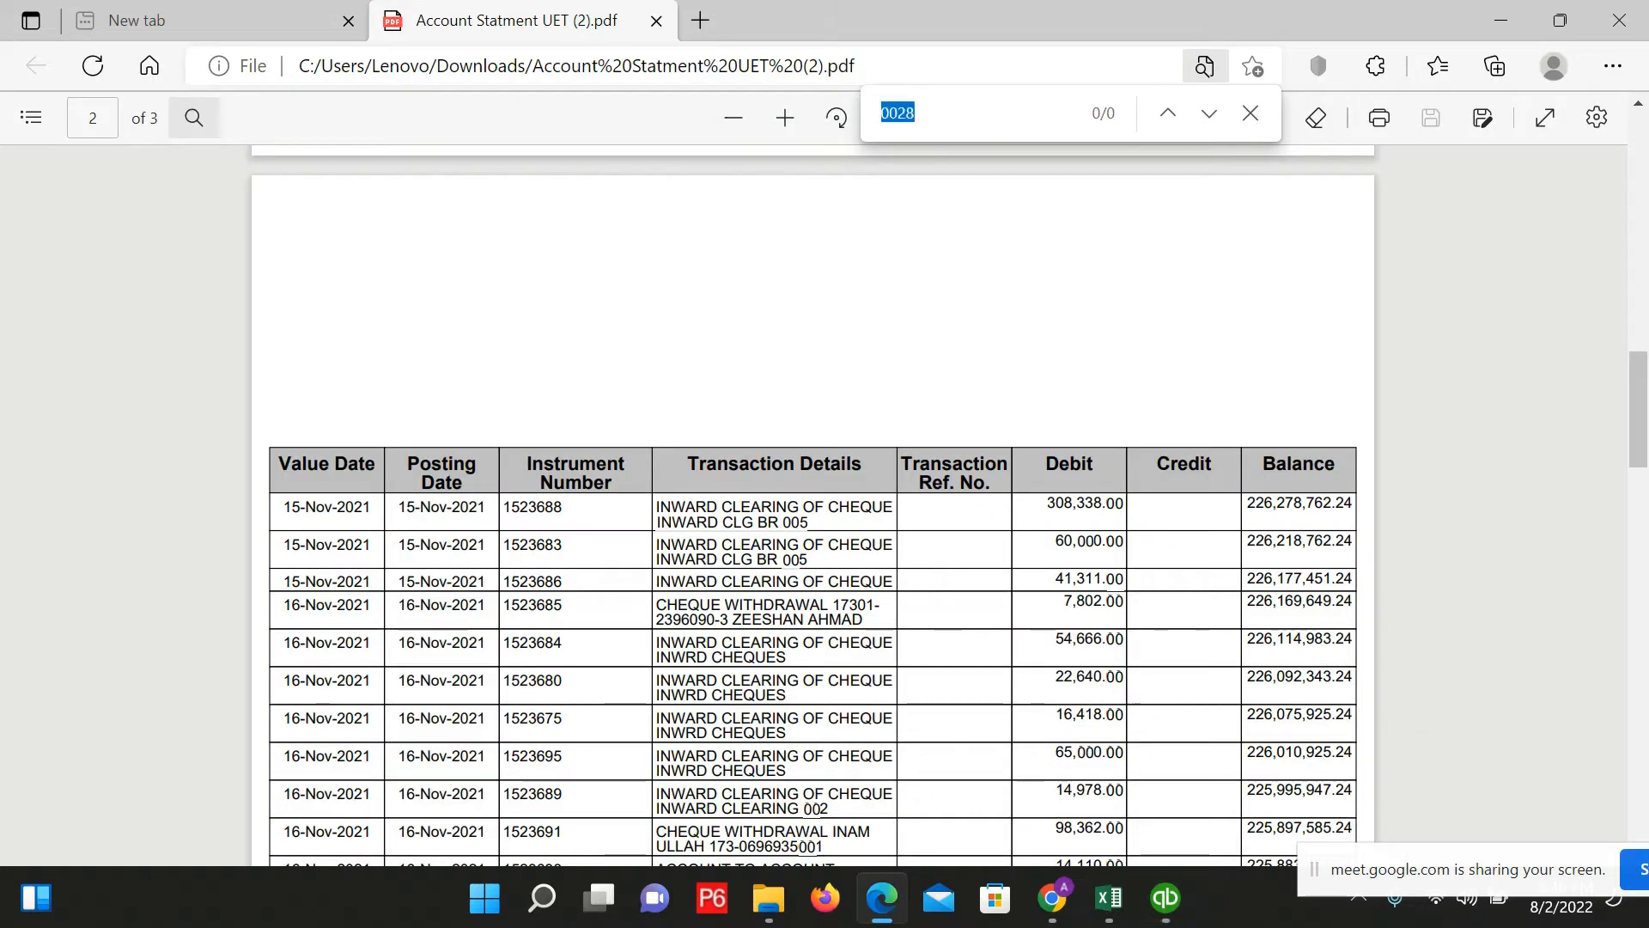
pyautogui.write('471093')
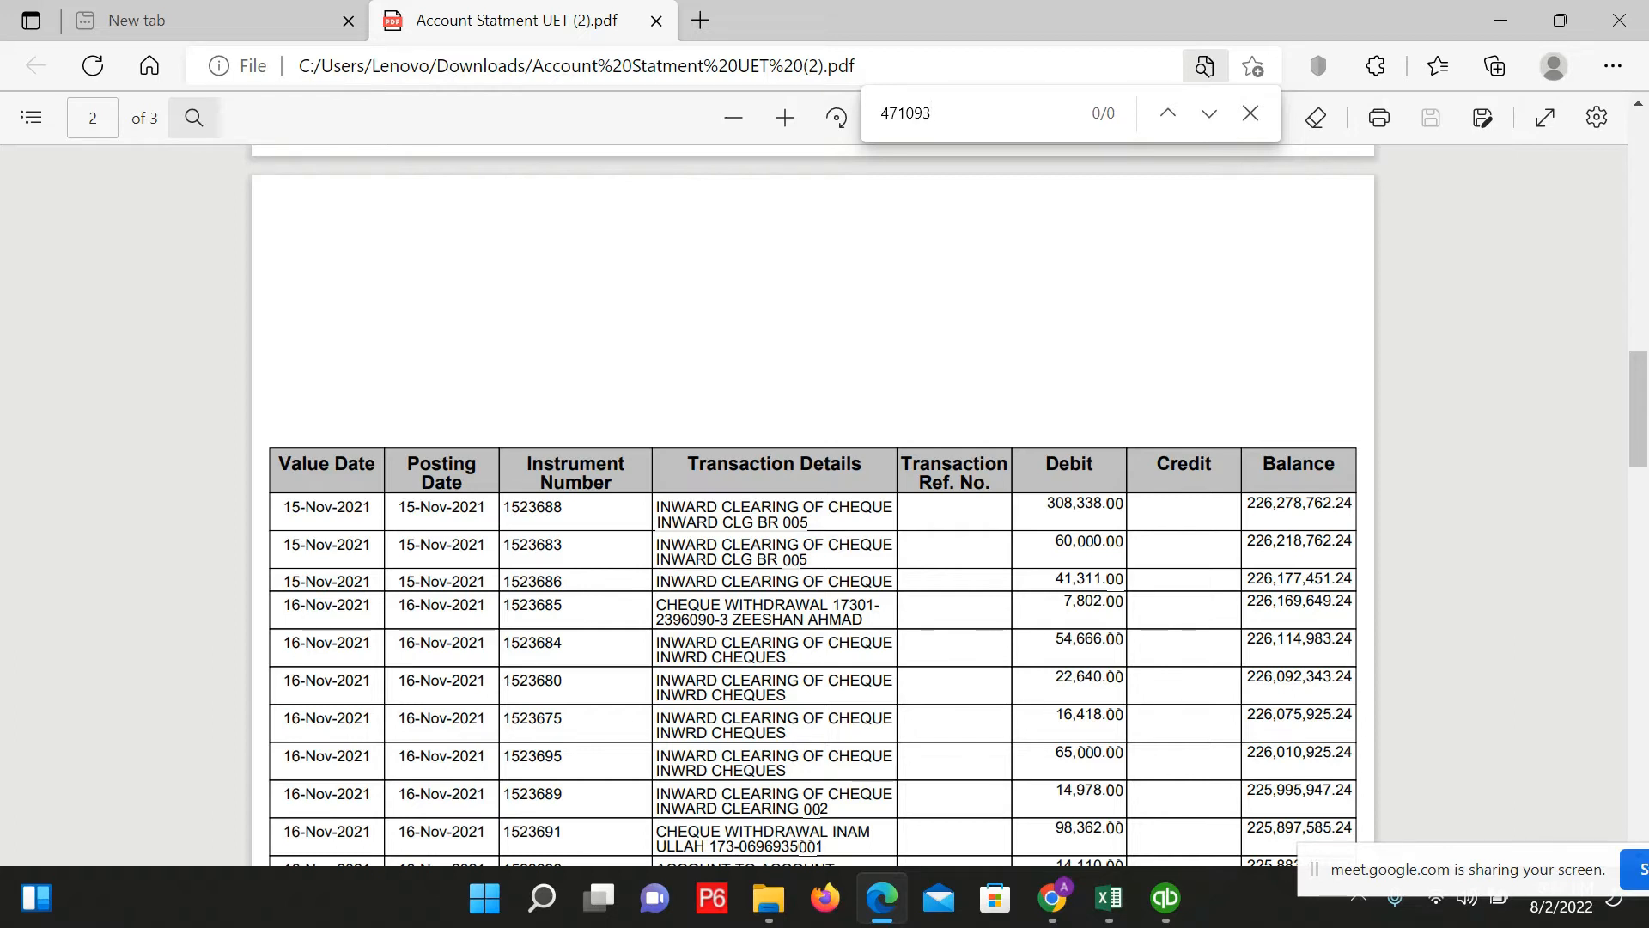
pyautogui.press('BackSpace')
pyautogui.press('BackSpace')
pyautogui.press('BackSpace')
pyautogui.press('BackSpace')
pyautogui.press('BackSpace')
pyautogui.press('BackSpace')
pyautogui.hotkey('alt', 'Tab')
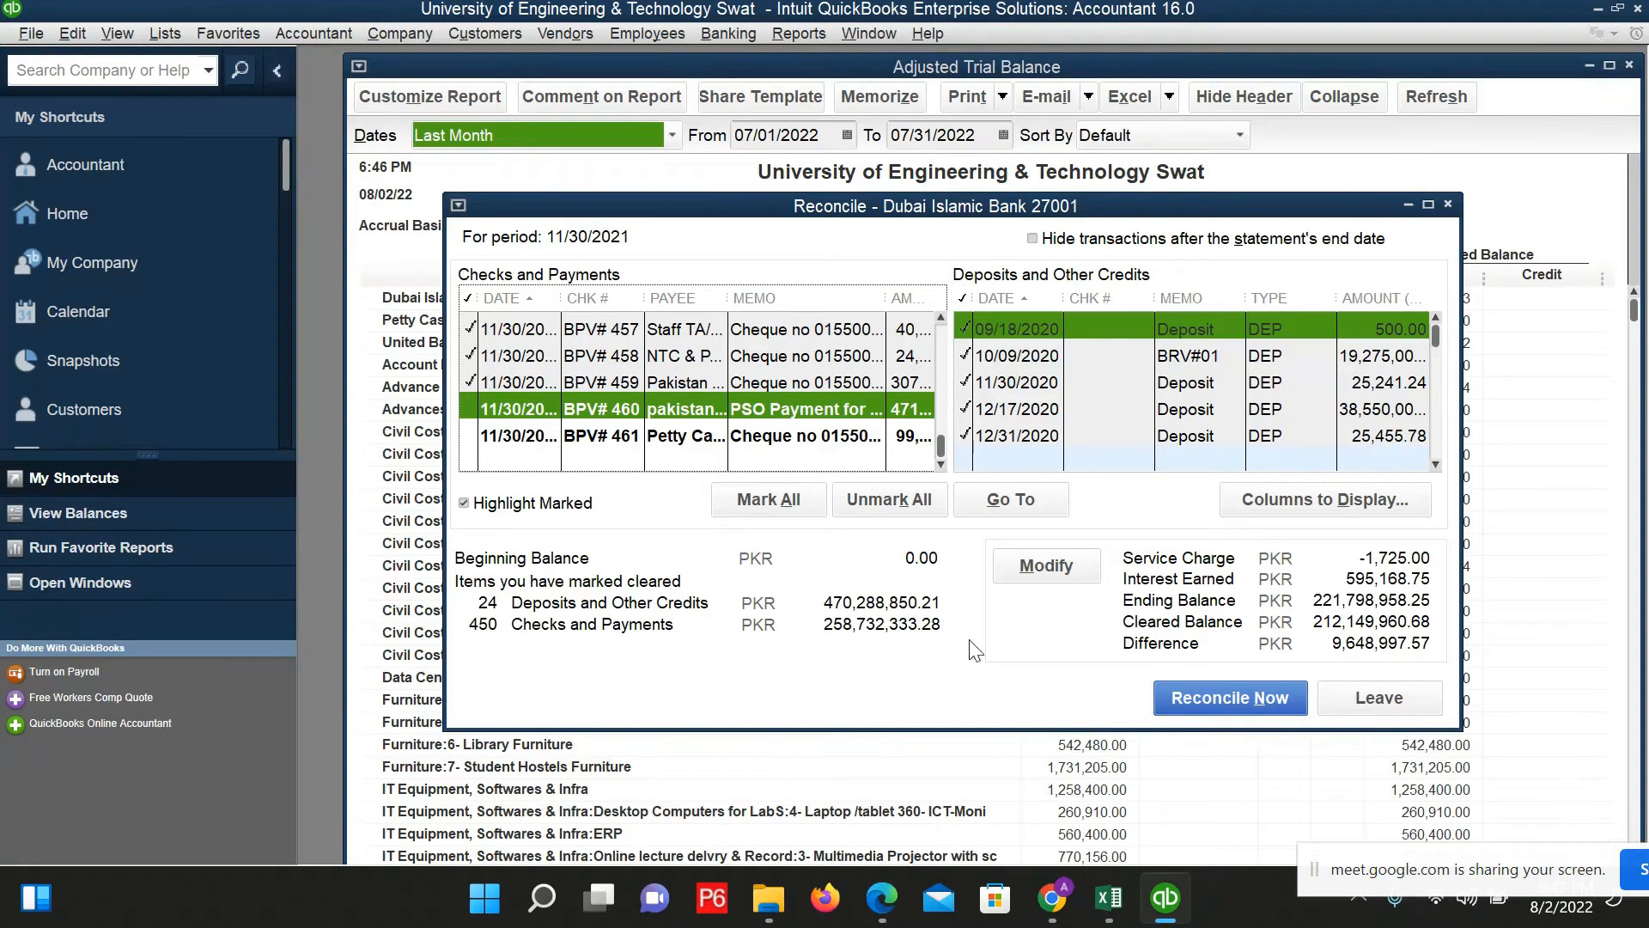
pyautogui.click(492, 384)
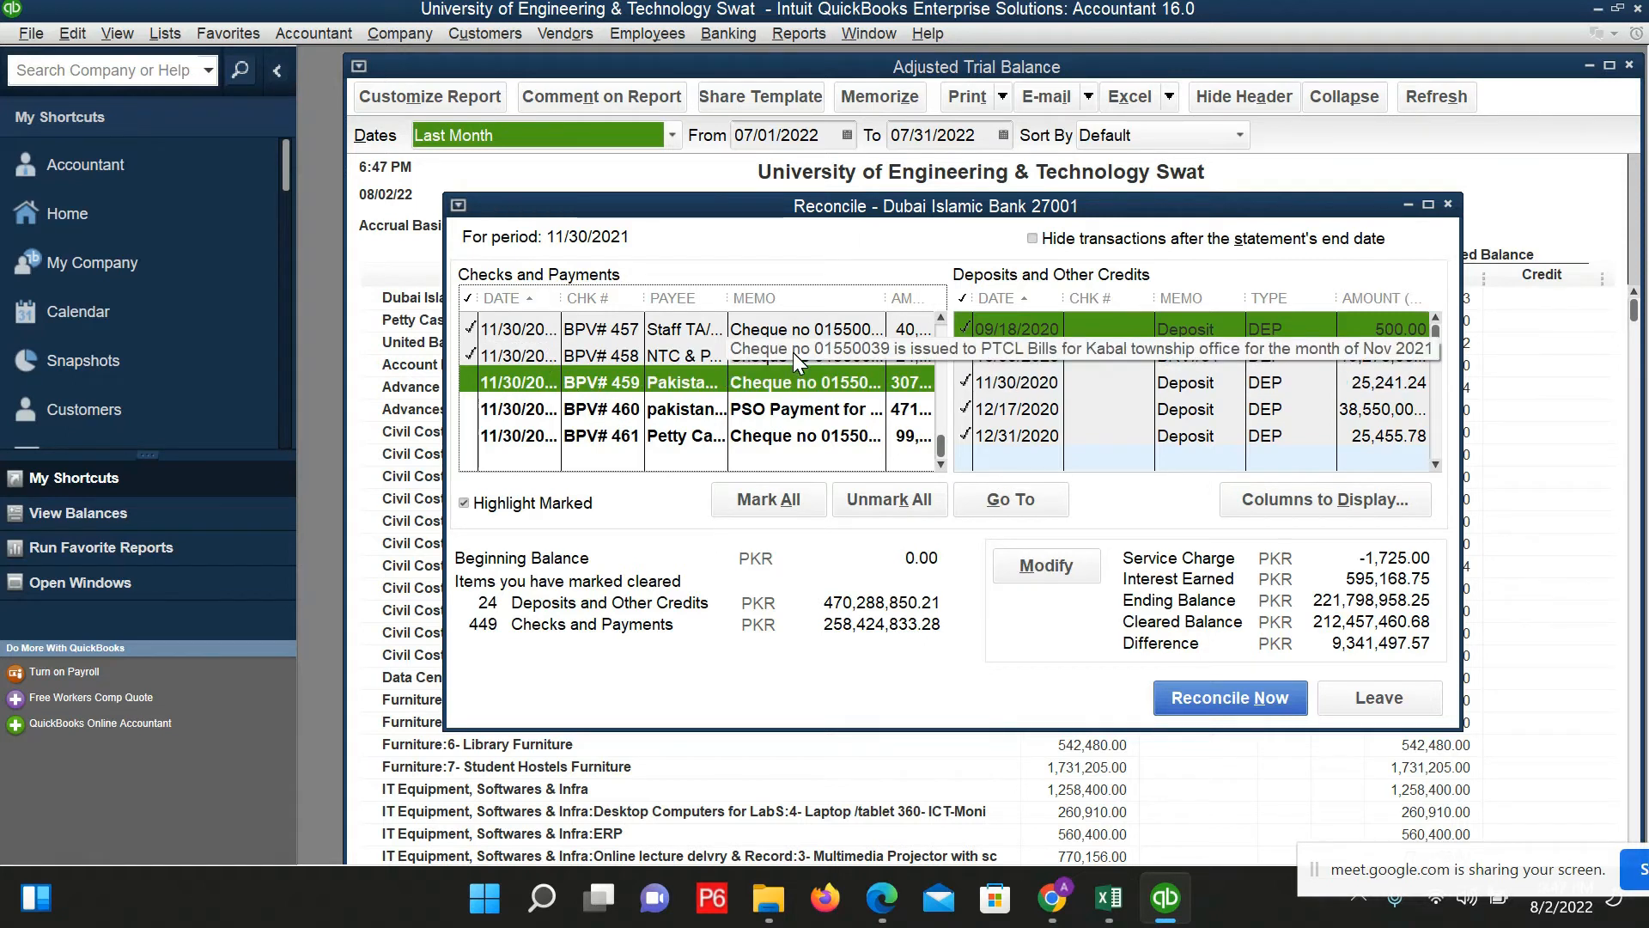
# Step: Search the bank statement for cheque 0039 and unmark payment BPV# 458 as cleared in the reconciliation
pyautogui.hotkey('alt', 'Tab')
pyautogui.write('0039')
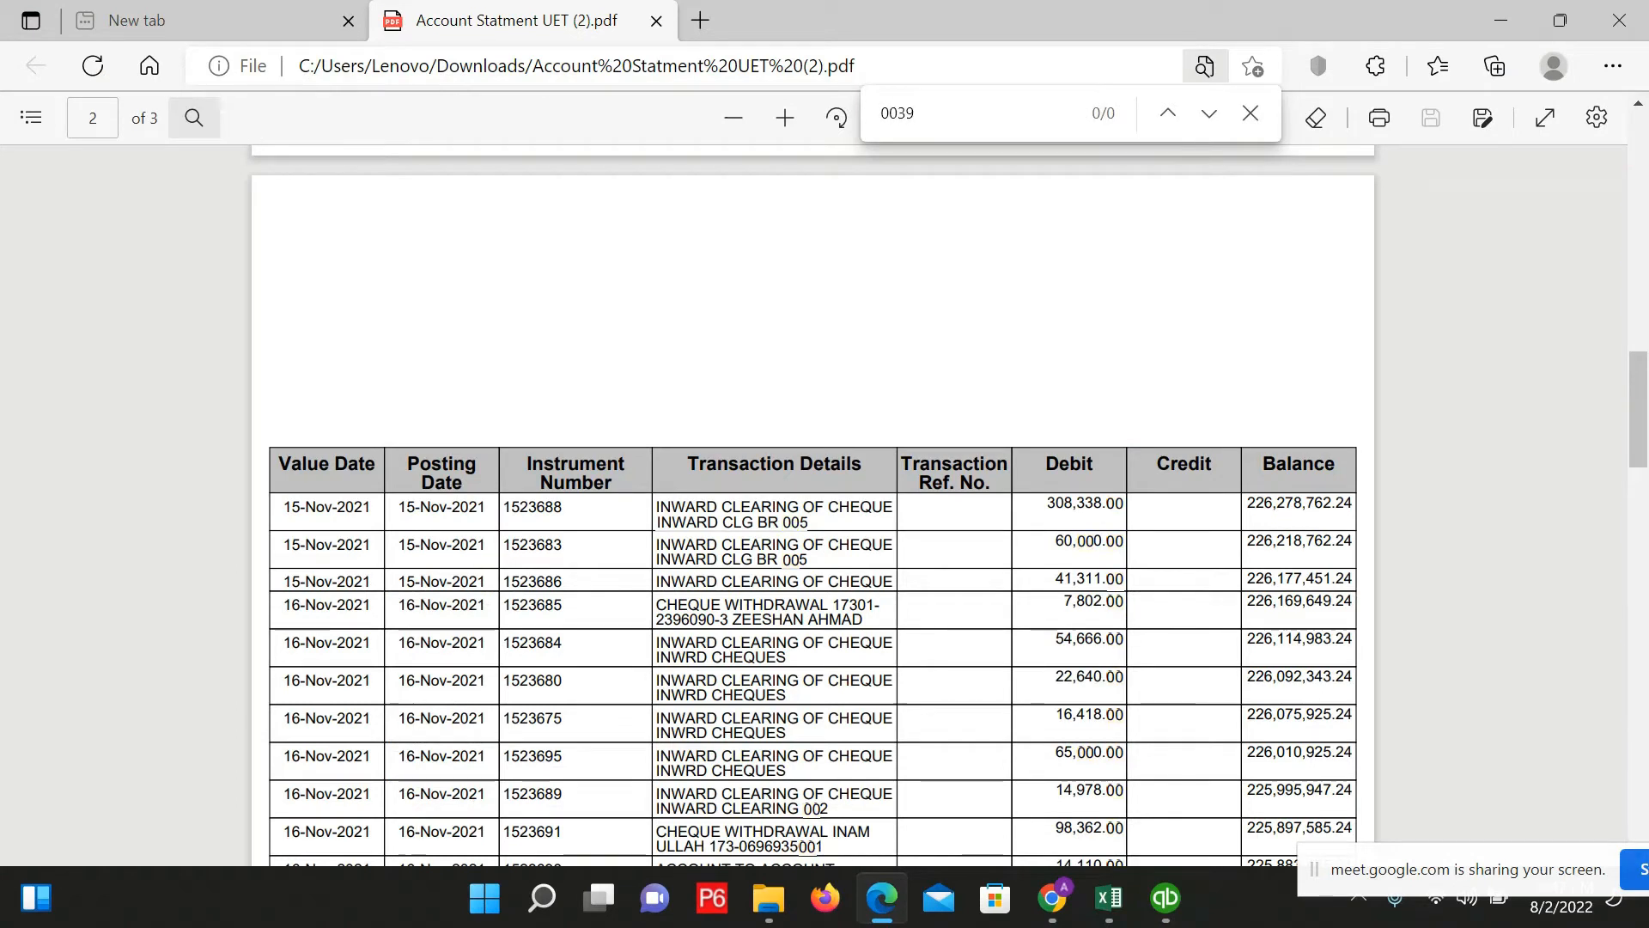
pyautogui.hotkey('alt', 'Tab')
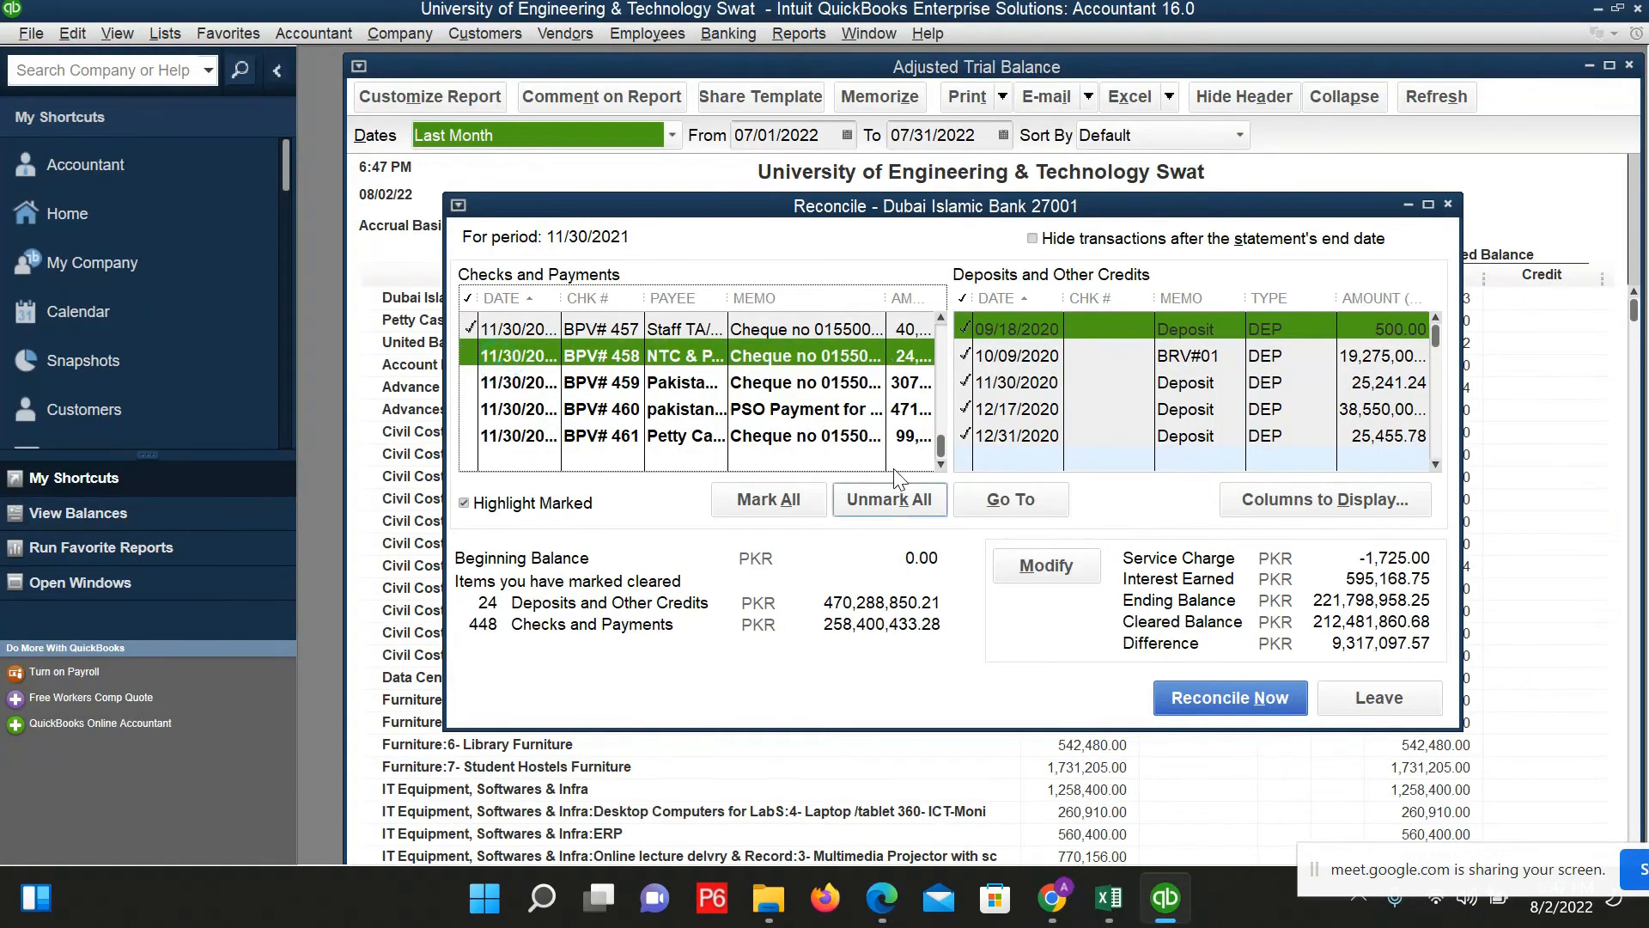
# Step: Unmark payments BPV# 457, BPV# 456 and BPV# 455 as cleared in the reconciliation
pyautogui.click(941, 319)
pyautogui.click(941, 320)
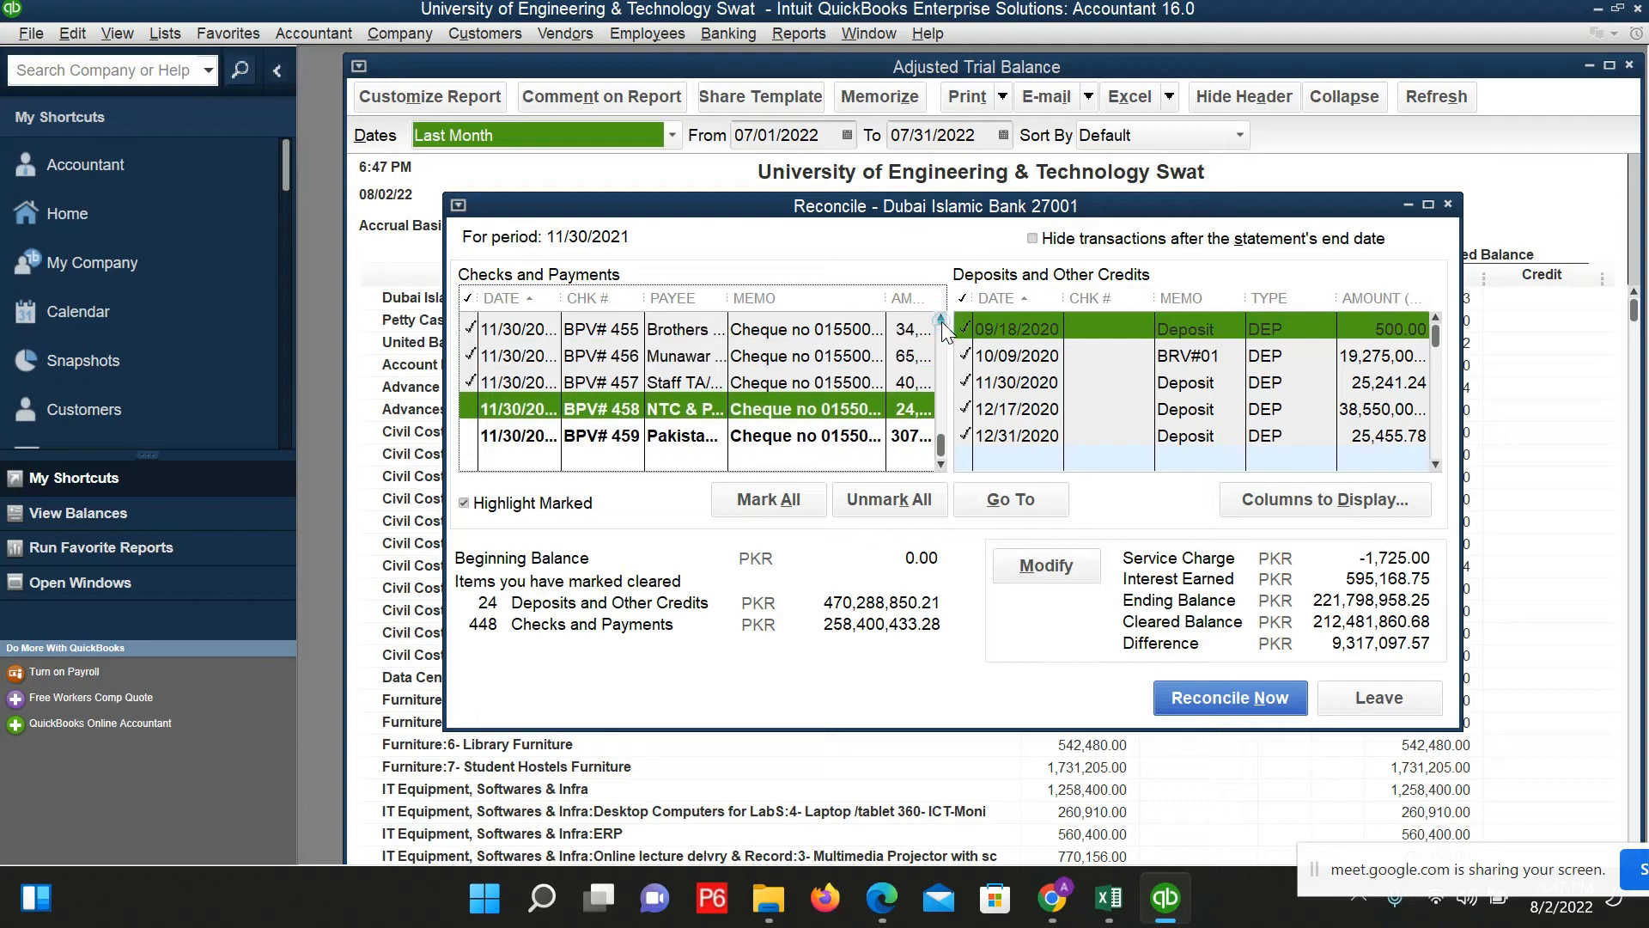
pyautogui.click(520, 389)
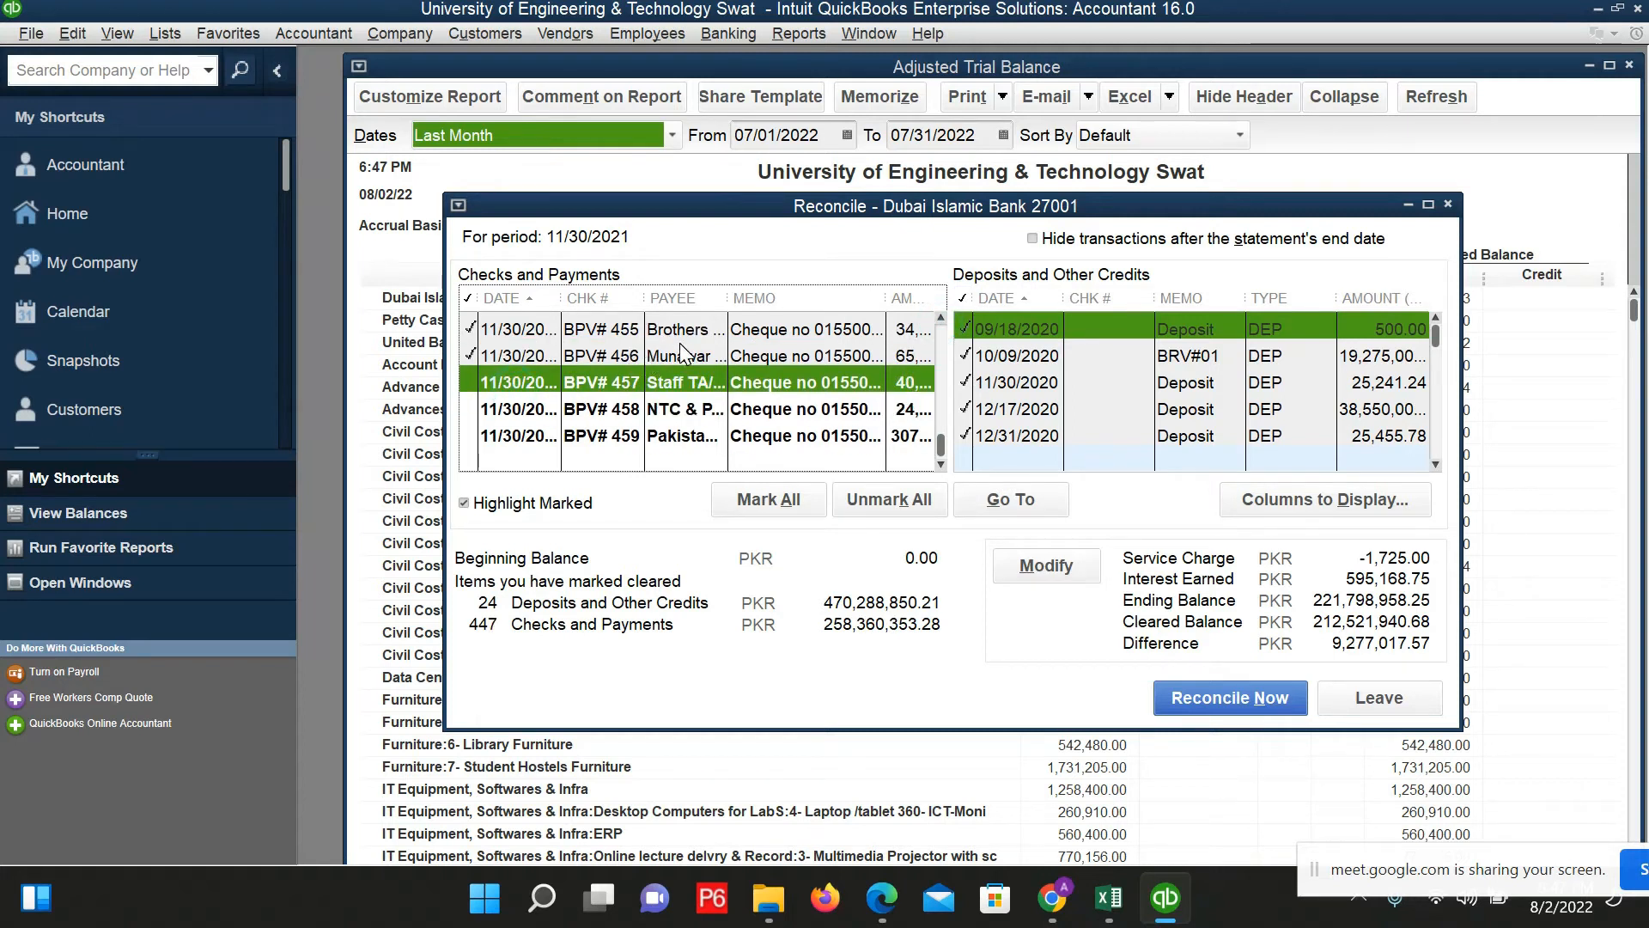
pyautogui.click(521, 362)
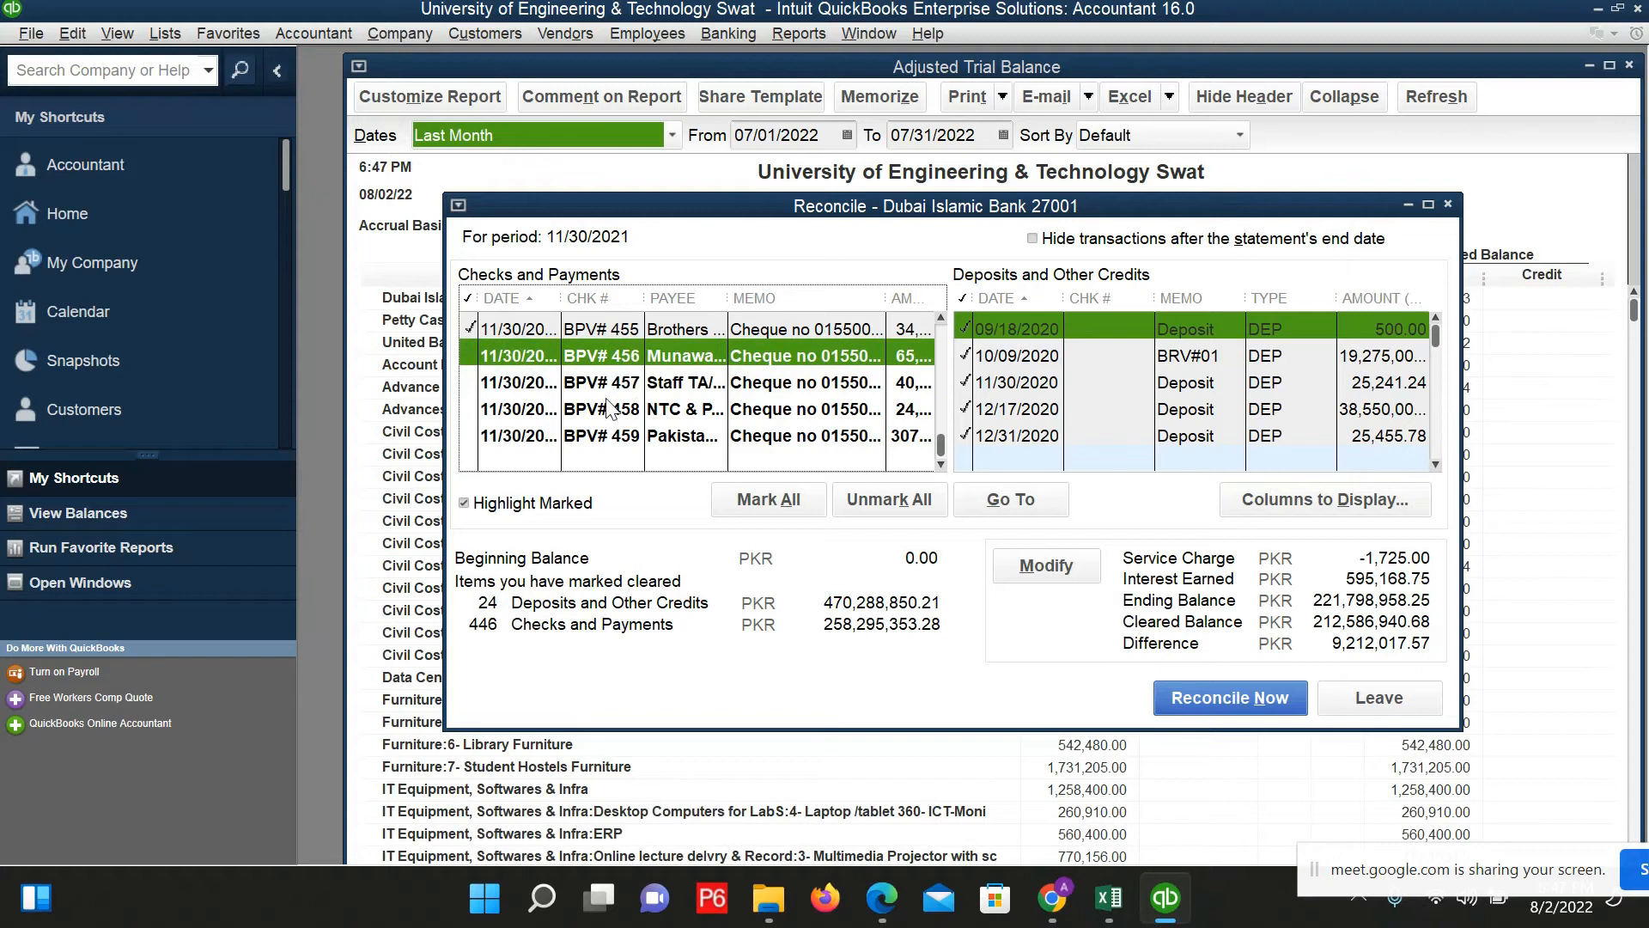
pyautogui.click(941, 319)
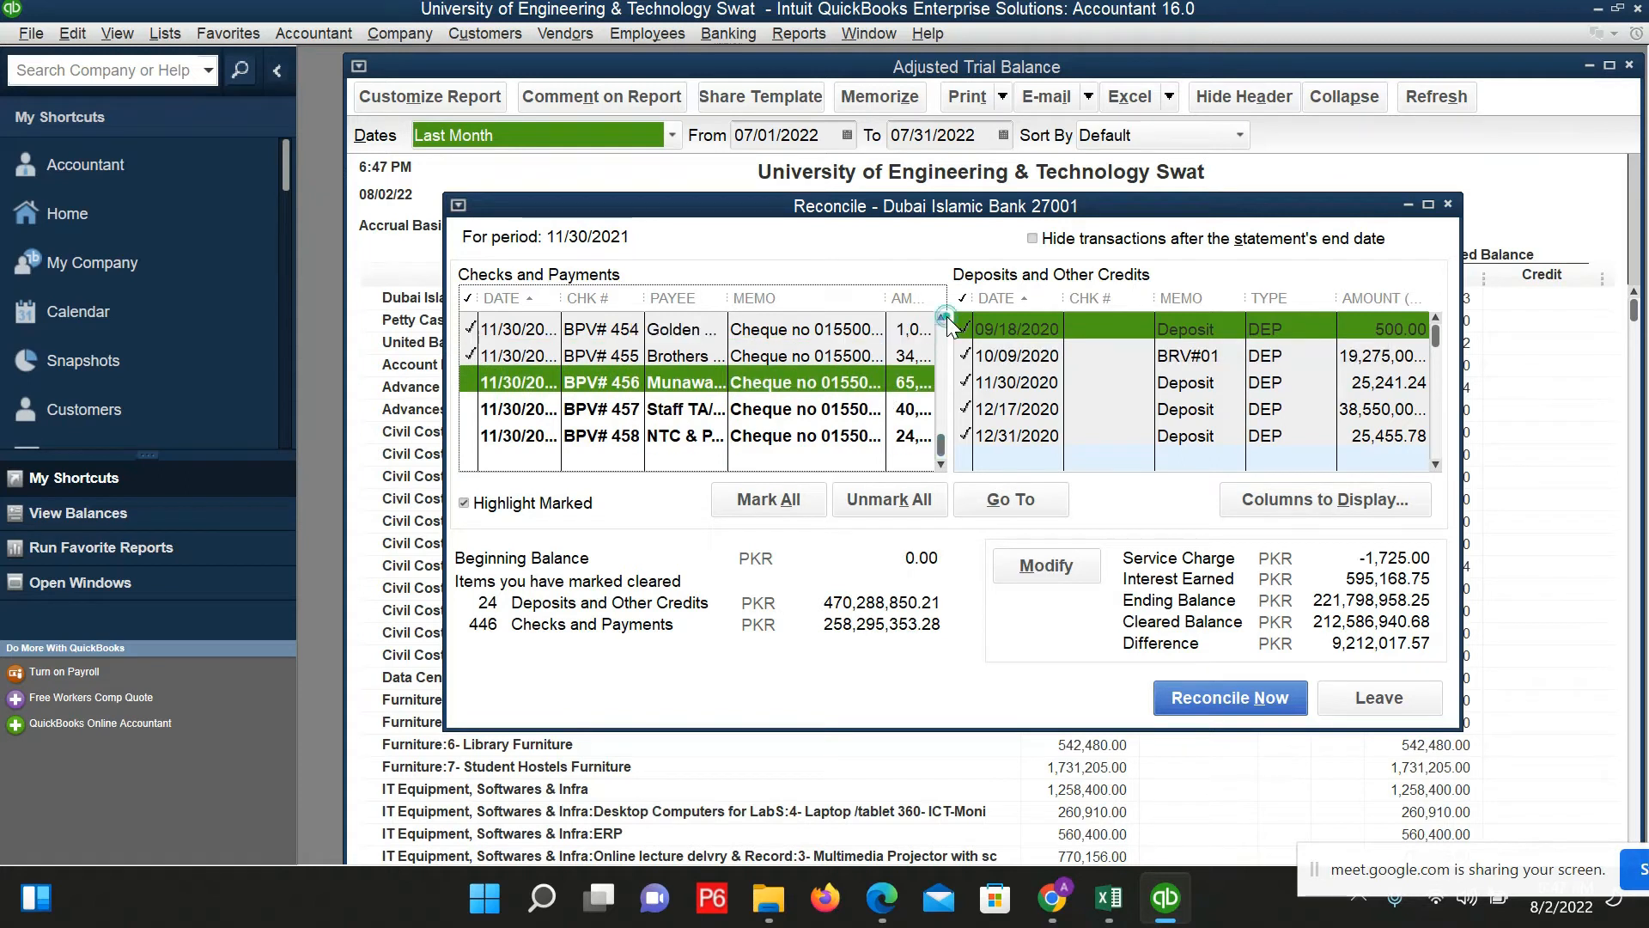
pyautogui.click(503, 356)
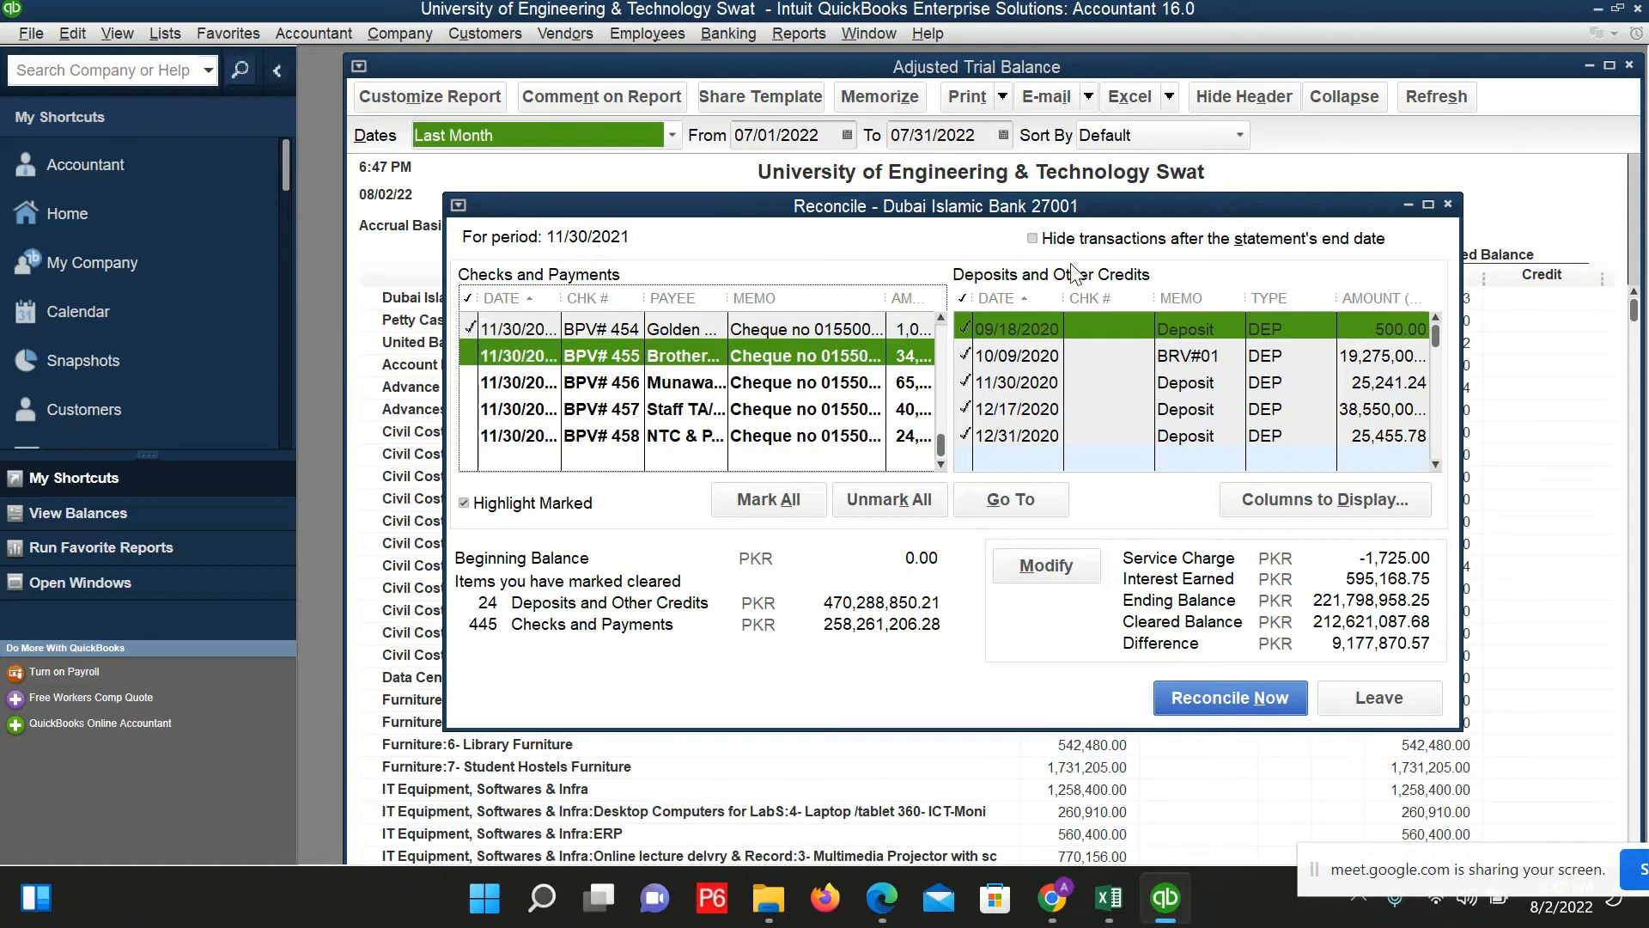
# Step: Unmark payments BPV# 454, BPV# 452 and BPV# 451 as cleared in the reconciliation
pyautogui.click(942, 319)
pyautogui.click(942, 319)
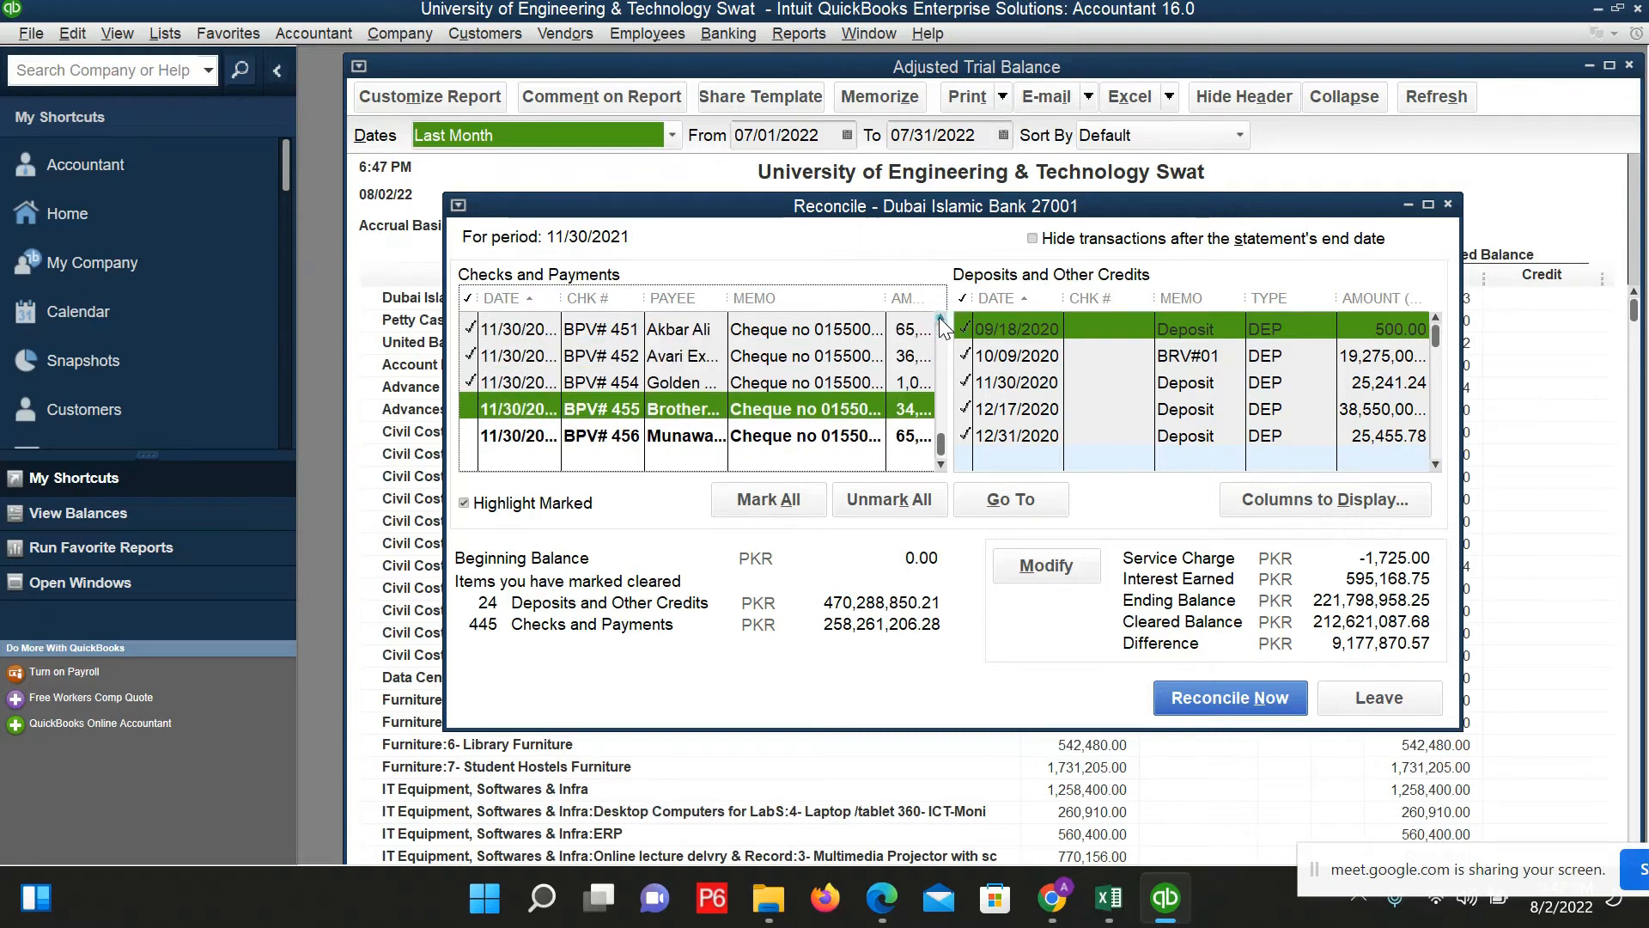
pyautogui.click(493, 385)
pyautogui.click(519, 357)
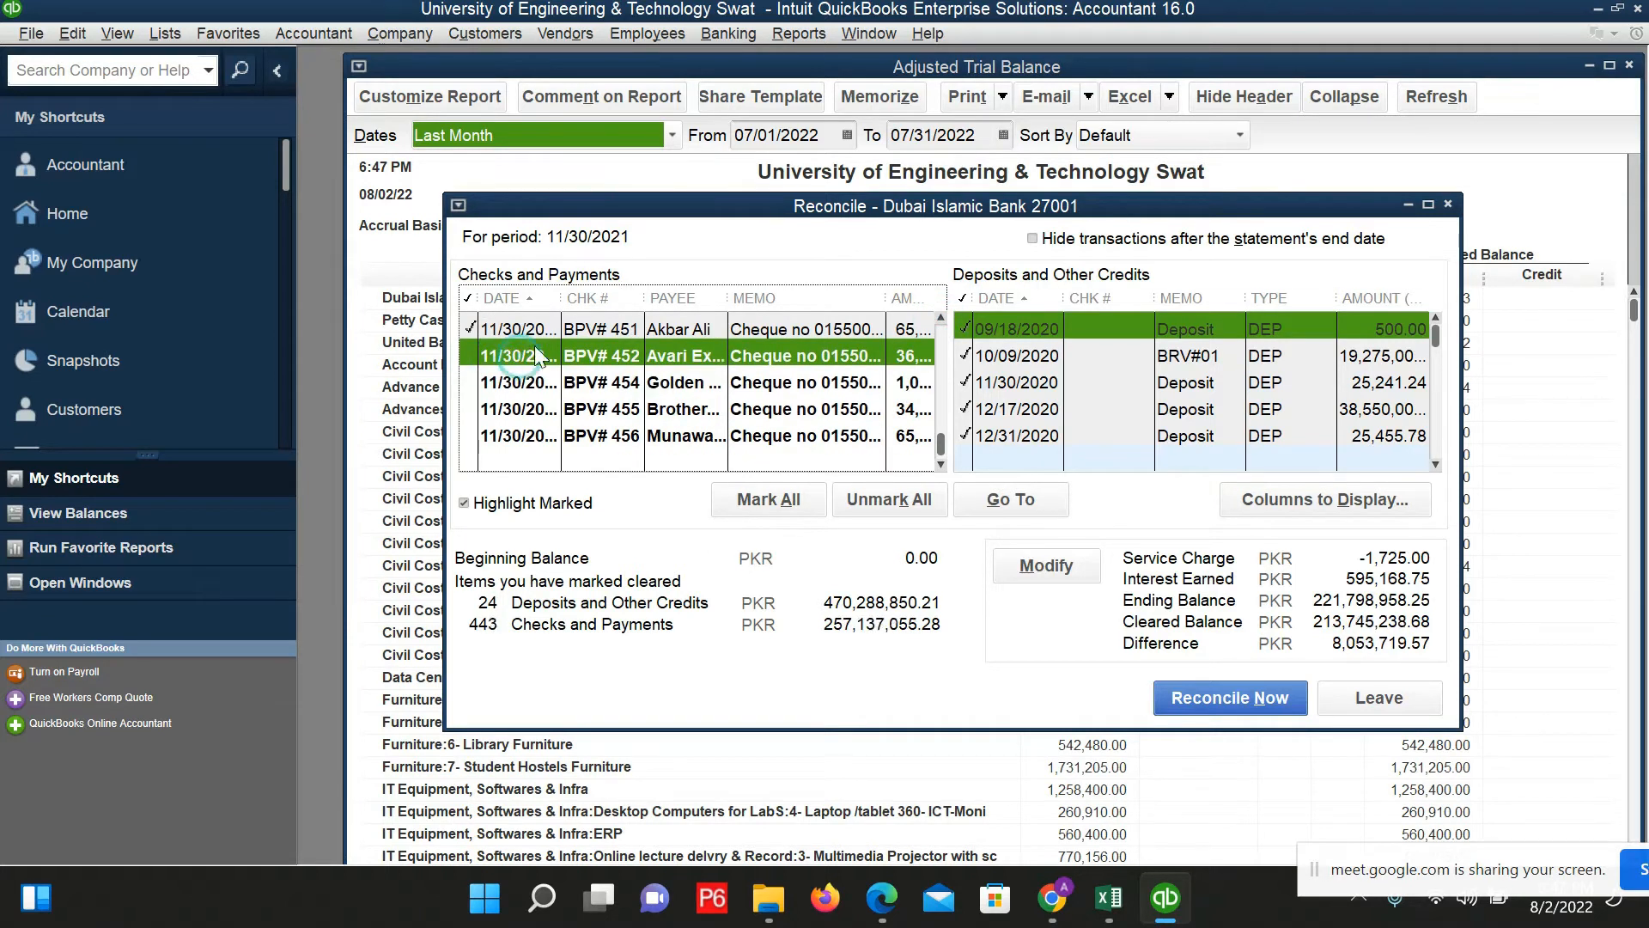
pyautogui.click(538, 330)
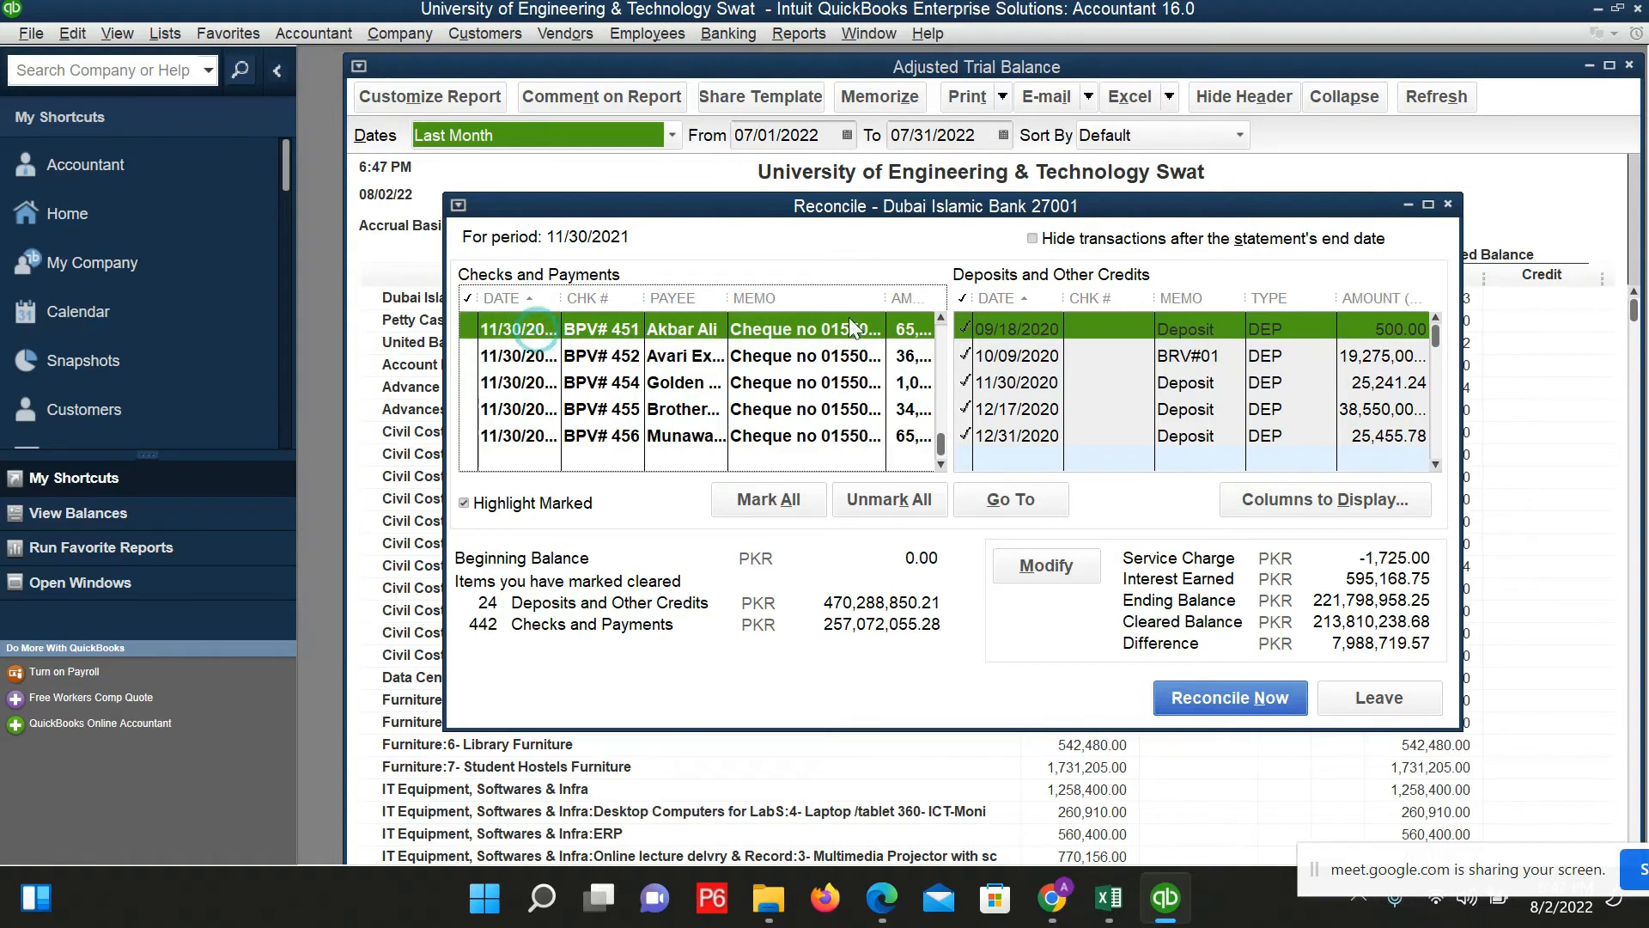
# Step: Unmark payments BPV# 450 and BPV# 449 as cleared in the reconciliation
pyautogui.click(941, 319)
pyautogui.click(941, 318)
pyautogui.click(584, 356)
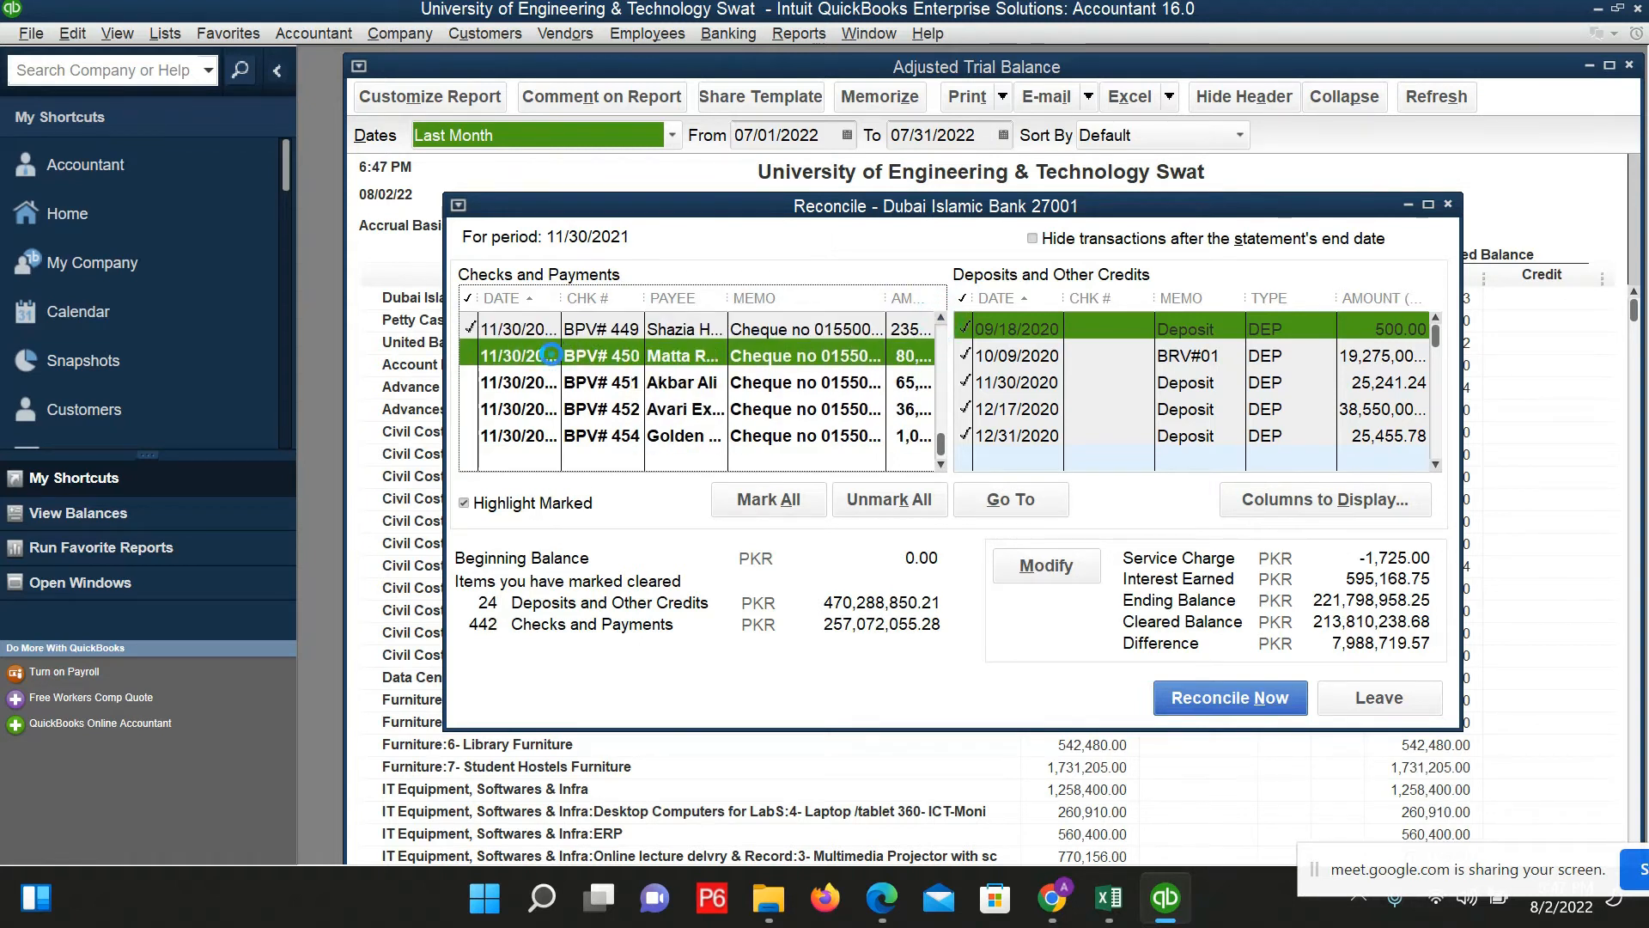
pyautogui.click(942, 319)
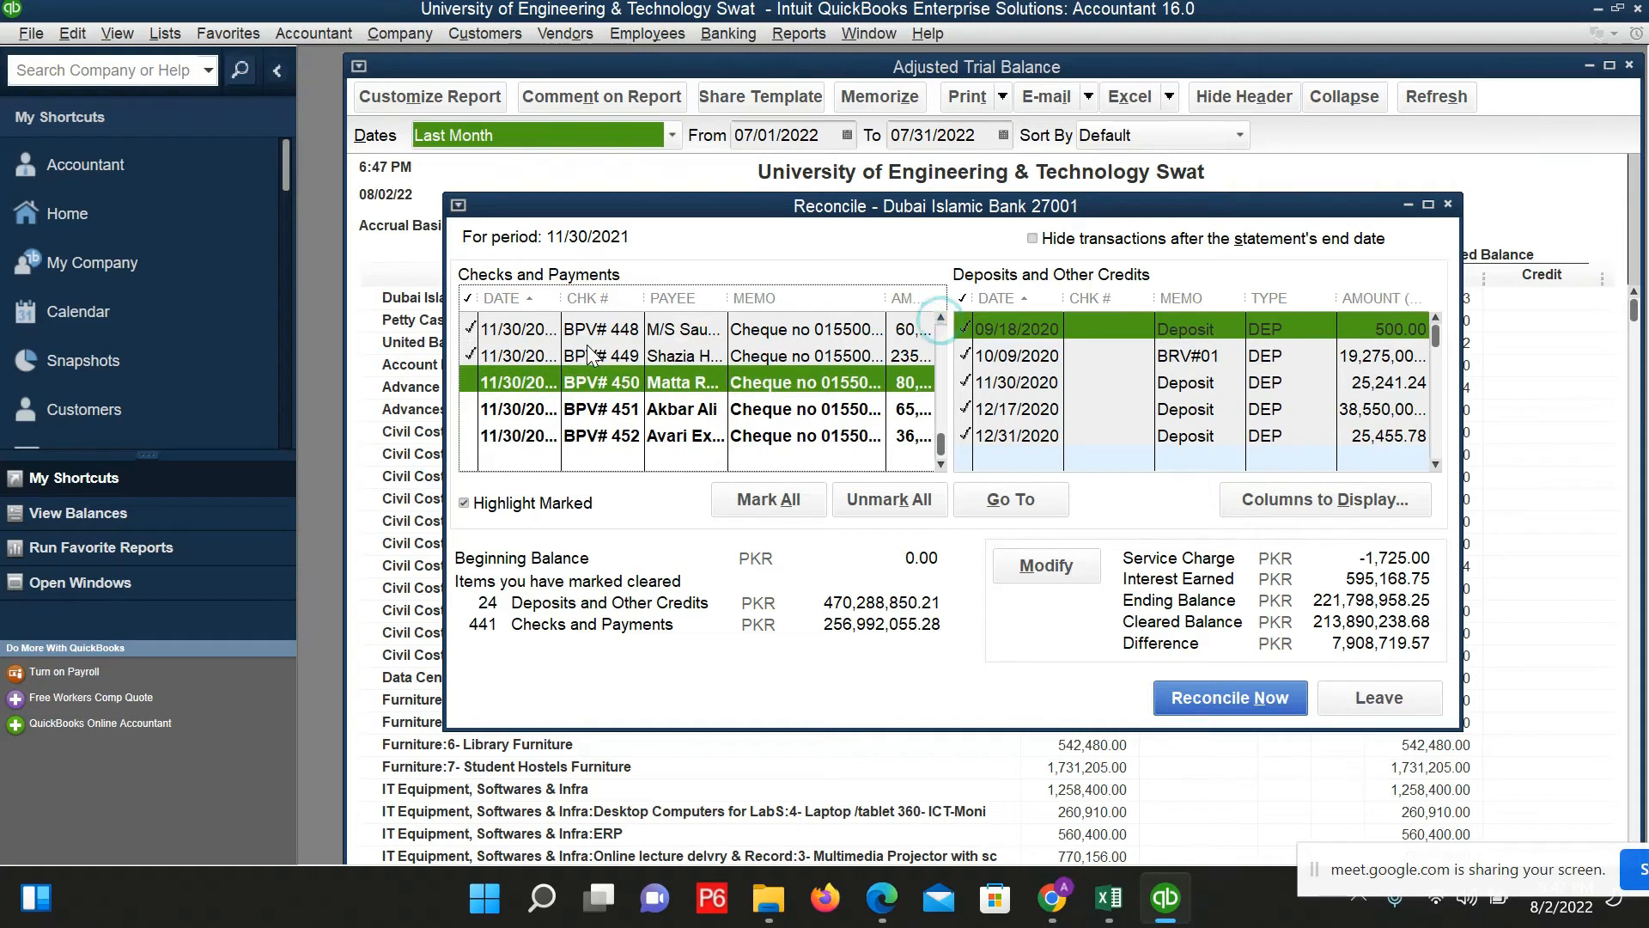
pyautogui.click(519, 358)
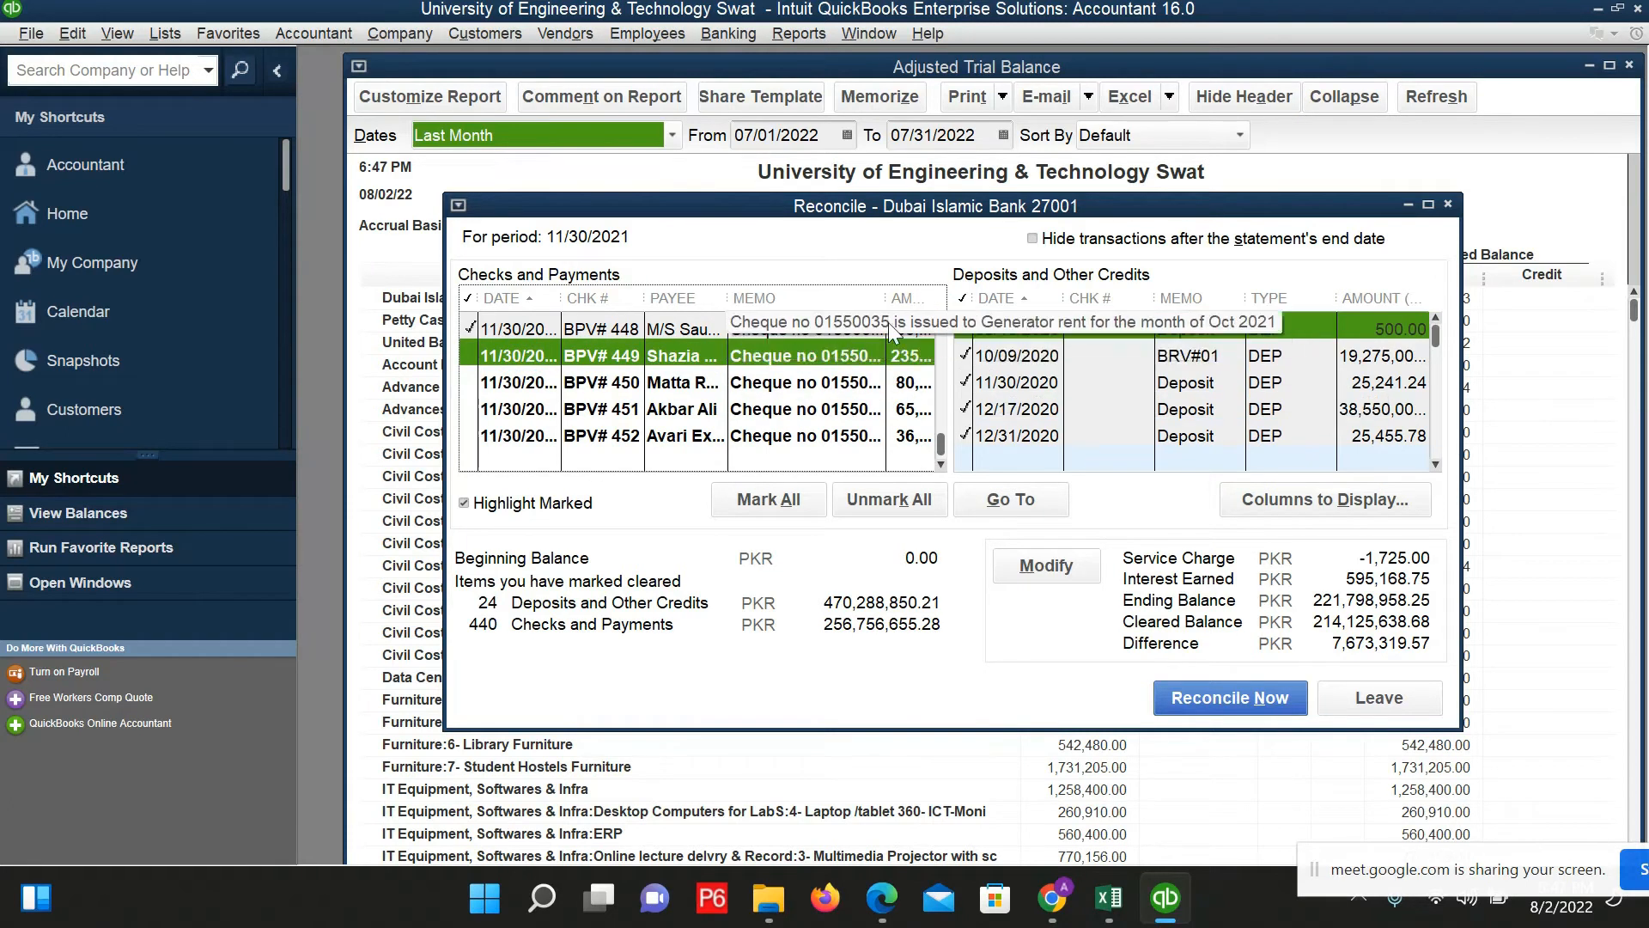
# Step: Unmark payments BPV# 448, BPV# 447, BPV# 446 and BPV# 445 as cleared in the reconciliation
pyautogui.click(941, 318)
pyautogui.click(941, 319)
pyautogui.click(942, 319)
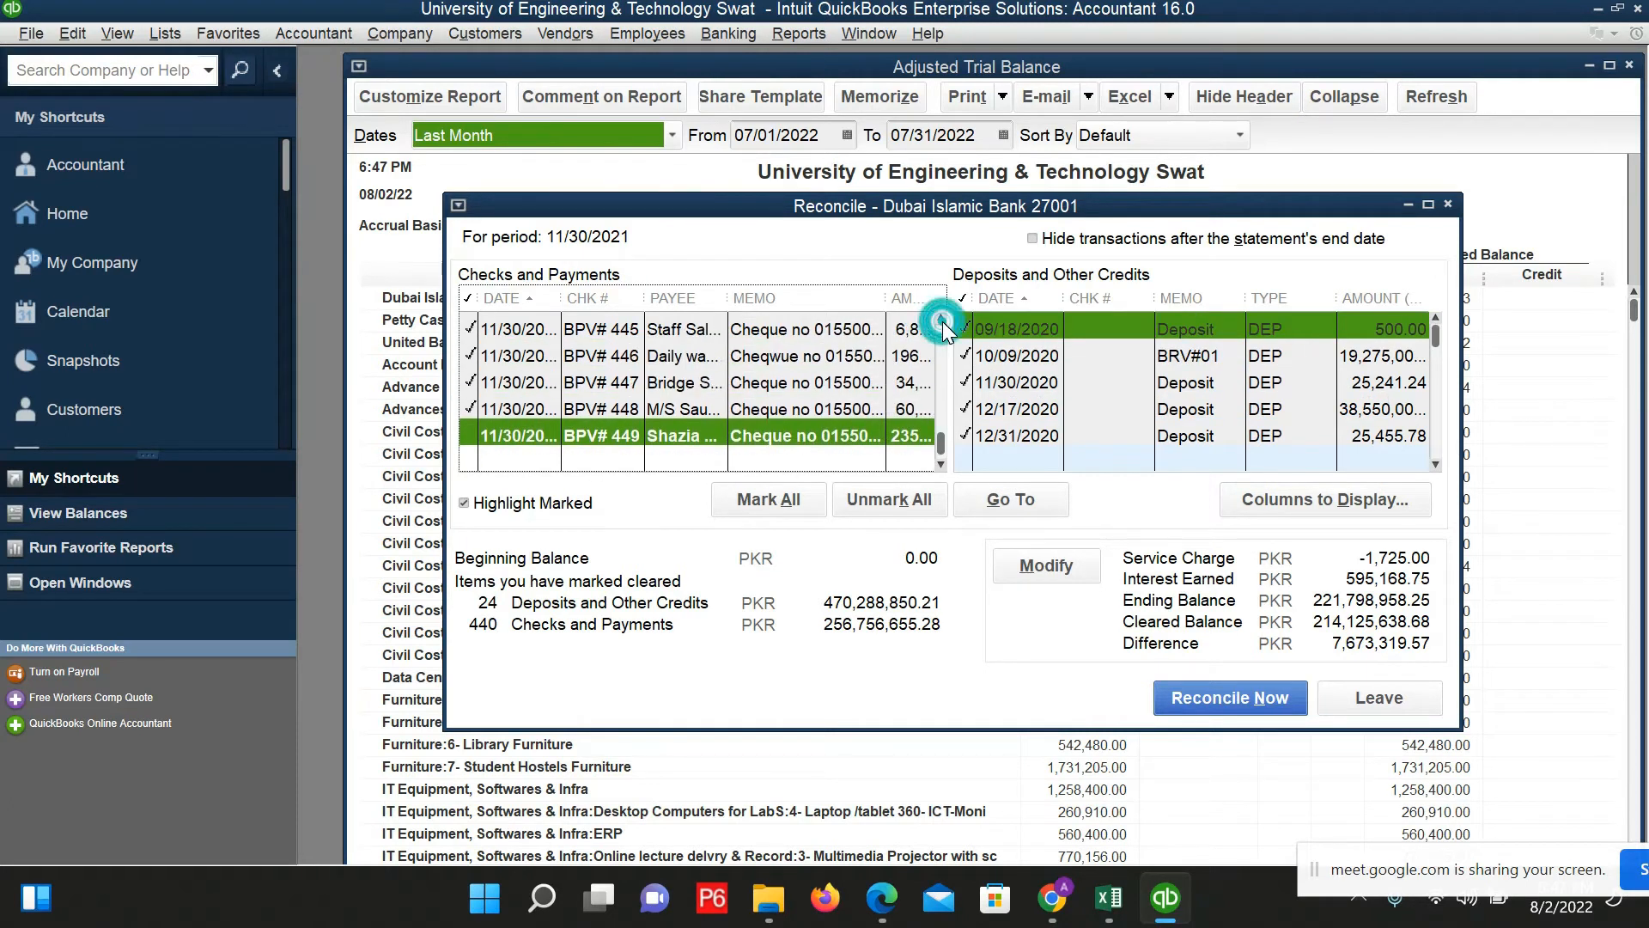
pyautogui.click(523, 406)
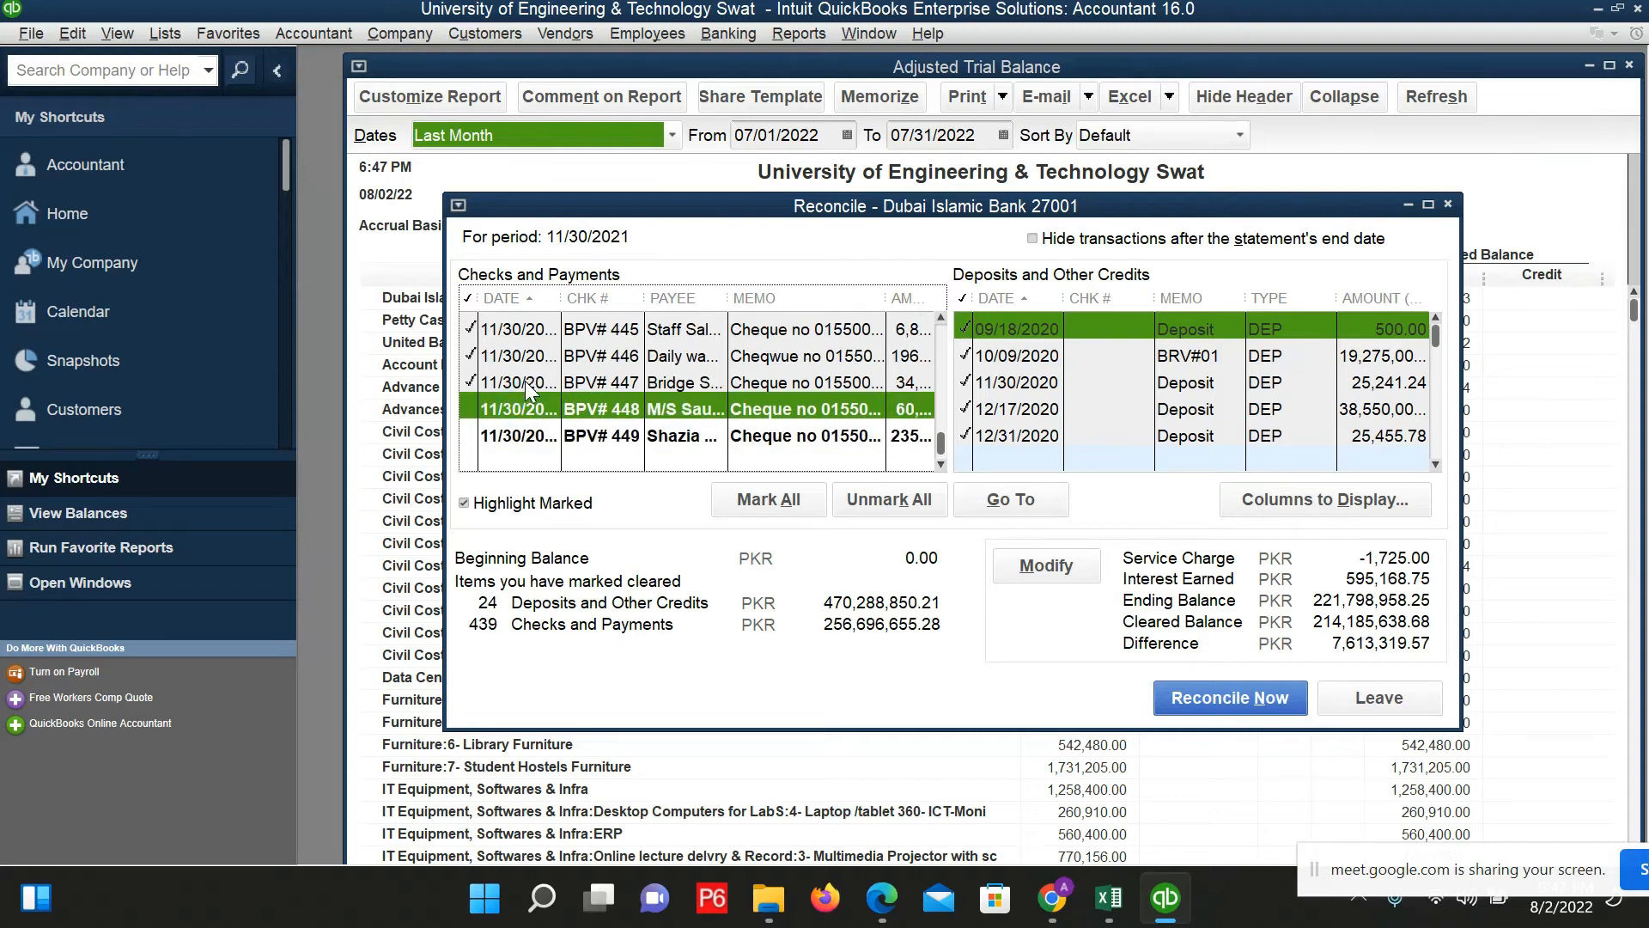
pyautogui.click(524, 381)
pyautogui.click(518, 362)
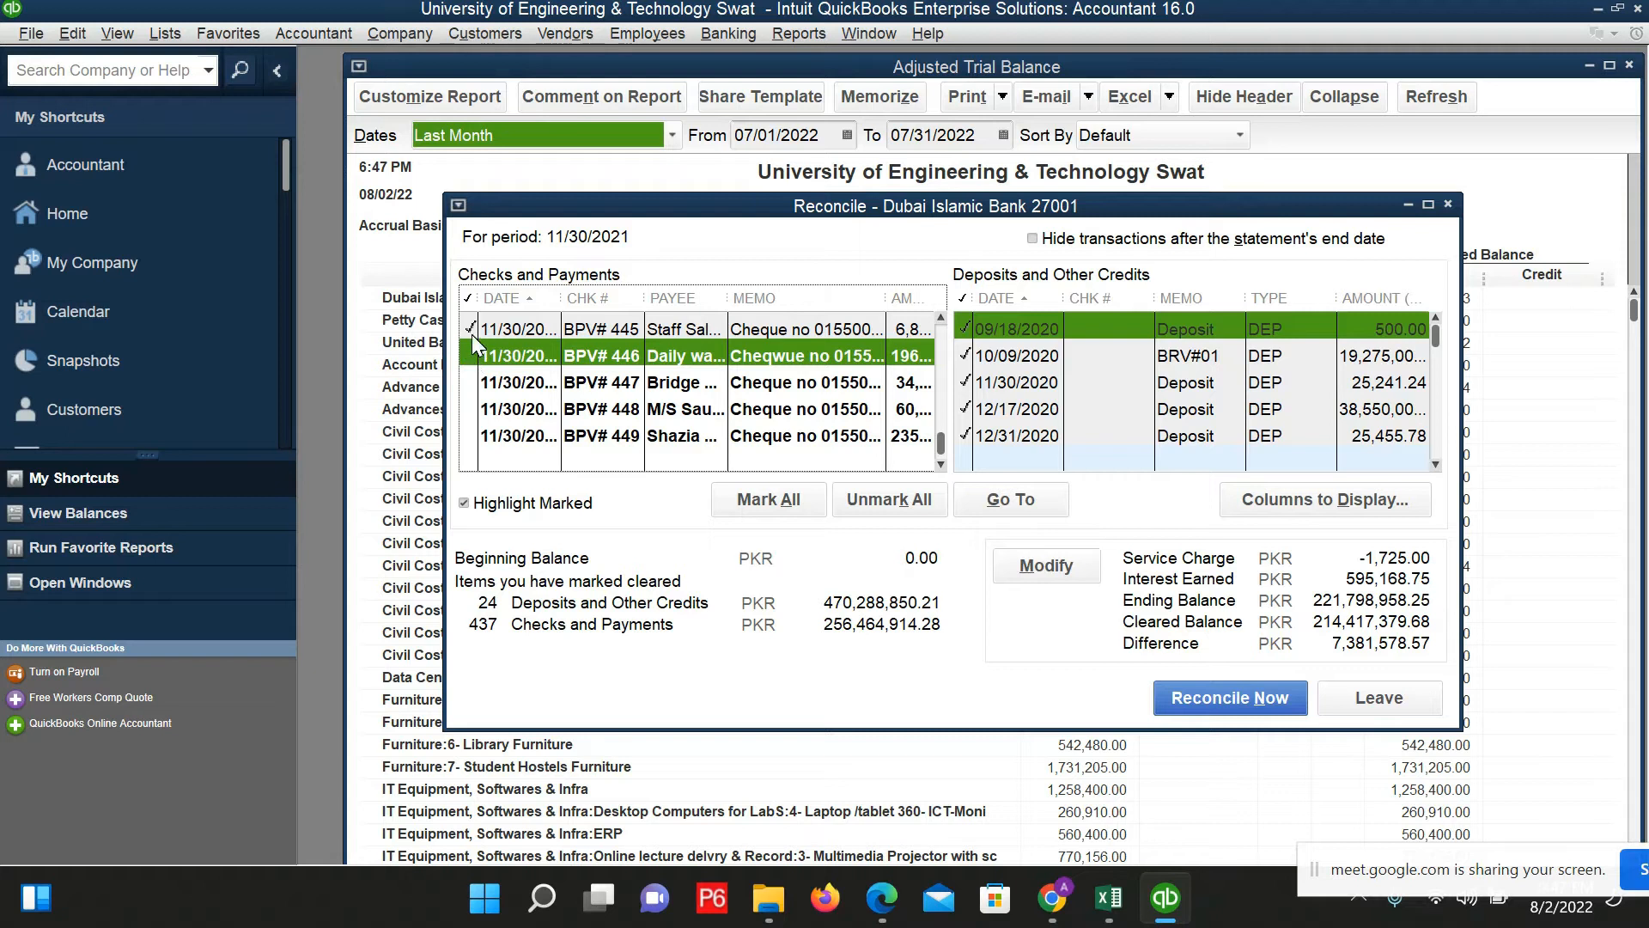
pyautogui.click(472, 331)
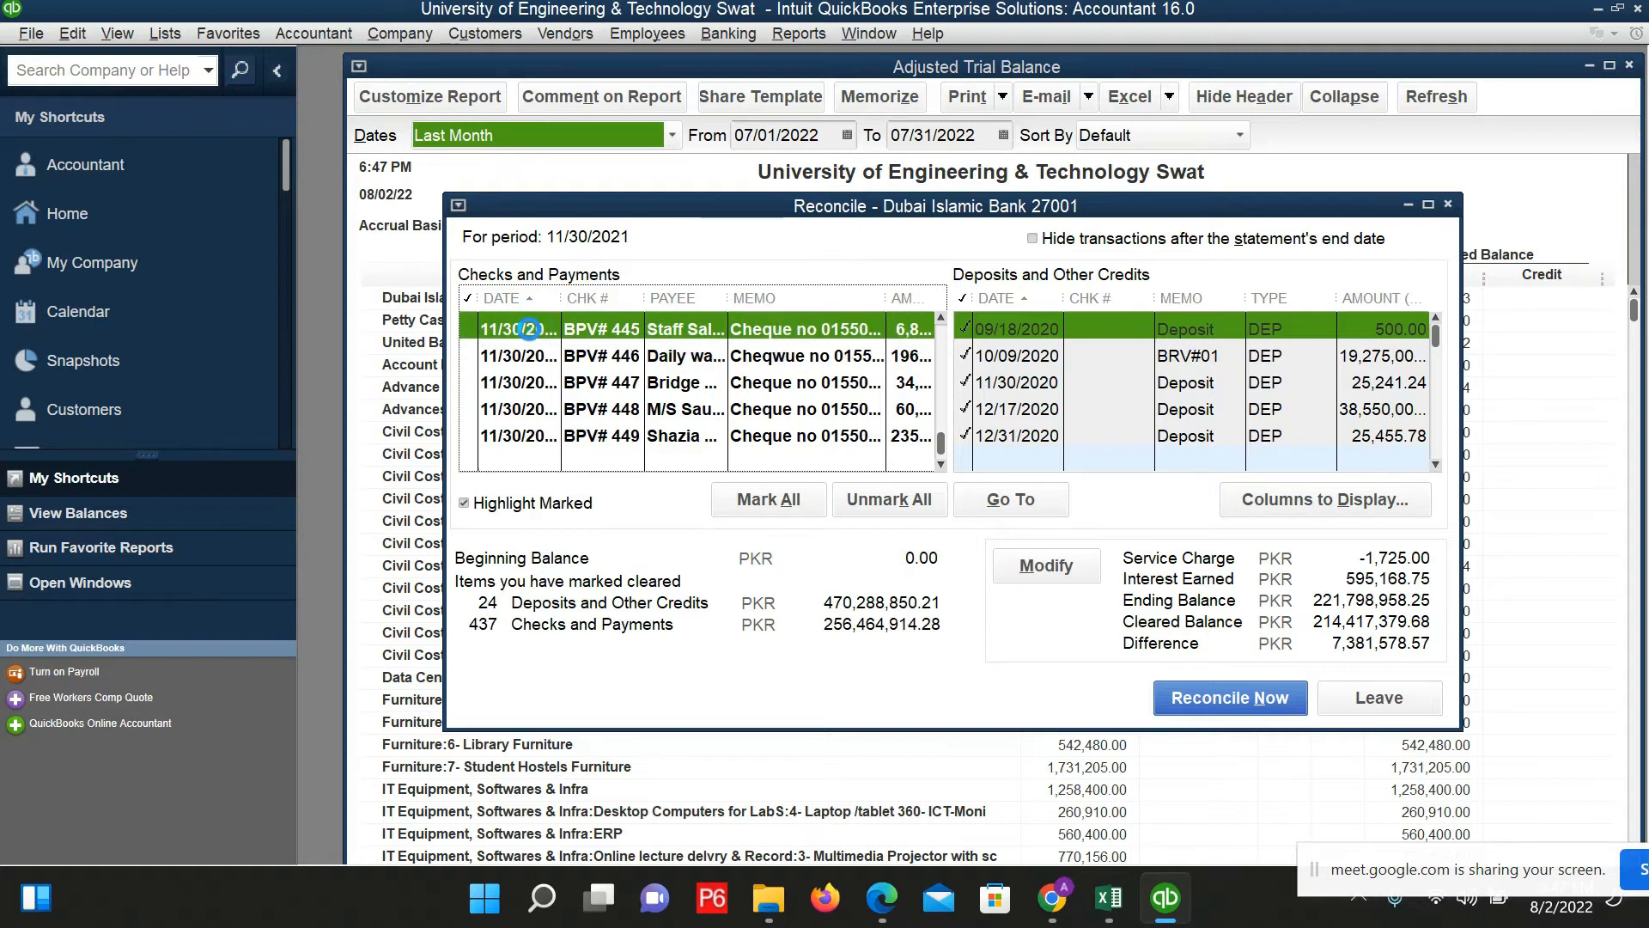
# Step: Search the bank statement for cheque 0015 and compare its entry with payment BPV# 440 in the reconciliation
pyautogui.click(942, 318)
pyautogui.click(942, 318)
pyautogui.click(941, 317)
pyautogui.click(941, 318)
pyautogui.click(941, 318)
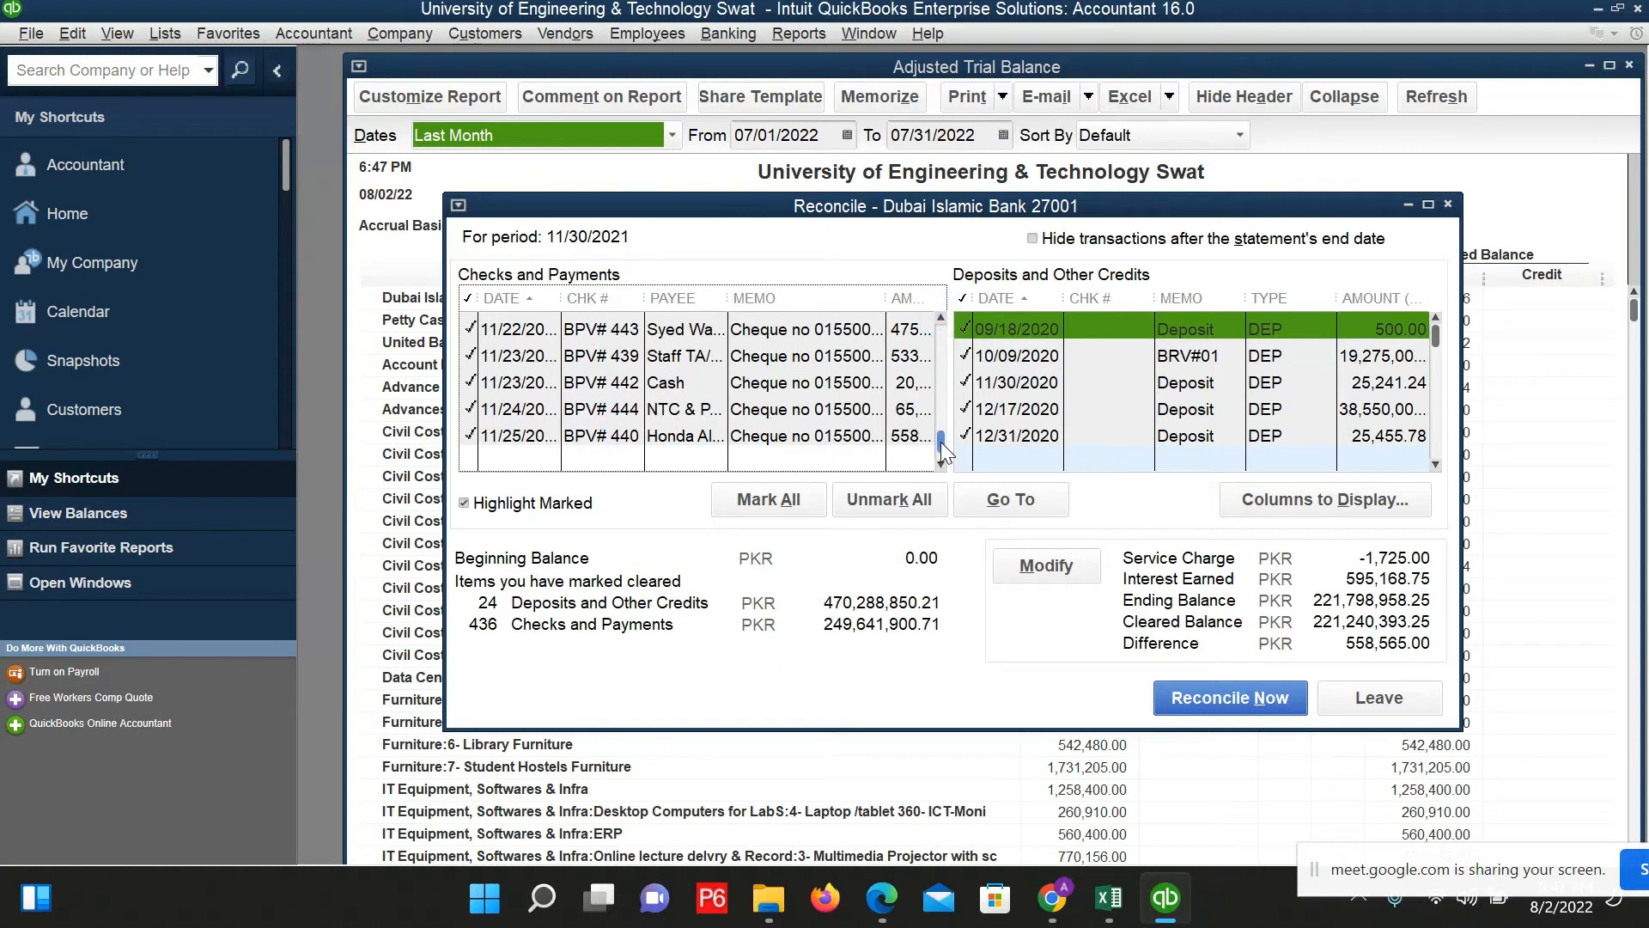
pyautogui.click(942, 464)
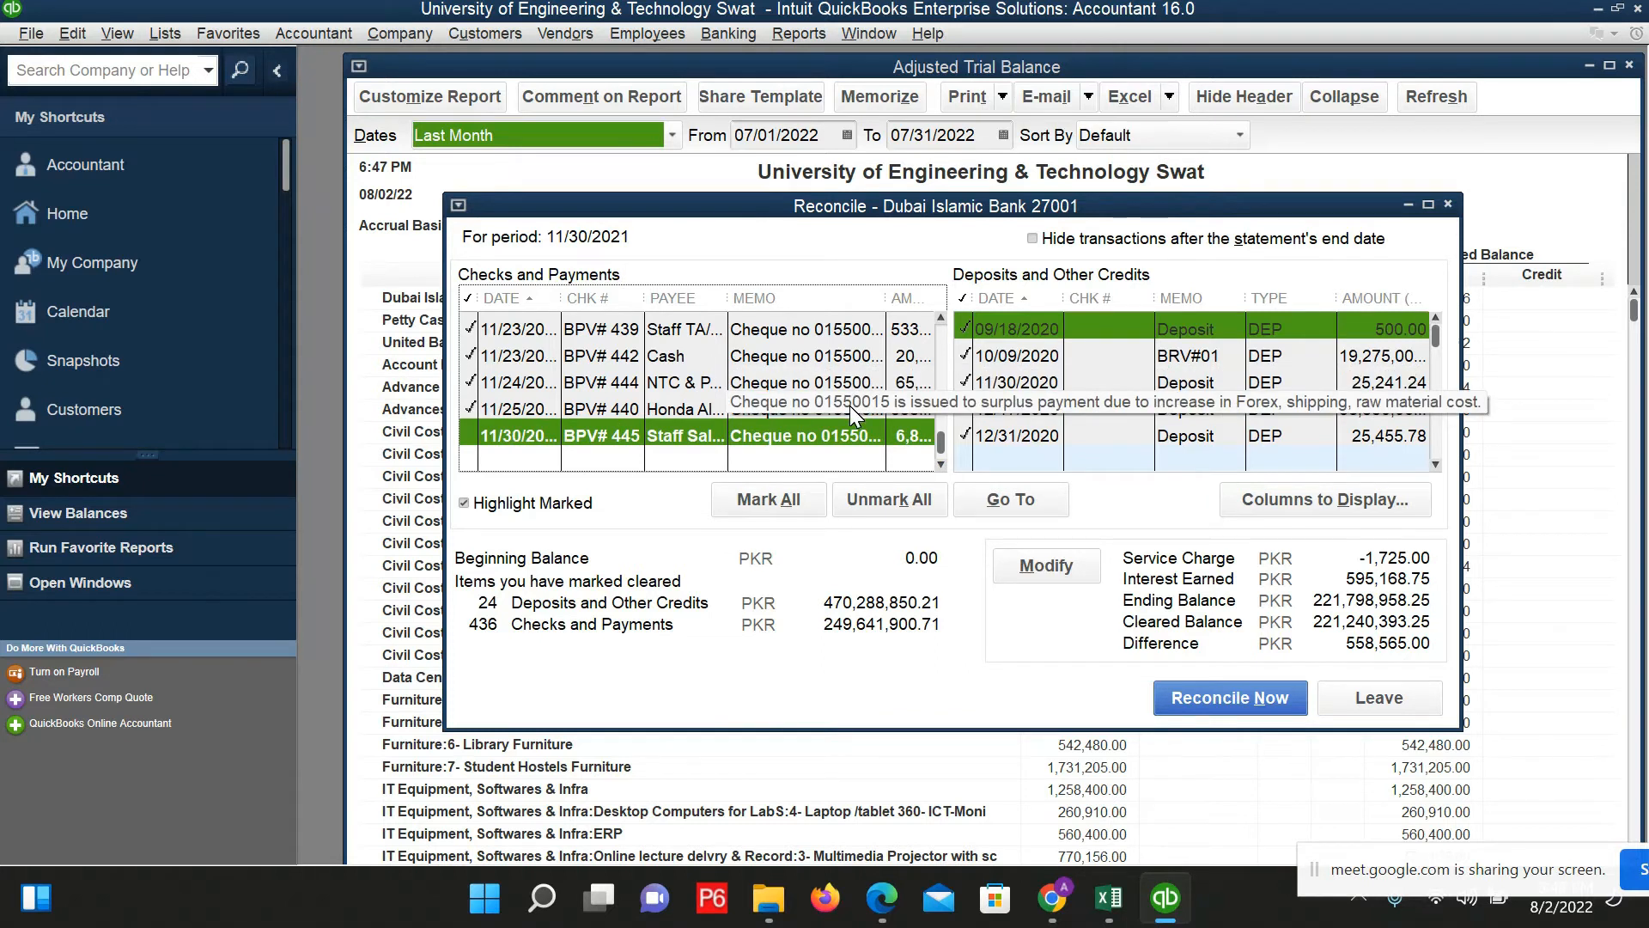
pyautogui.hotkey('alt', 'Tab')
pyautogui.hotkey('ctrl', 'f')
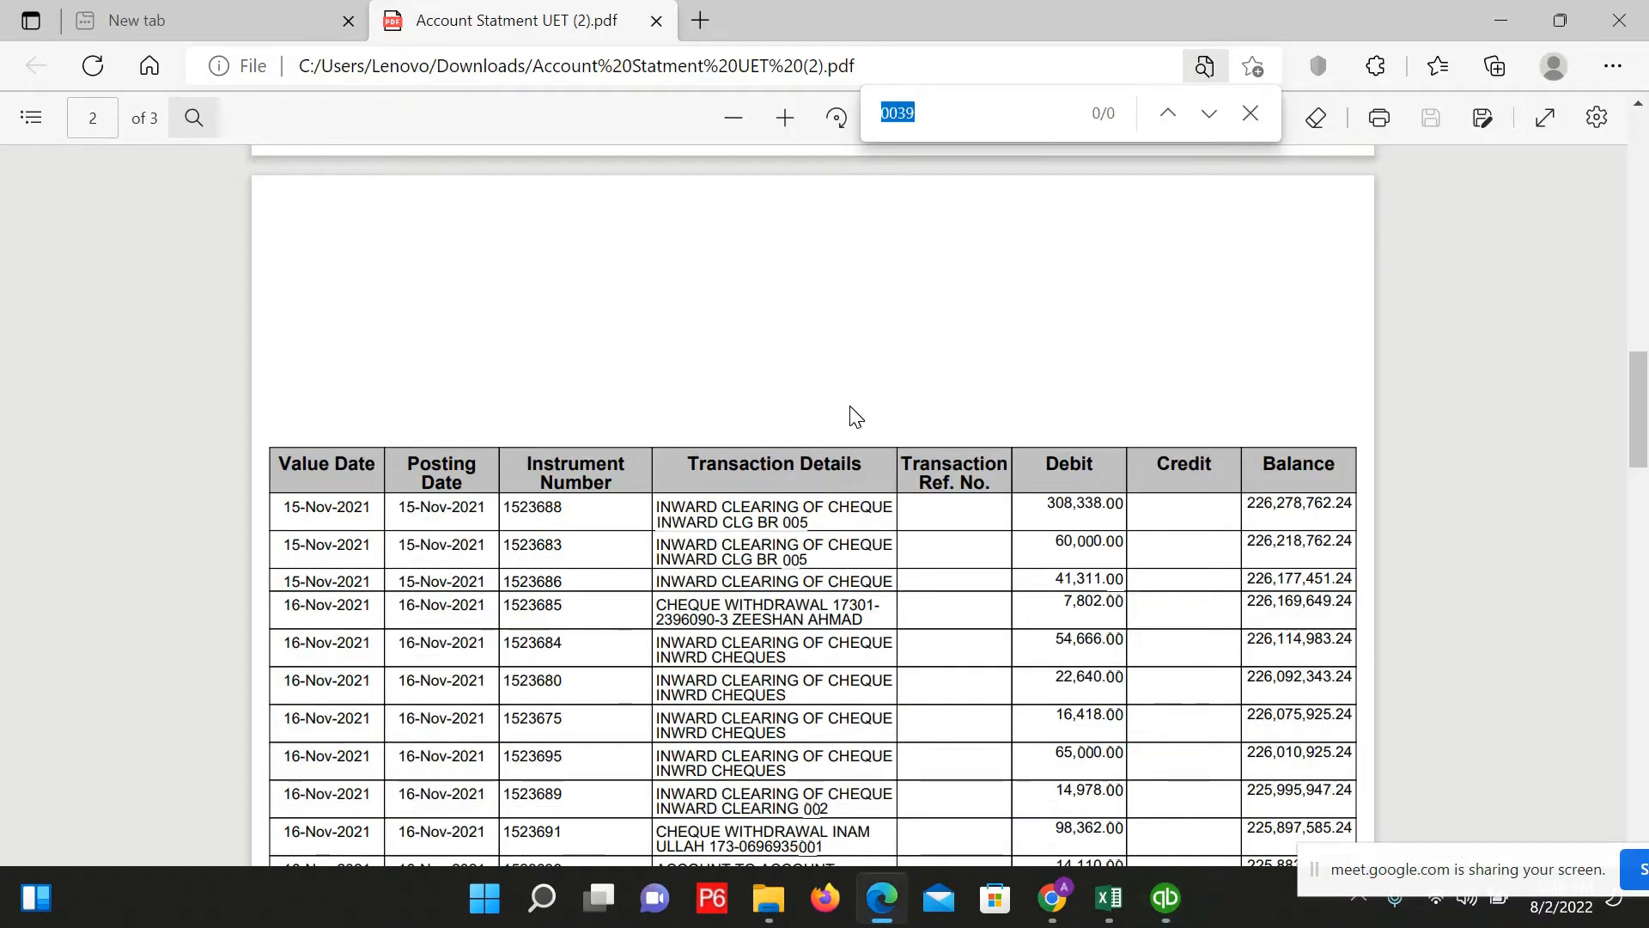
pyautogui.write('0015')
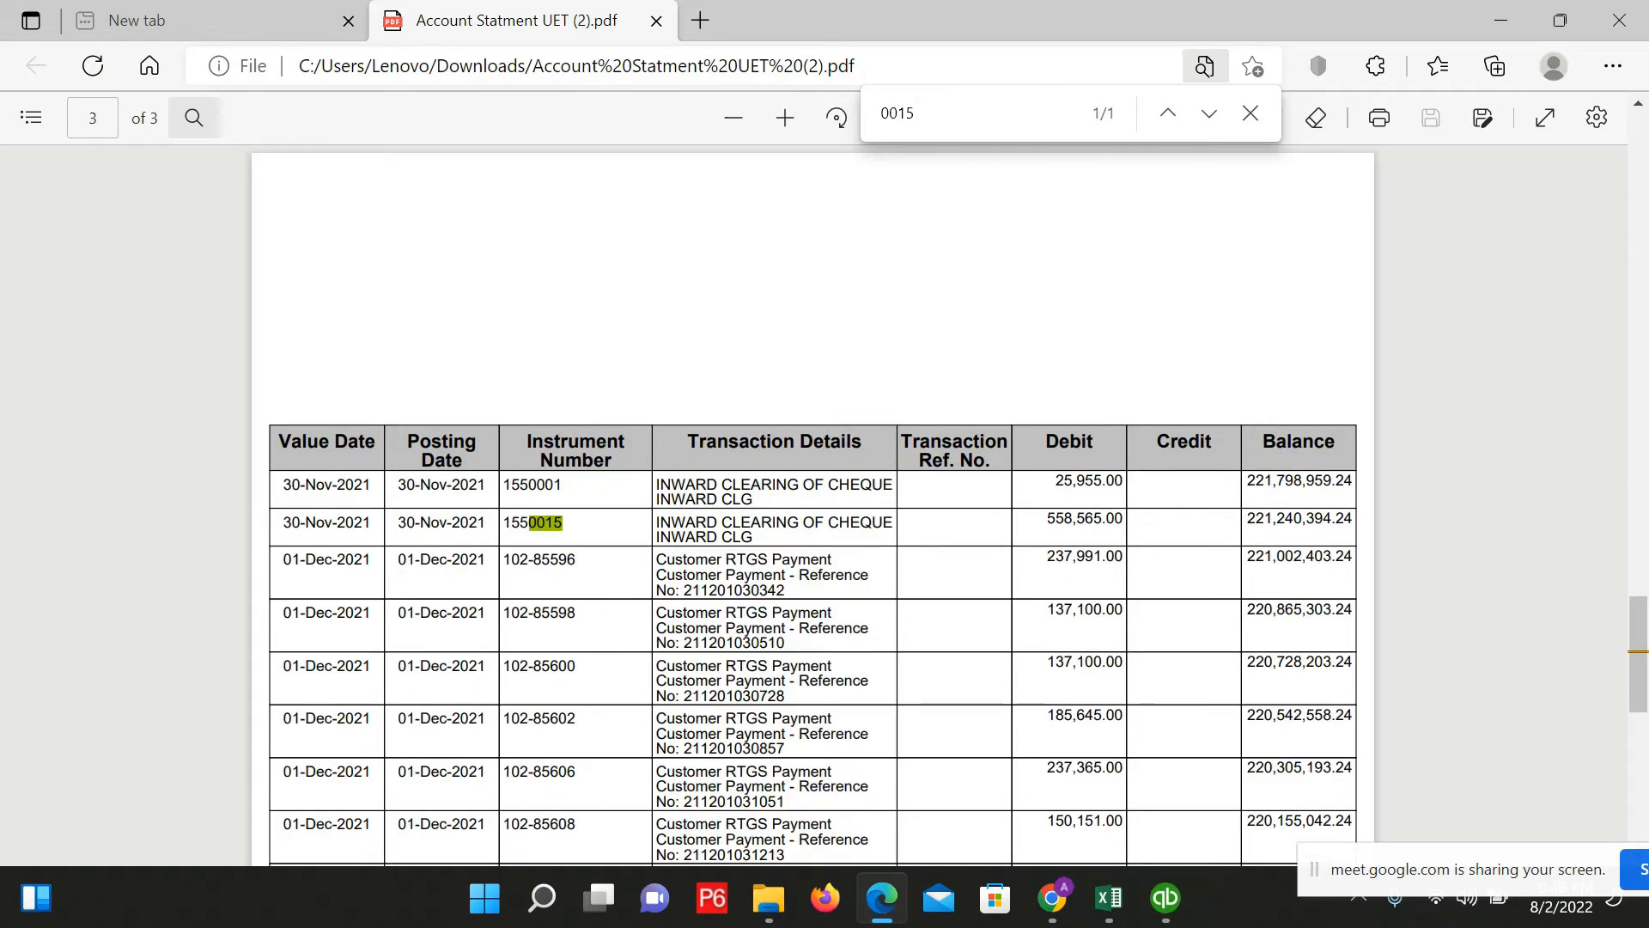
pyautogui.hotkey('alt', 'Tab')
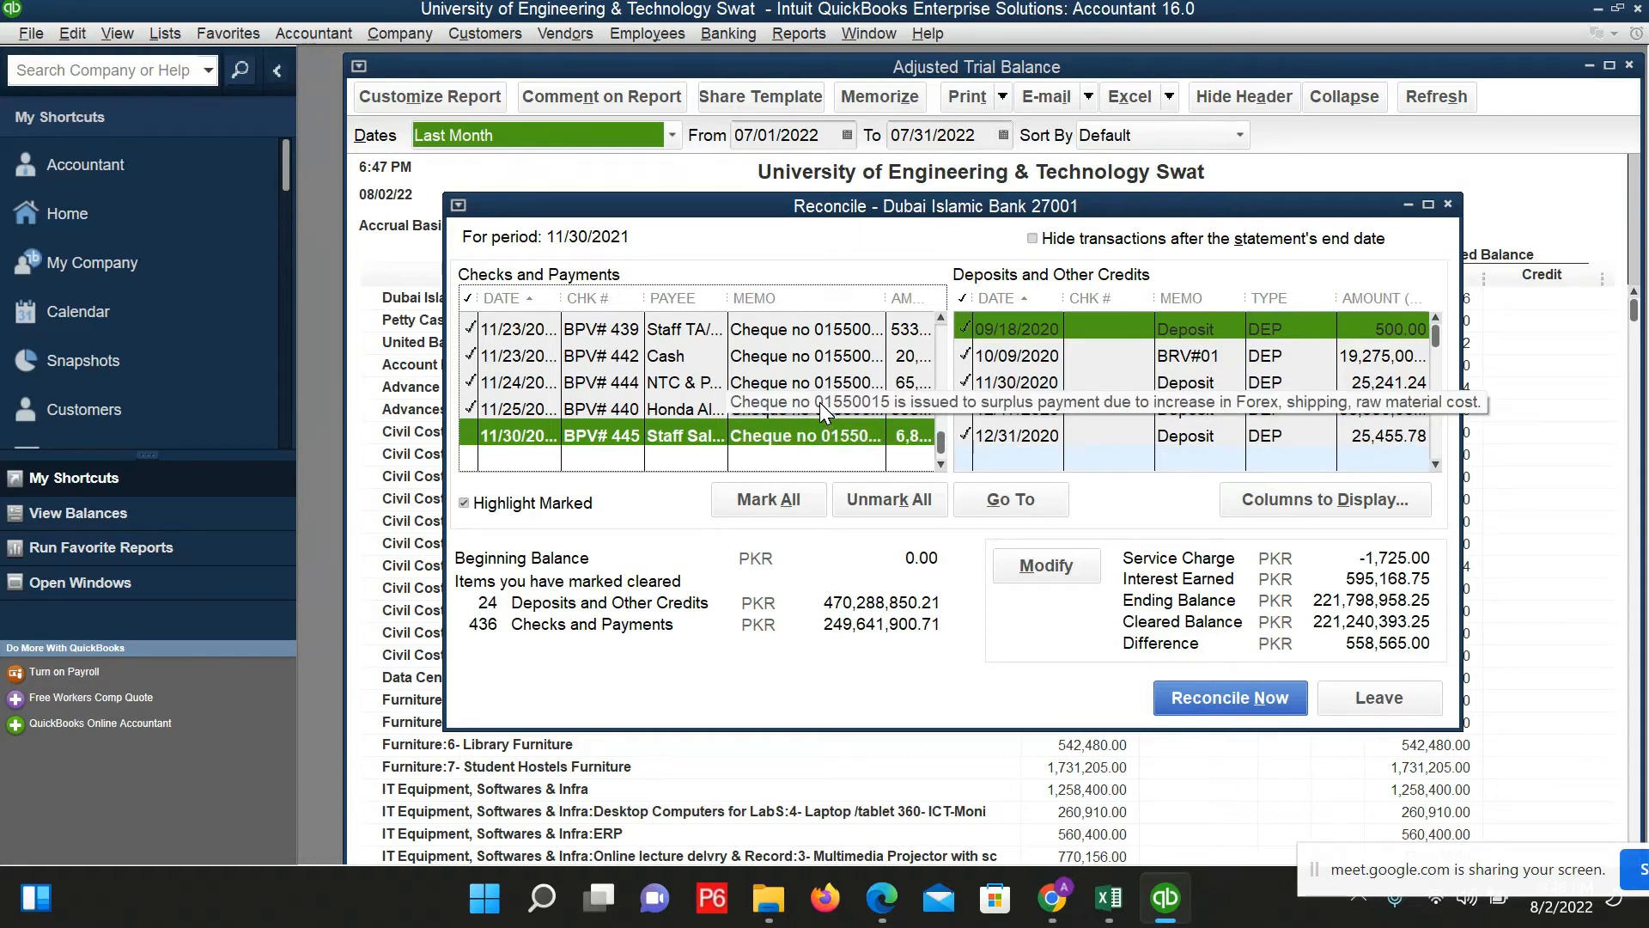
pyautogui.hotkey('alt', 'Tab')
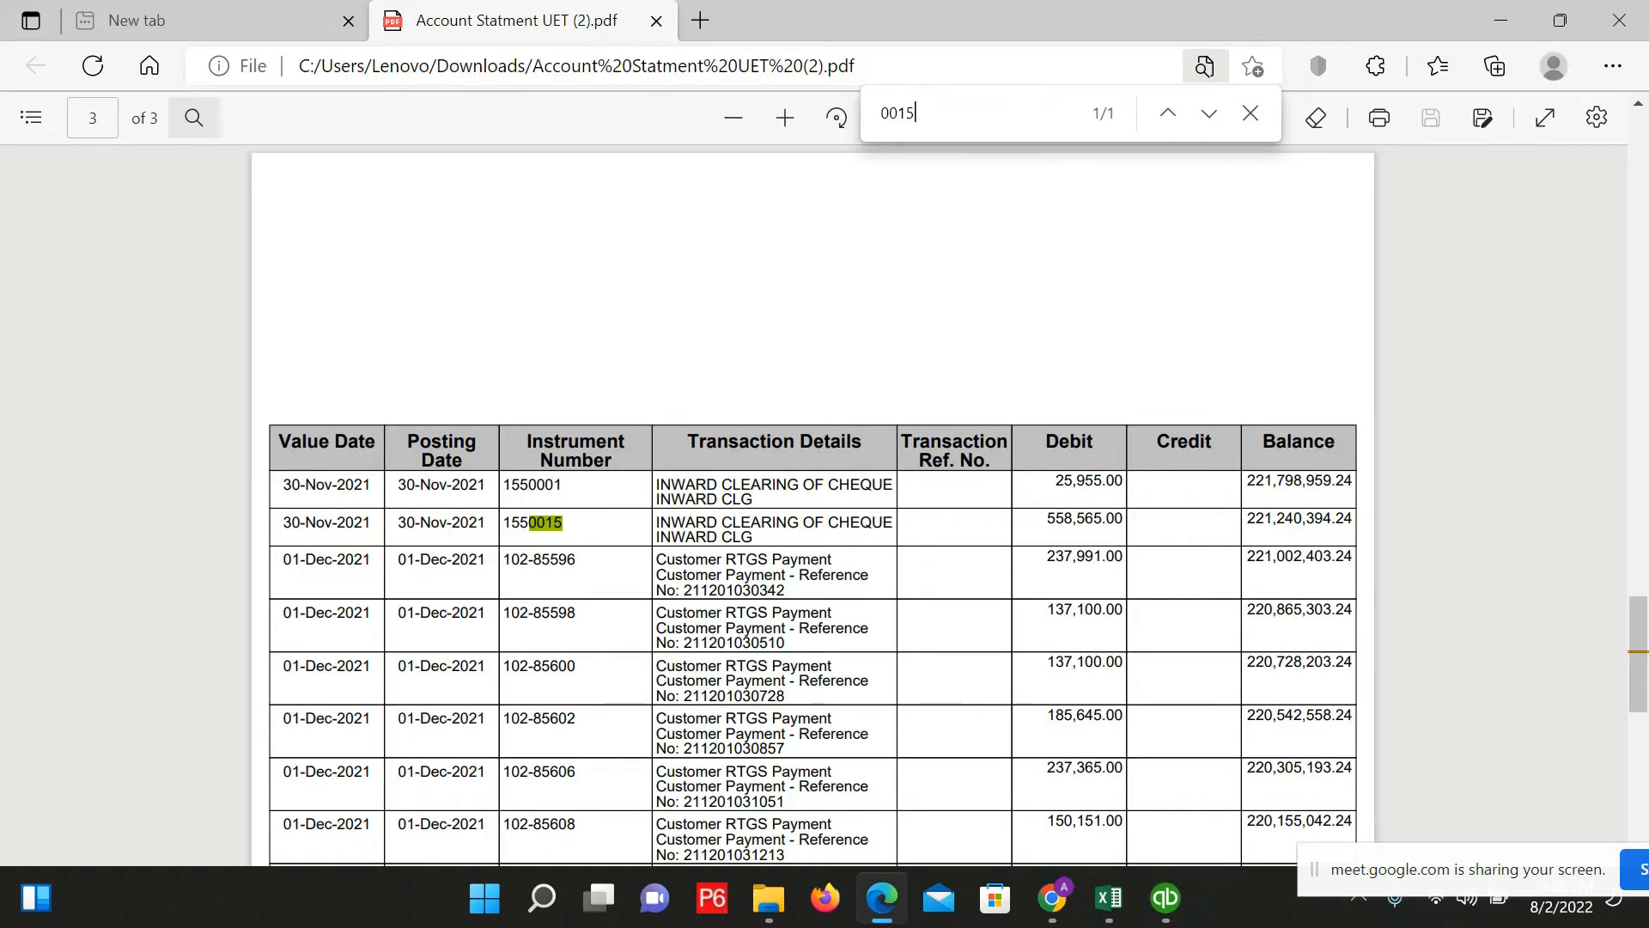
pyautogui.hotkey('alt', 'Tab')
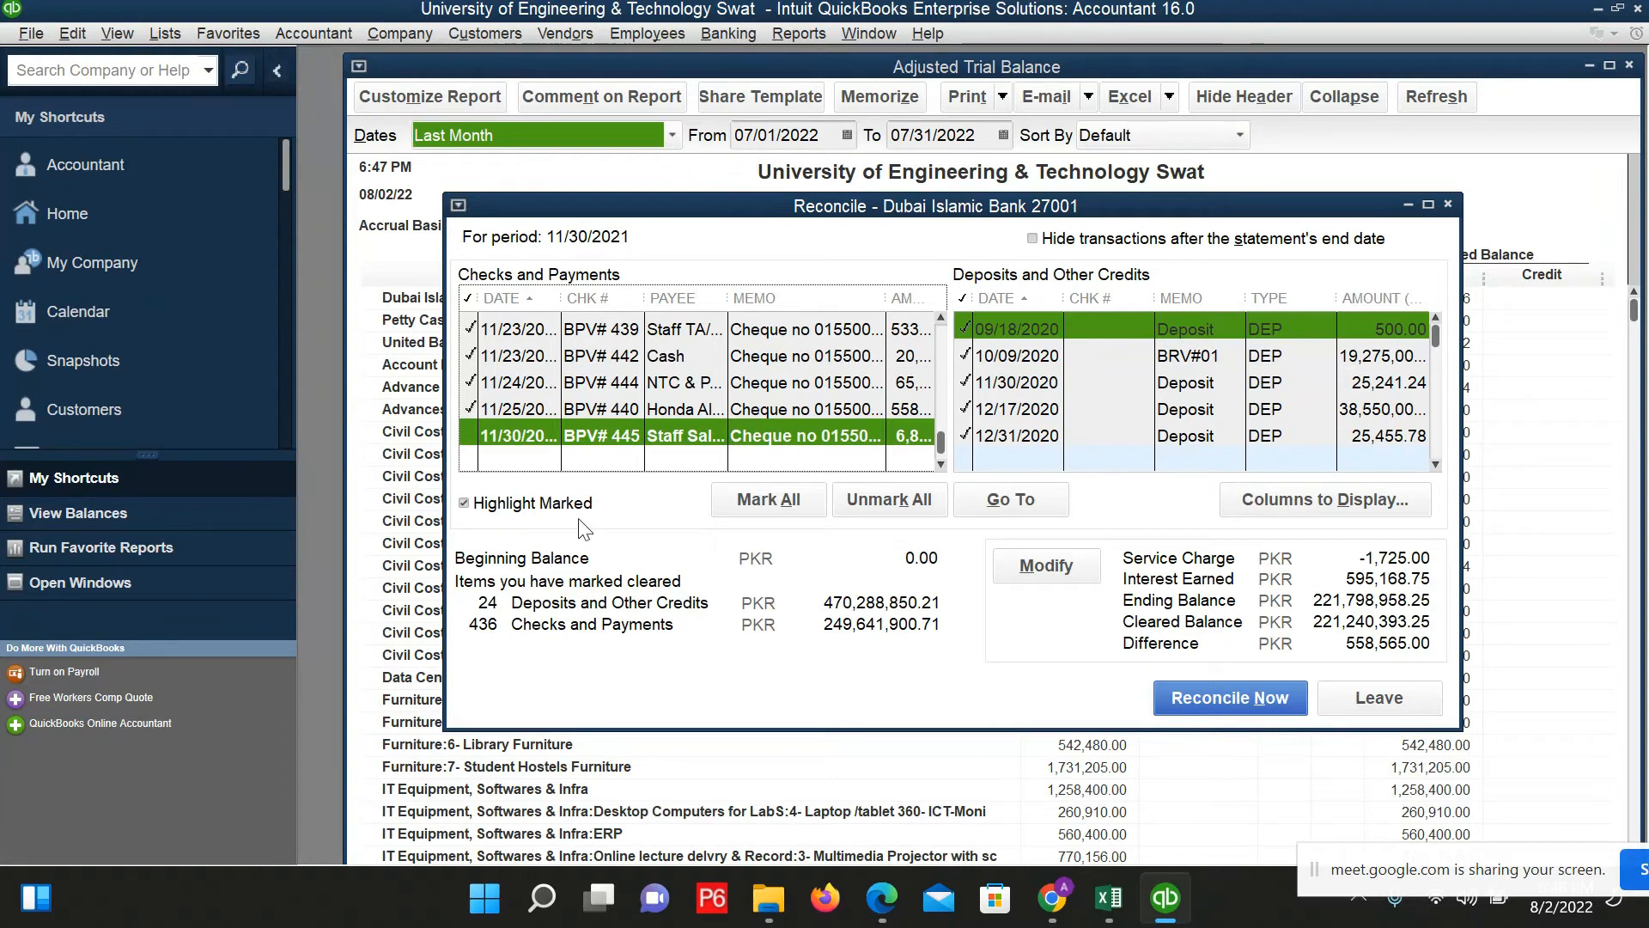
# Step: Try unmarking payment BPV# 440 as cleared while checking the statement balance after cheque 0015, and restore its cleared mark
pyautogui.click(505, 406)
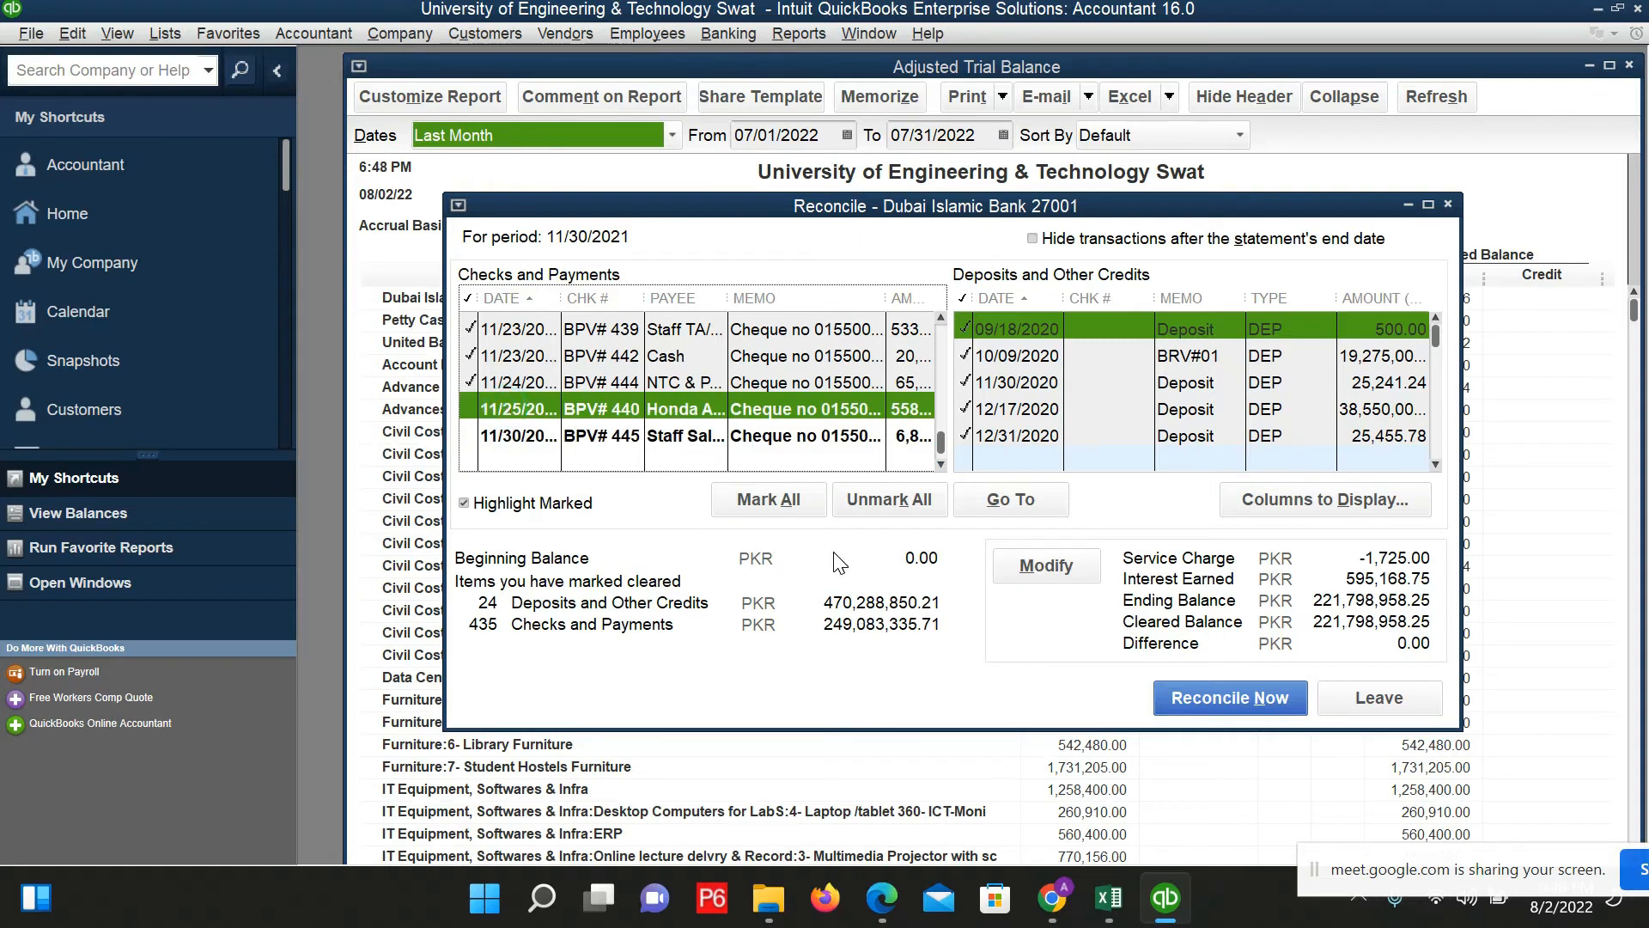
pyautogui.hotkey('alt', 'Tab')
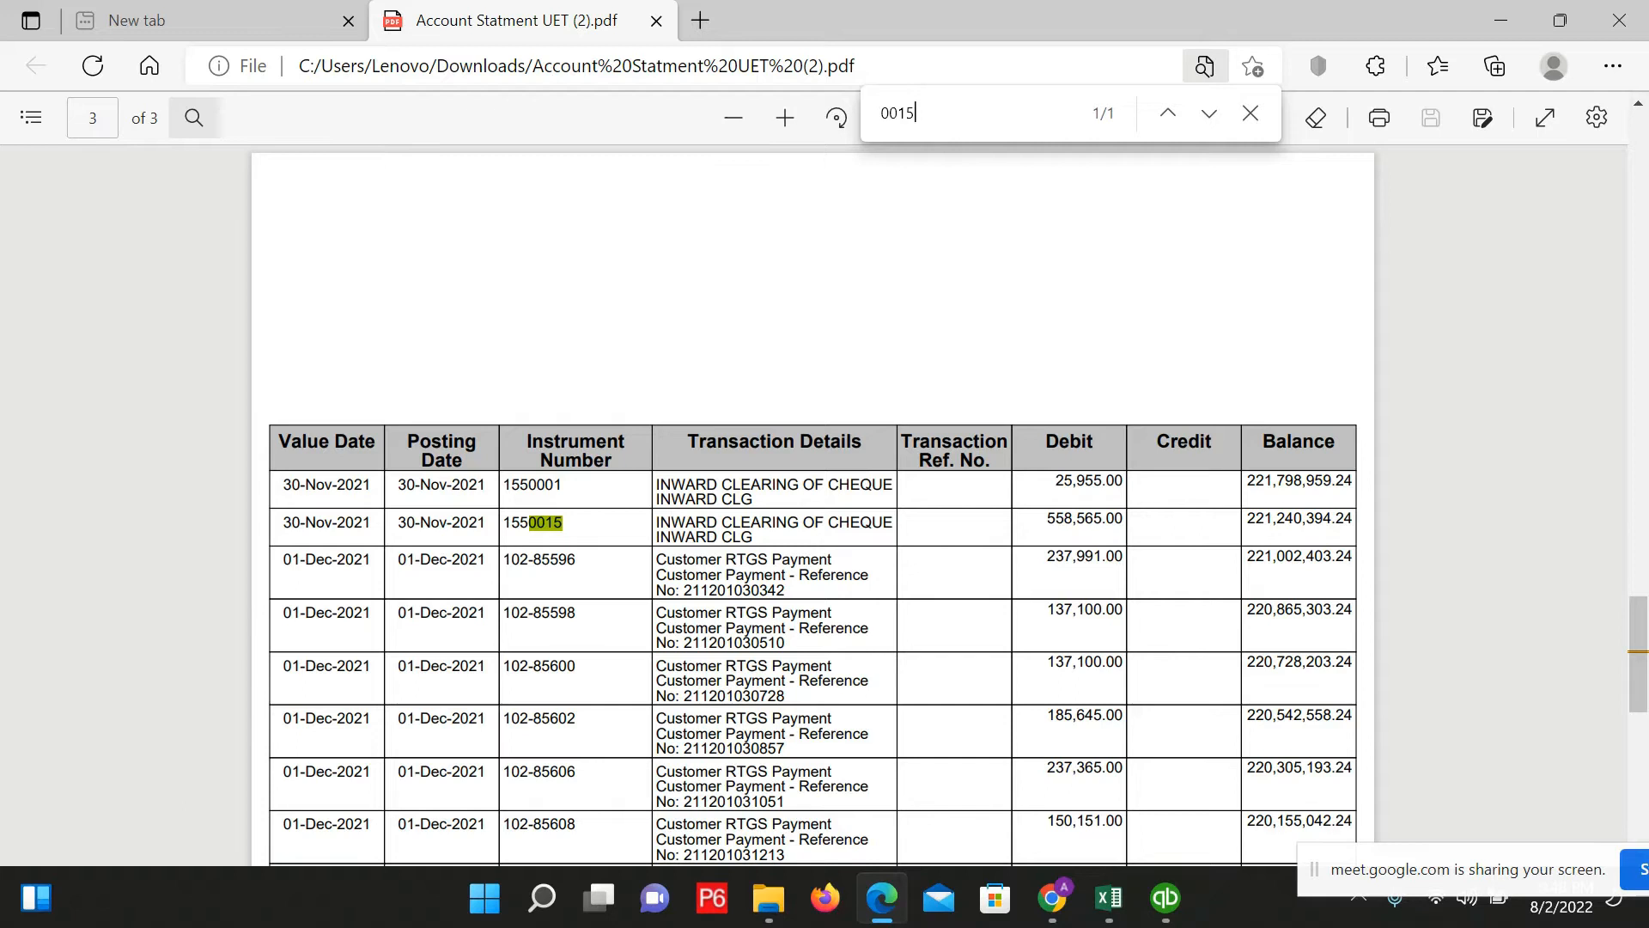
pyautogui.hotkey('alt', 'Tab')
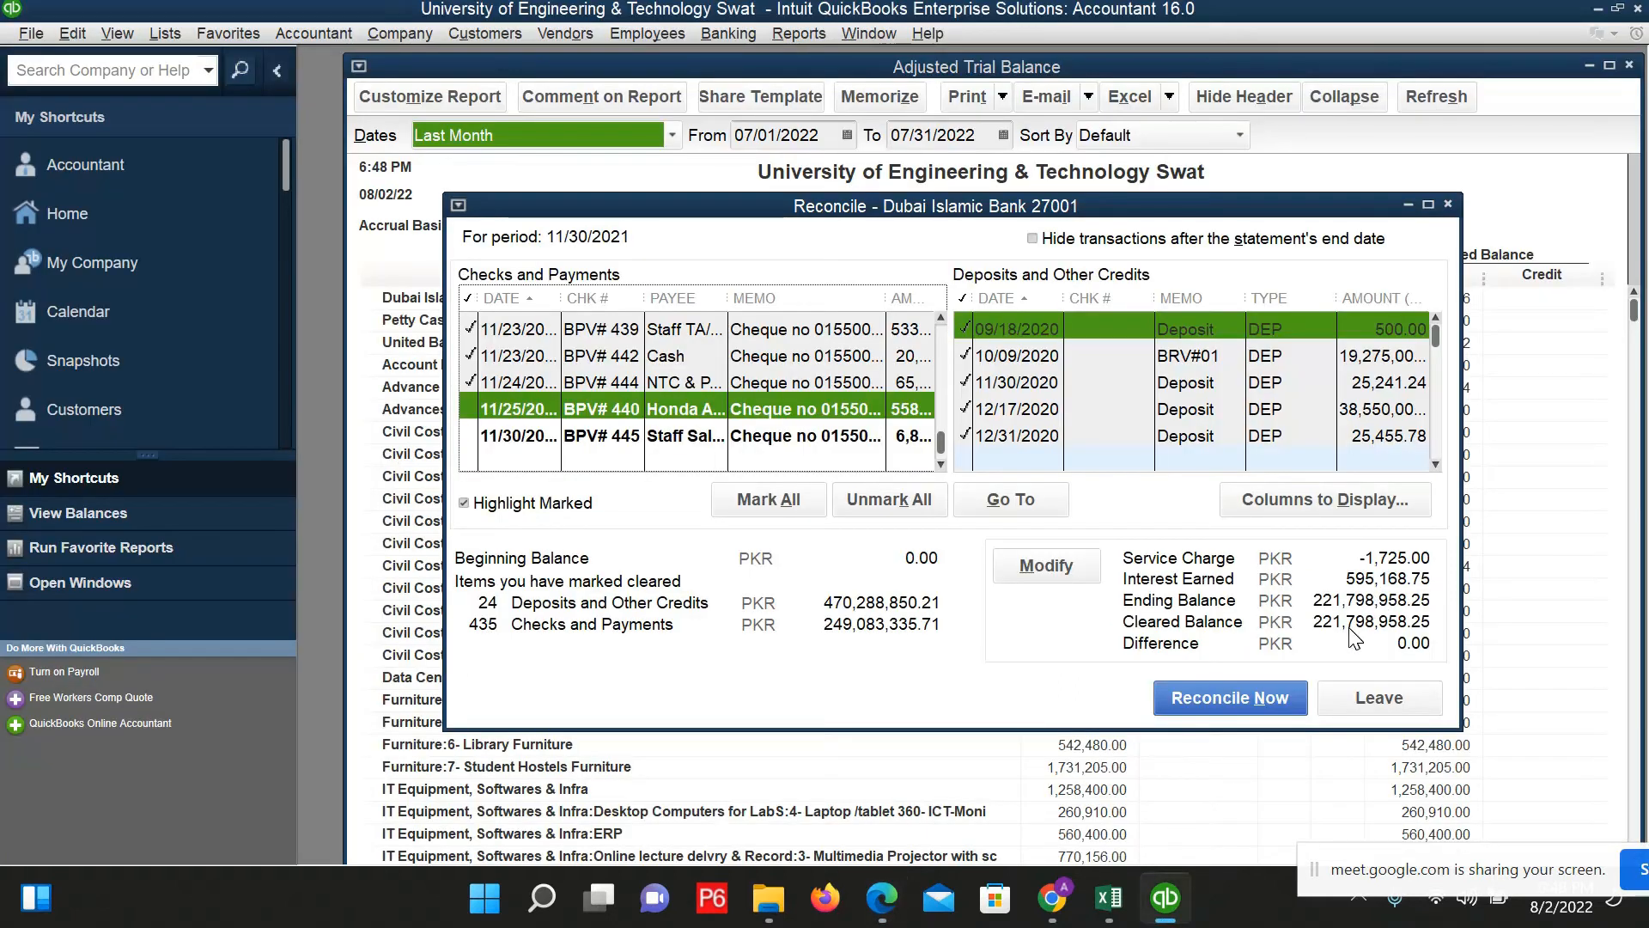
pyautogui.hotkey('alt', 'Tab')
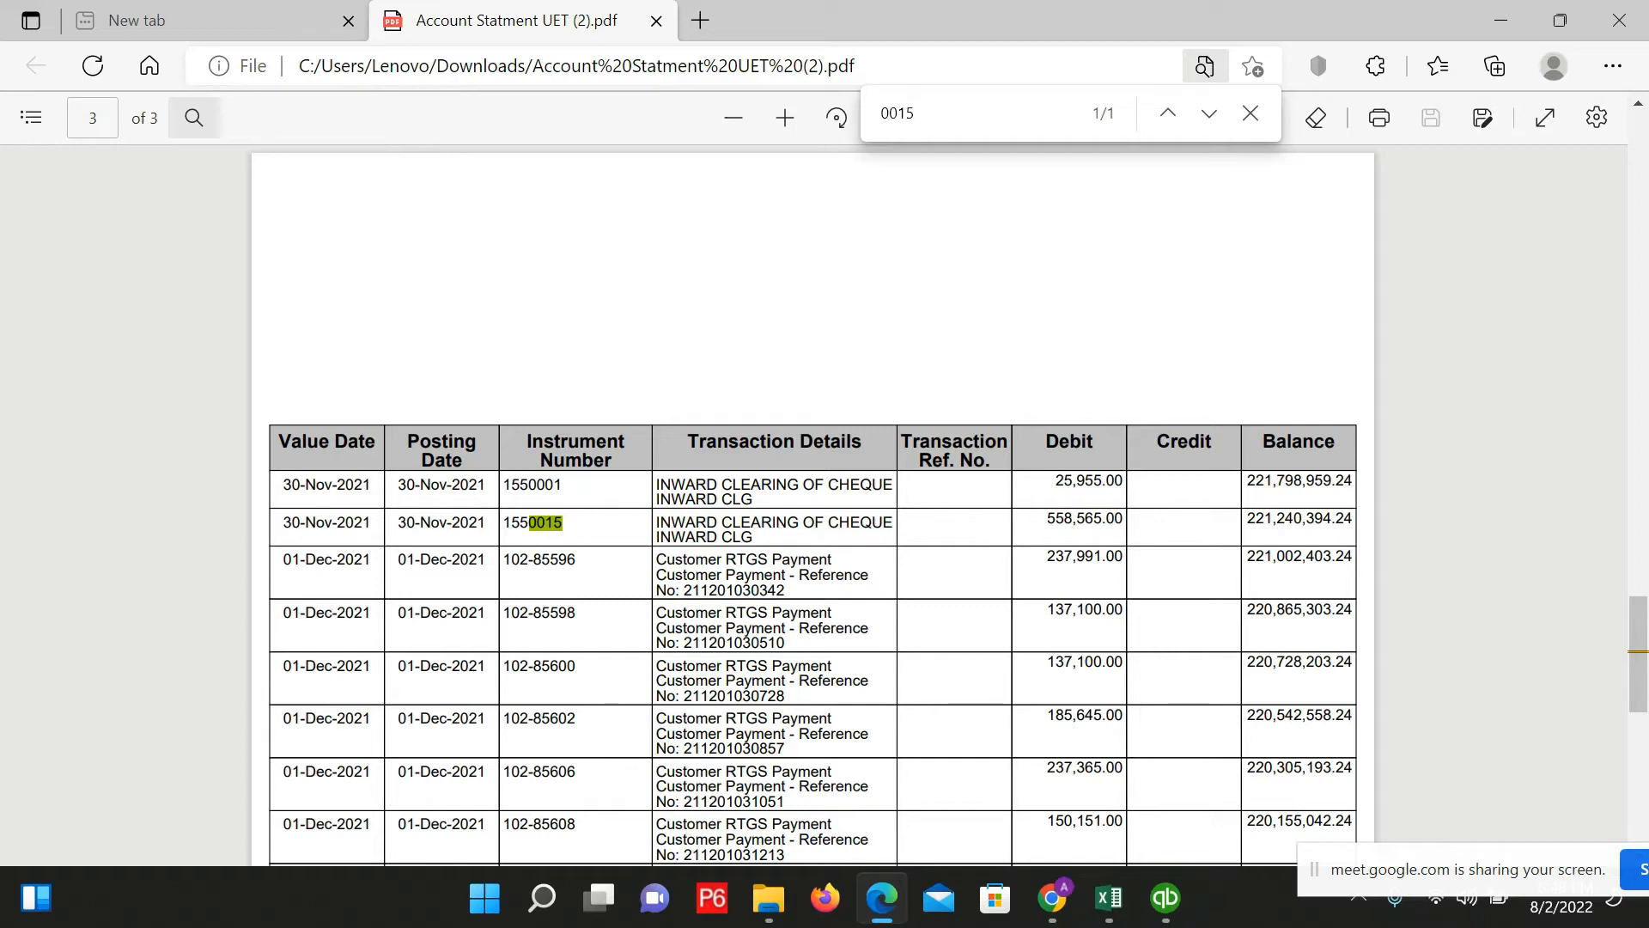
pyautogui.moveTo(1243, 518); pyautogui.dragTo(1353, 519)
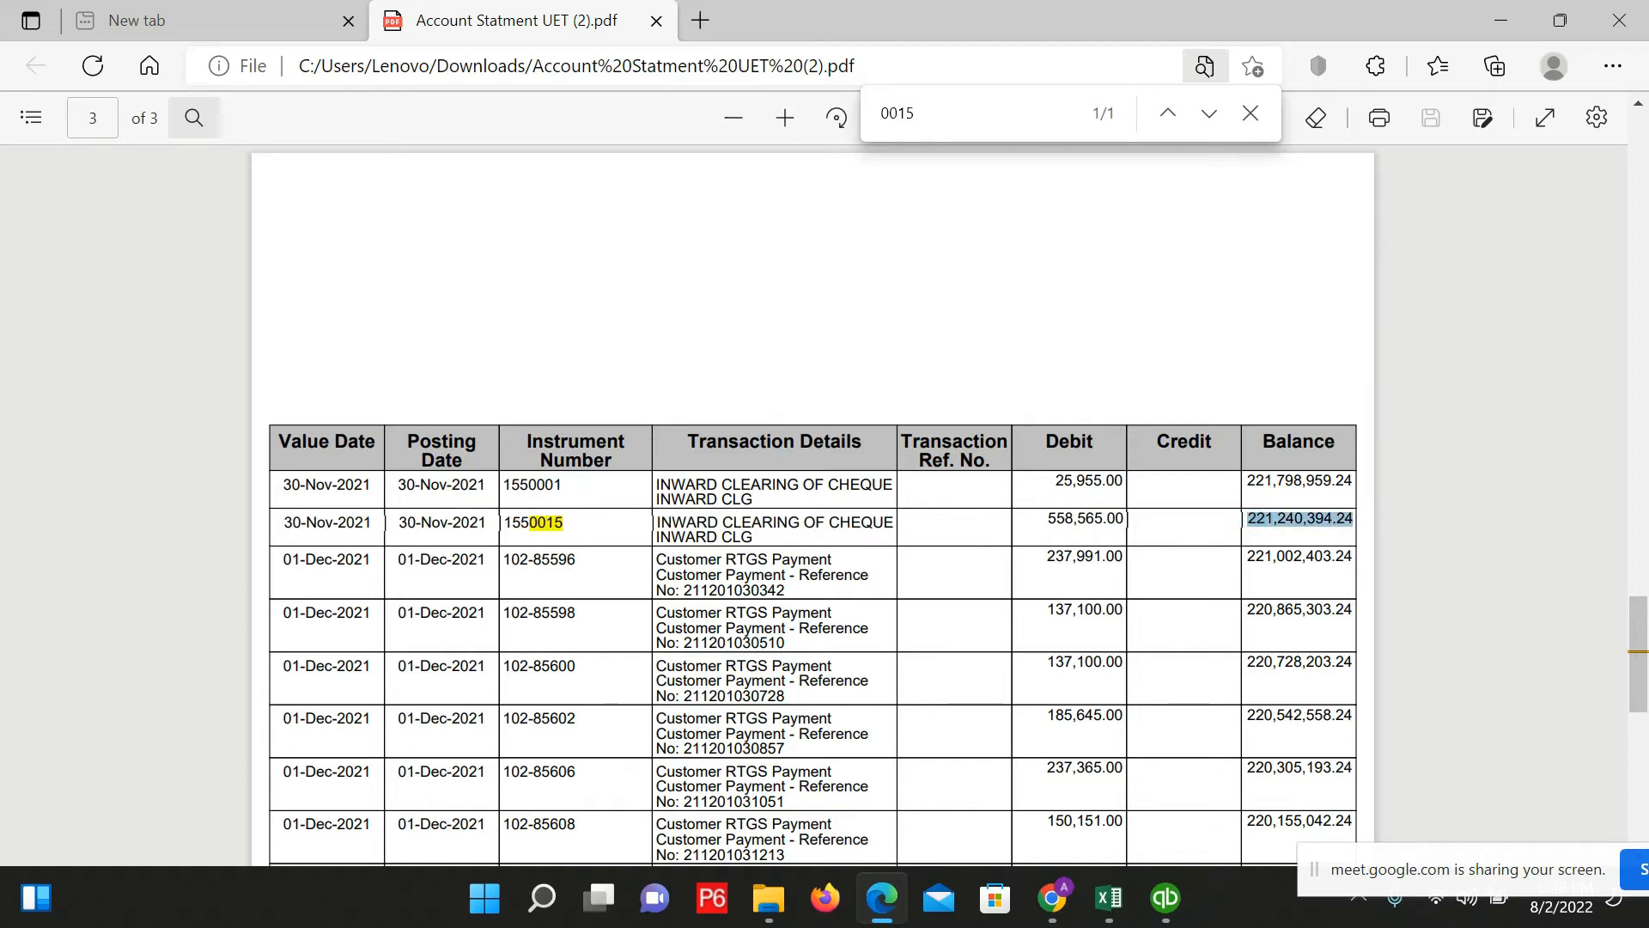
pyautogui.hotkey('alt', 'Tab')
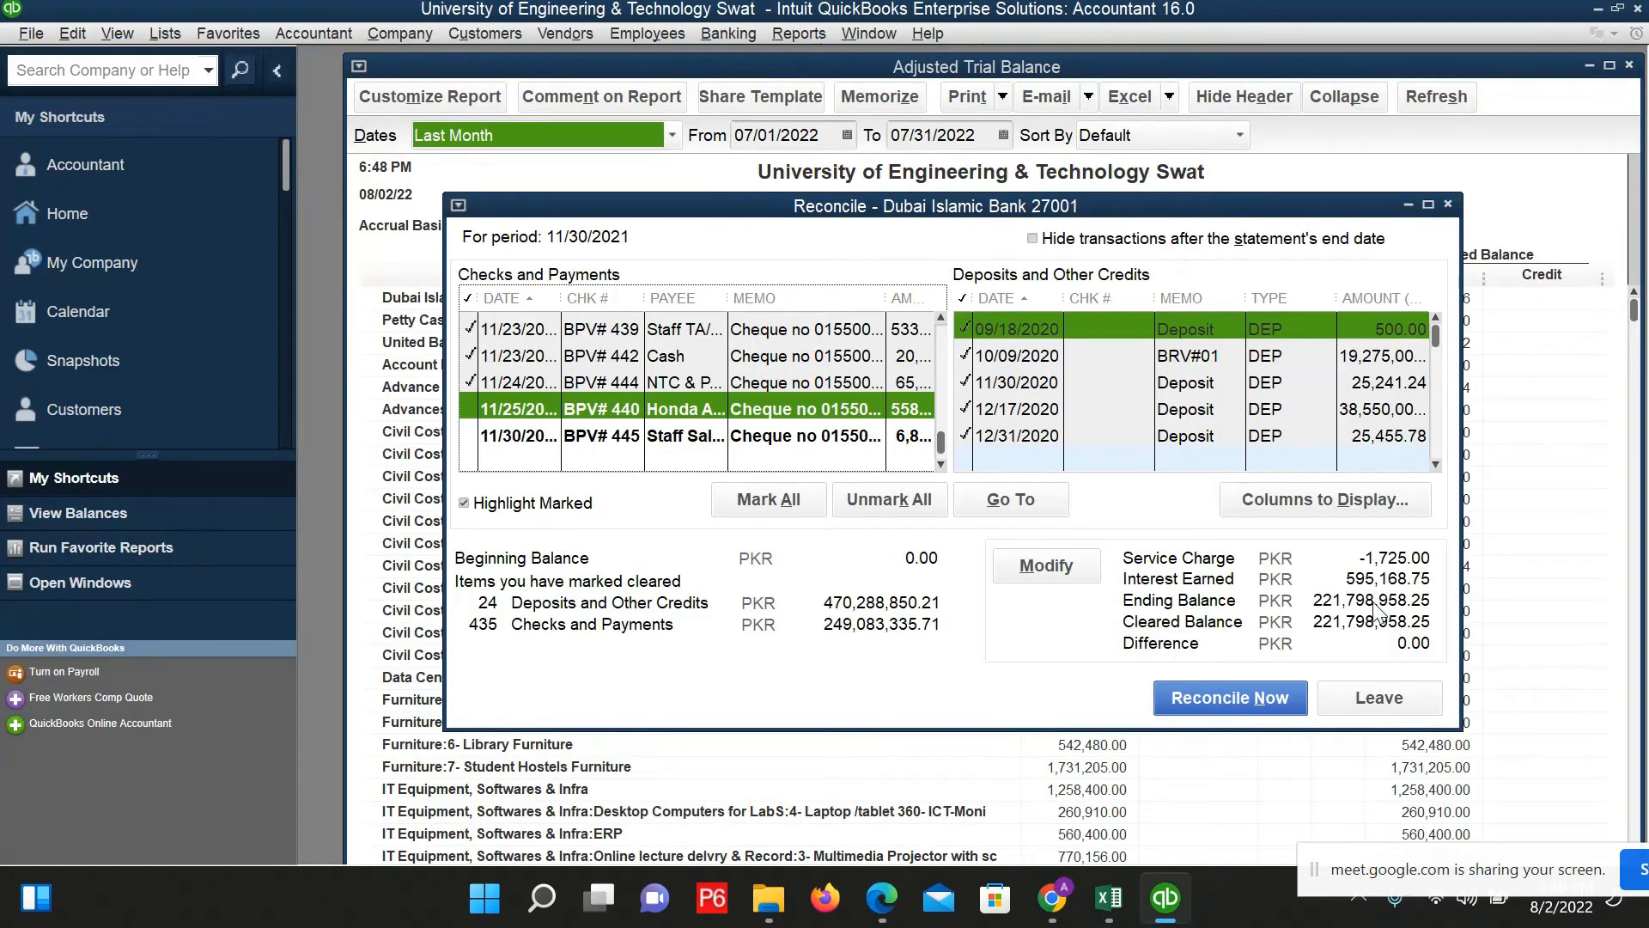
pyautogui.click(465, 409)
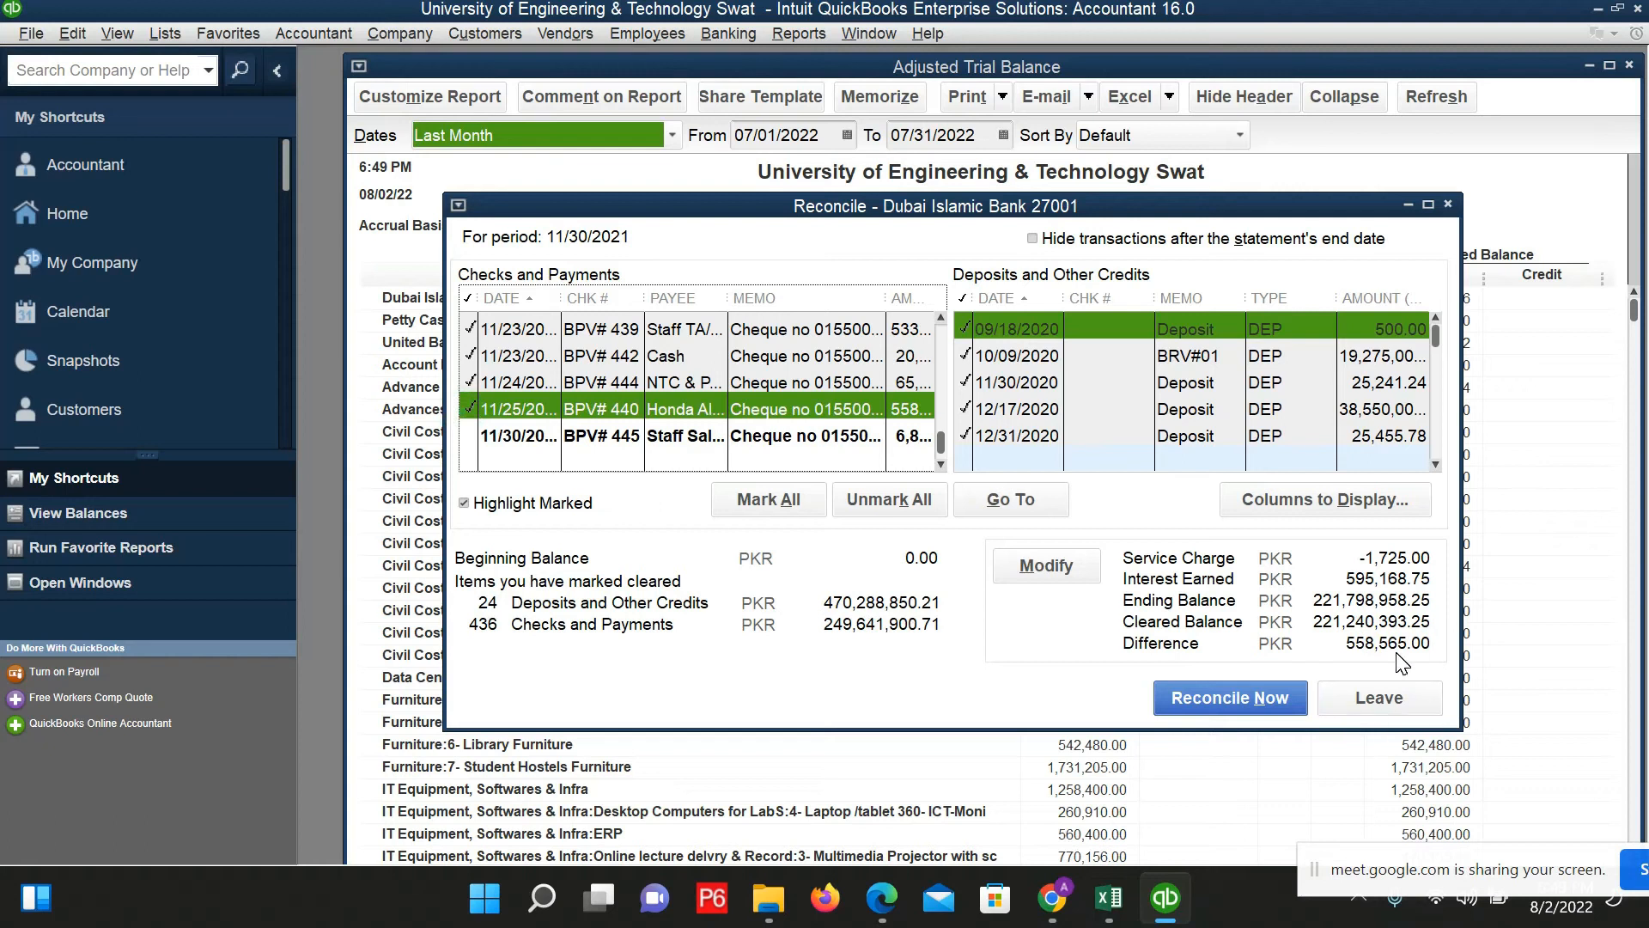
# Step: Compare the statement balance on the cheque 1550001 row with the ending and cleared balances in the reconciliation
pyautogui.hotkey('alt', 'Tab')
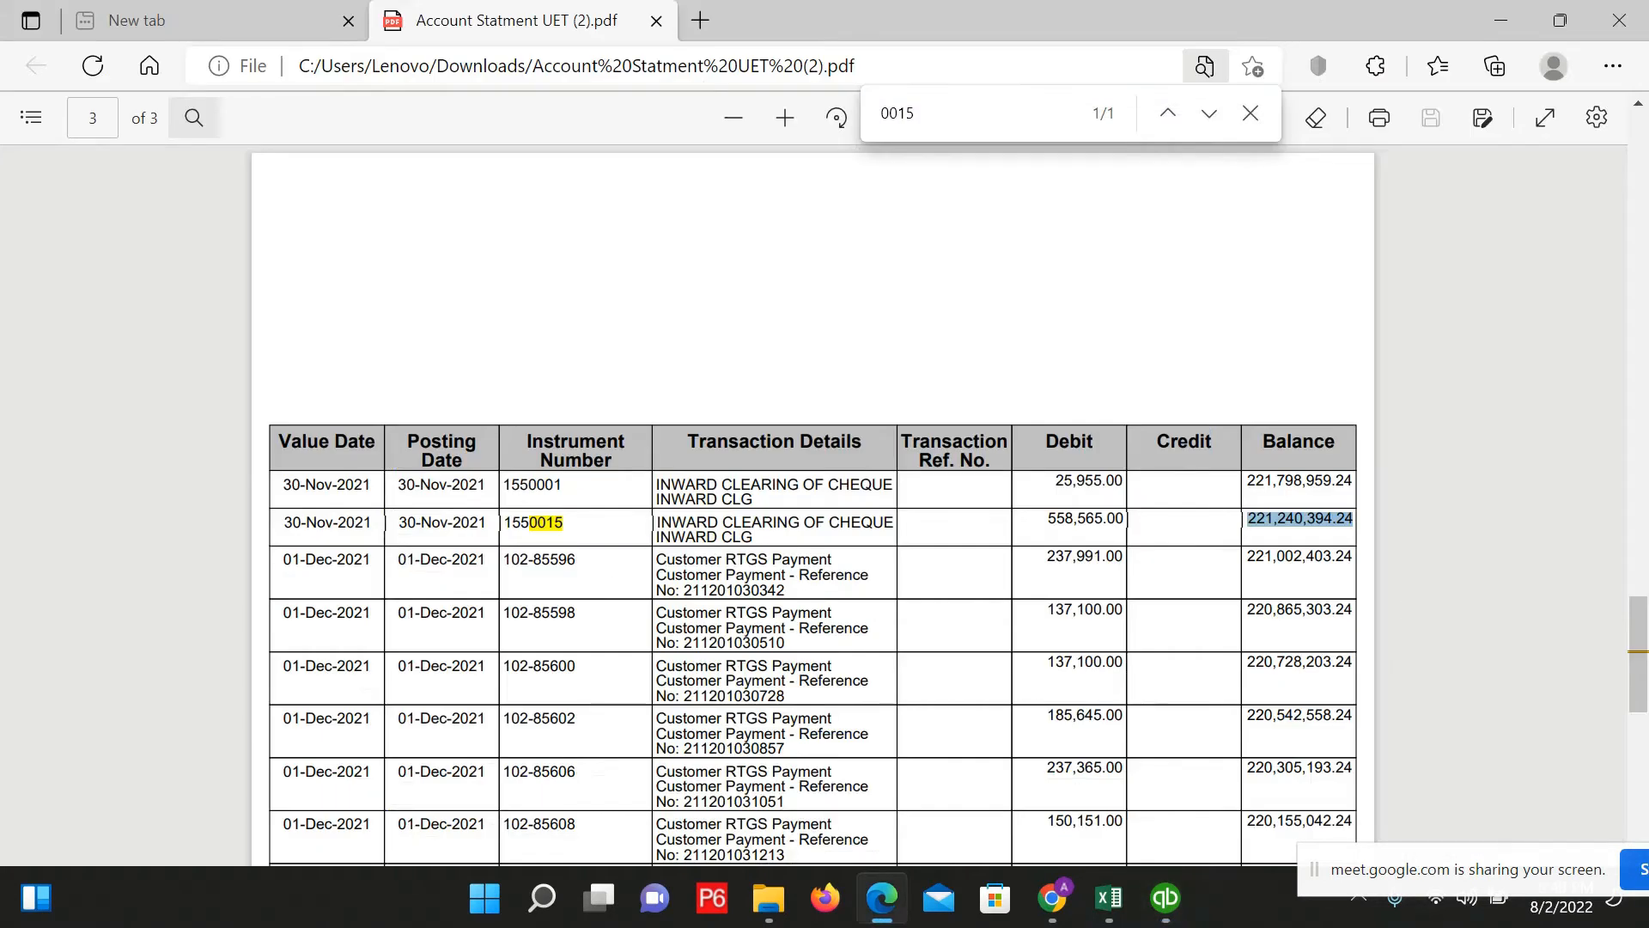
pyautogui.moveTo(1247, 481); pyautogui.dragTo(1354, 484)
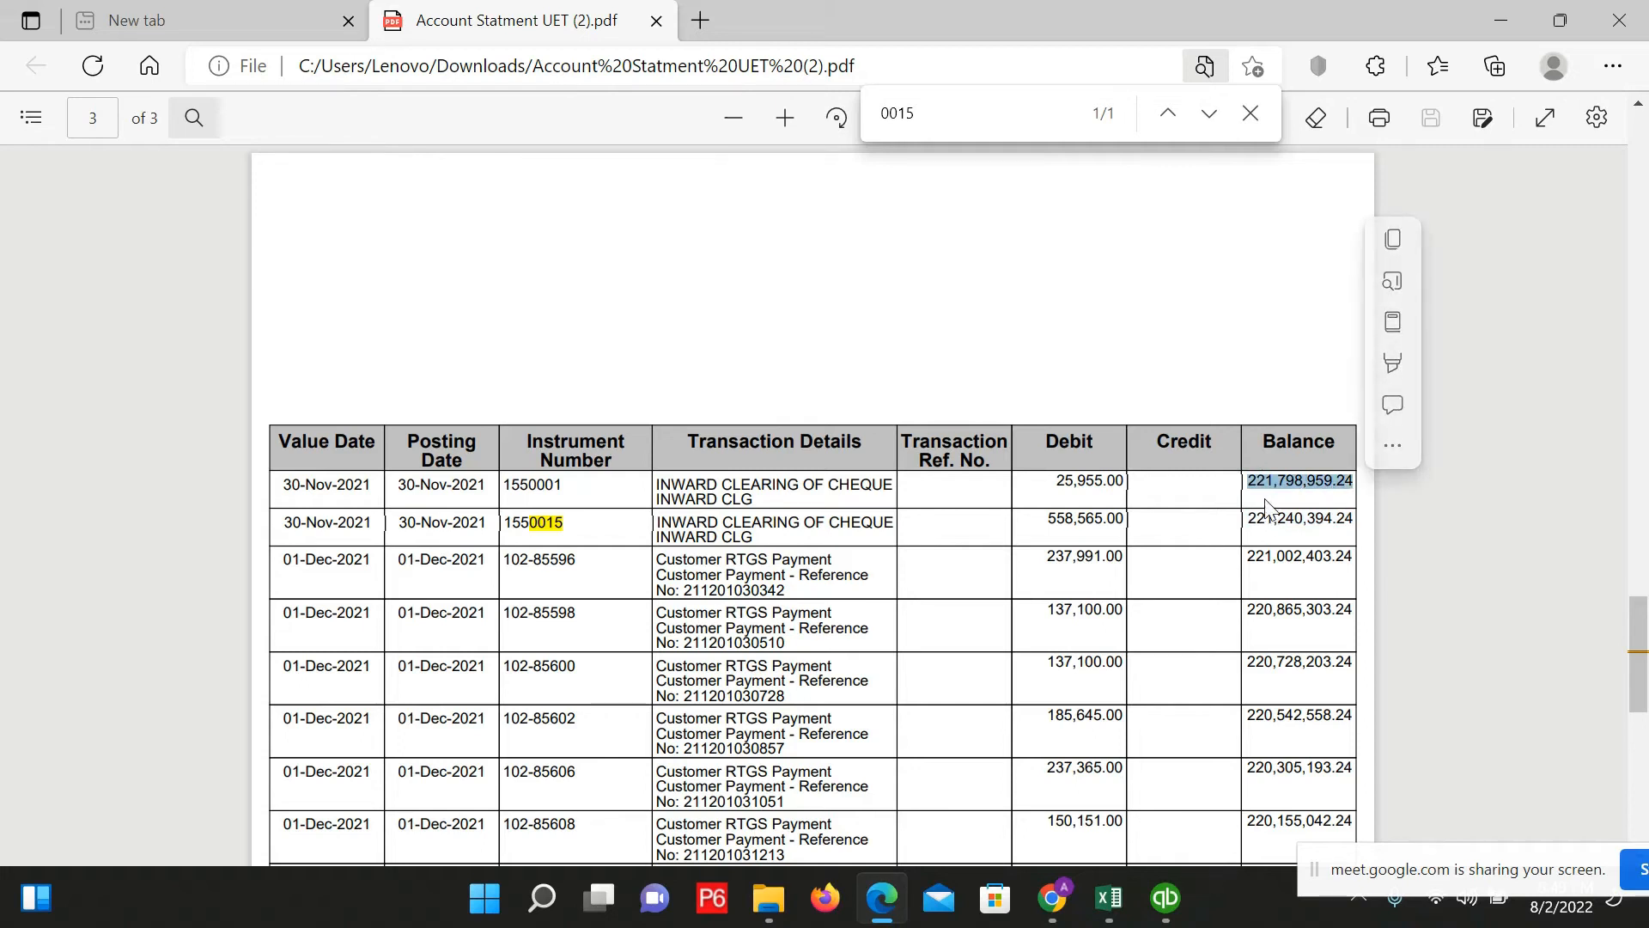
pyautogui.hotkey('alt', 'Tab')
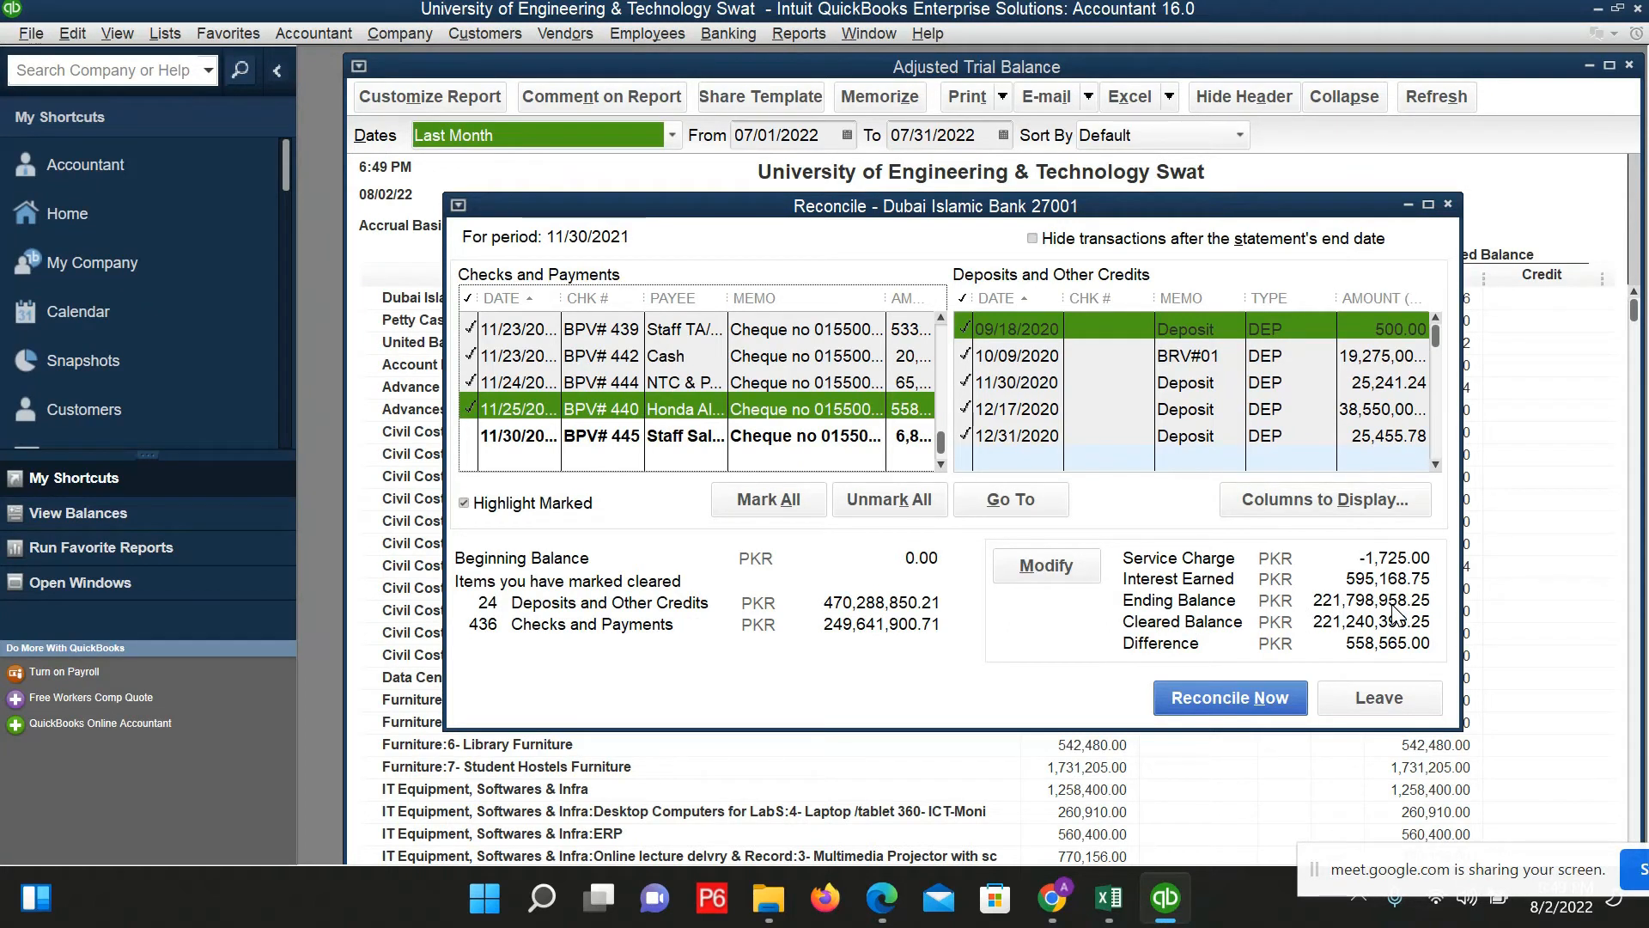
pyautogui.hotkey('alt', 'Tab')
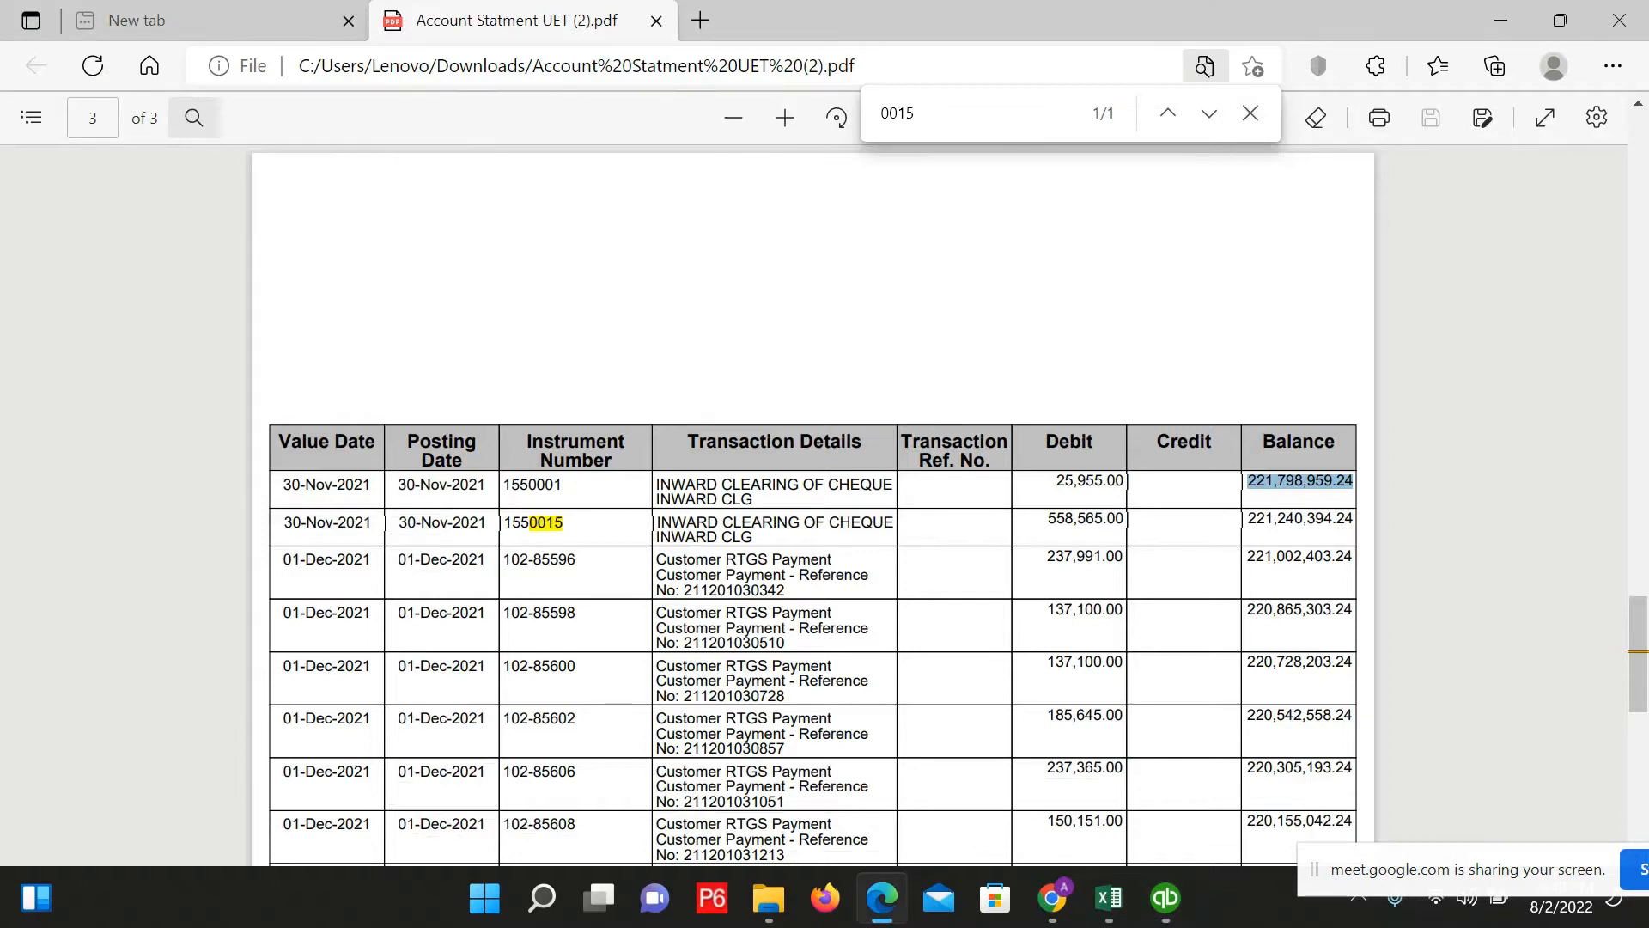
# Step: Compare the statement balance on the cheque 1550015 row with the cleared balance and difference in the reconciliation
pyautogui.hotkey('alt', 'Tab')
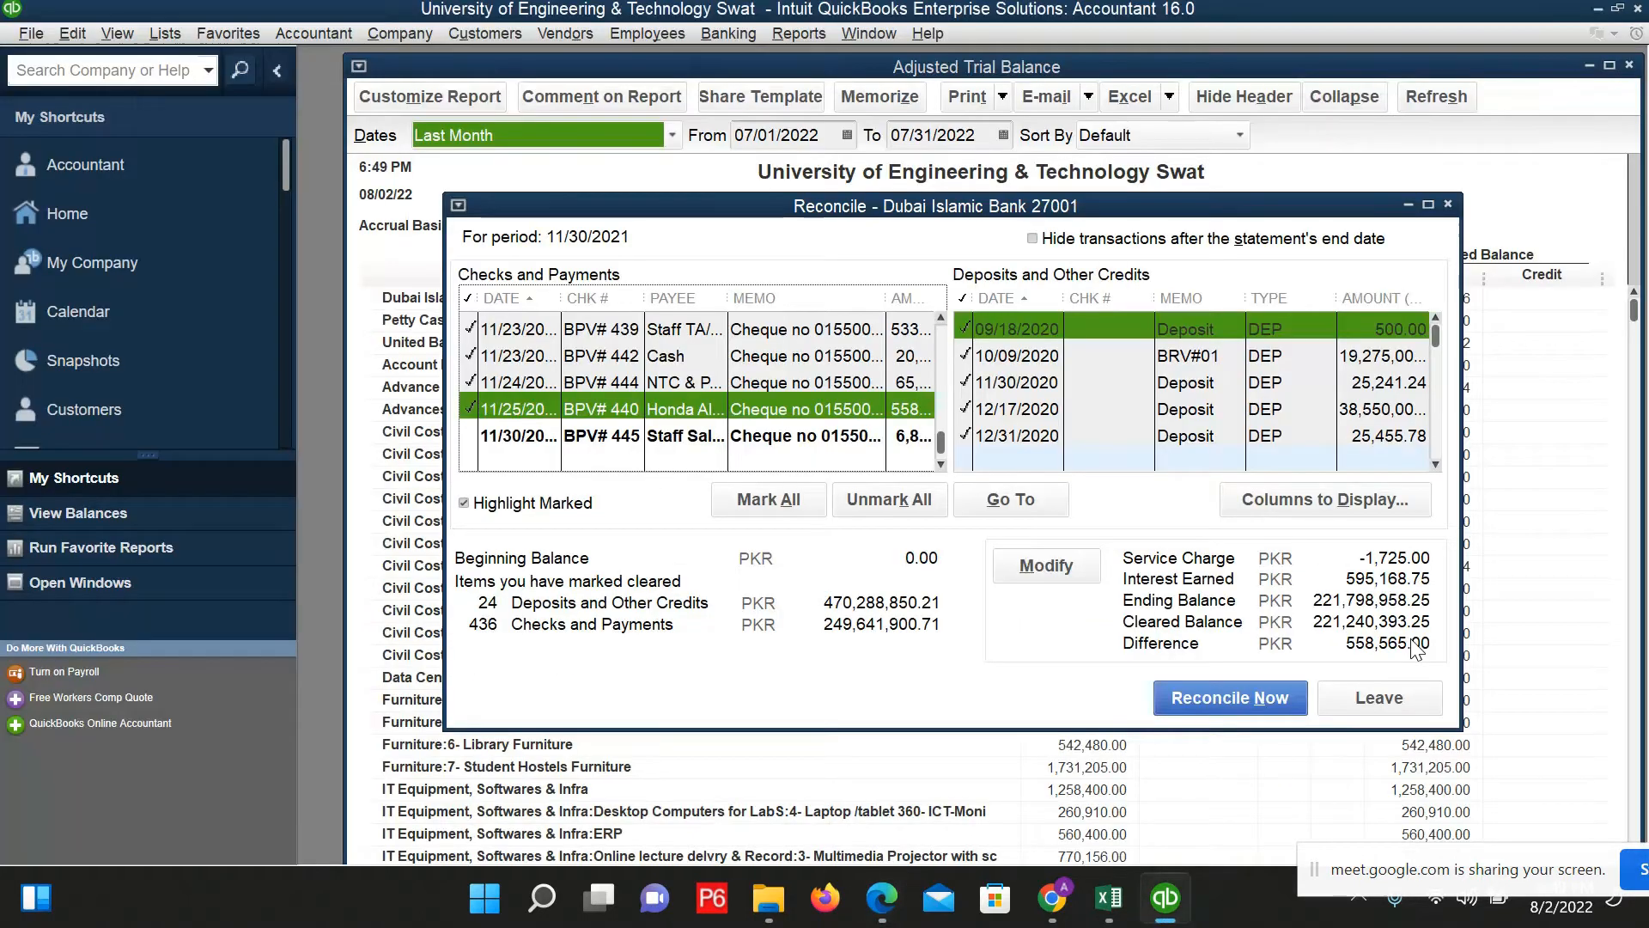
pyautogui.hotkey('alt', 'Tab')
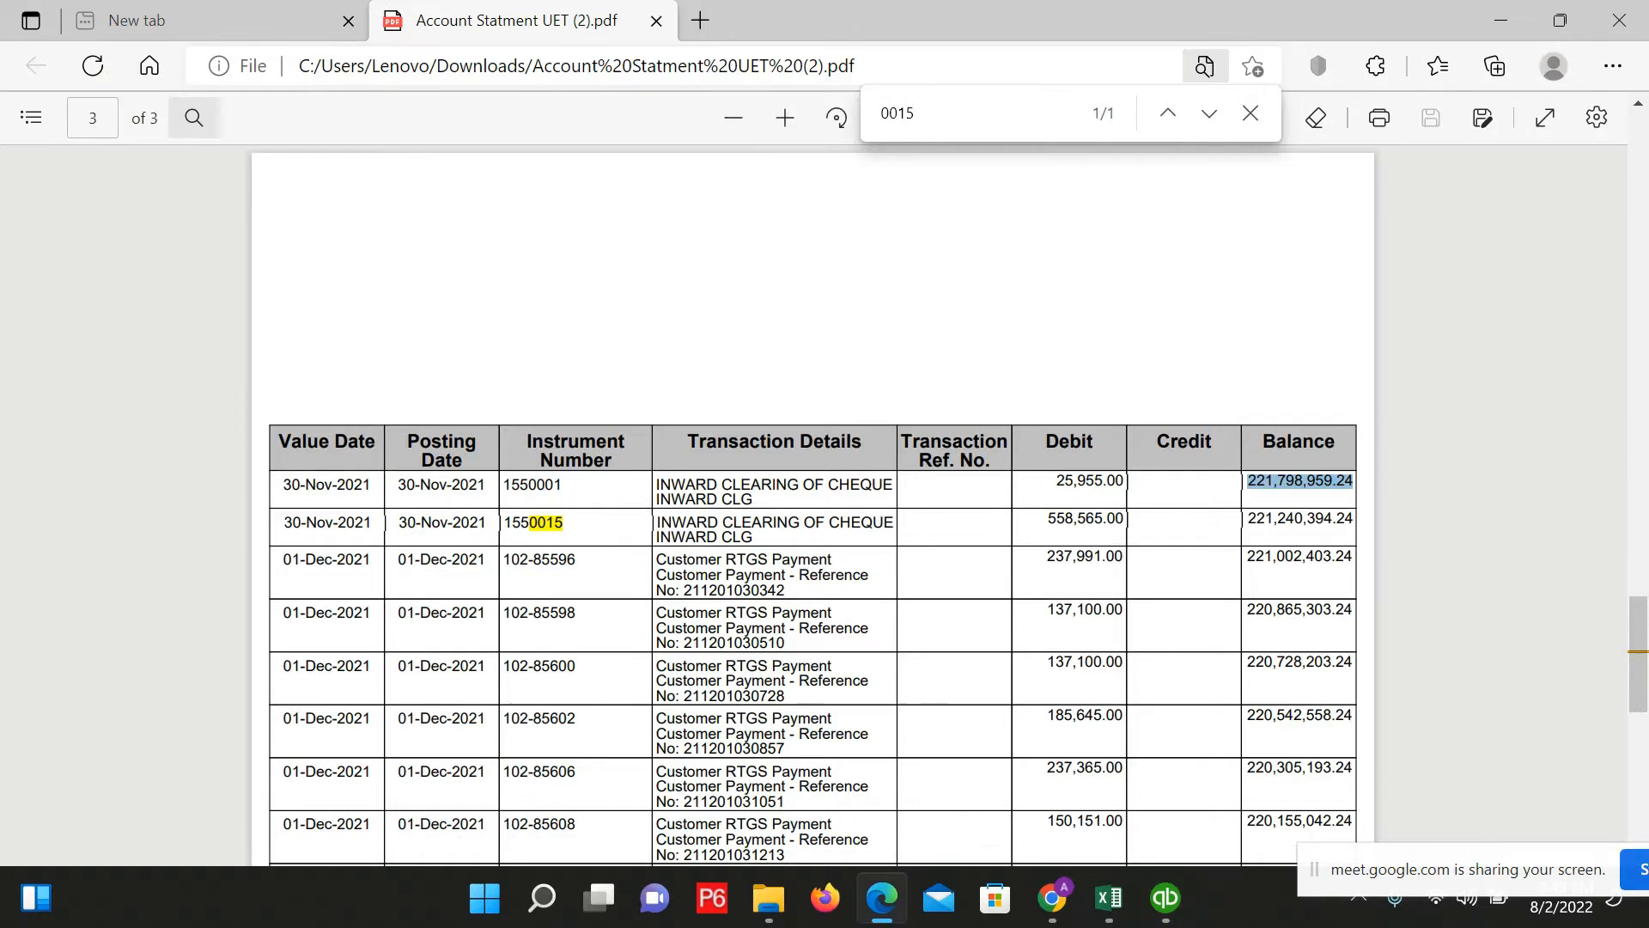
pyautogui.hotkey('alt', 'Tab')
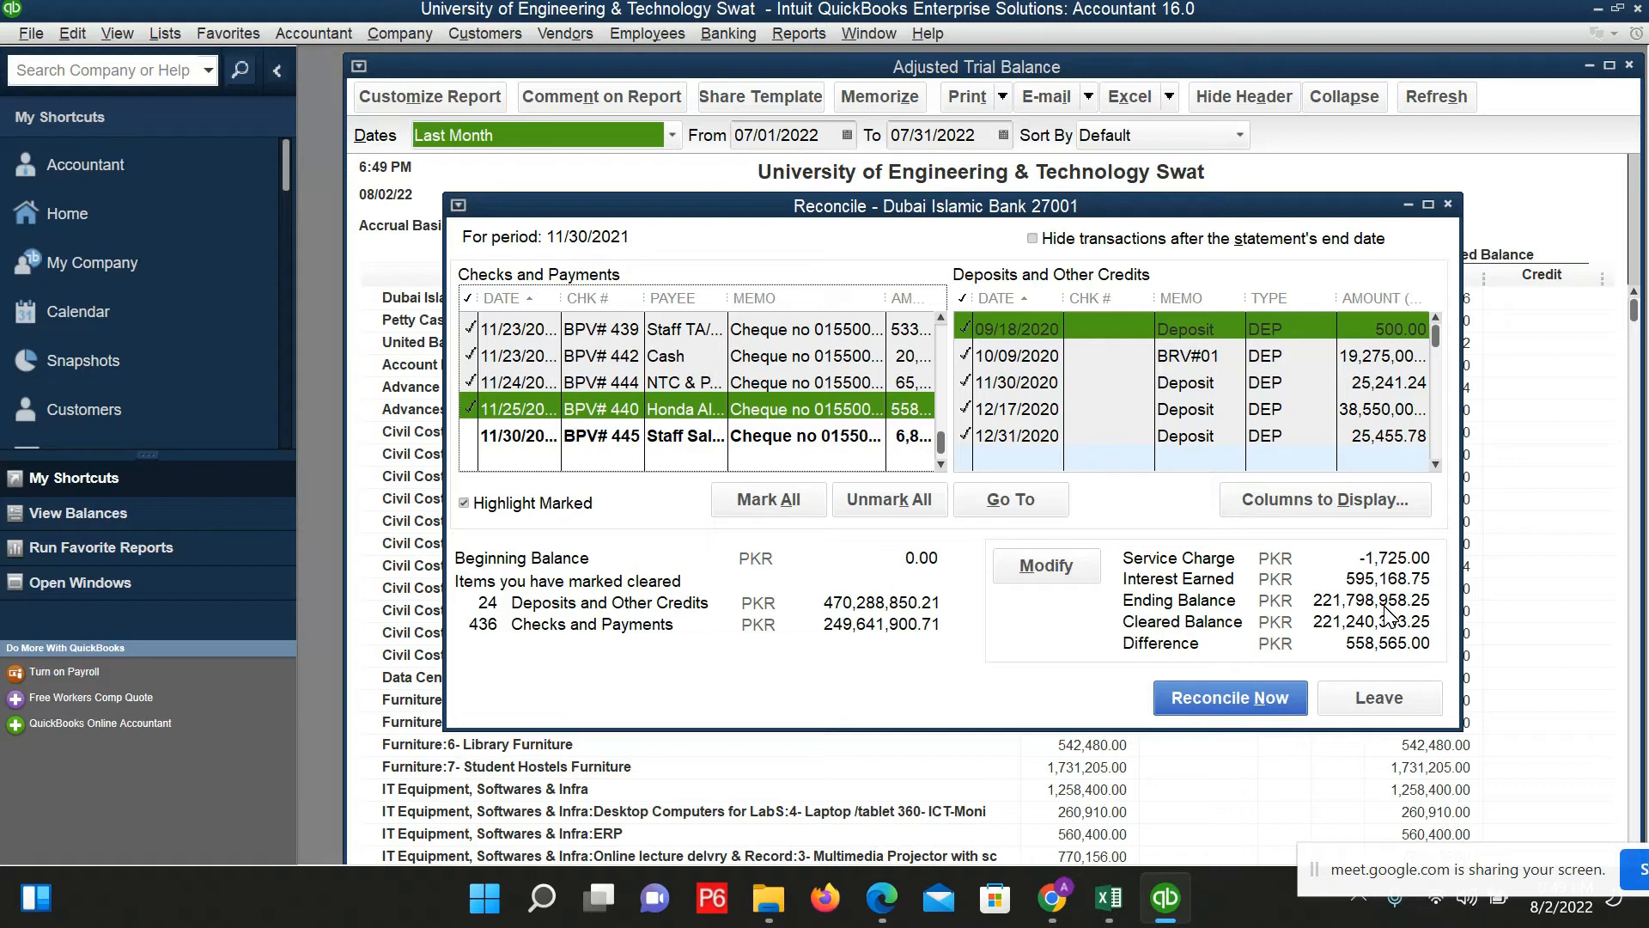
pyautogui.hotkey('alt', 'Tab')
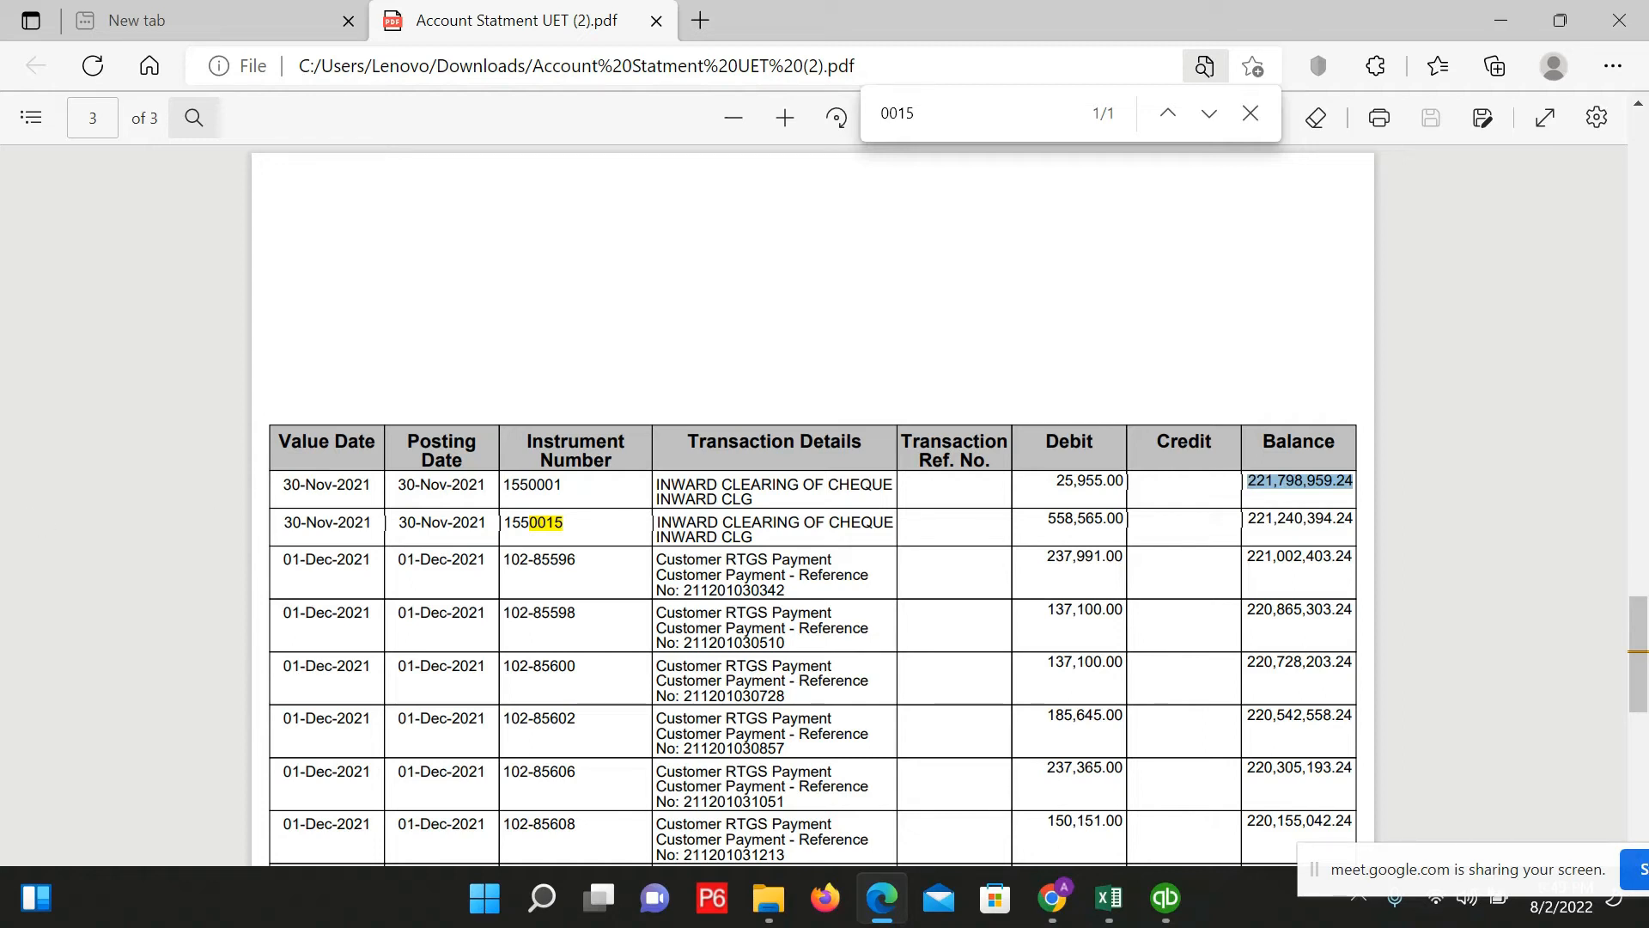
# Step: Copy the statement balance after cheque 1550015 and set the reconciliation's ending balance to 221,240,394.24, accepting the closed-period change
pyautogui.moveTo(1245, 518); pyautogui.dragTo(1353, 520)
pyautogui.hotkey('ctrl', 'c')
pyautogui.click(1321, 523)
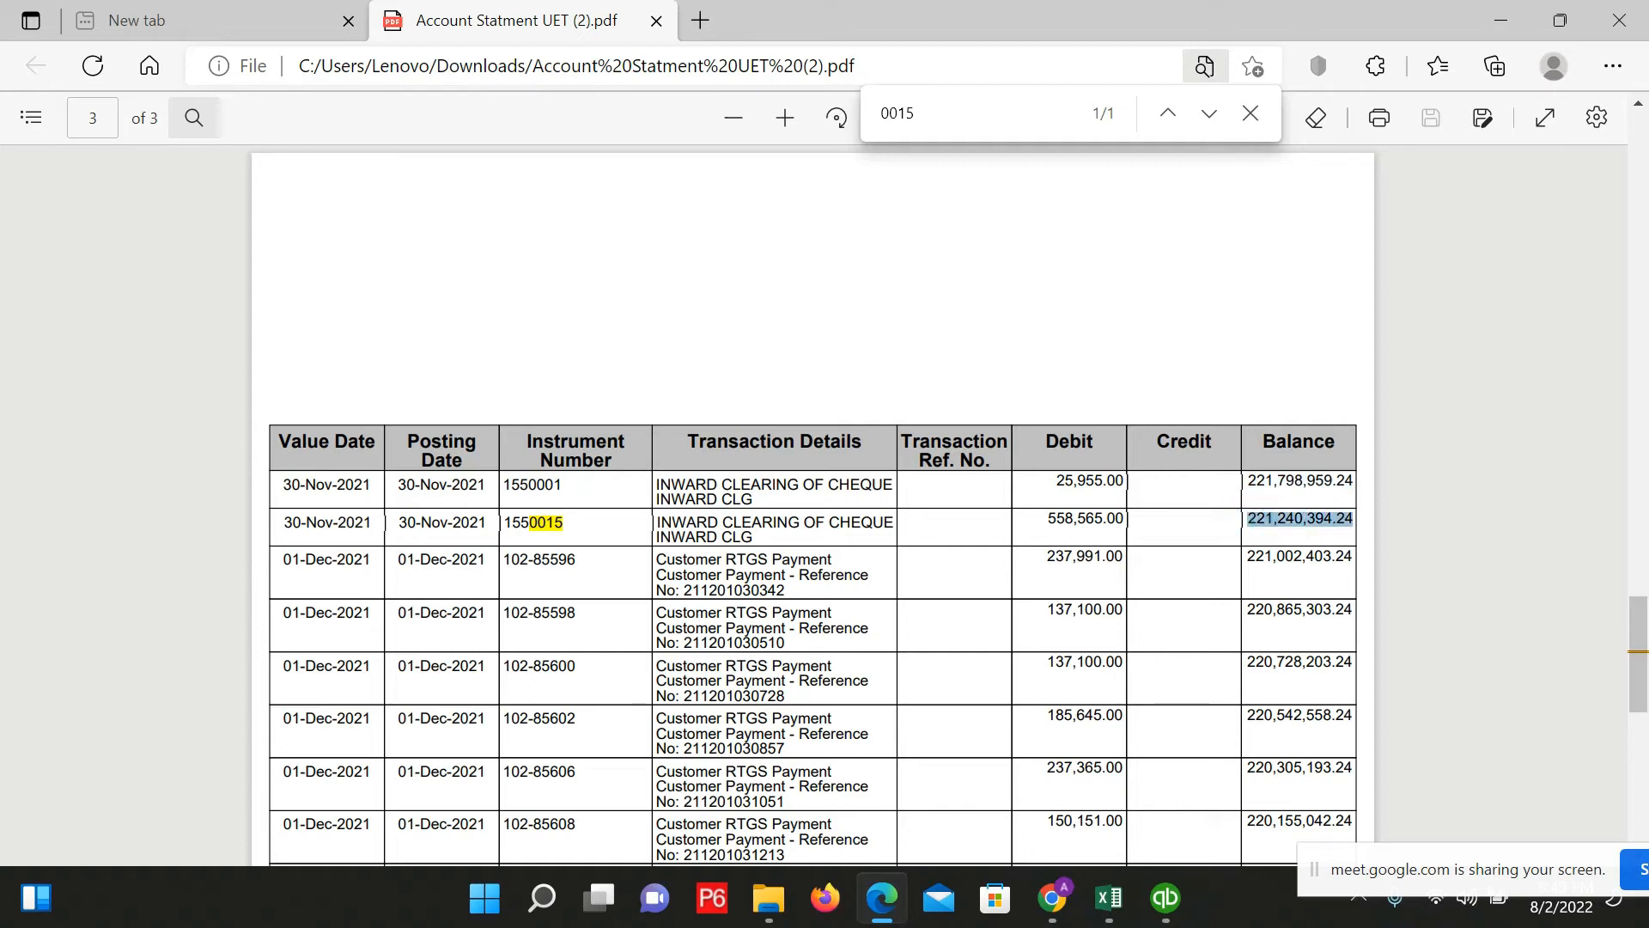
pyautogui.hotkey('alt', 'Tab')
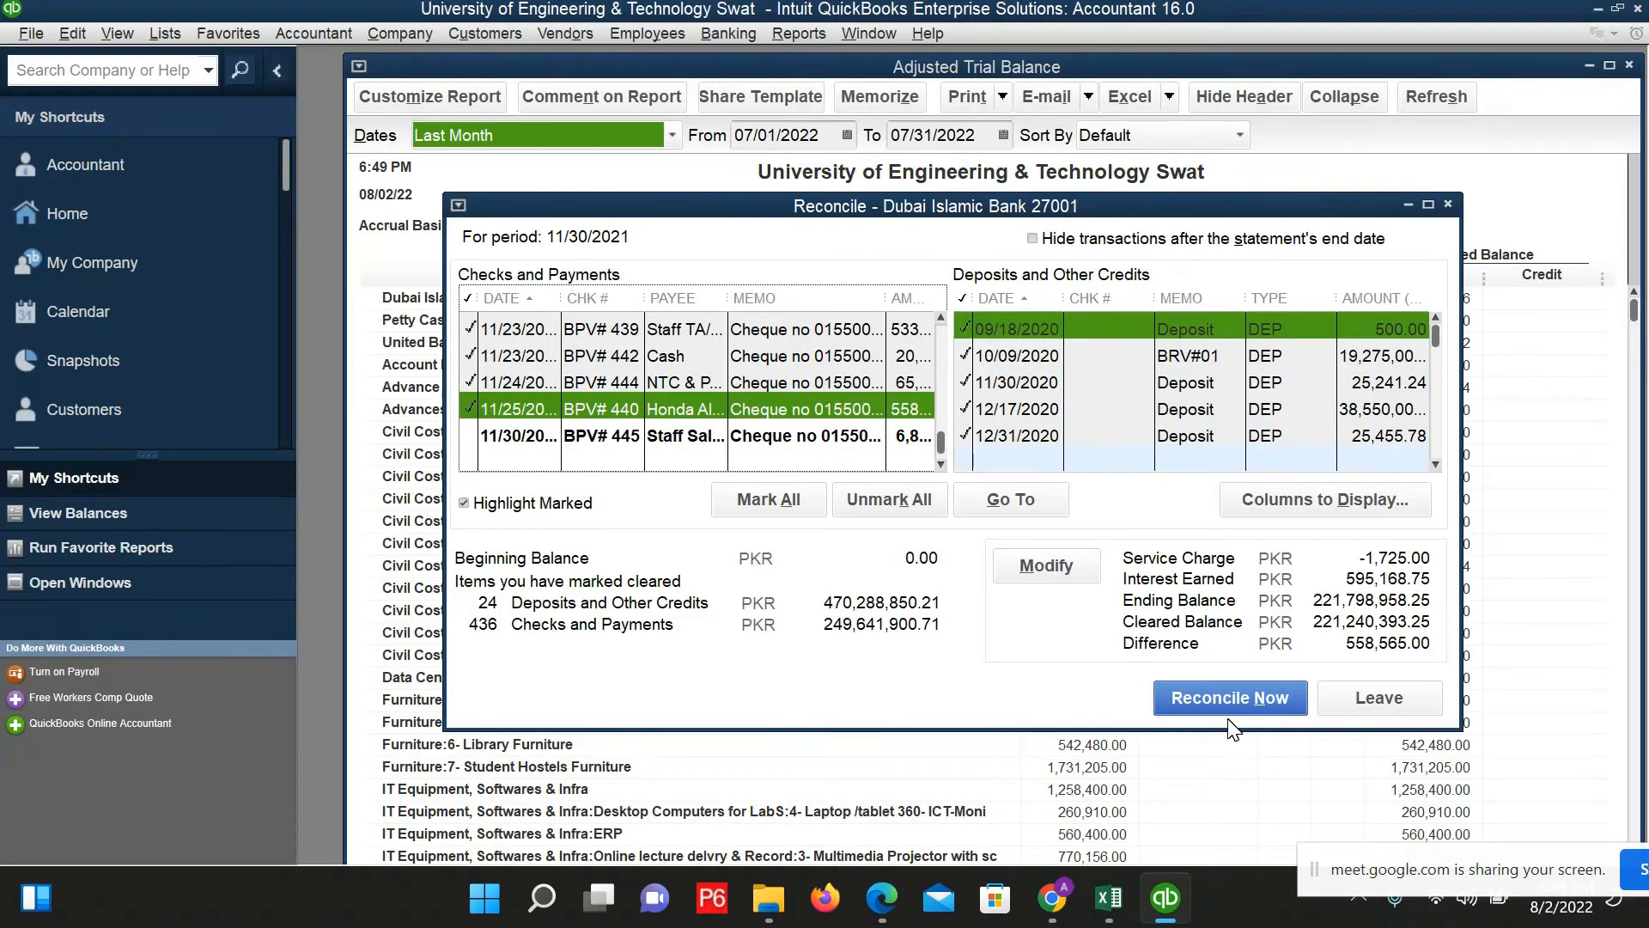
pyautogui.click(1047, 565)
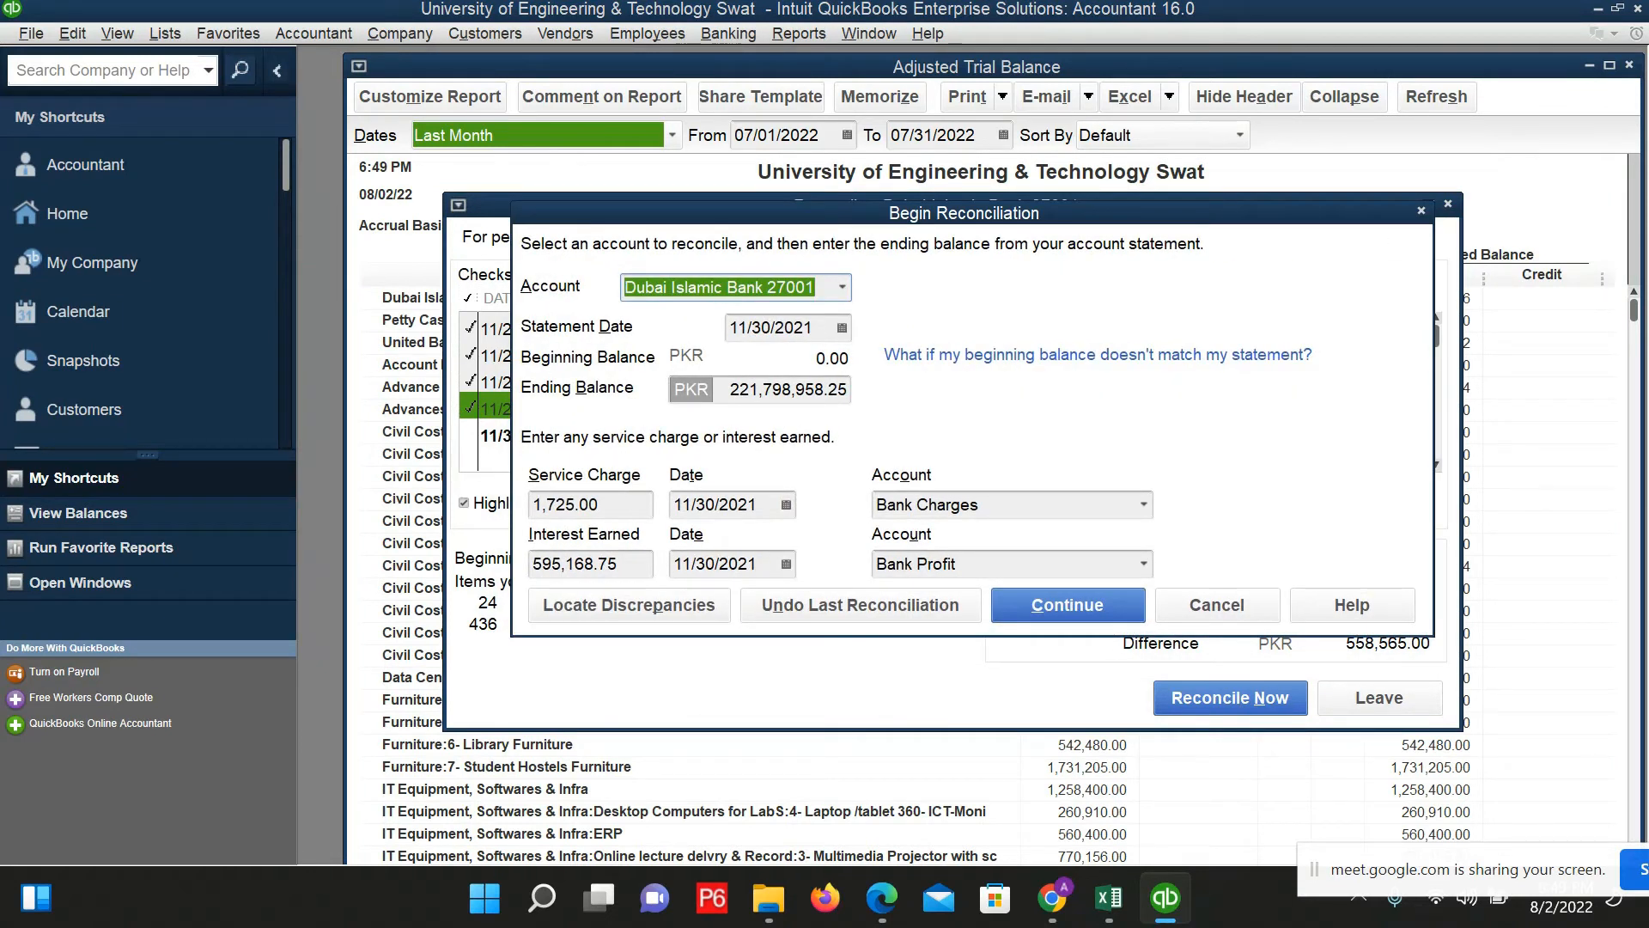
pyautogui.moveTo(737, 385); pyautogui.dragTo(850, 391)
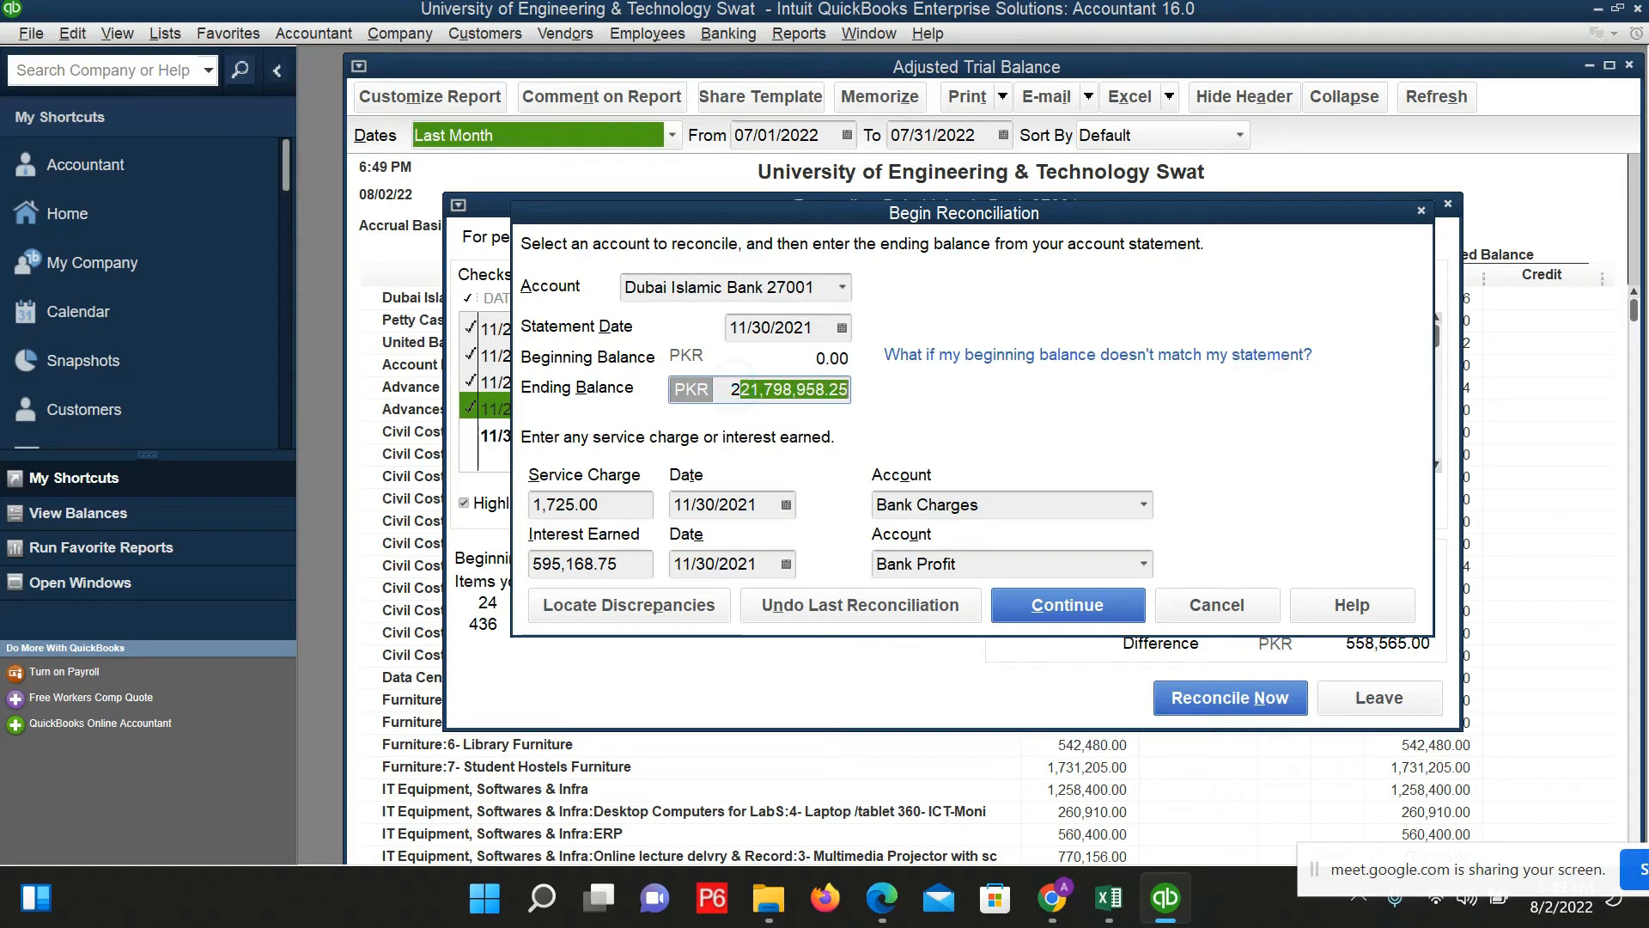
pyautogui.moveTo(730, 386); pyautogui.dragTo(876, 389)
pyautogui.hotkey('ctrl', 'v')
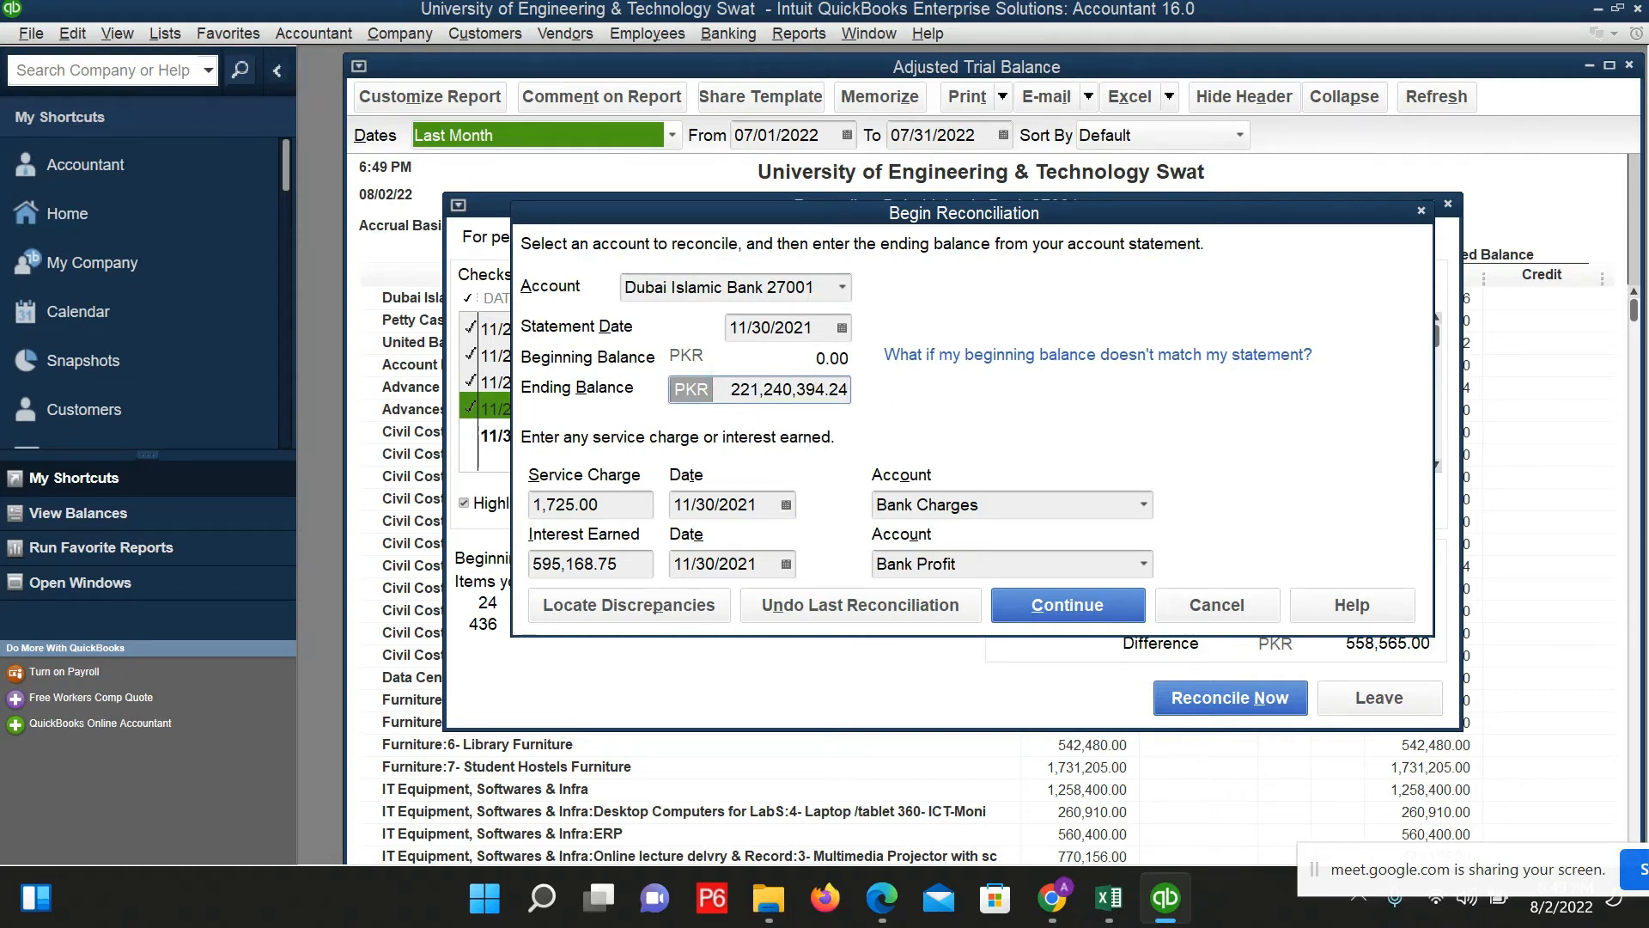
pyautogui.click(1068, 597)
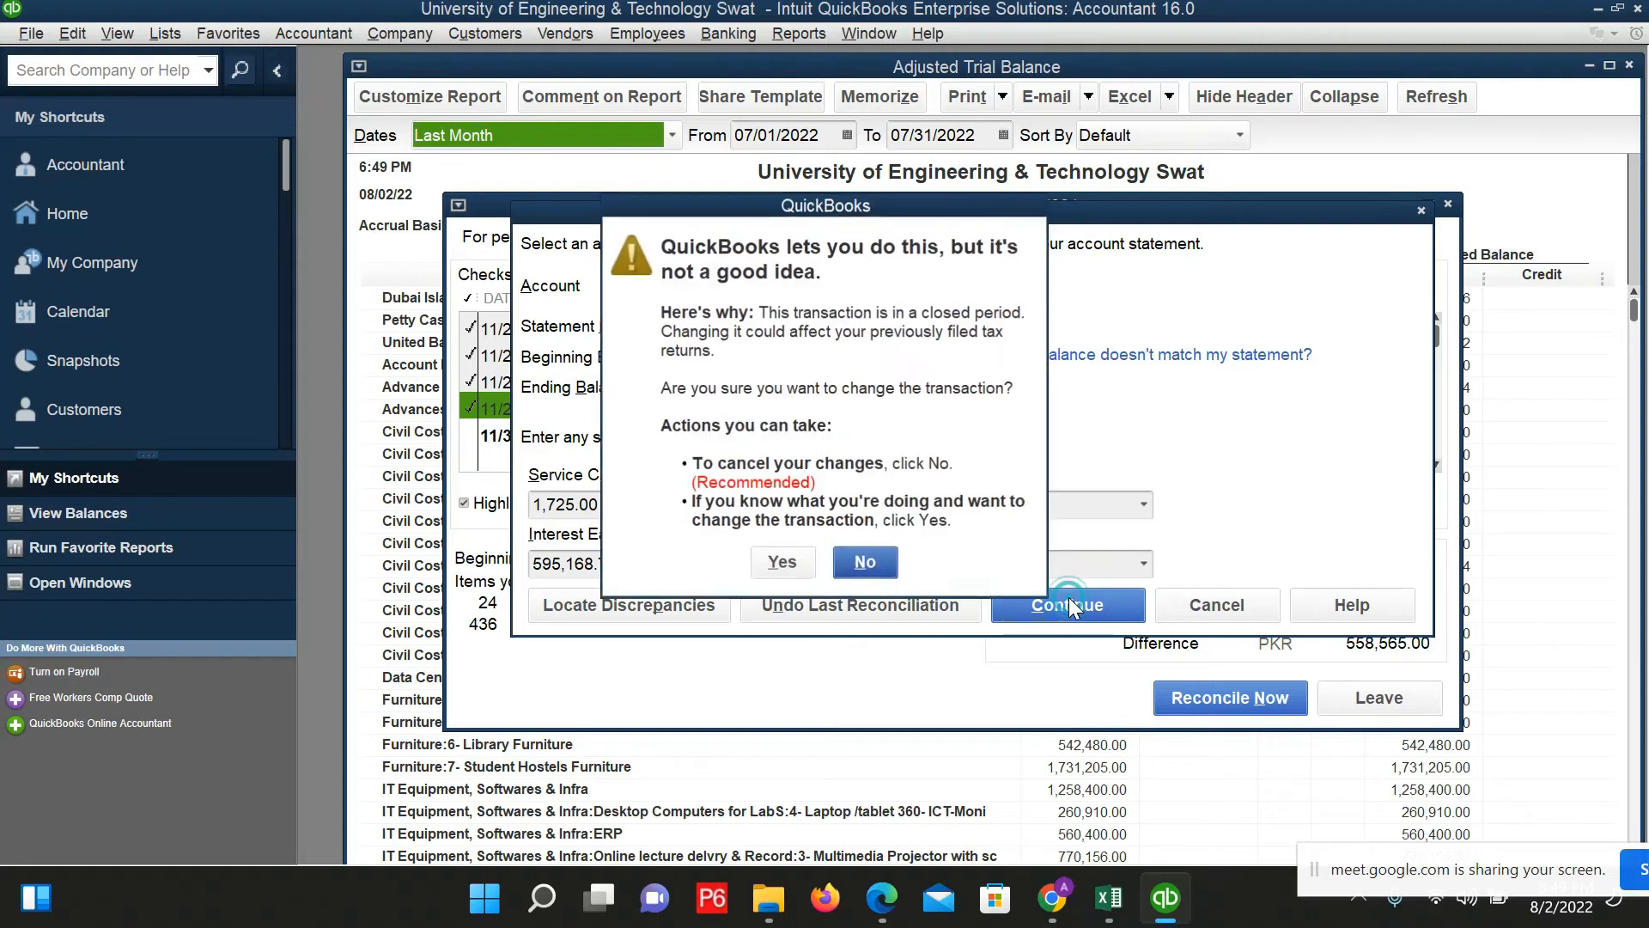
pyautogui.click(796, 571)
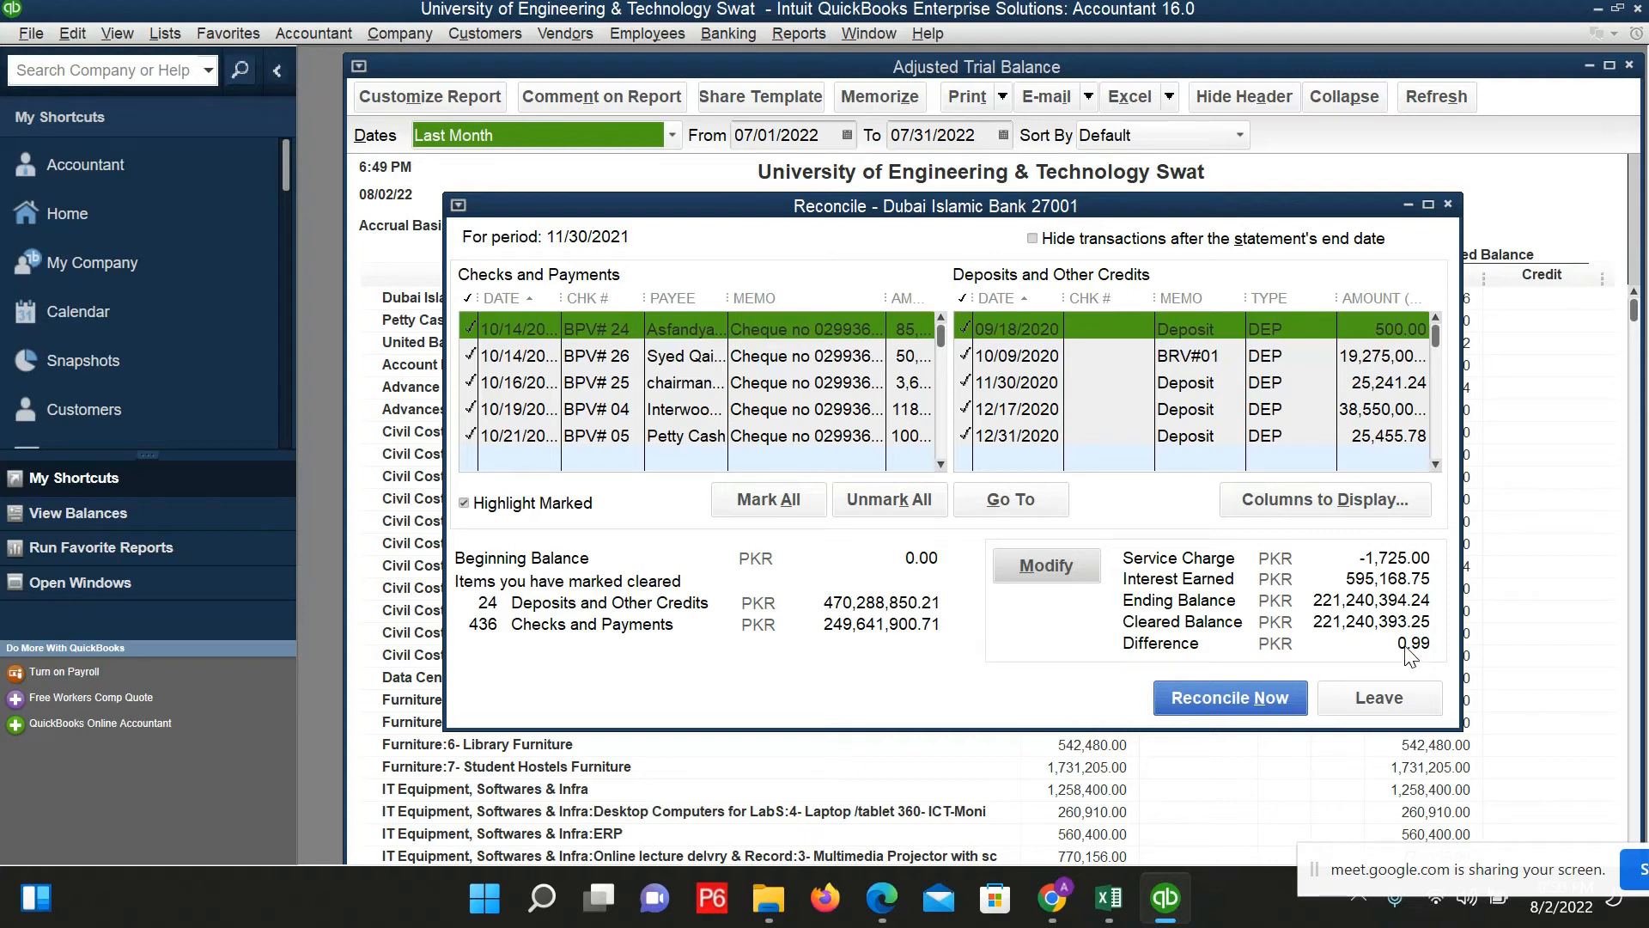
# Step: Check the cleared marks on the late-November payments, and view the reconcile adjustment options without entering an adjustment
pyautogui.moveTo(945, 359); pyautogui.dragTo(938, 477)
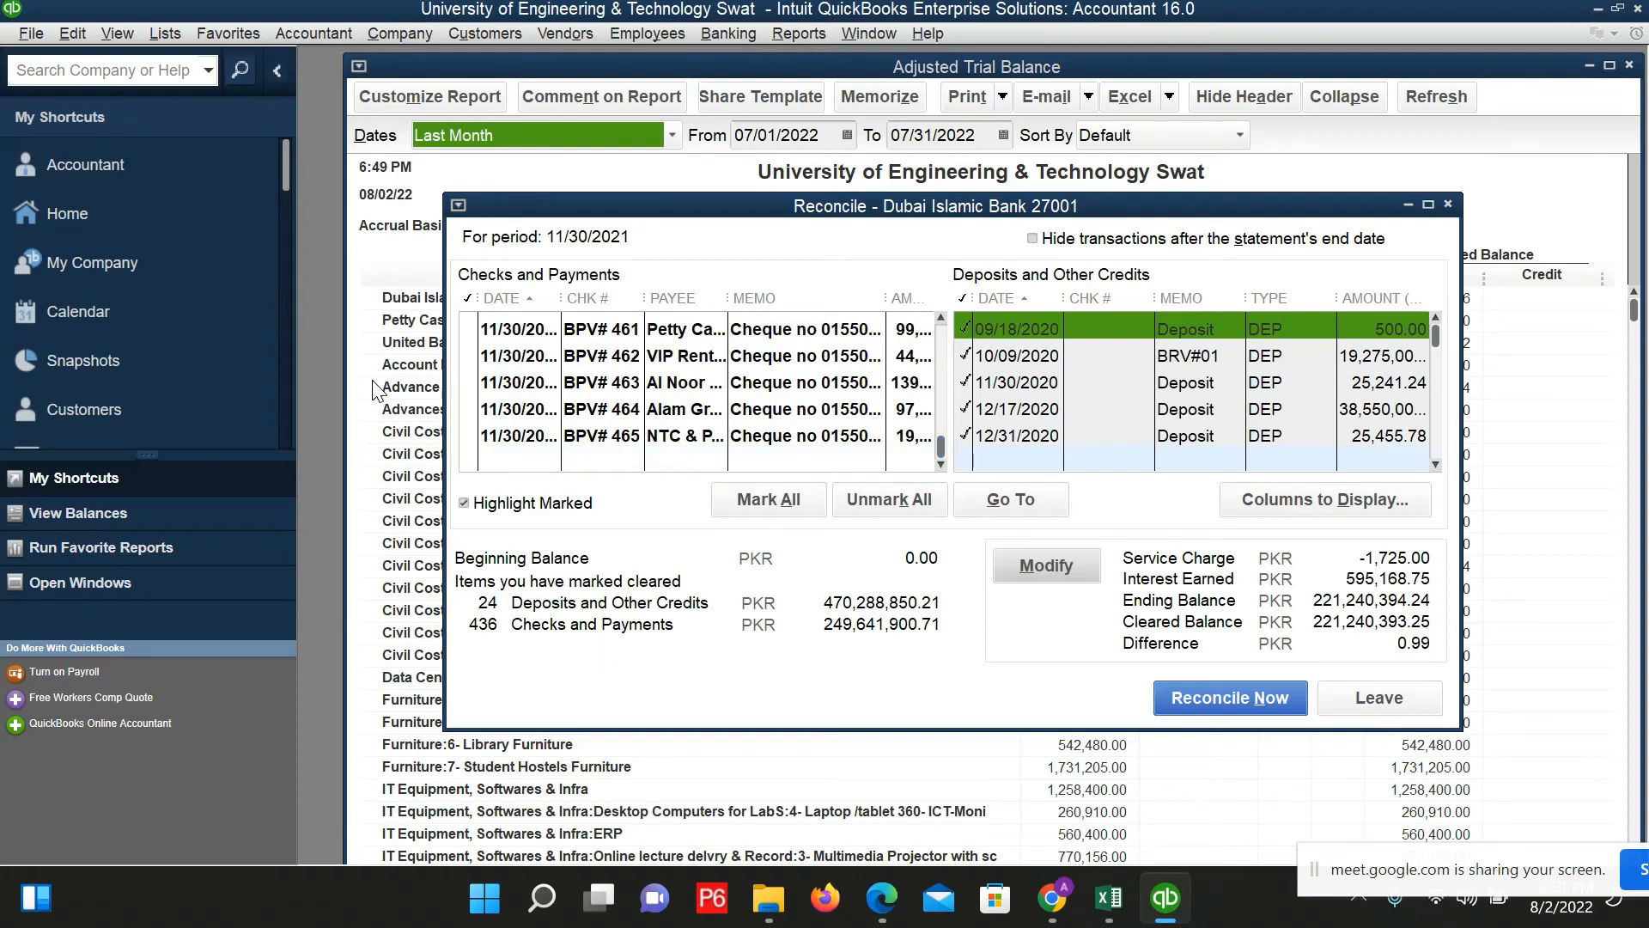
pyautogui.scroll(2, 521, 417)
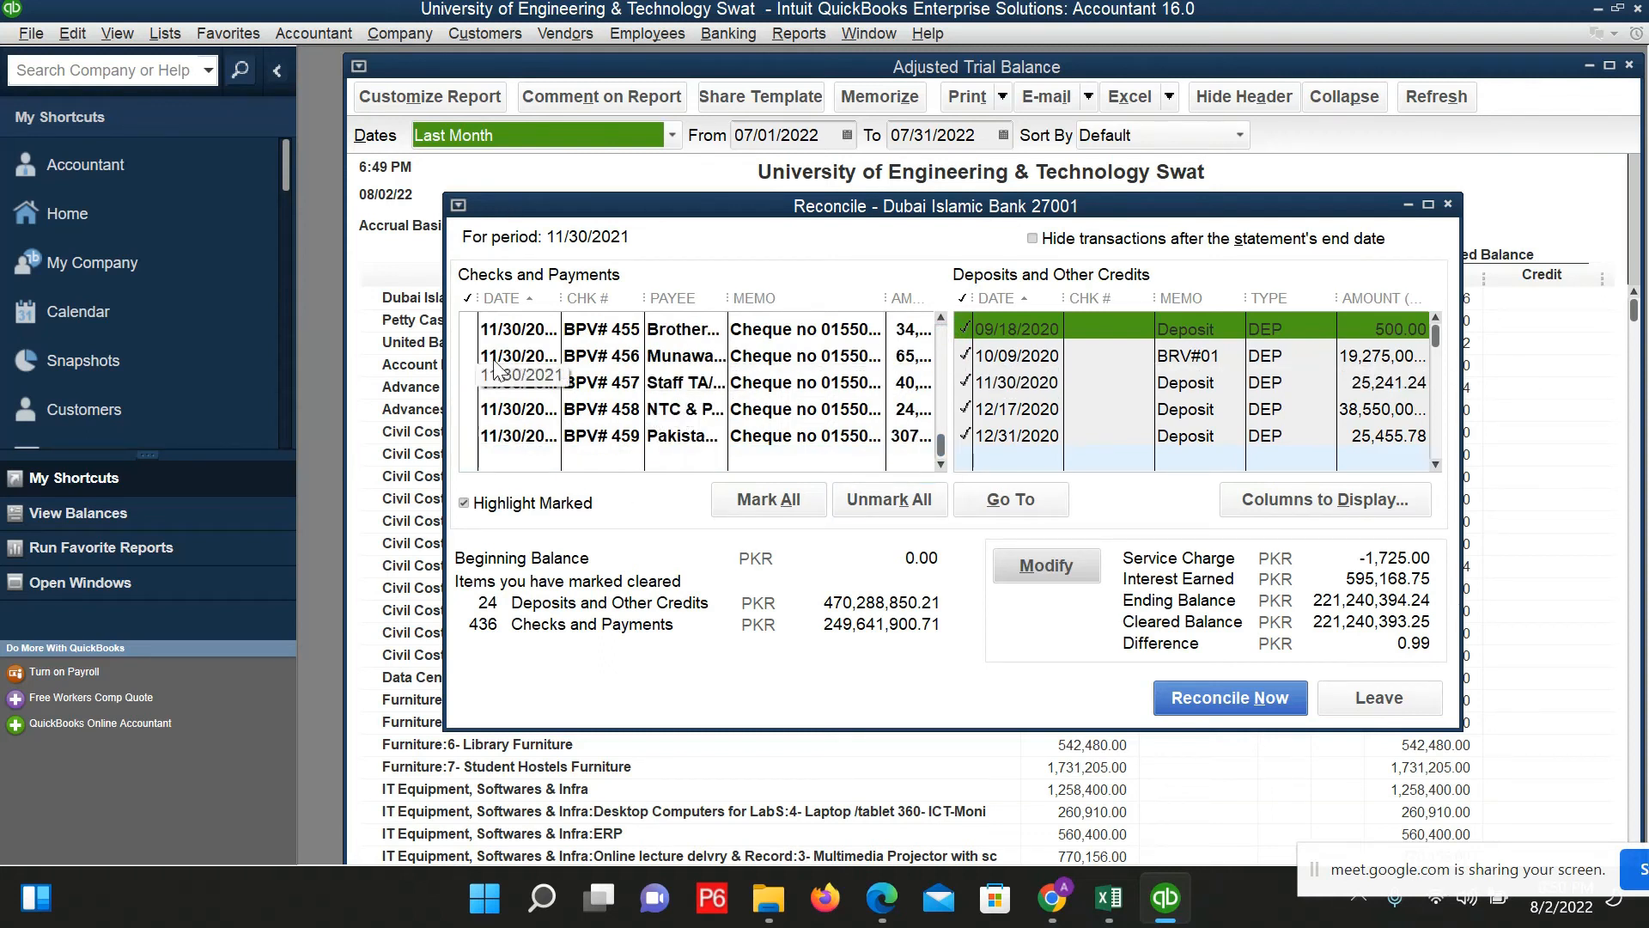
pyautogui.click(943, 321)
pyautogui.click(942, 320)
pyautogui.click(942, 321)
pyautogui.click(942, 321)
pyautogui.click(942, 320)
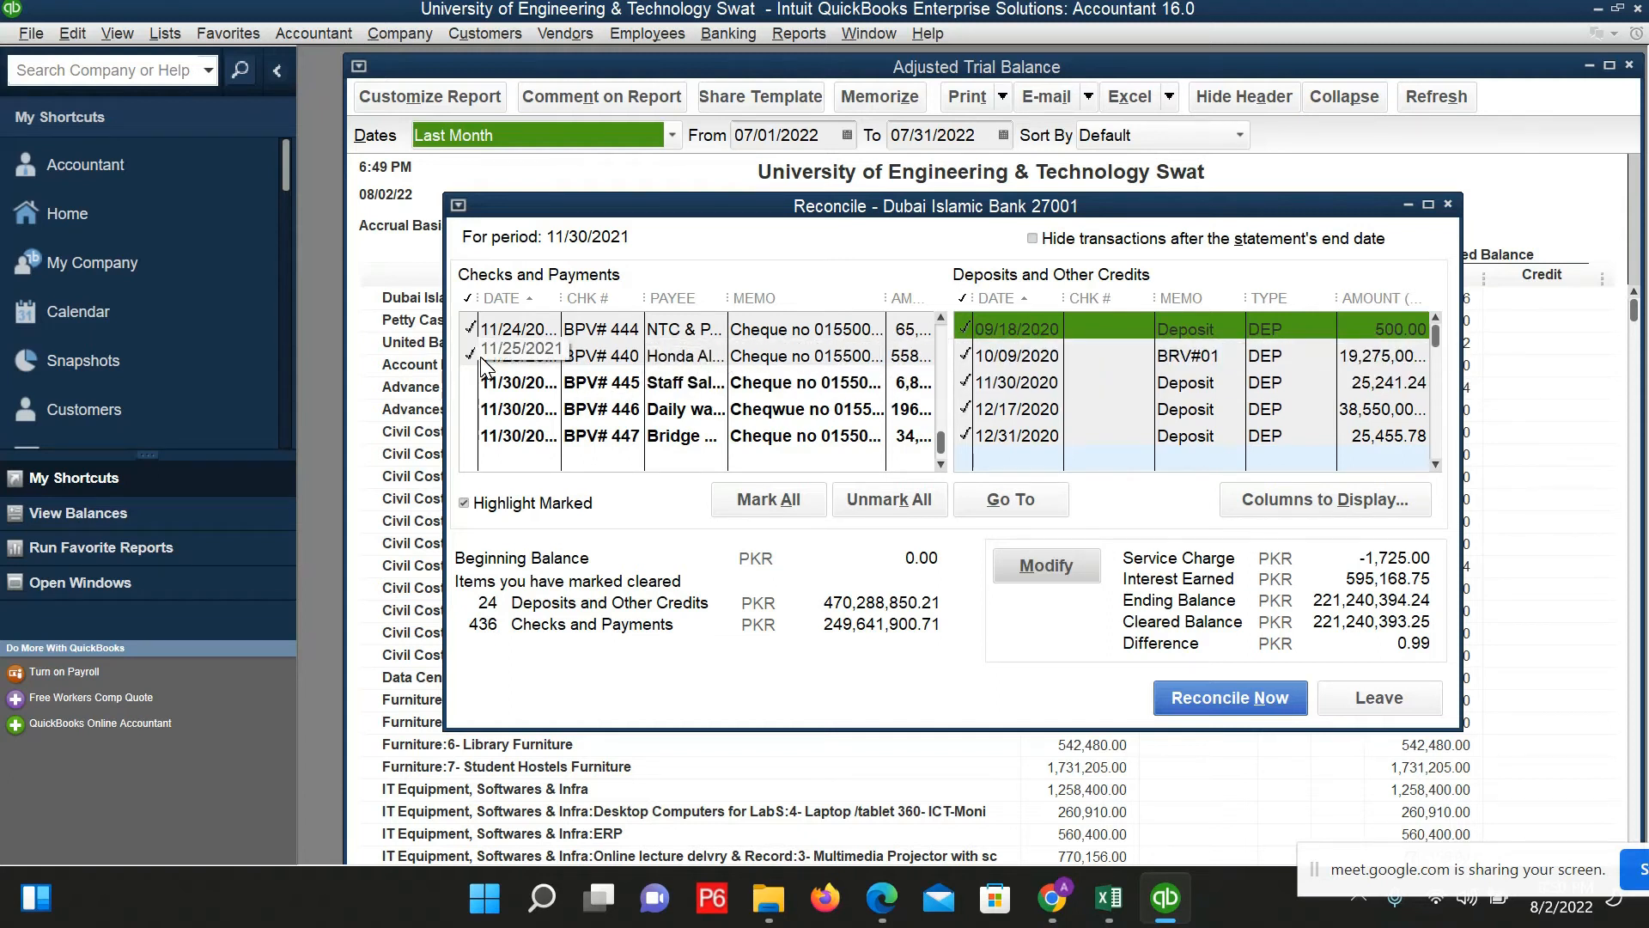
pyautogui.click(1213, 696)
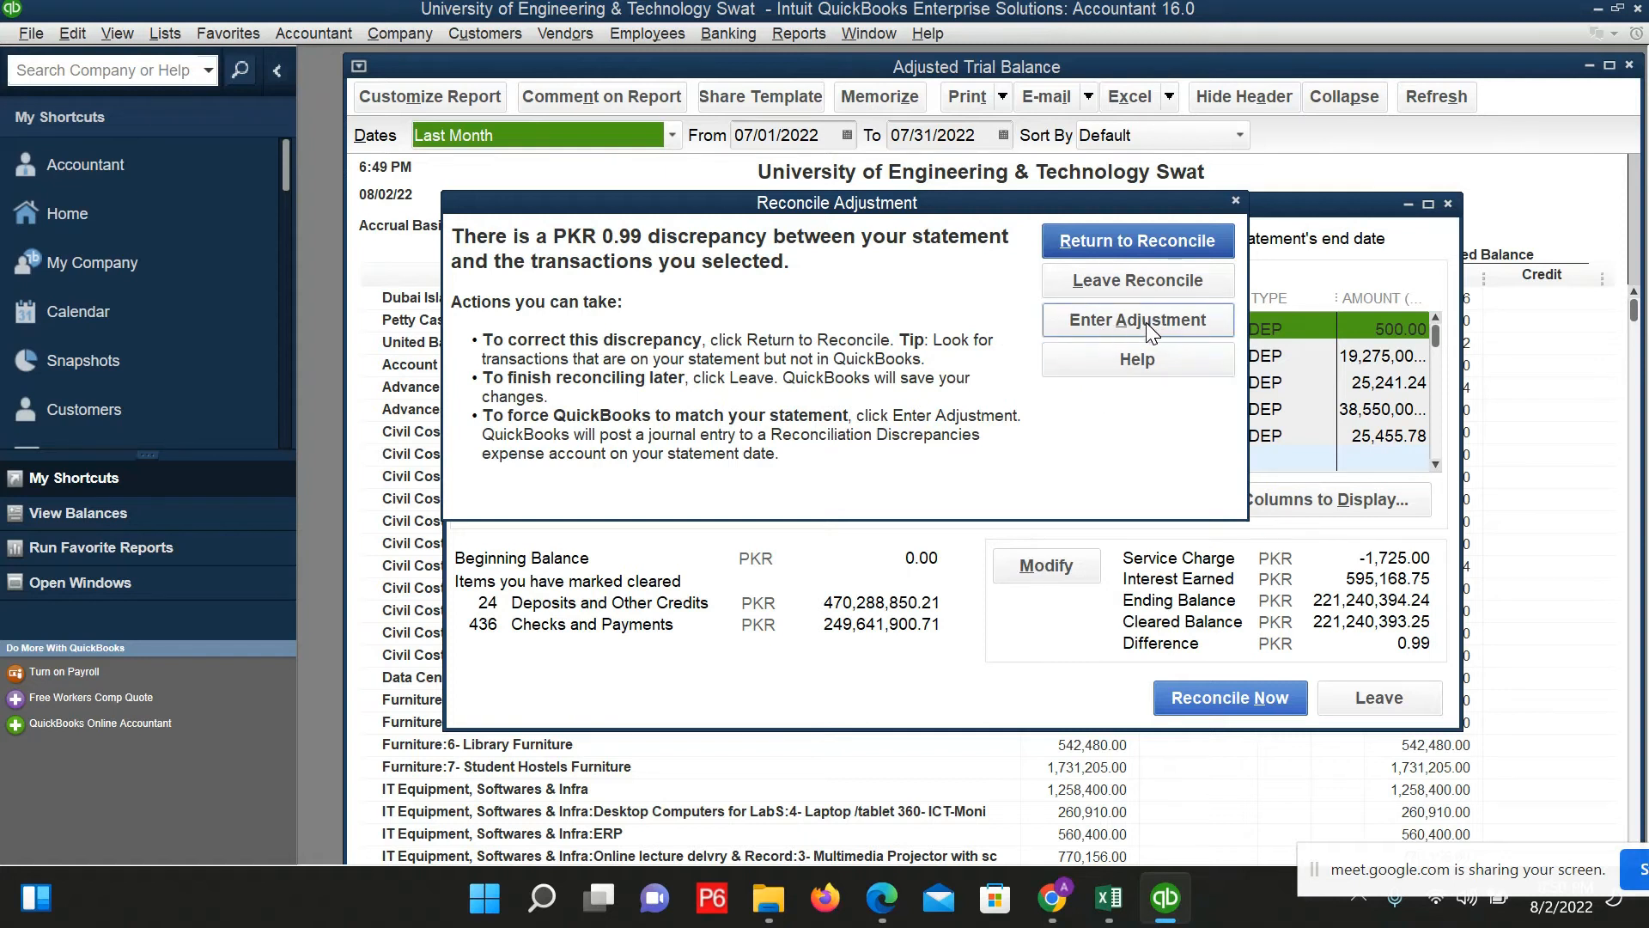
pyautogui.click(1130, 244)
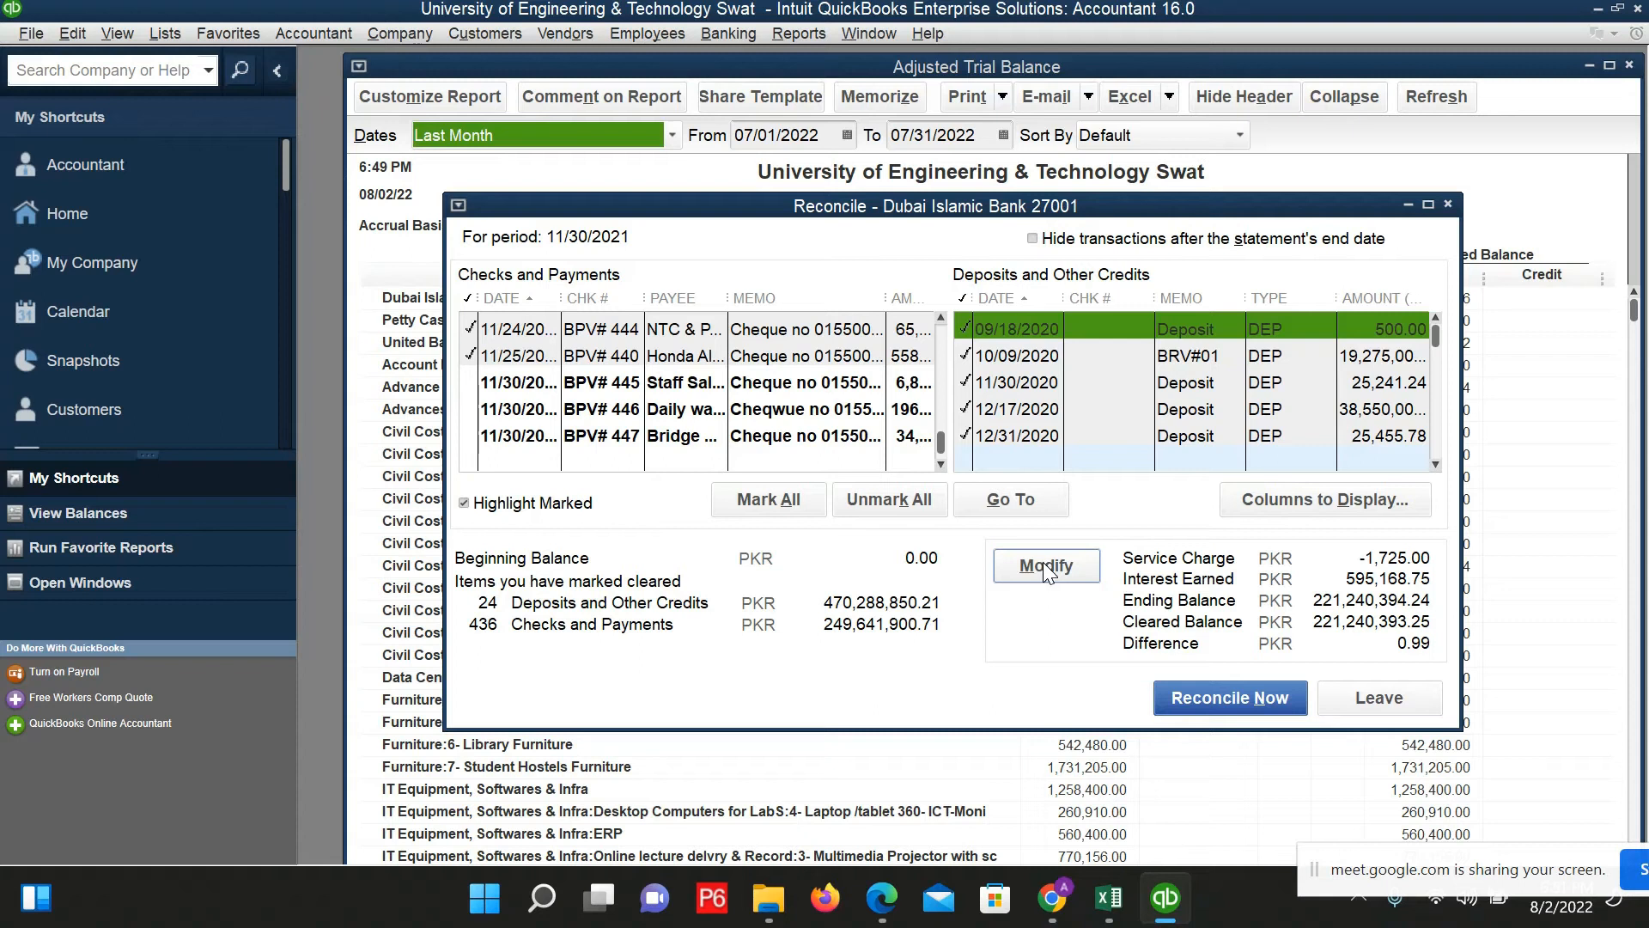
# Step: Copy the ending balance, subtract 0.99 to set it to 221,240,393.25, and accept the closed-period change
pyautogui.click(1045, 566)
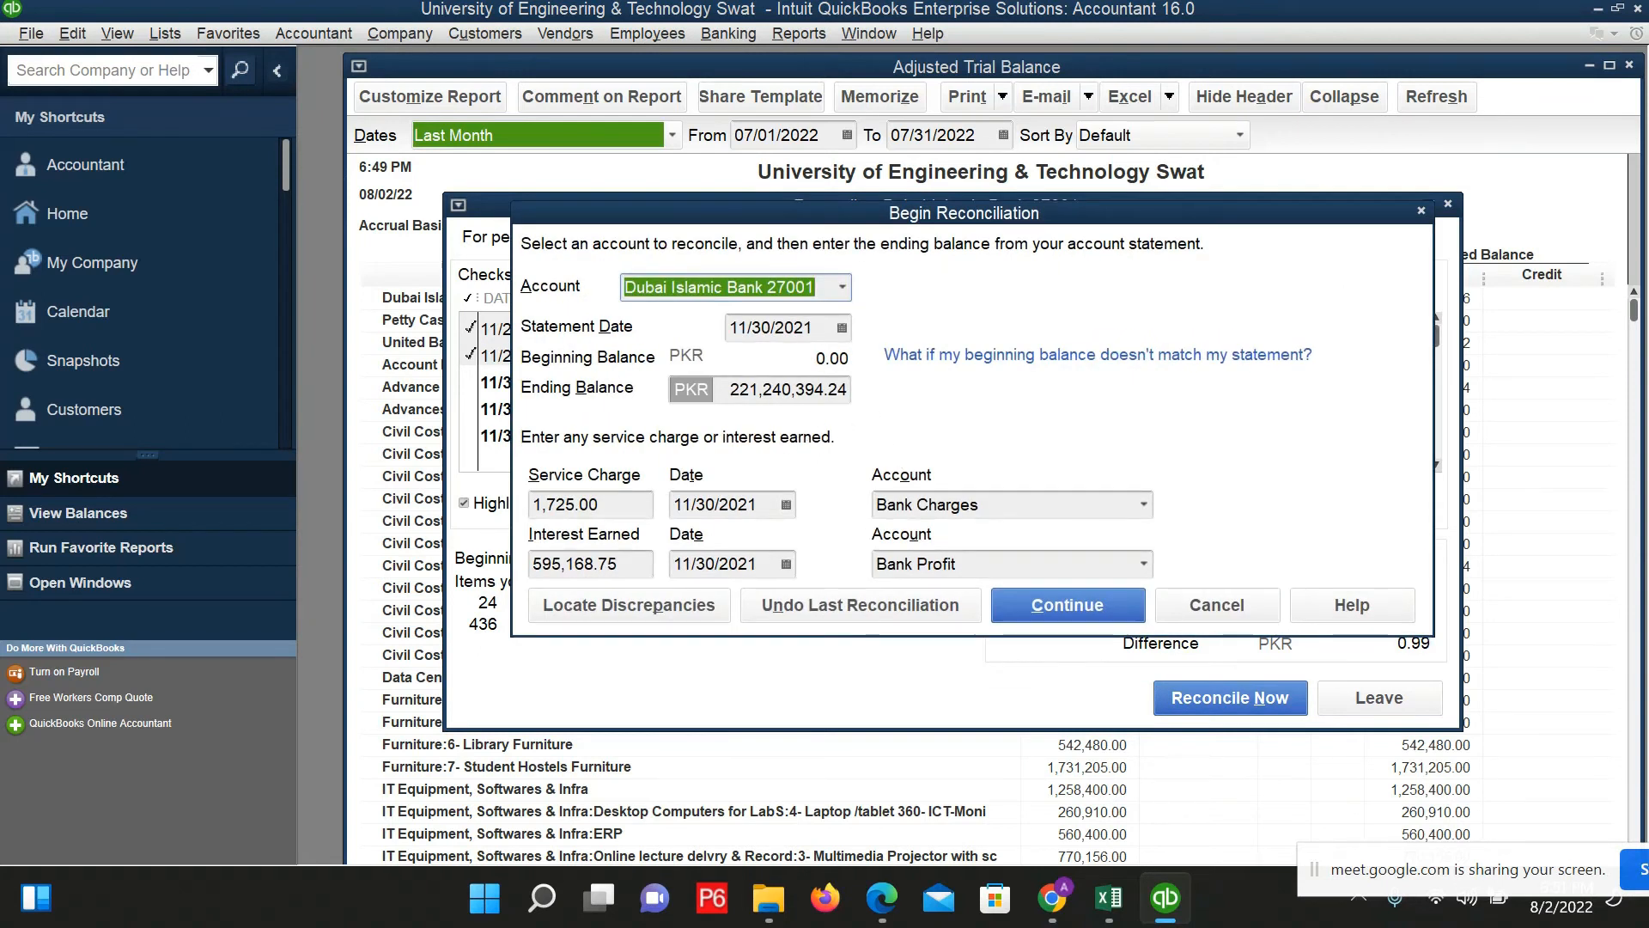
pyautogui.click(731, 390)
pyautogui.moveTo(731, 390); pyautogui.dragTo(889, 389)
pyautogui.hotkey('ctrl', 'c')
pyautogui.click(889, 389)
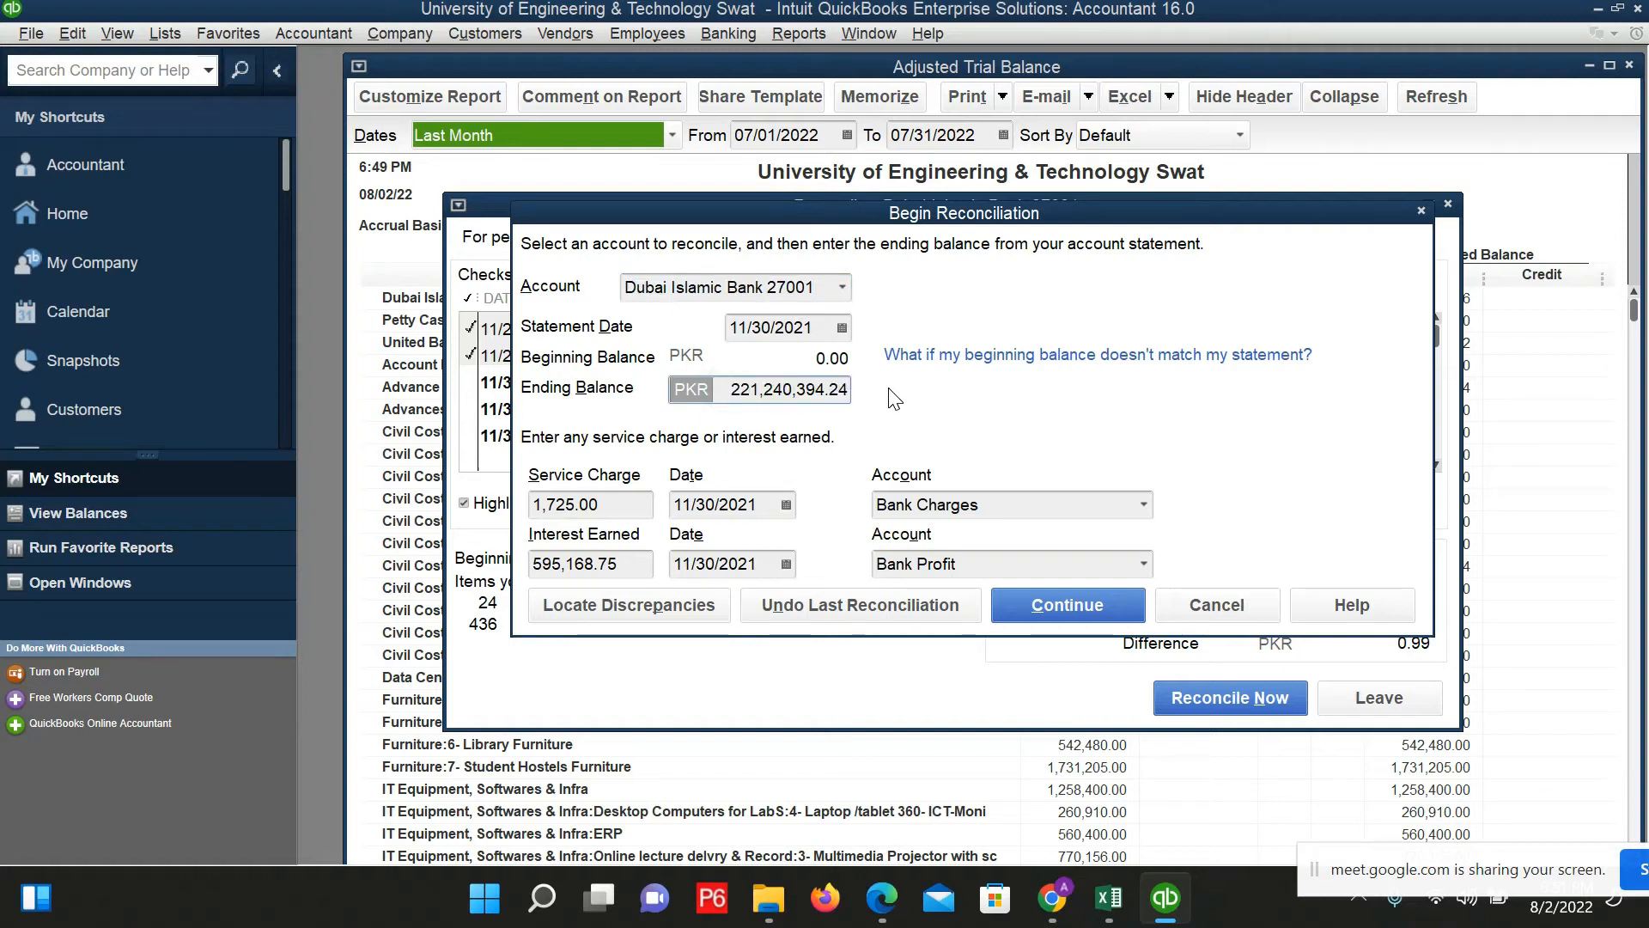
pyautogui.press('-')
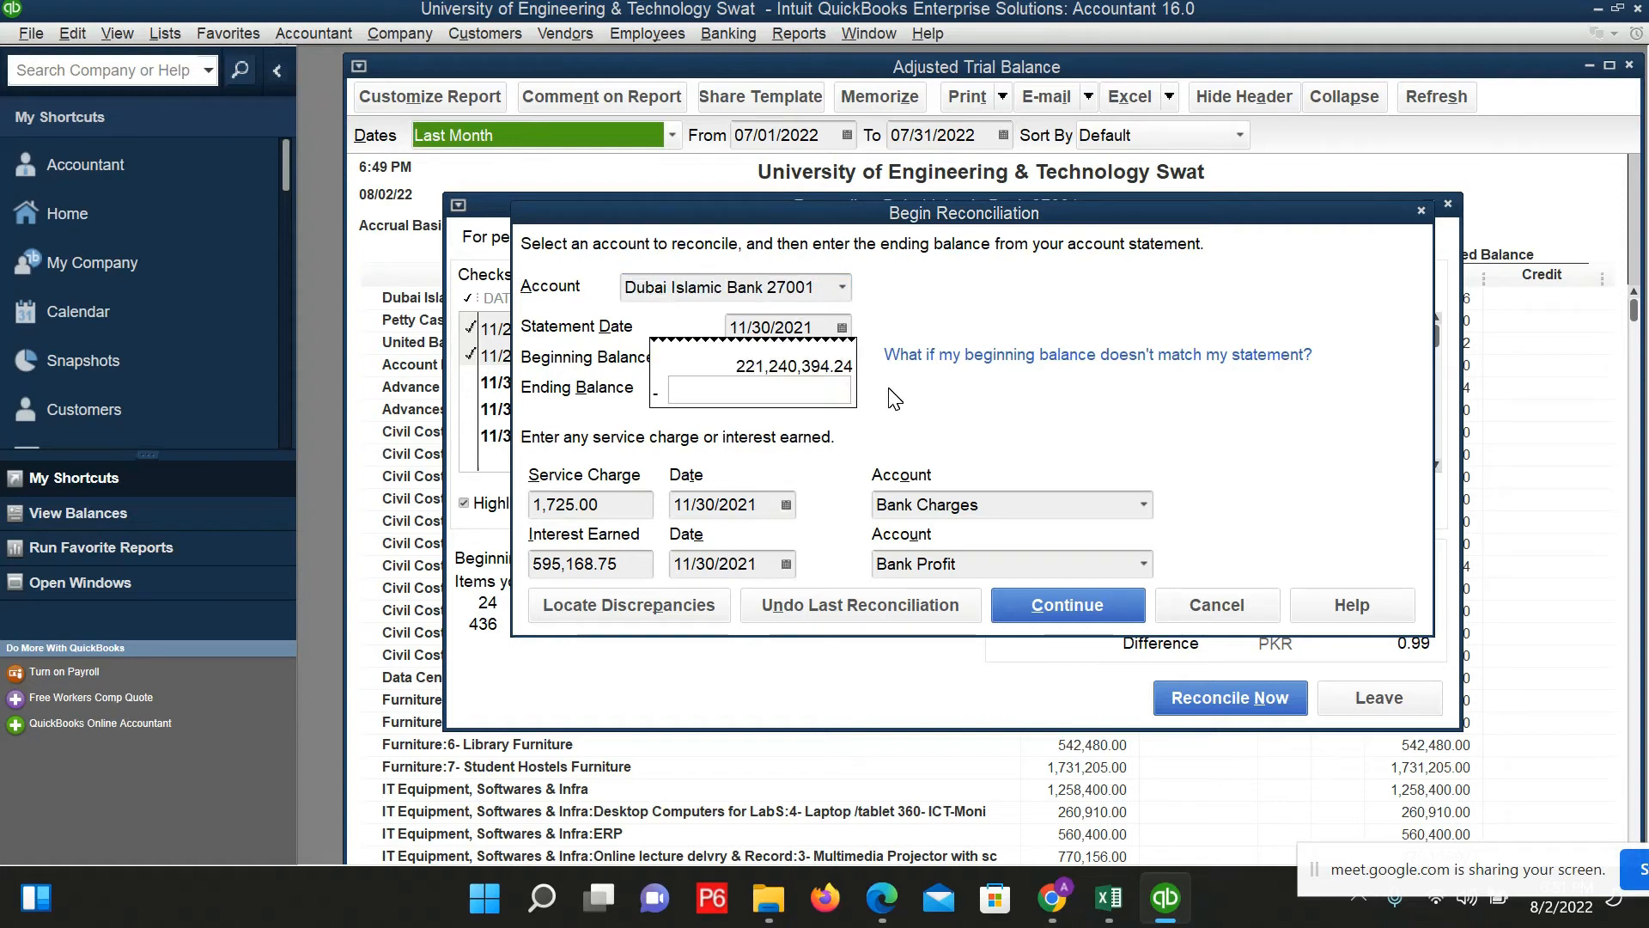
pyautogui.write('.99')
pyautogui.press('Return')
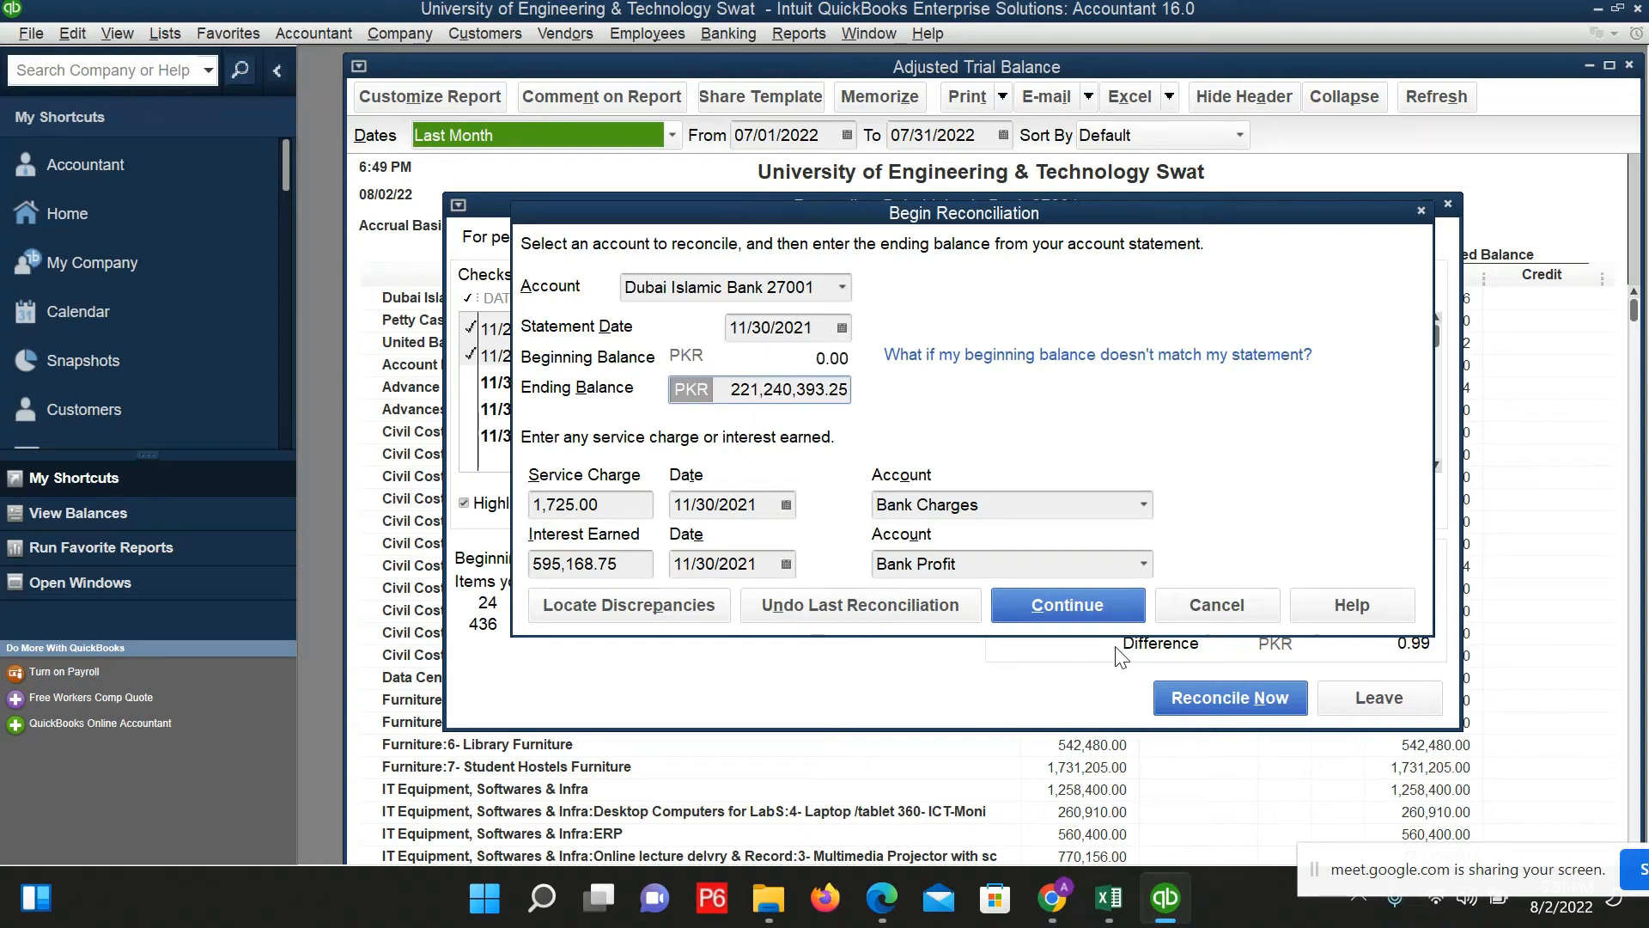
pyautogui.click(1085, 607)
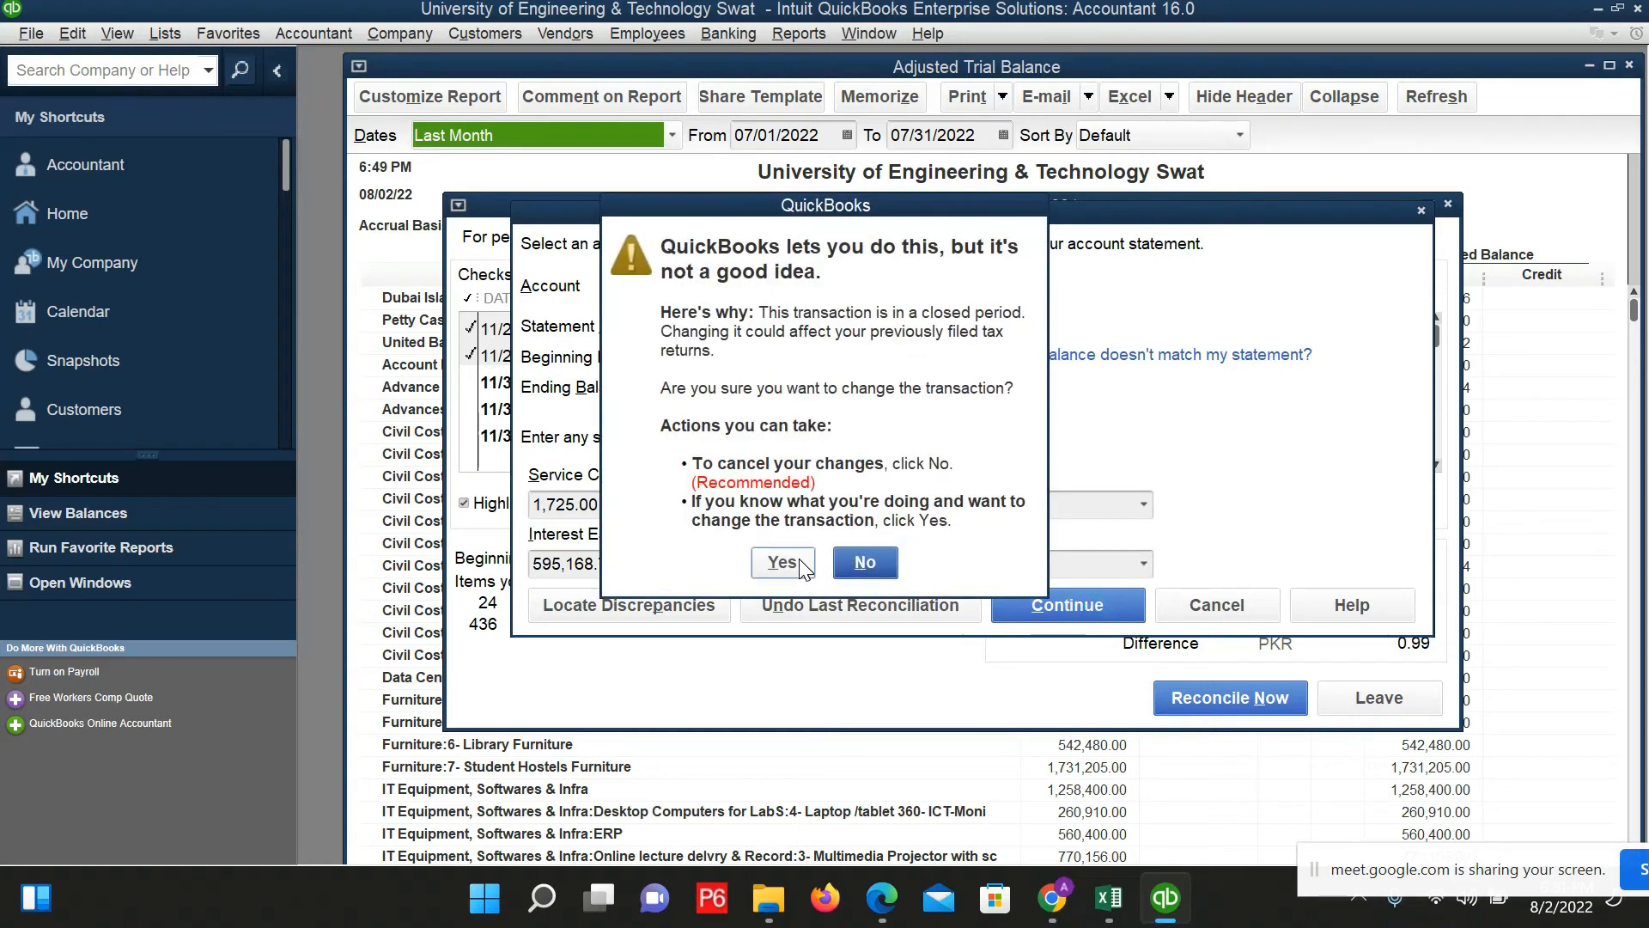
pyautogui.click(781, 562)
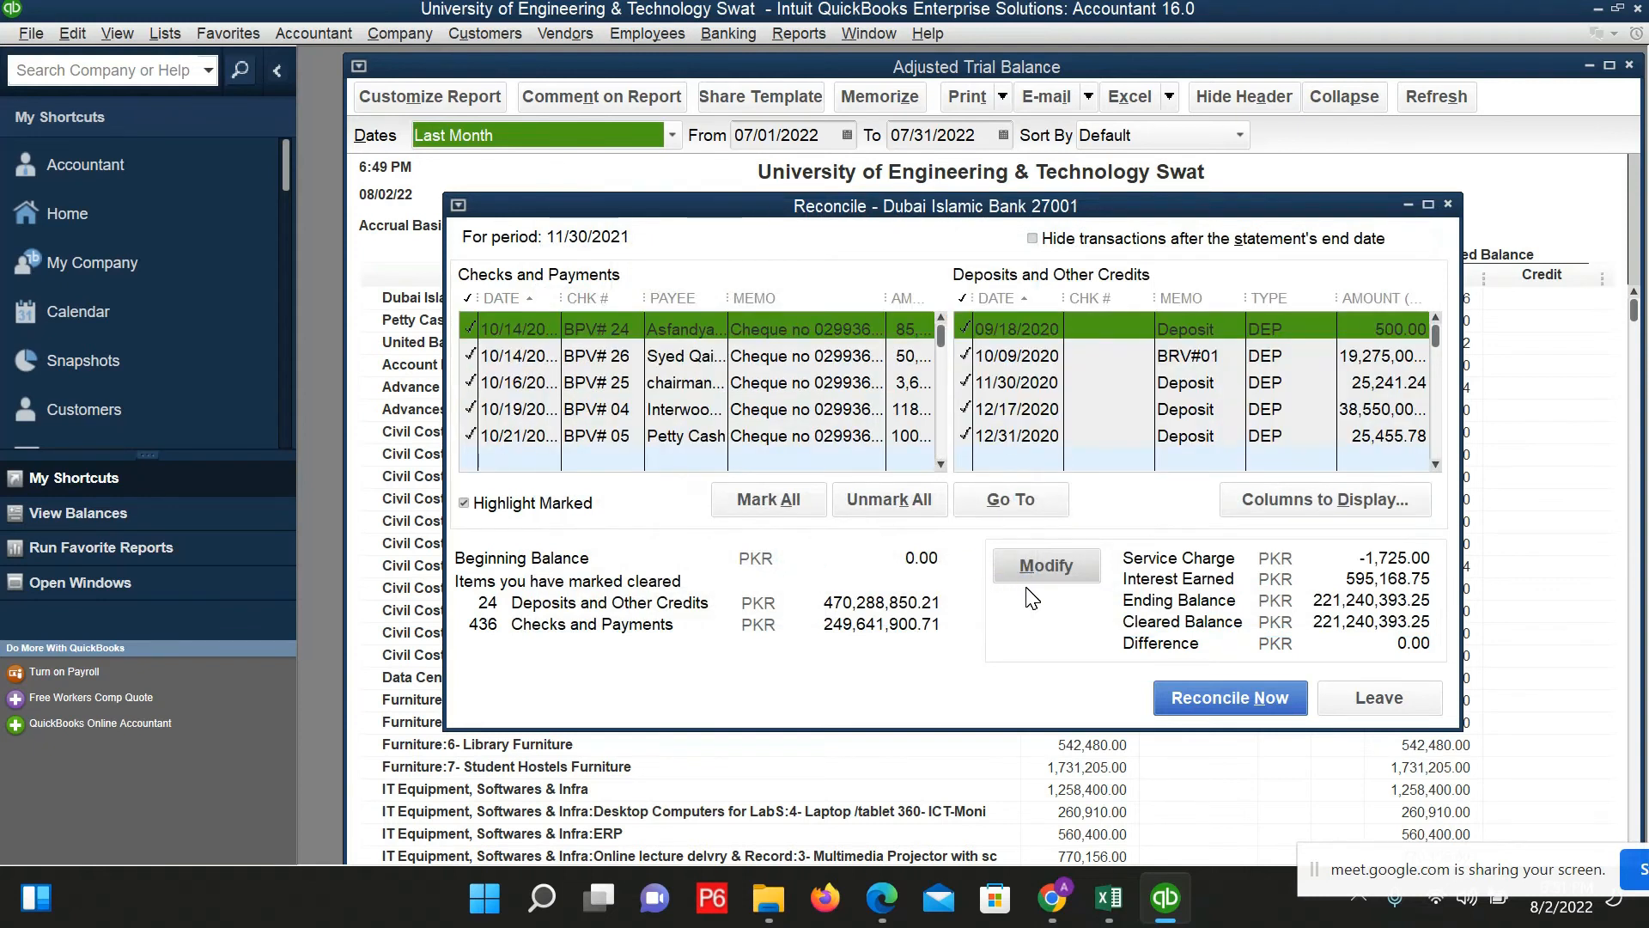
# Step: Set the ending balance back to 221,240,394.24 and reduce the service charge by 0.99 to 1,724.01, accepting the closed-period change
pyautogui.click(1036, 571)
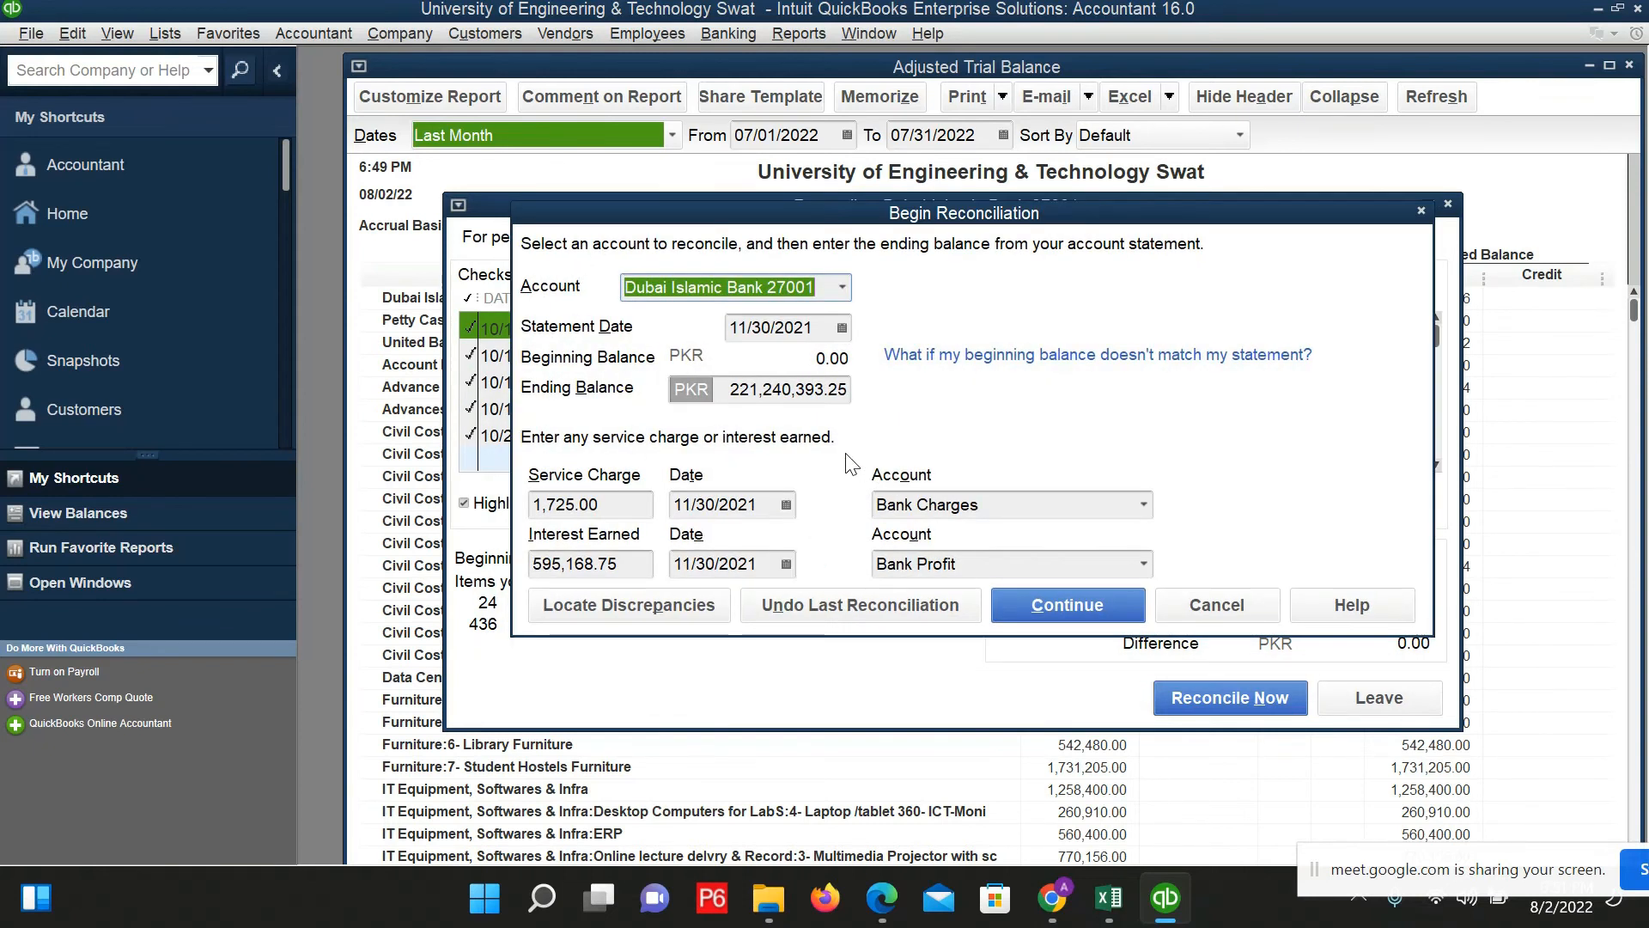
pyautogui.moveTo(848, 390); pyautogui.dragTo(716, 389)
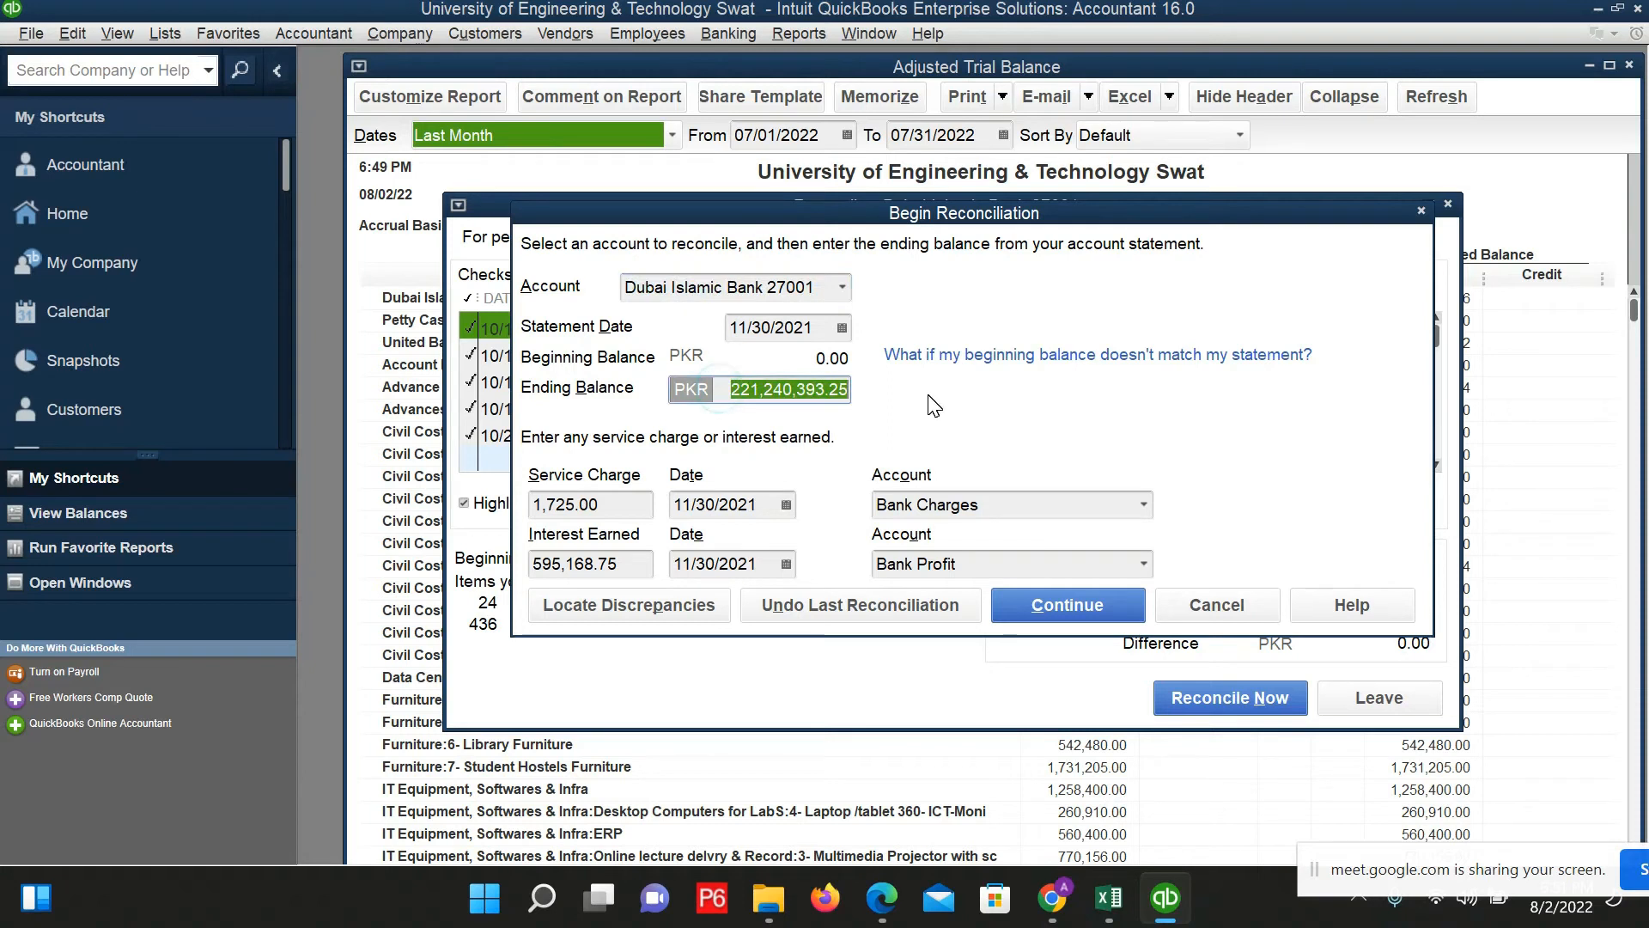
pyautogui.hotkey('ctrl', 'v')
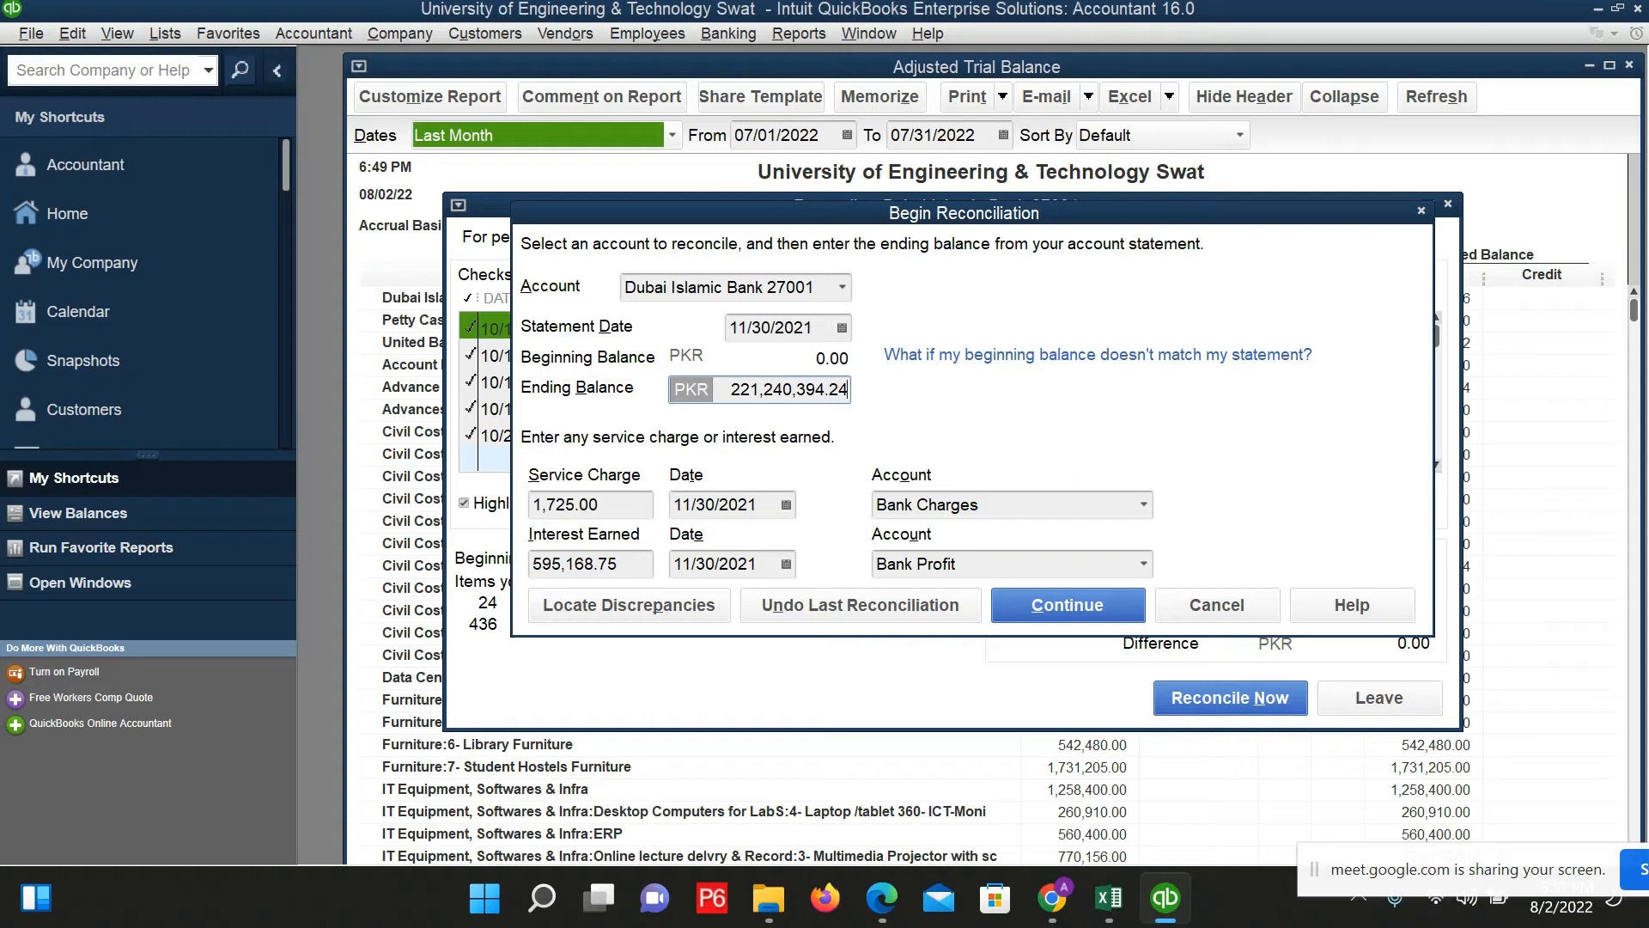
pyautogui.click(633, 506)
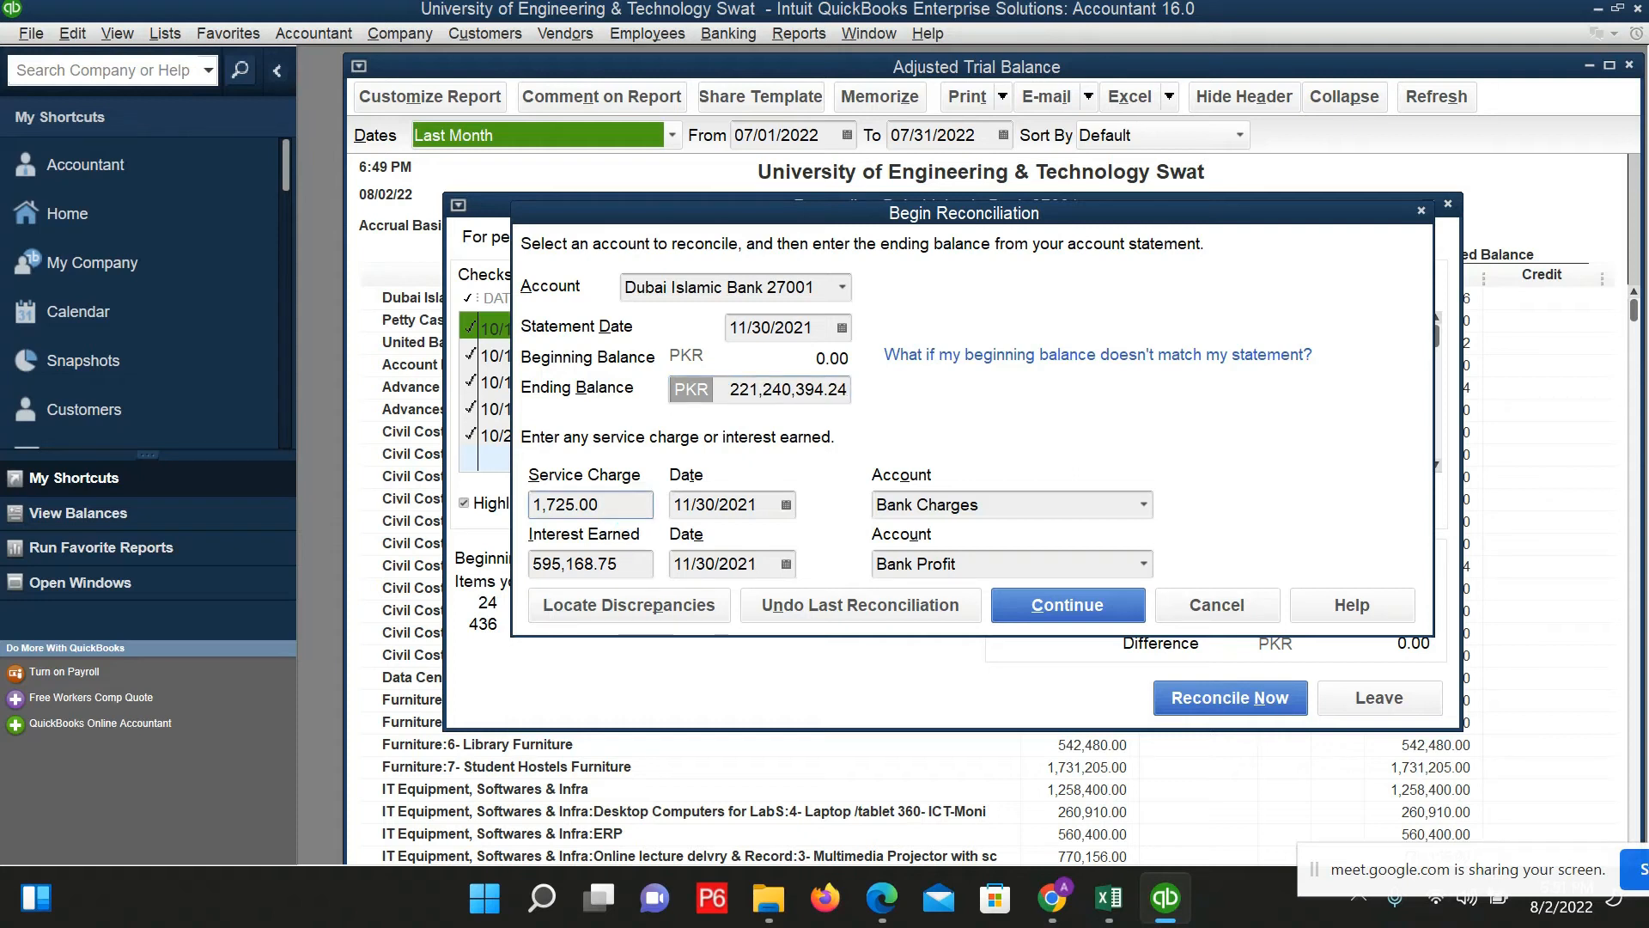
pyautogui.write('-.99')
pyautogui.click(1075, 597)
pyautogui.click(781, 562)
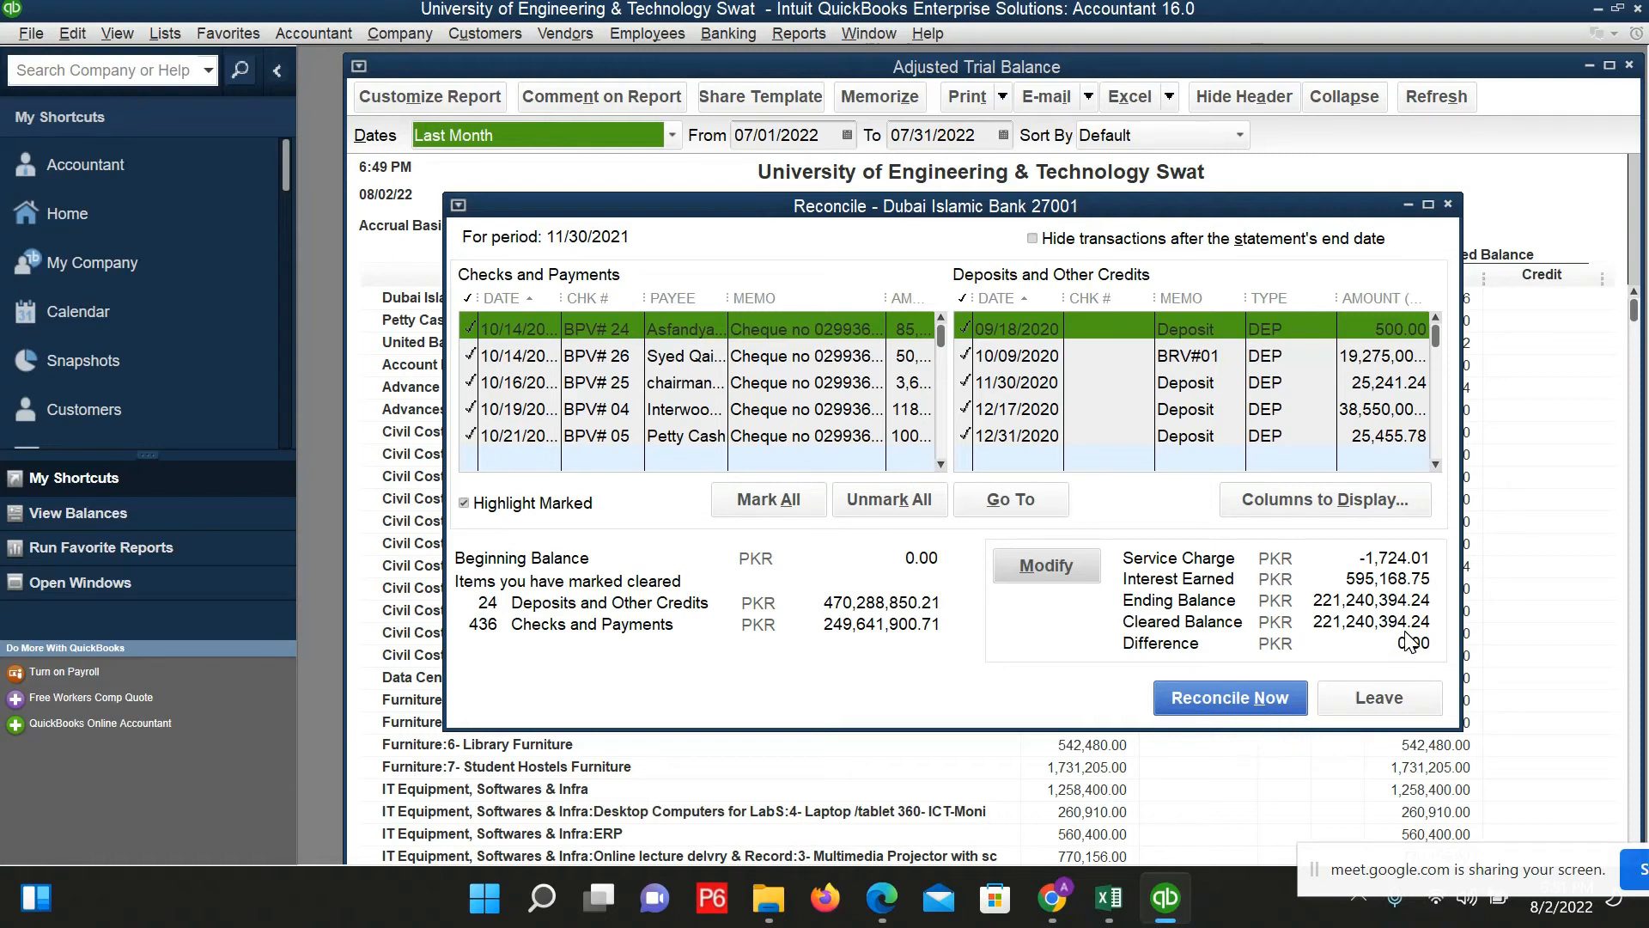
# Step: Complete the Dubai Islamic Bank reconciliation and display both the summary and detail reports
pyautogui.click(1209, 706)
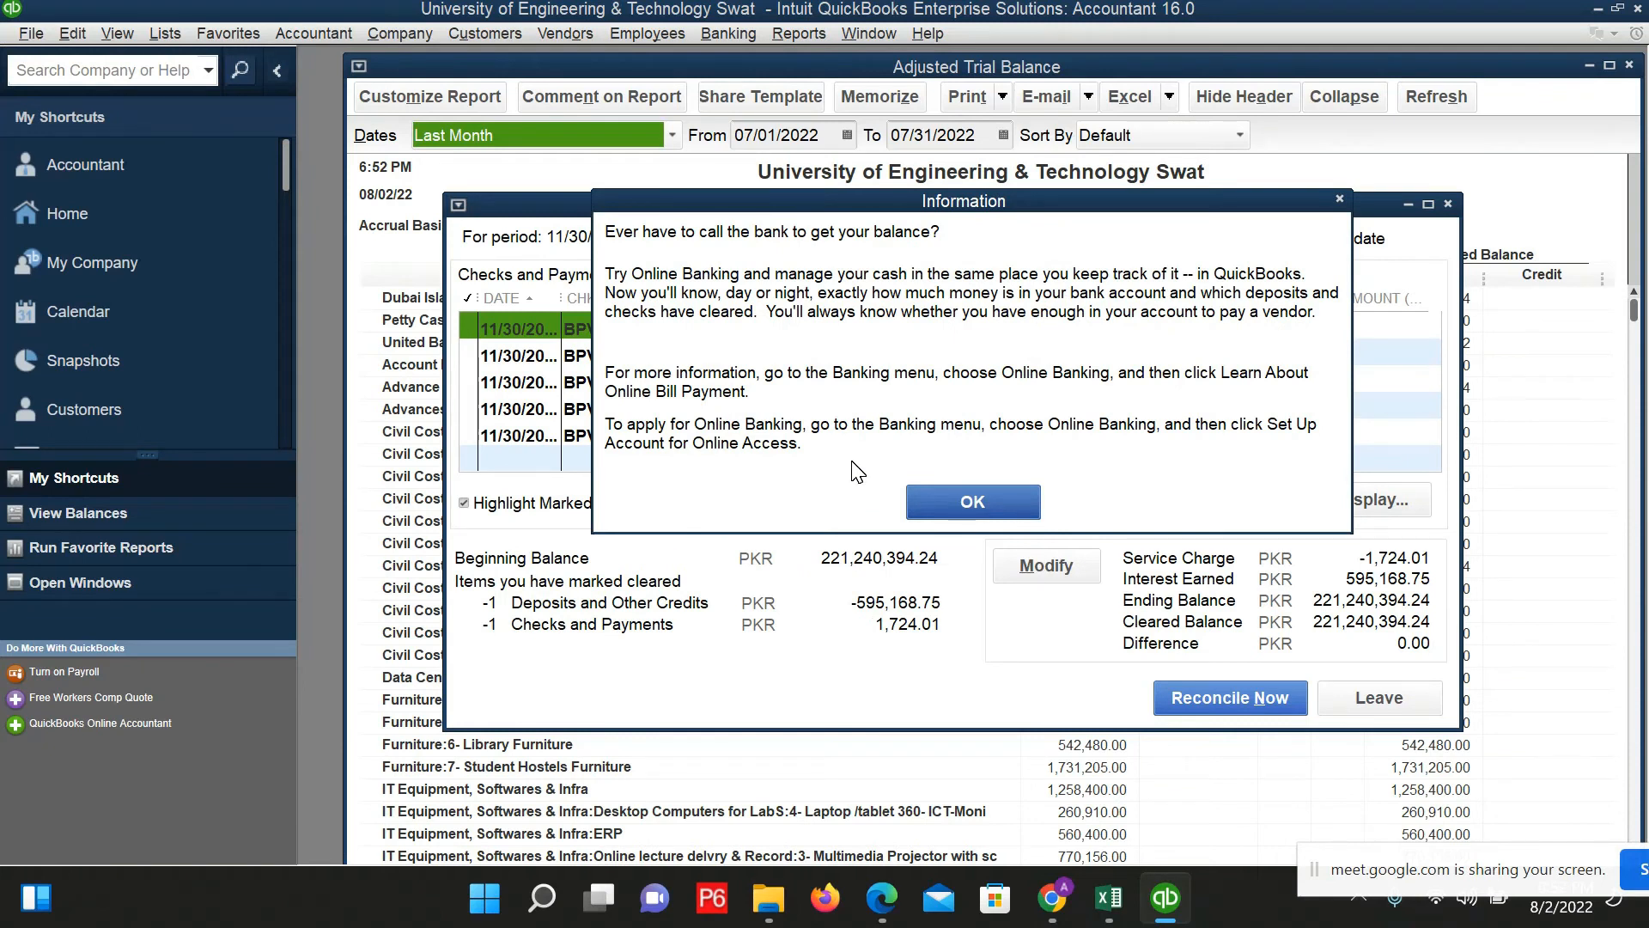
pyautogui.click(955, 495)
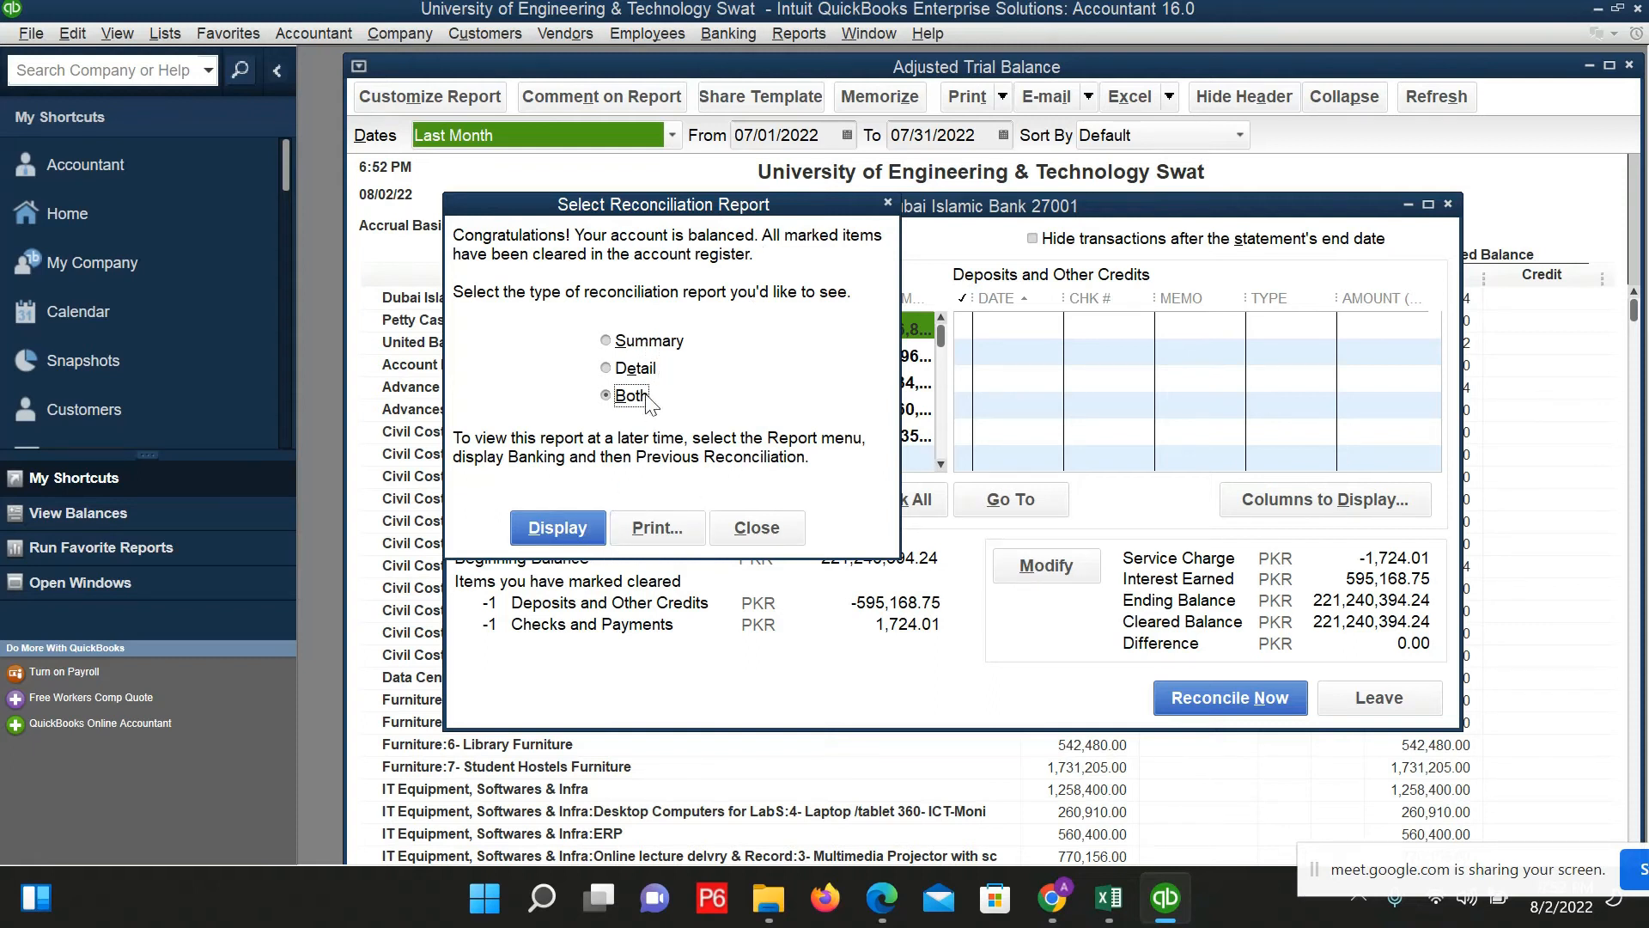
pyautogui.click(554, 529)
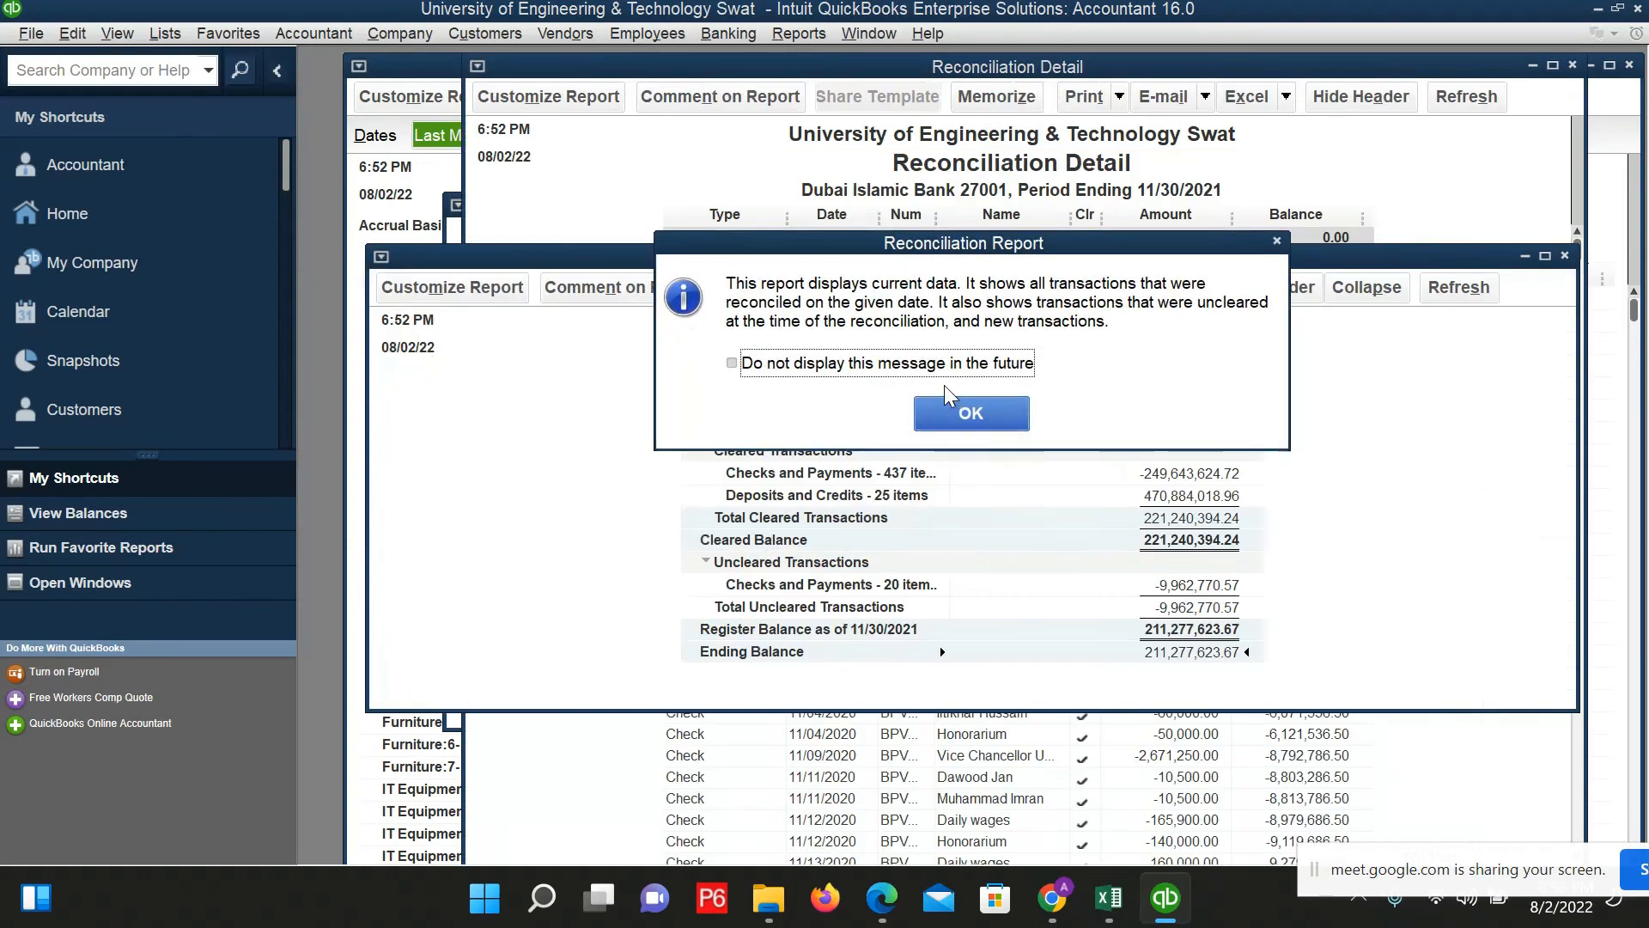
pyautogui.click(968, 413)
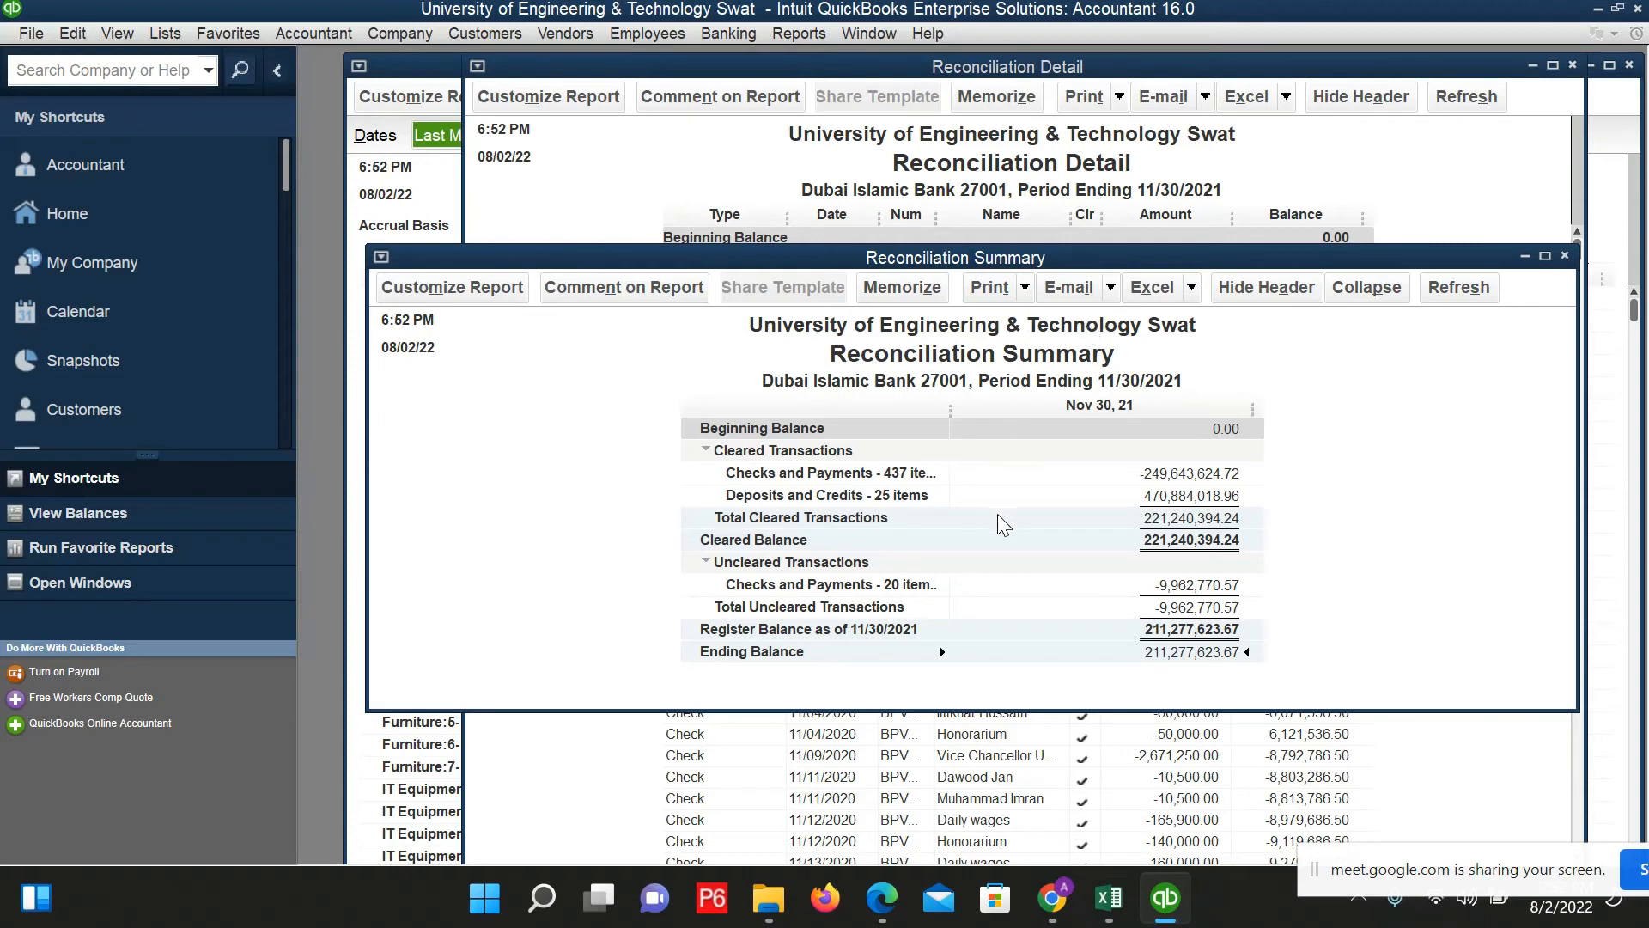
# Step: Save the Reconciliation Summary report as a PDF named recon in the Global office folder on the Desktop
pyautogui.click(1024, 292)
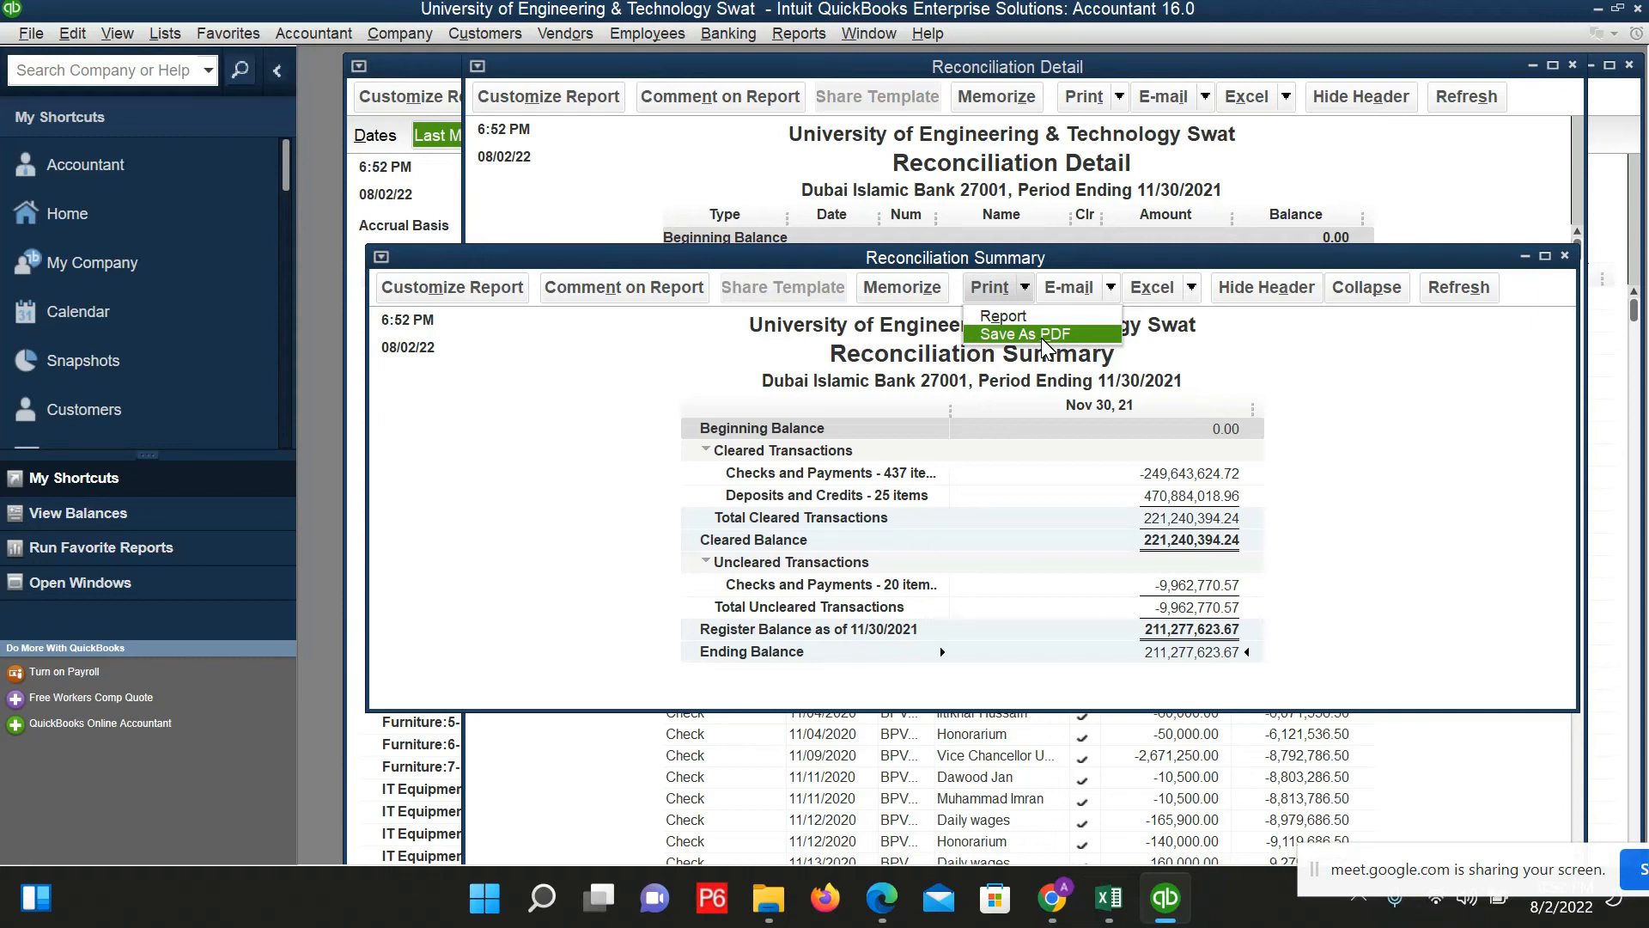
pyautogui.click(1042, 340)
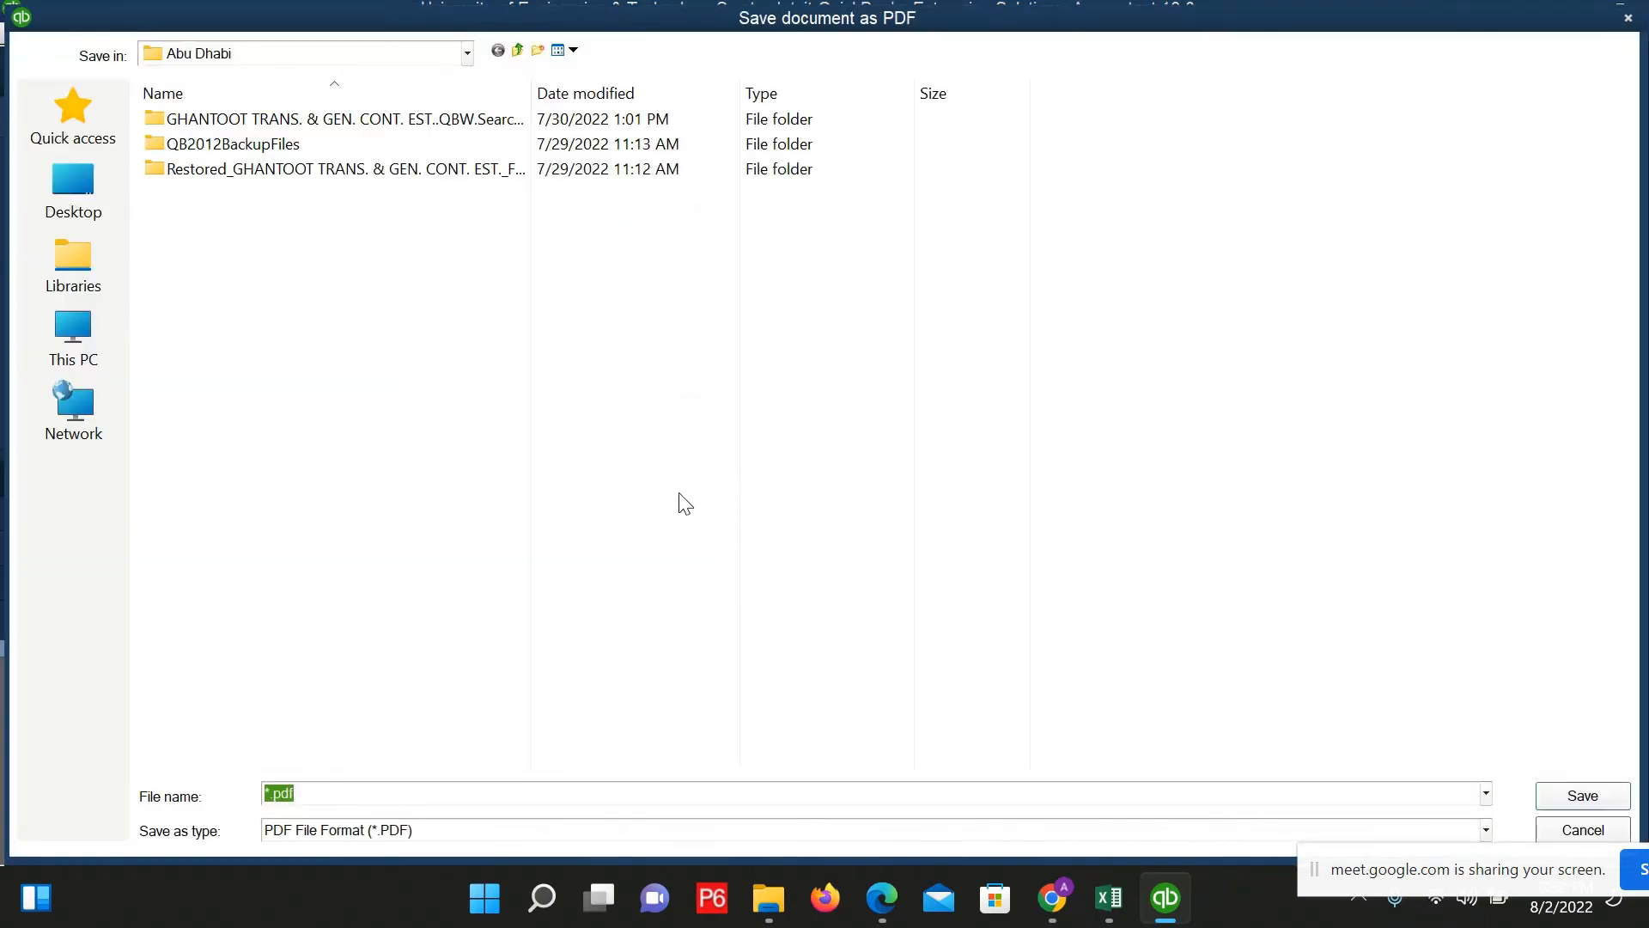
pyautogui.click(89, 215)
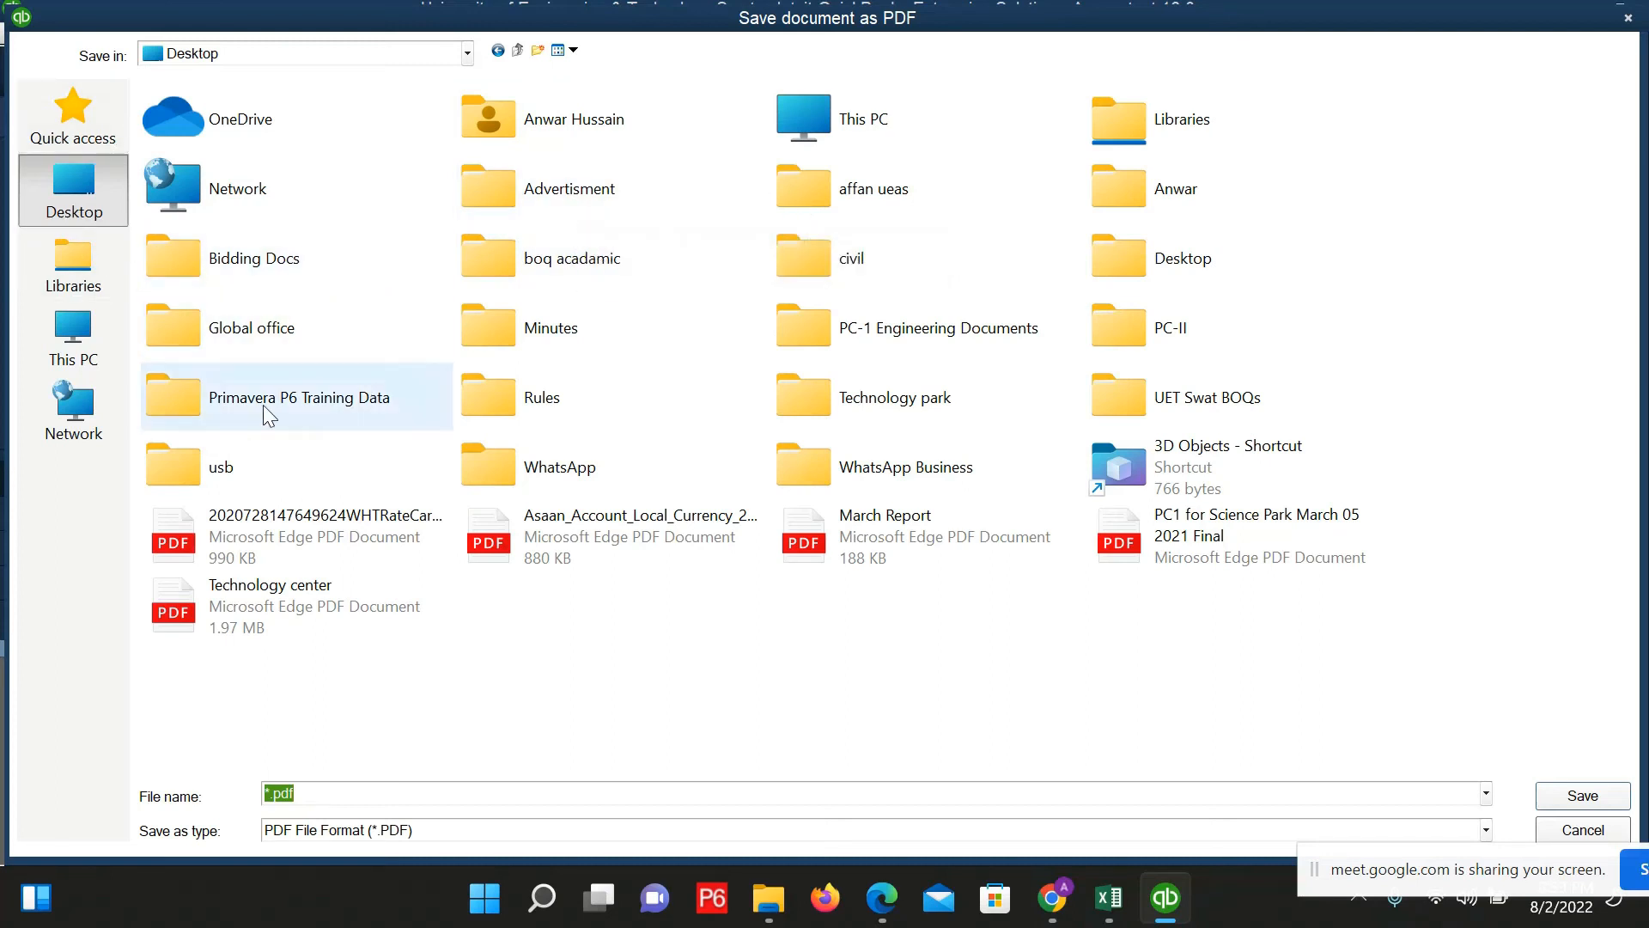
pyautogui.click(239, 367)
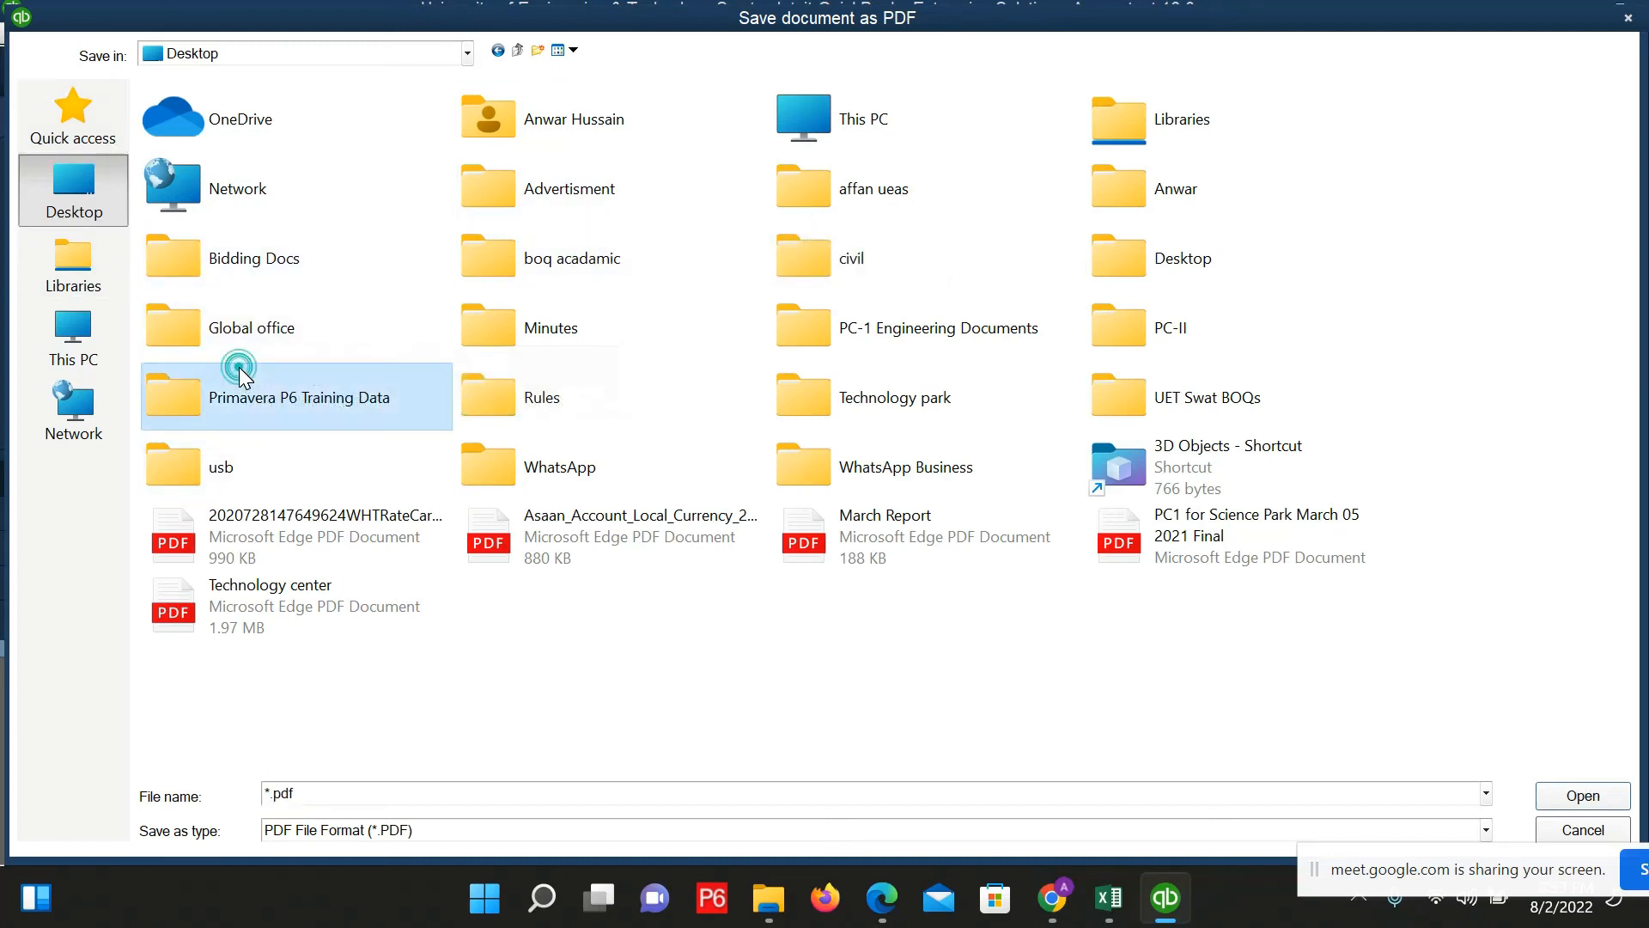
pyautogui.doubleClick(234, 348)
pyautogui.click(1611, 803)
pyautogui.write('re')
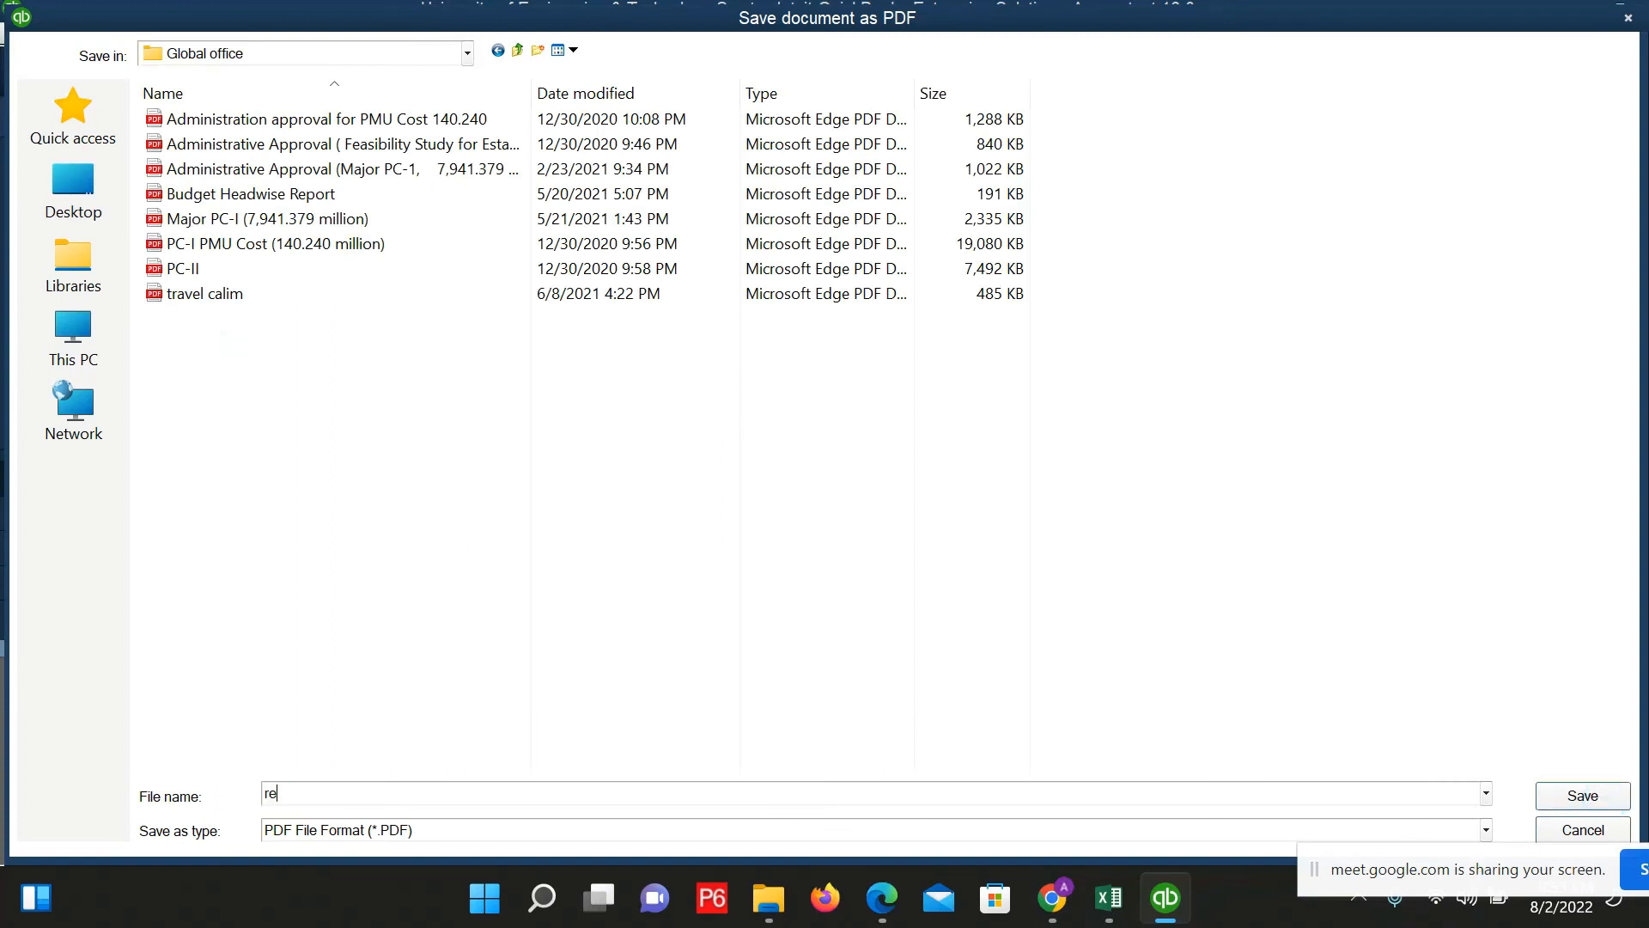
pyautogui.write('con')
pyautogui.press('Return')
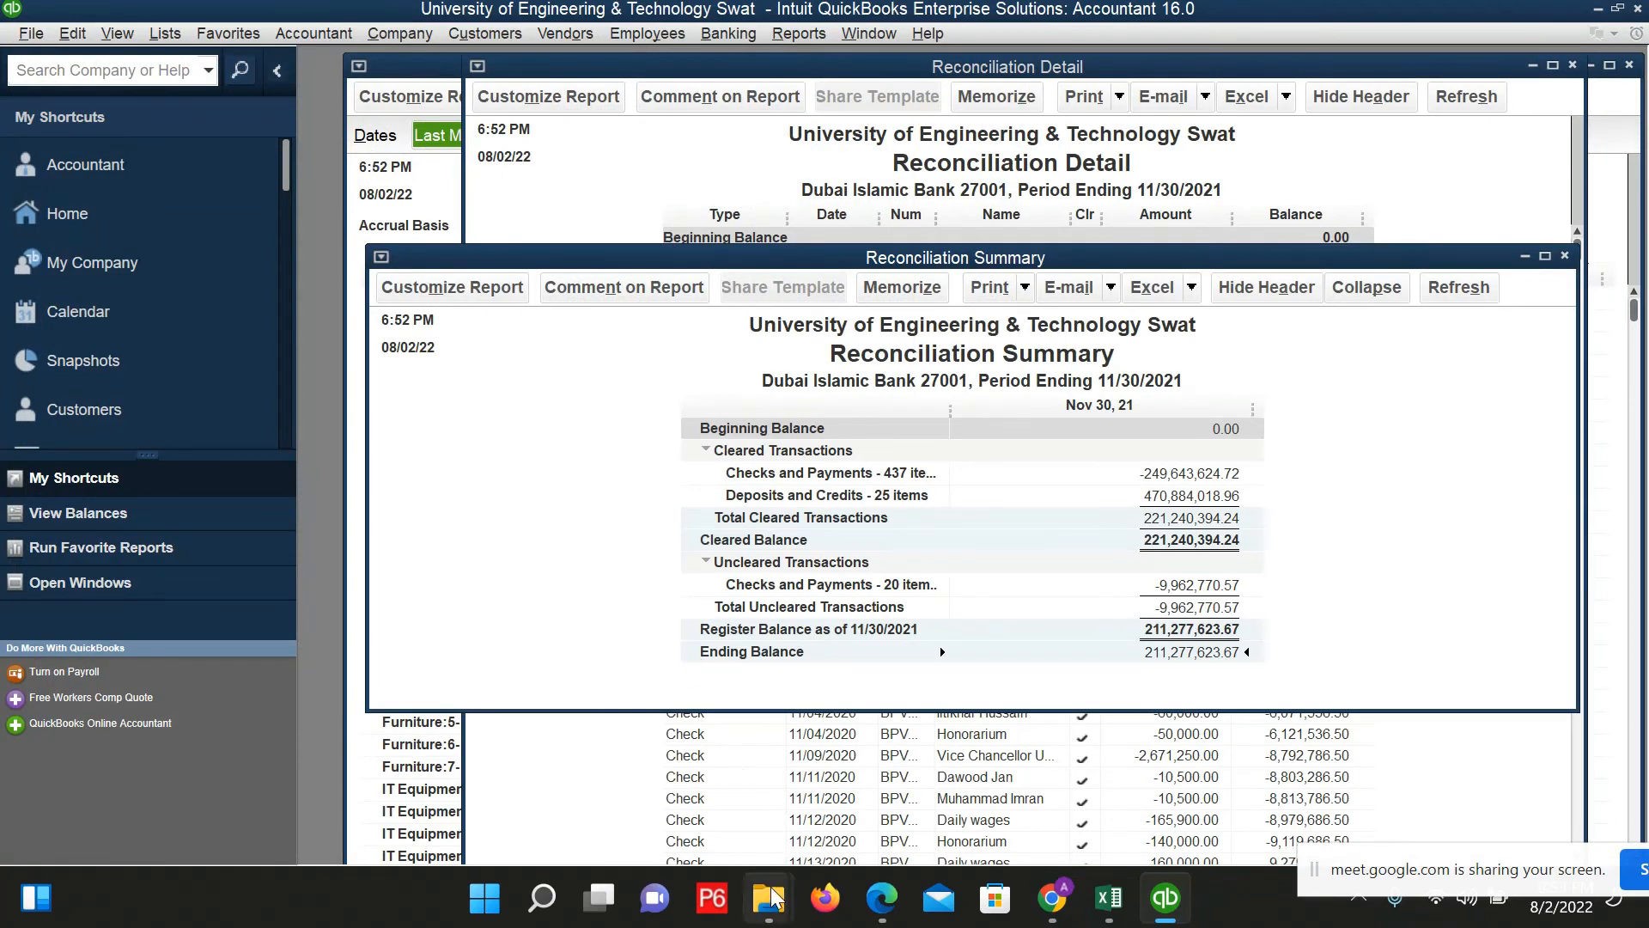
# Step: Switch to File Explorer, open the recon PDF from the Desktop's Global office folder, and check its ending balance
pyautogui.moveTo(770, 902)
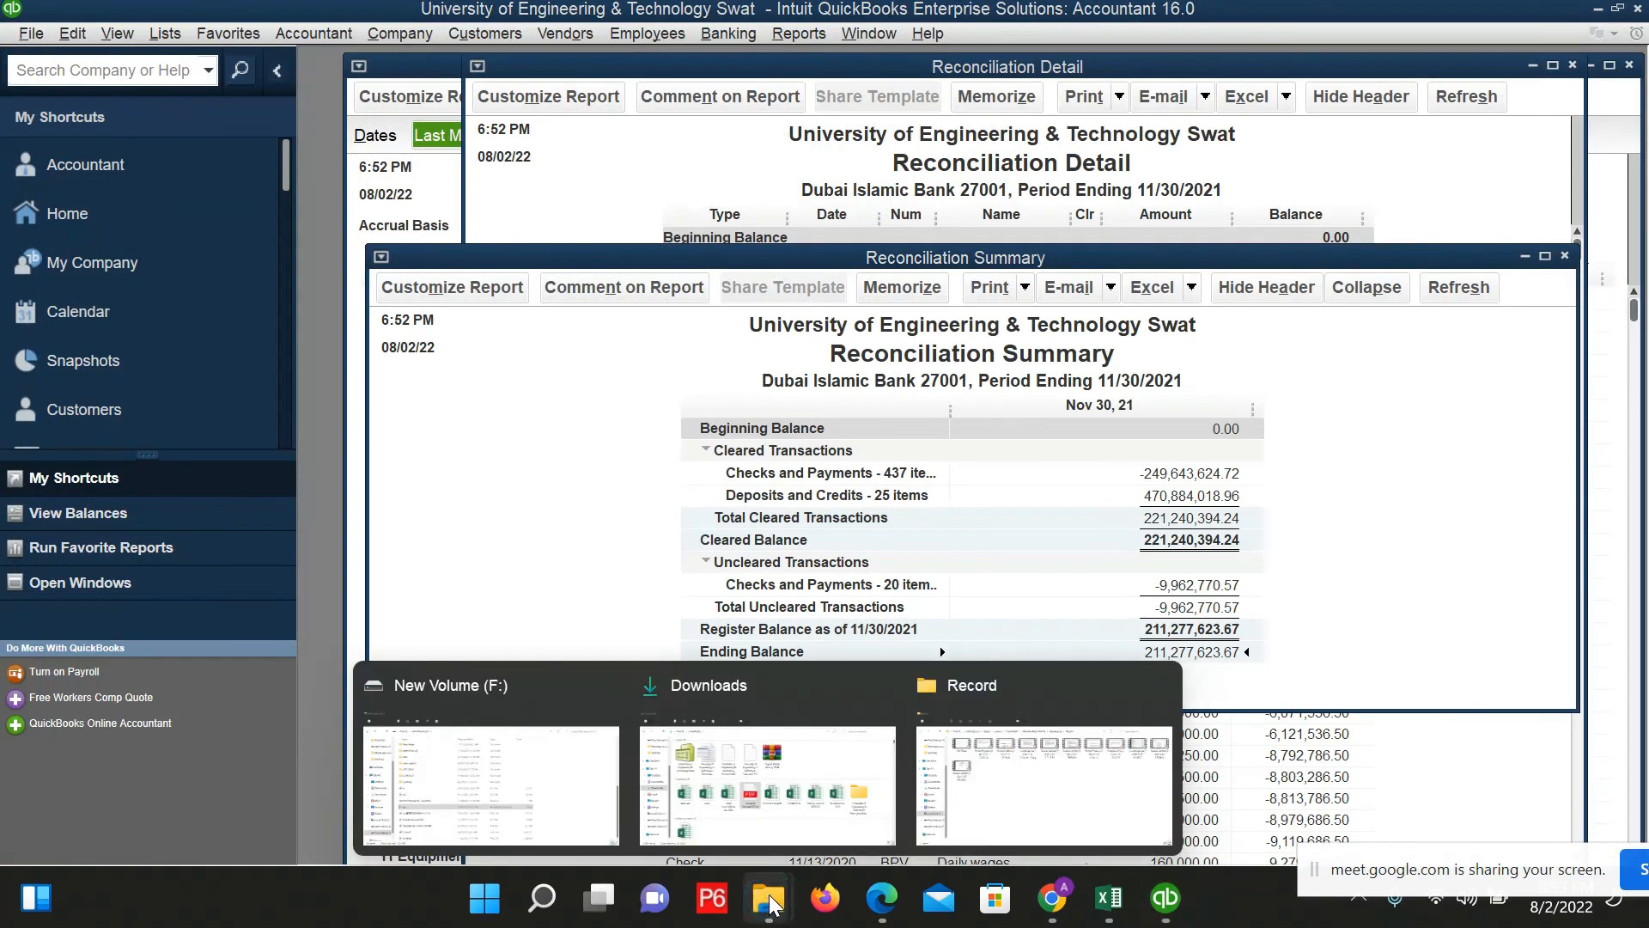
pyautogui.click(723, 780)
pyautogui.scroll(3, 64, 221)
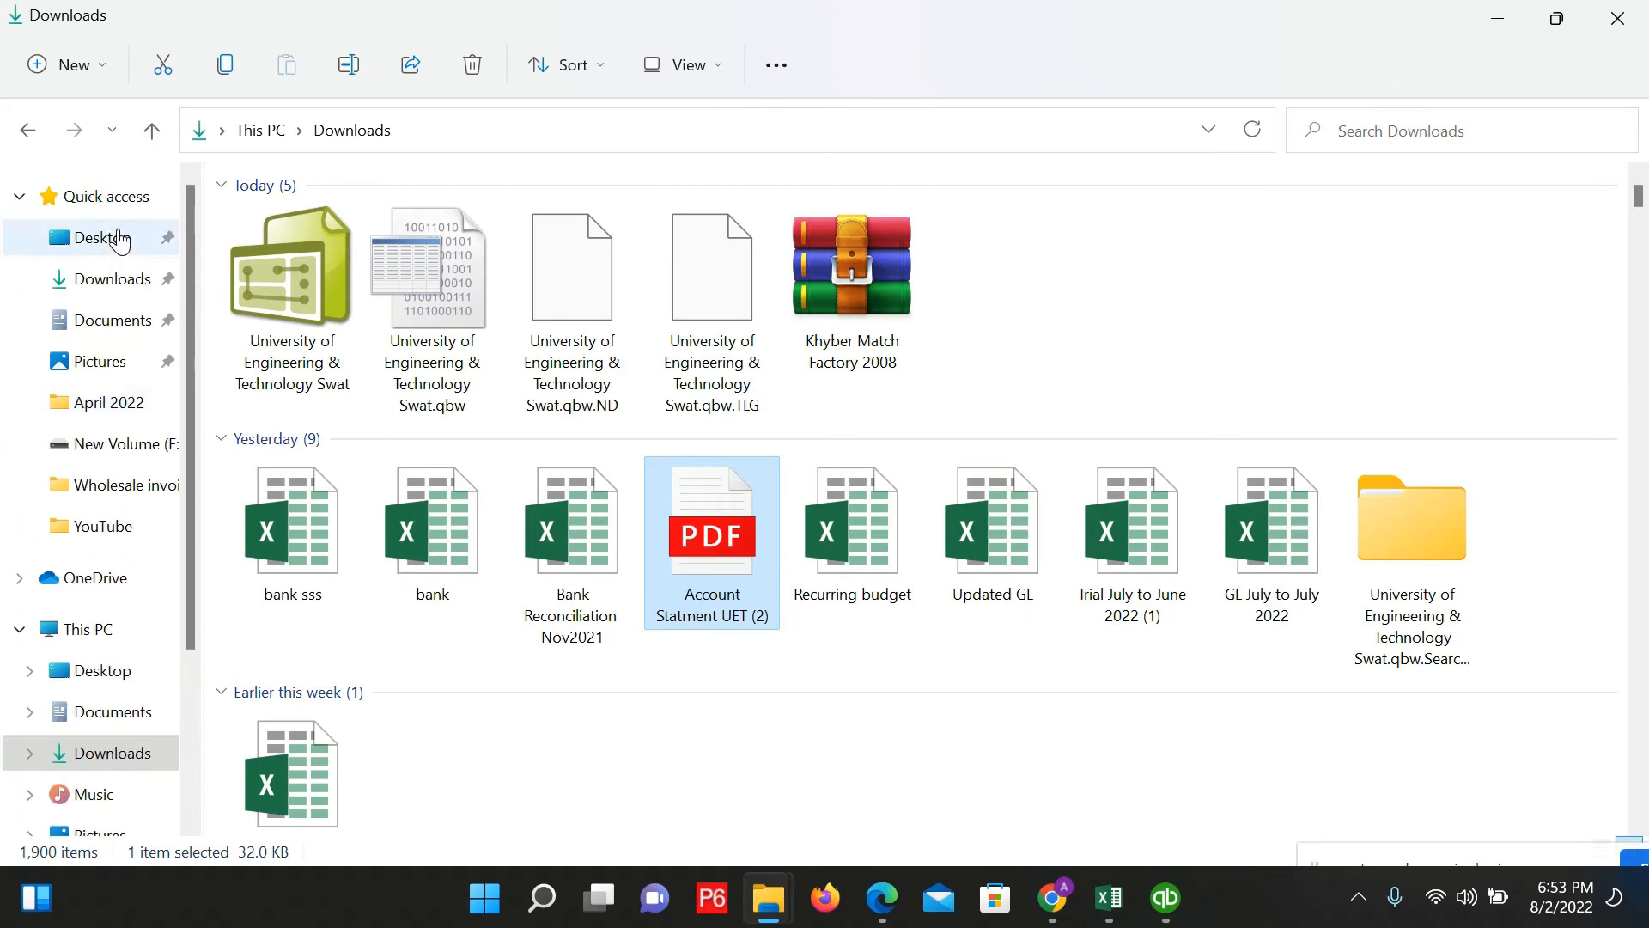
pyautogui.click(112, 237)
pyautogui.click(297, 386)
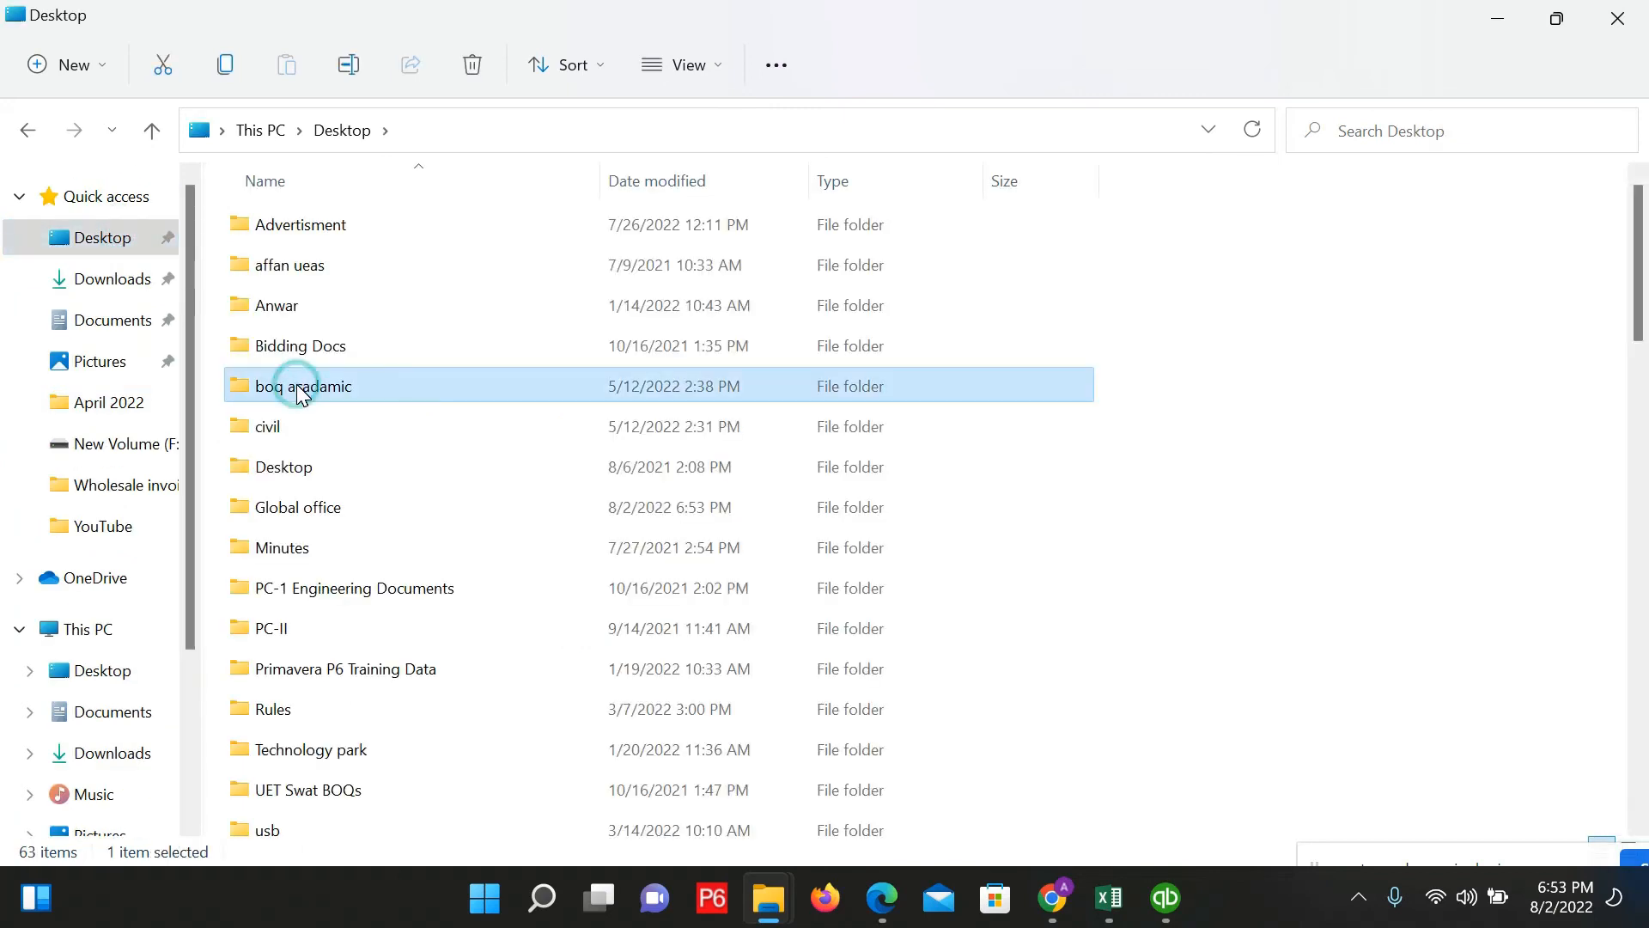
pyautogui.press('g')
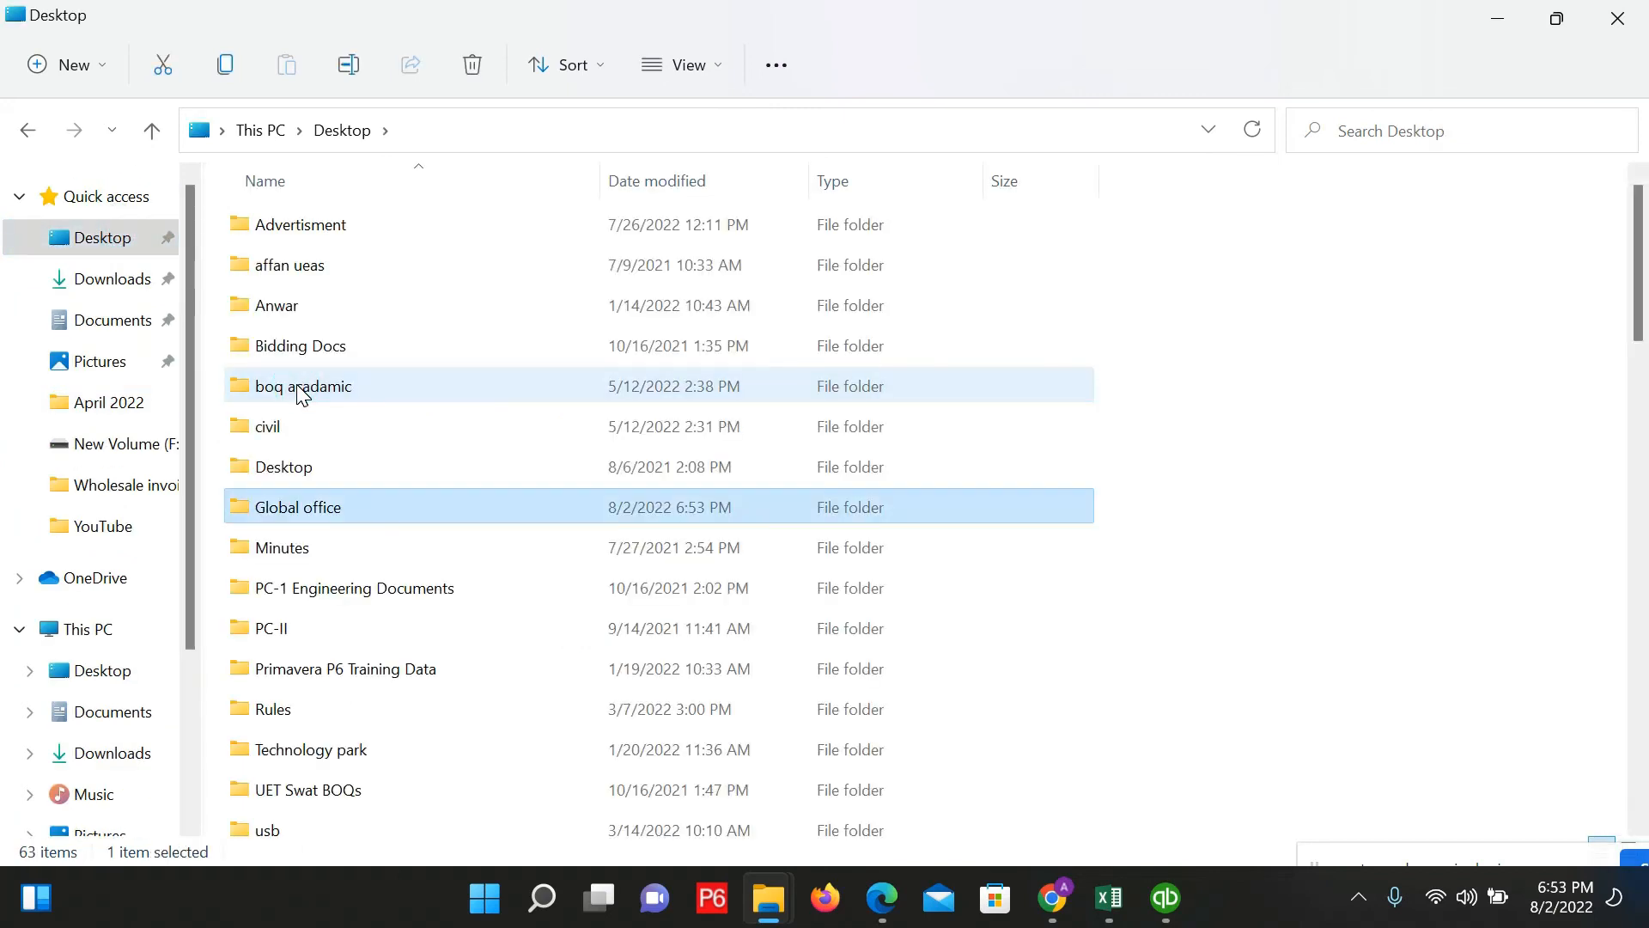
pyautogui.doubleClick(303, 516)
pyautogui.doubleClick(297, 555)
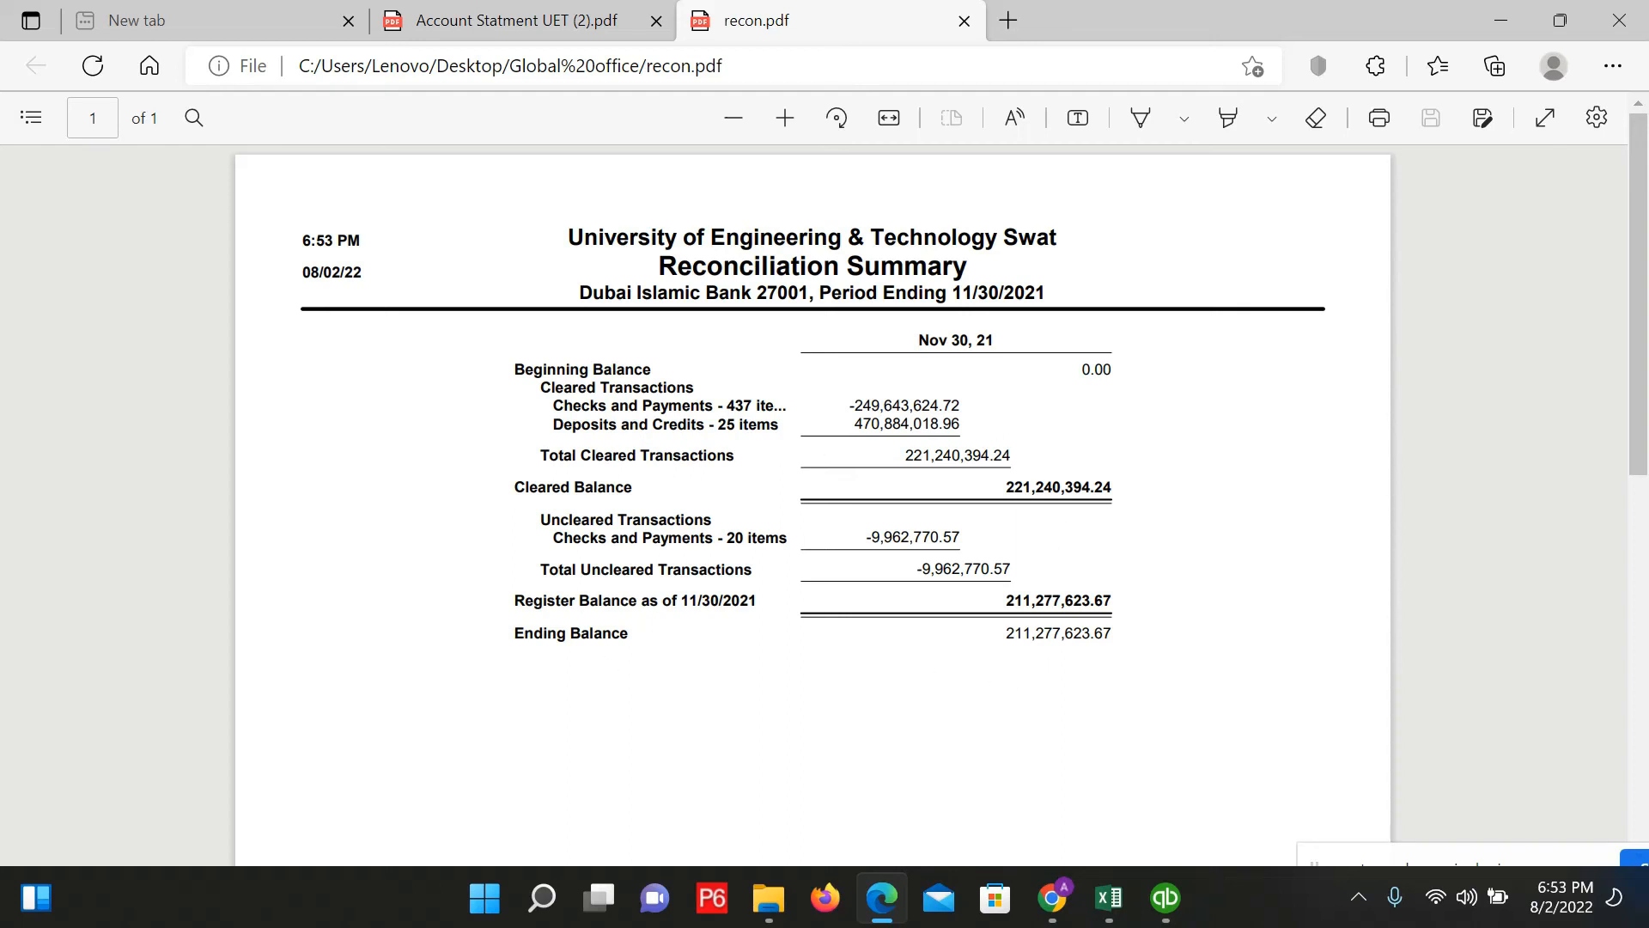
pyautogui.doubleClick(996, 633)
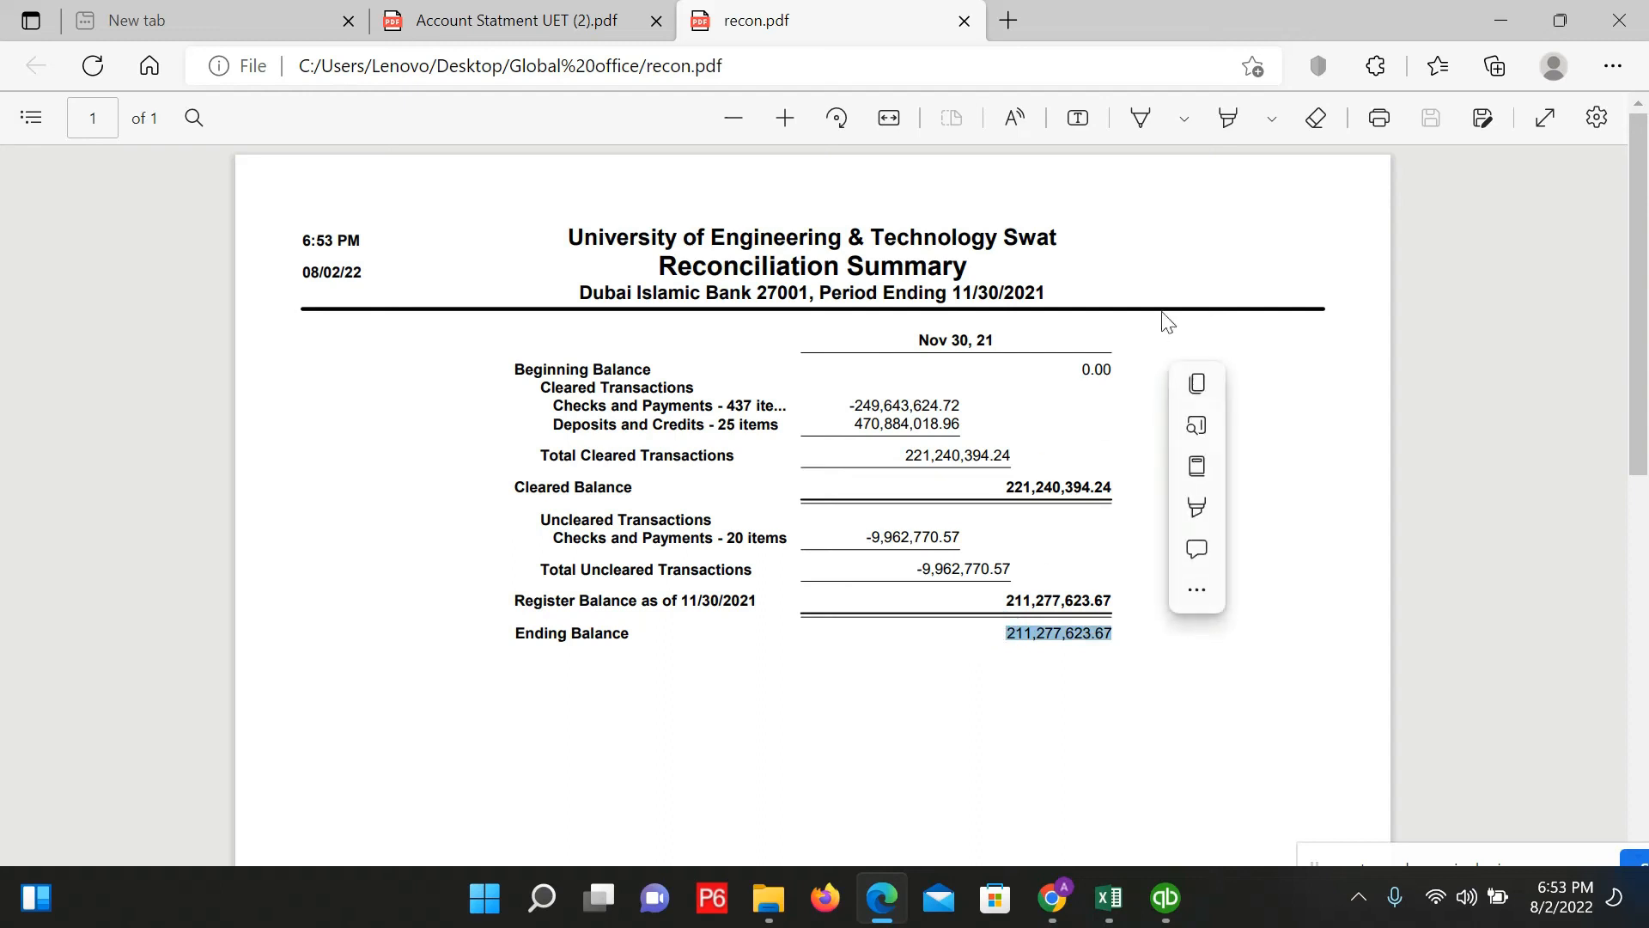
# Step: Switch back to QuickBooks and review the cleared transactions in the Reconciliation Detail report
pyautogui.hotkey('alt', 'Tab')
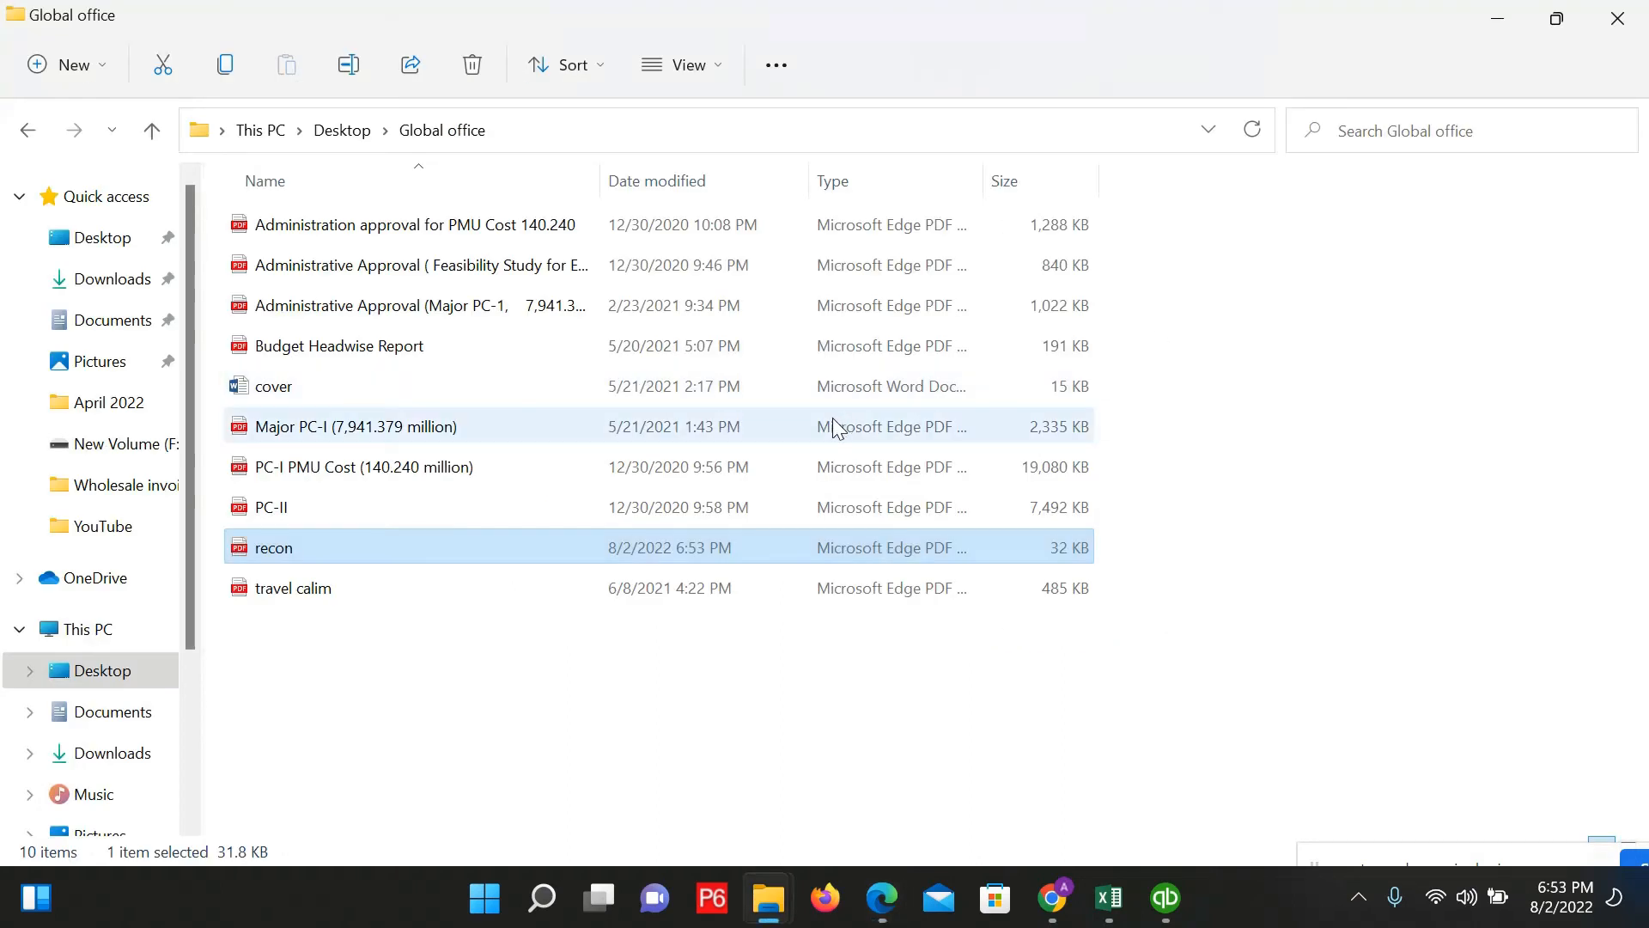
pyautogui.hotkey('alt', 'Tab')
pyautogui.click(1166, 898)
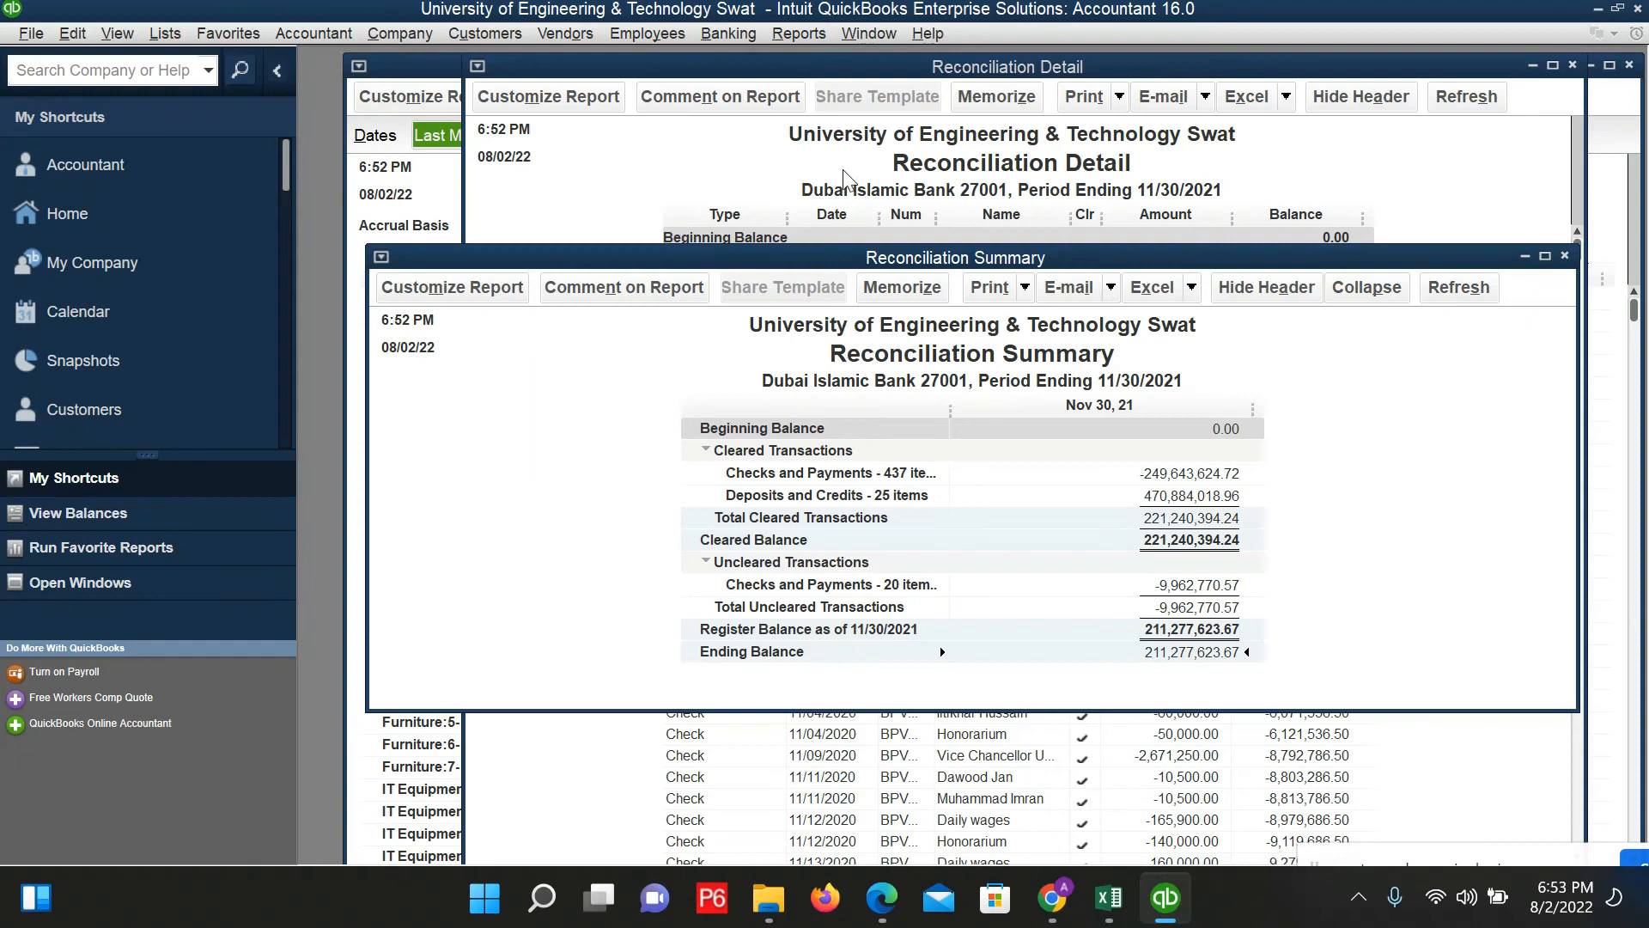
pyautogui.click(1445, 196)
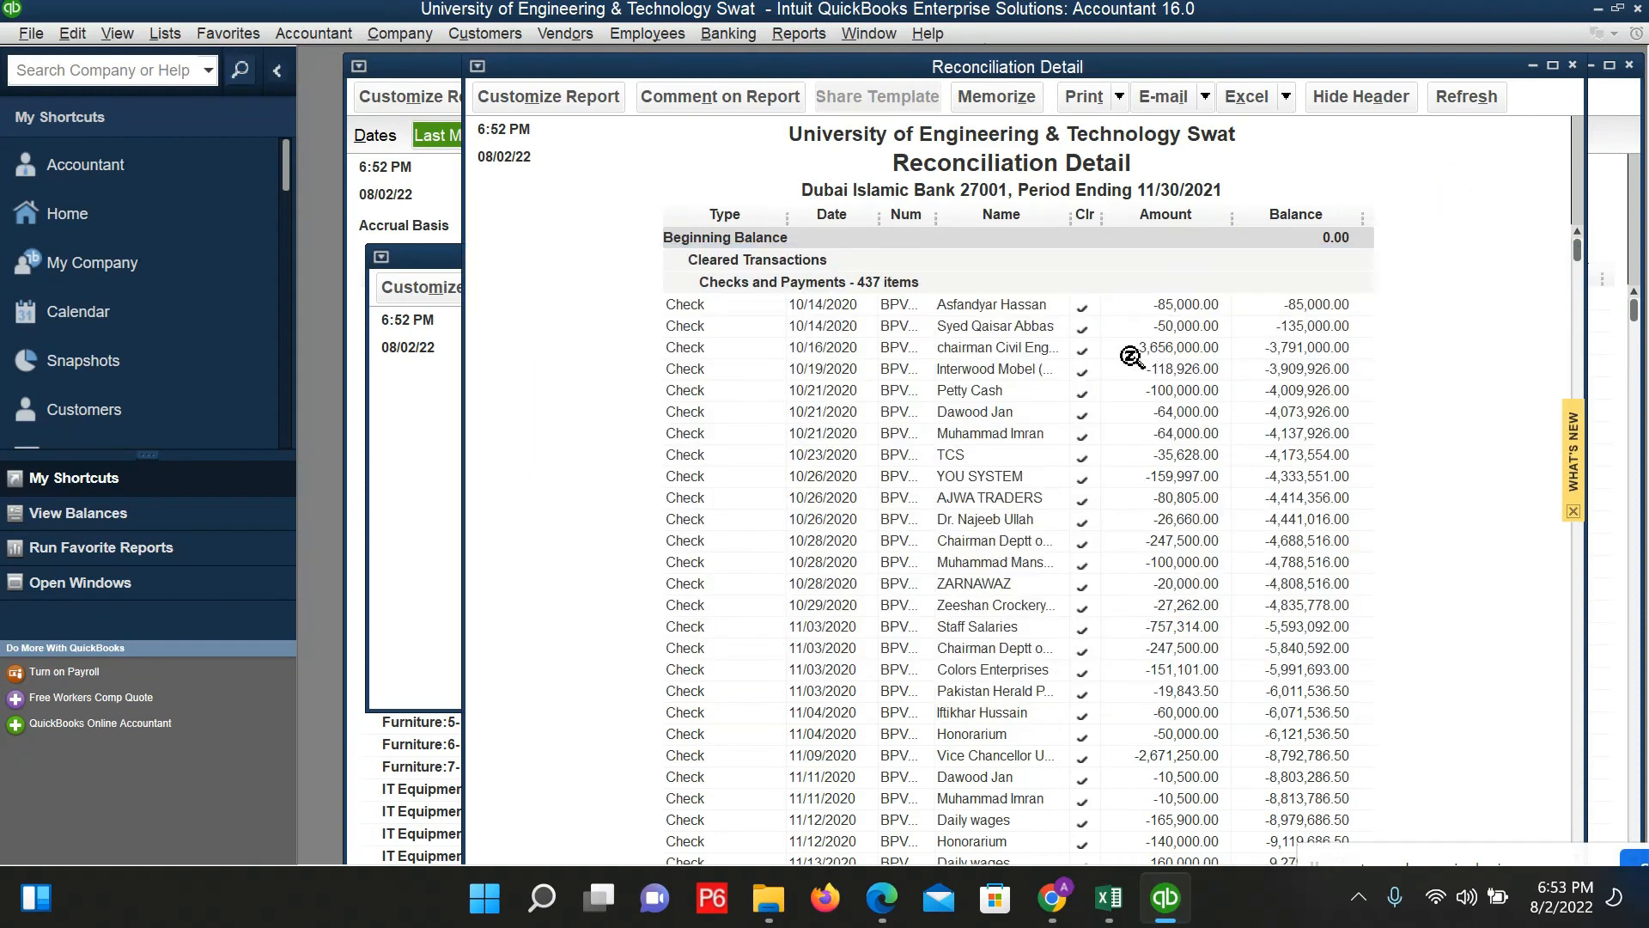
pyautogui.scroll(-20, 1132, 356)
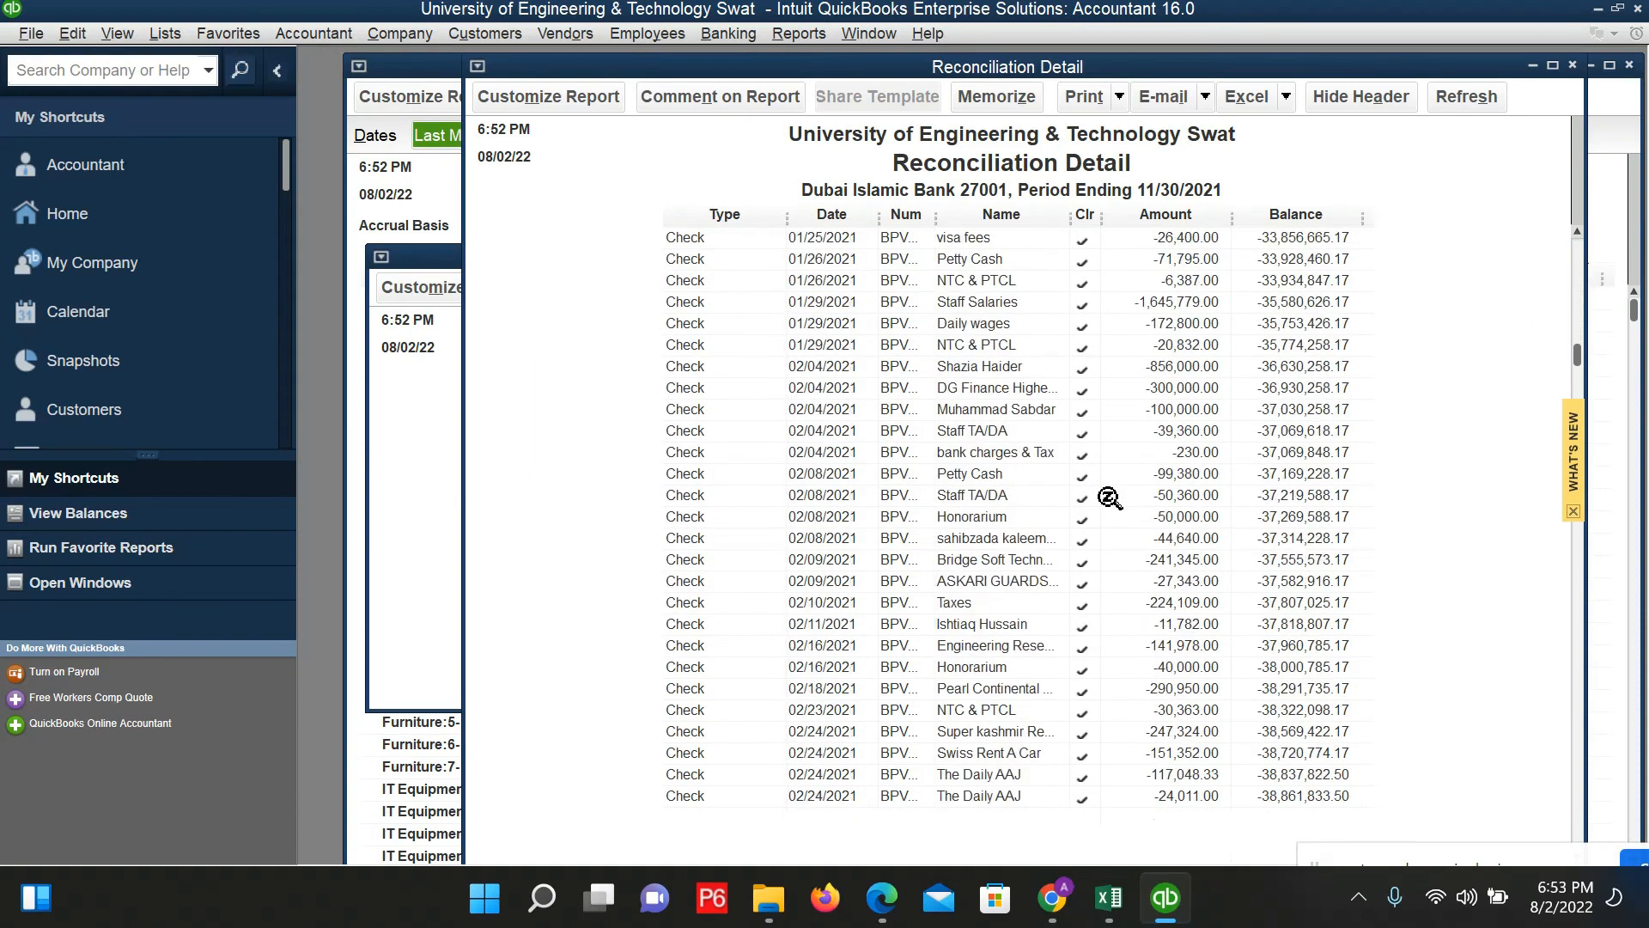
pyautogui.scroll(-3, 1110, 498)
pyautogui.scroll(-20, 1109, 498)
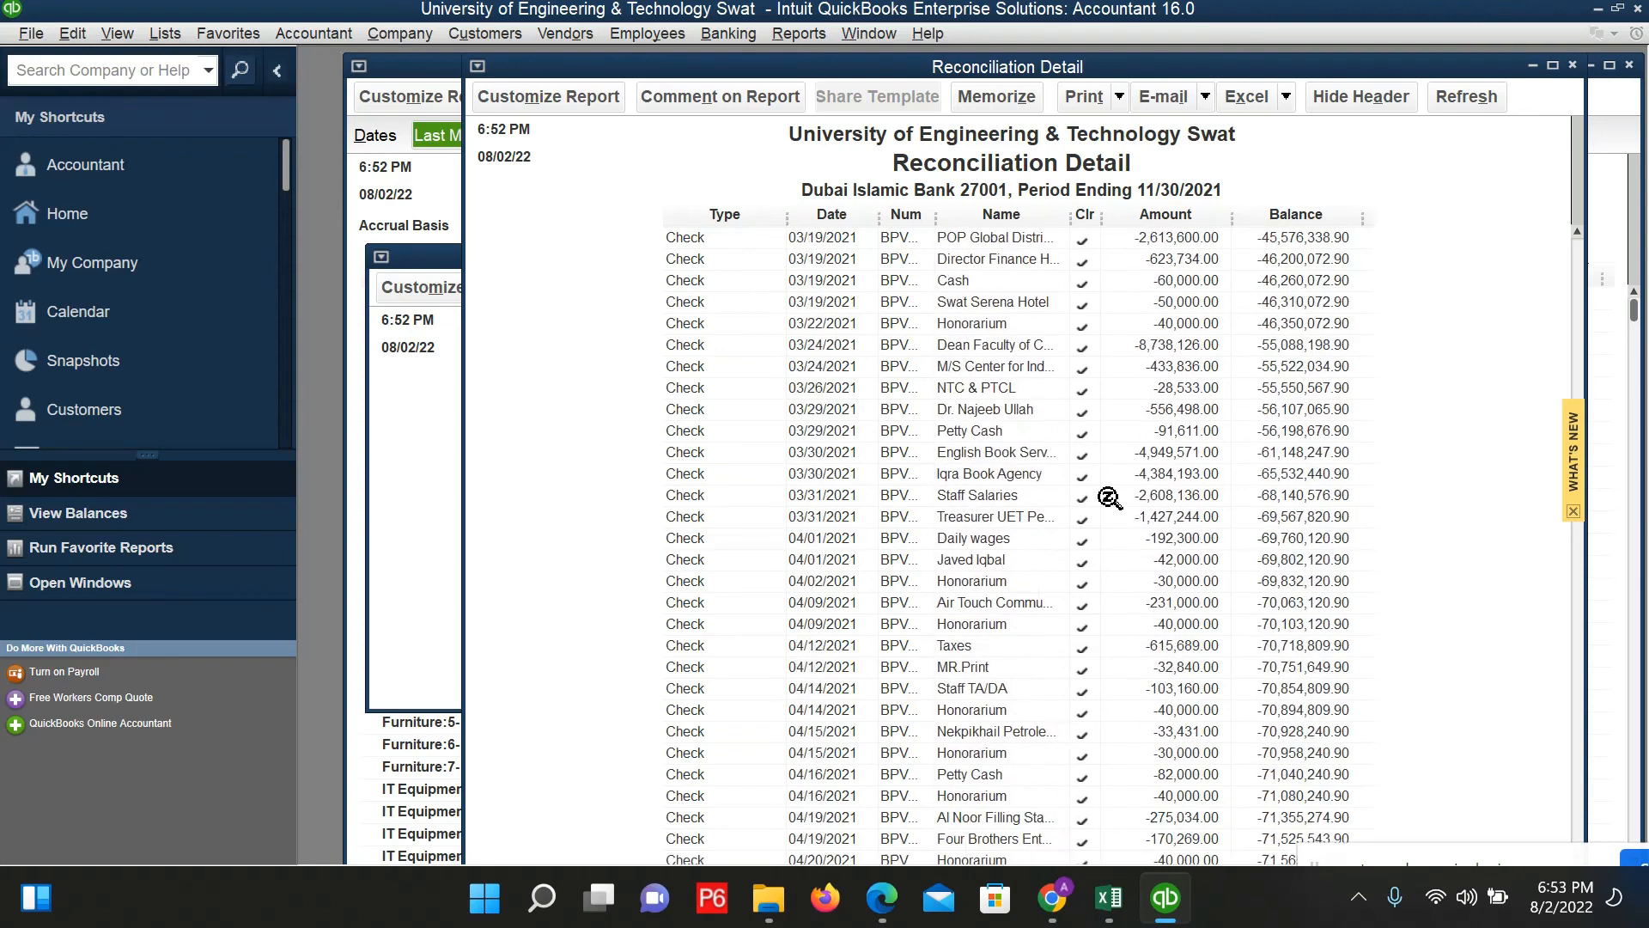
pyautogui.scroll(-9, 1037, 176)
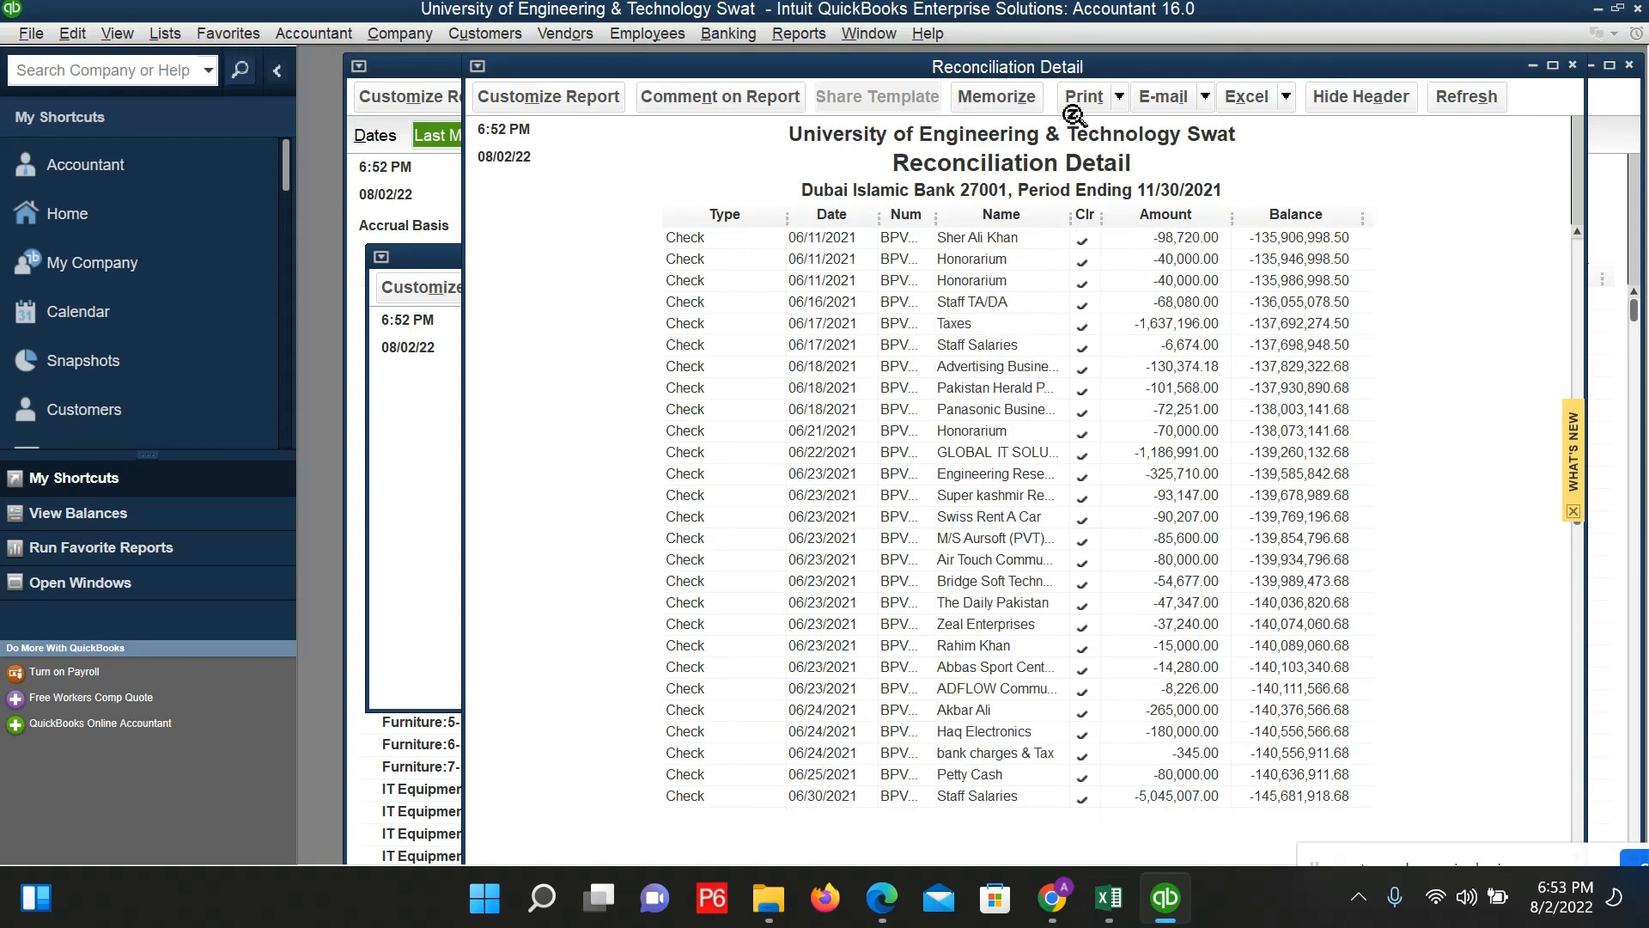
# Step: Save the Reconciliation Detail report as a PDF named con -2 in the Global office folder
pyautogui.click(1120, 97)
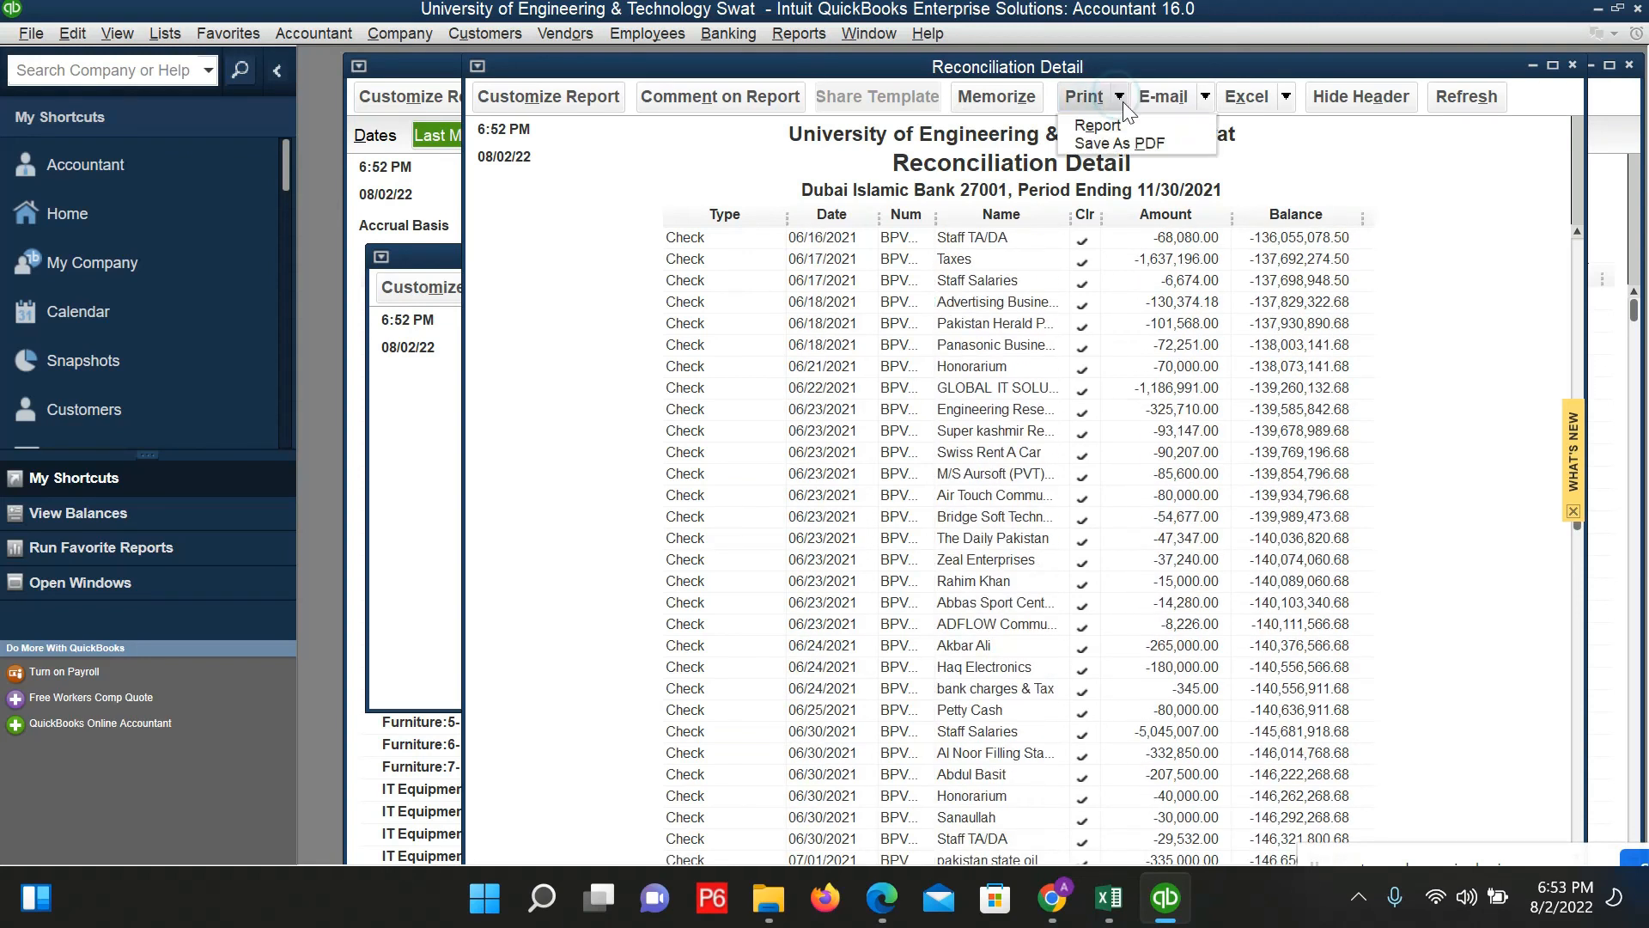
pyautogui.click(1116, 155)
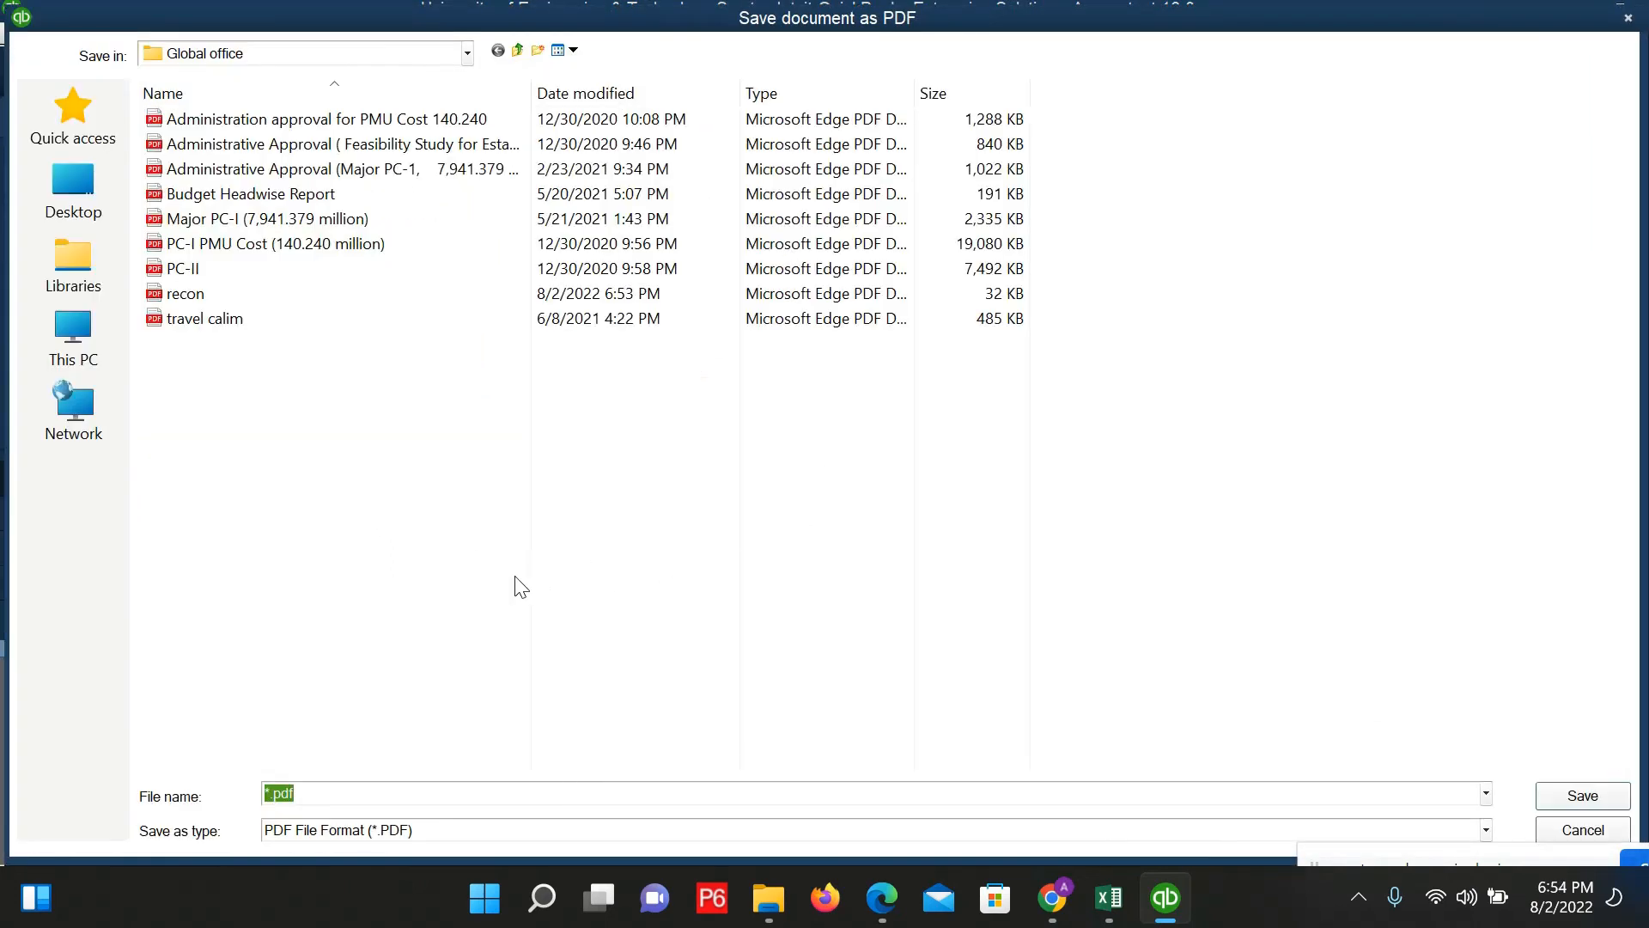
pyautogui.click(446, 793)
pyautogui.write('con -2')
pyautogui.press('Return')
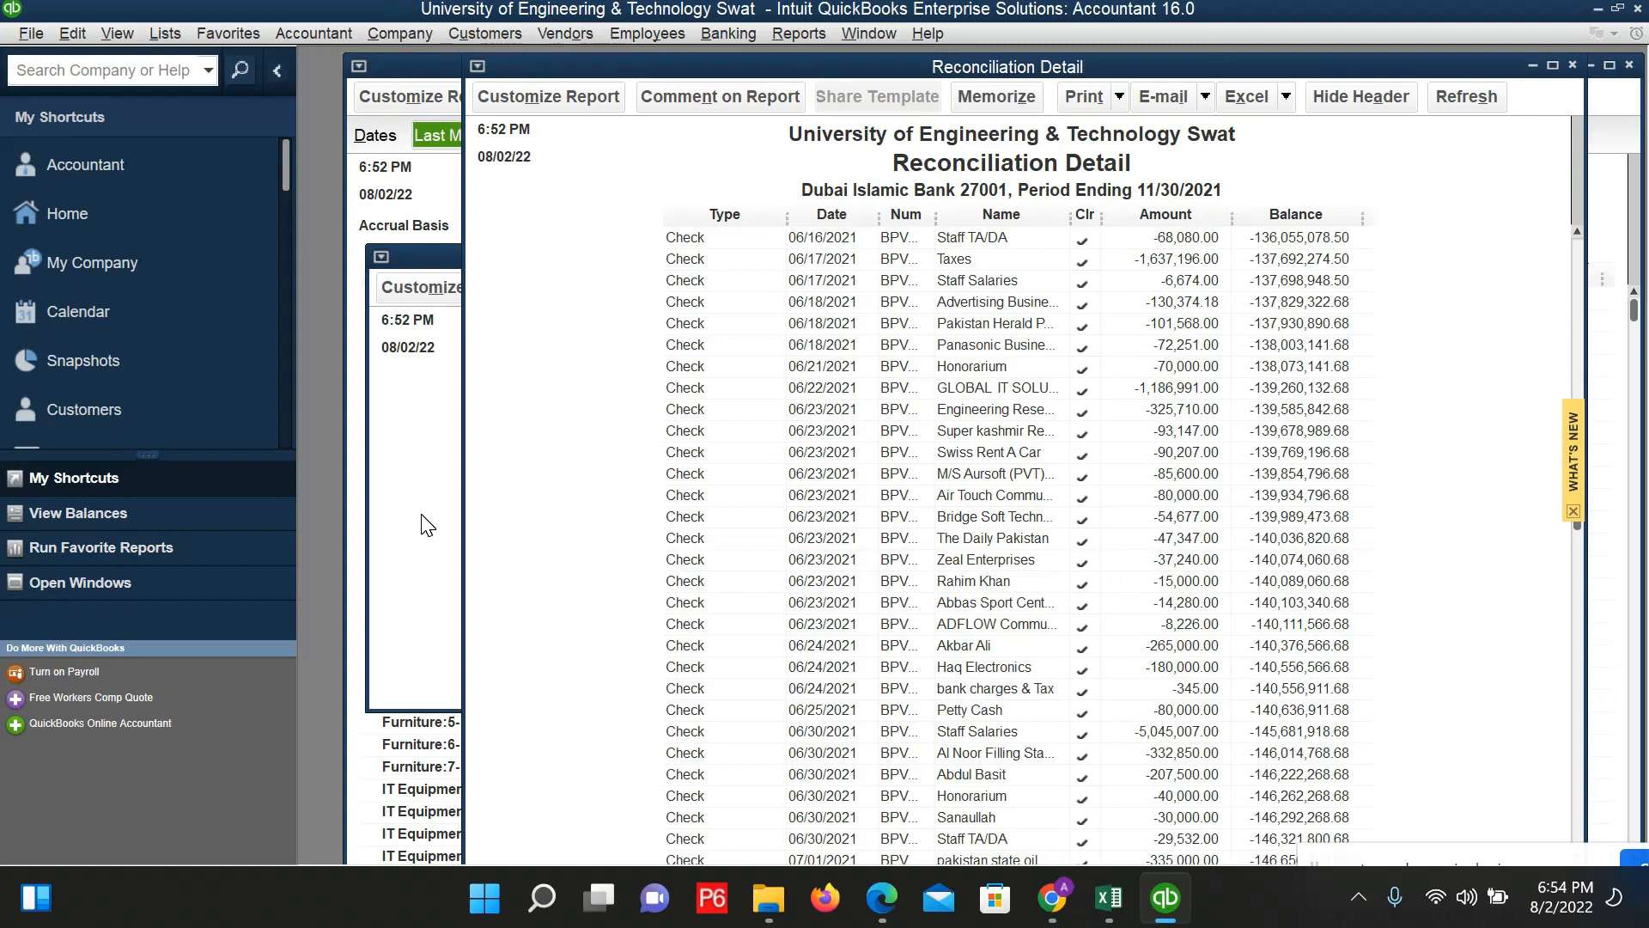
# Step: Open the con -2 PDF from the Global office folder and examine its pages through to the uncleared transactions and ending balance
pyautogui.moveTo(786, 882)
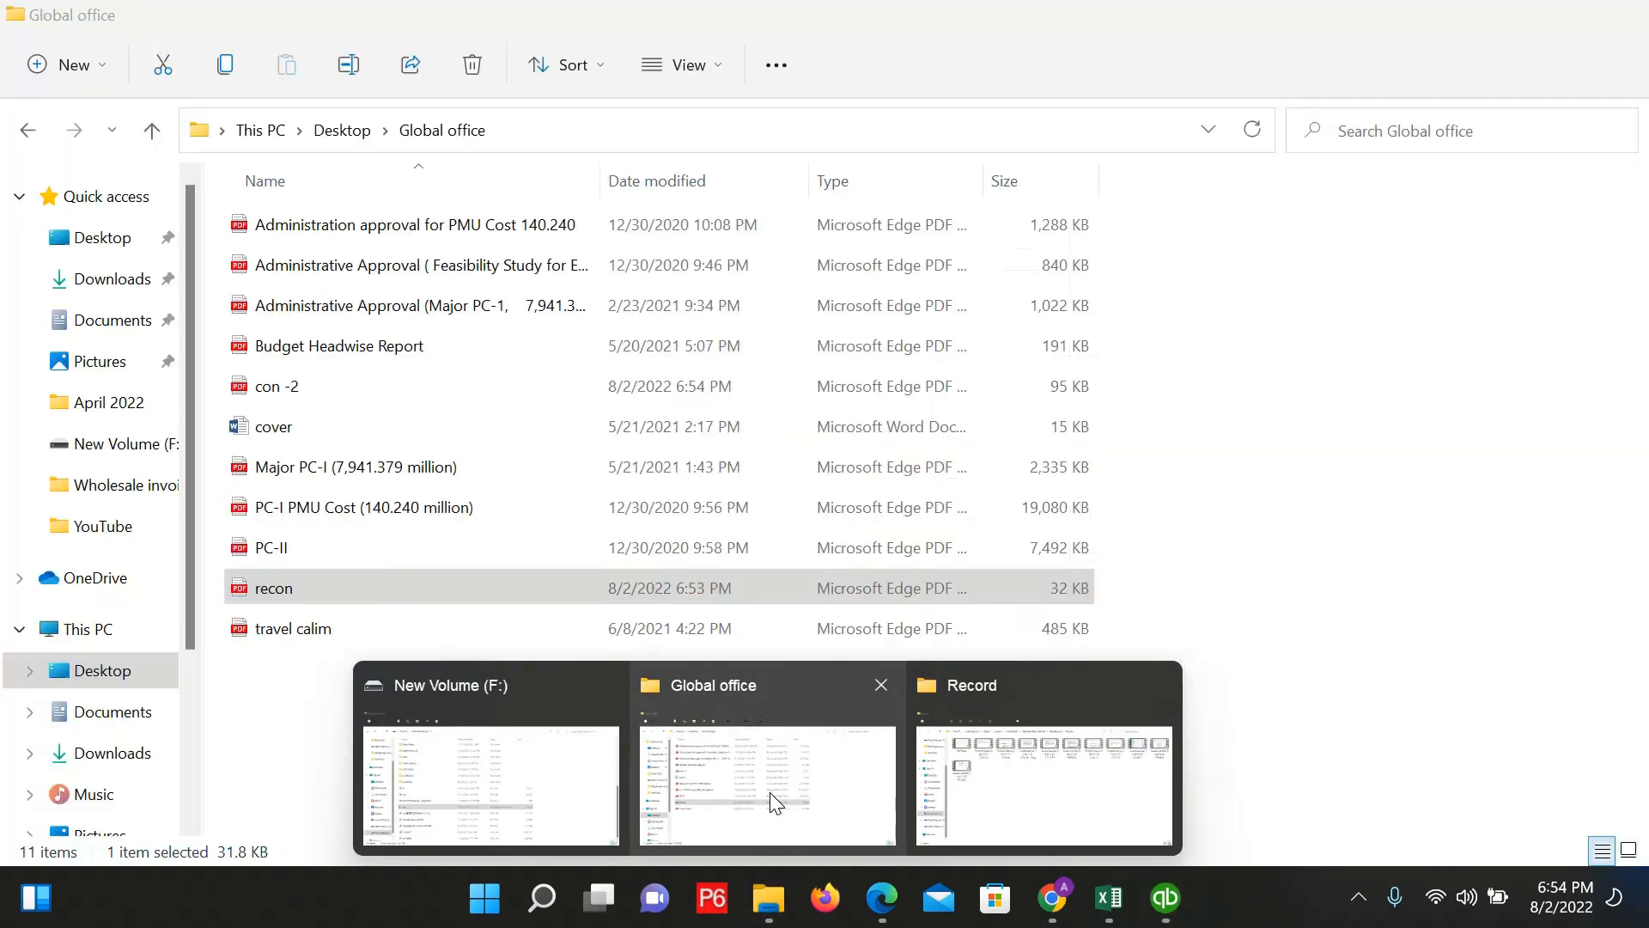
pyautogui.click(776, 799)
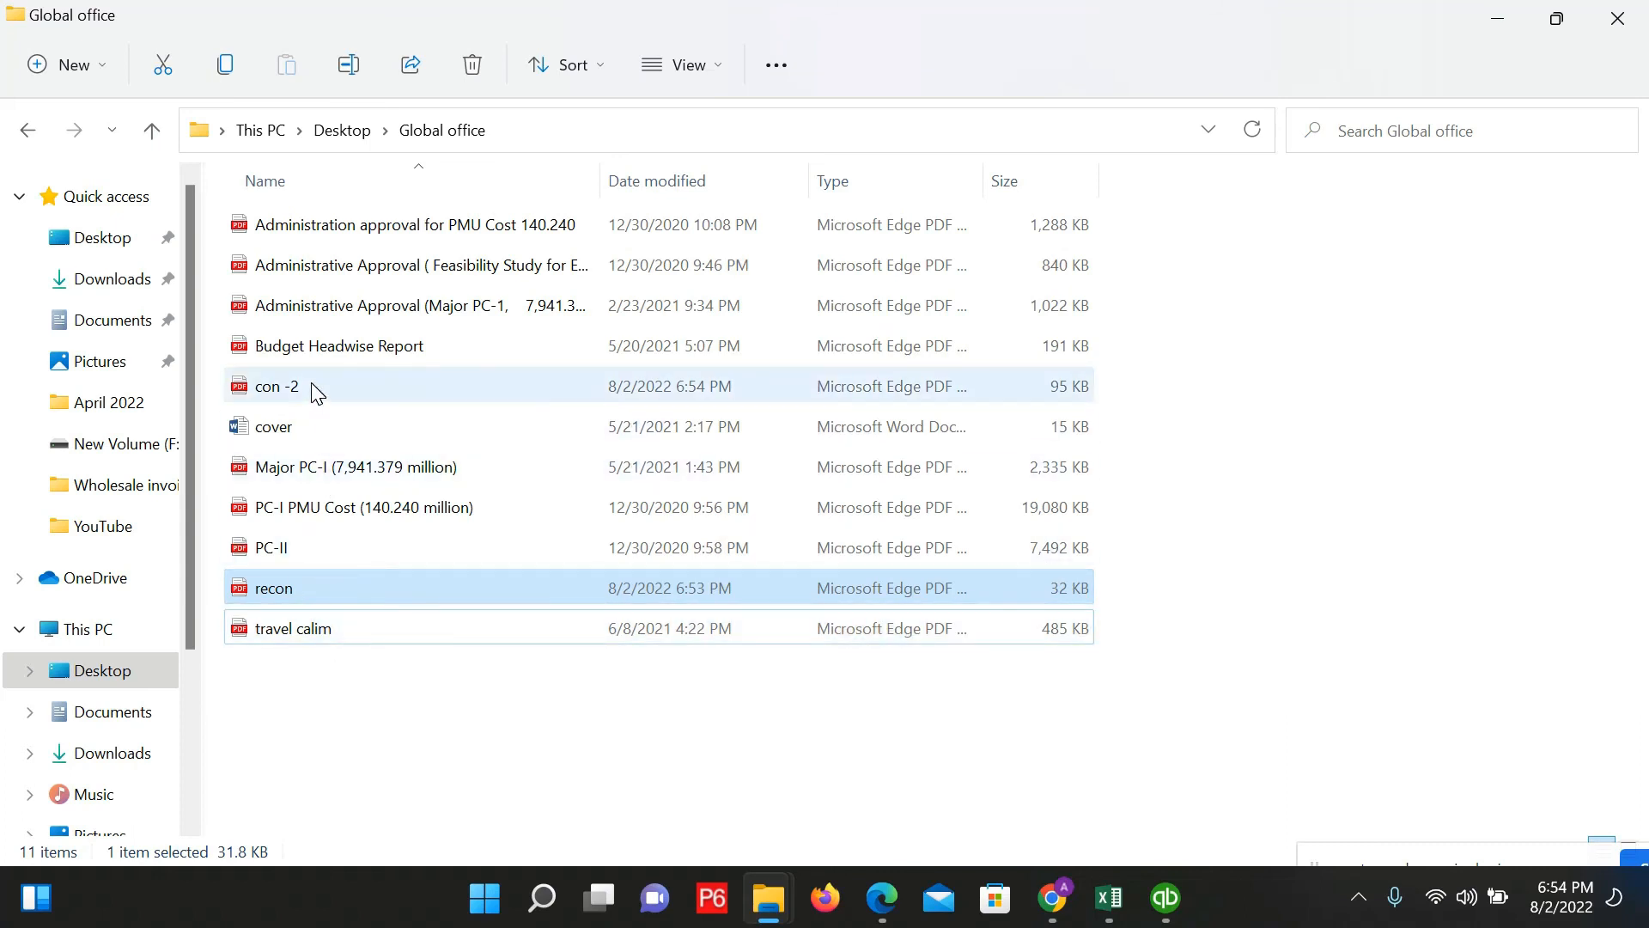
pyautogui.press('Return')
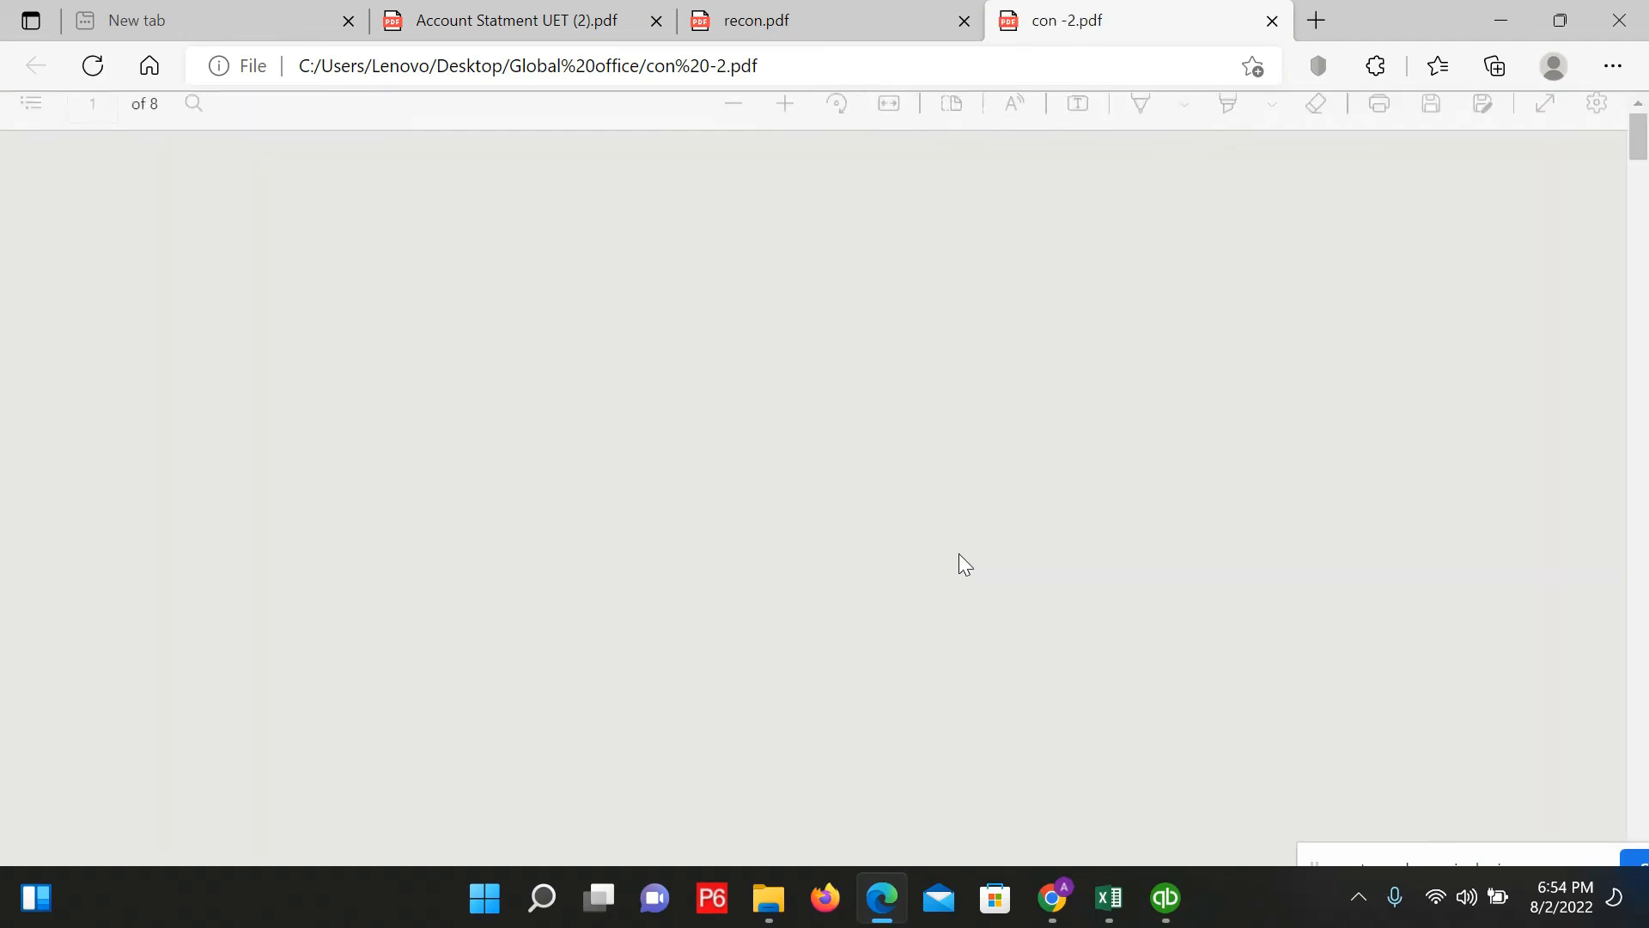
pyautogui.scroll(-20, 961, 563)
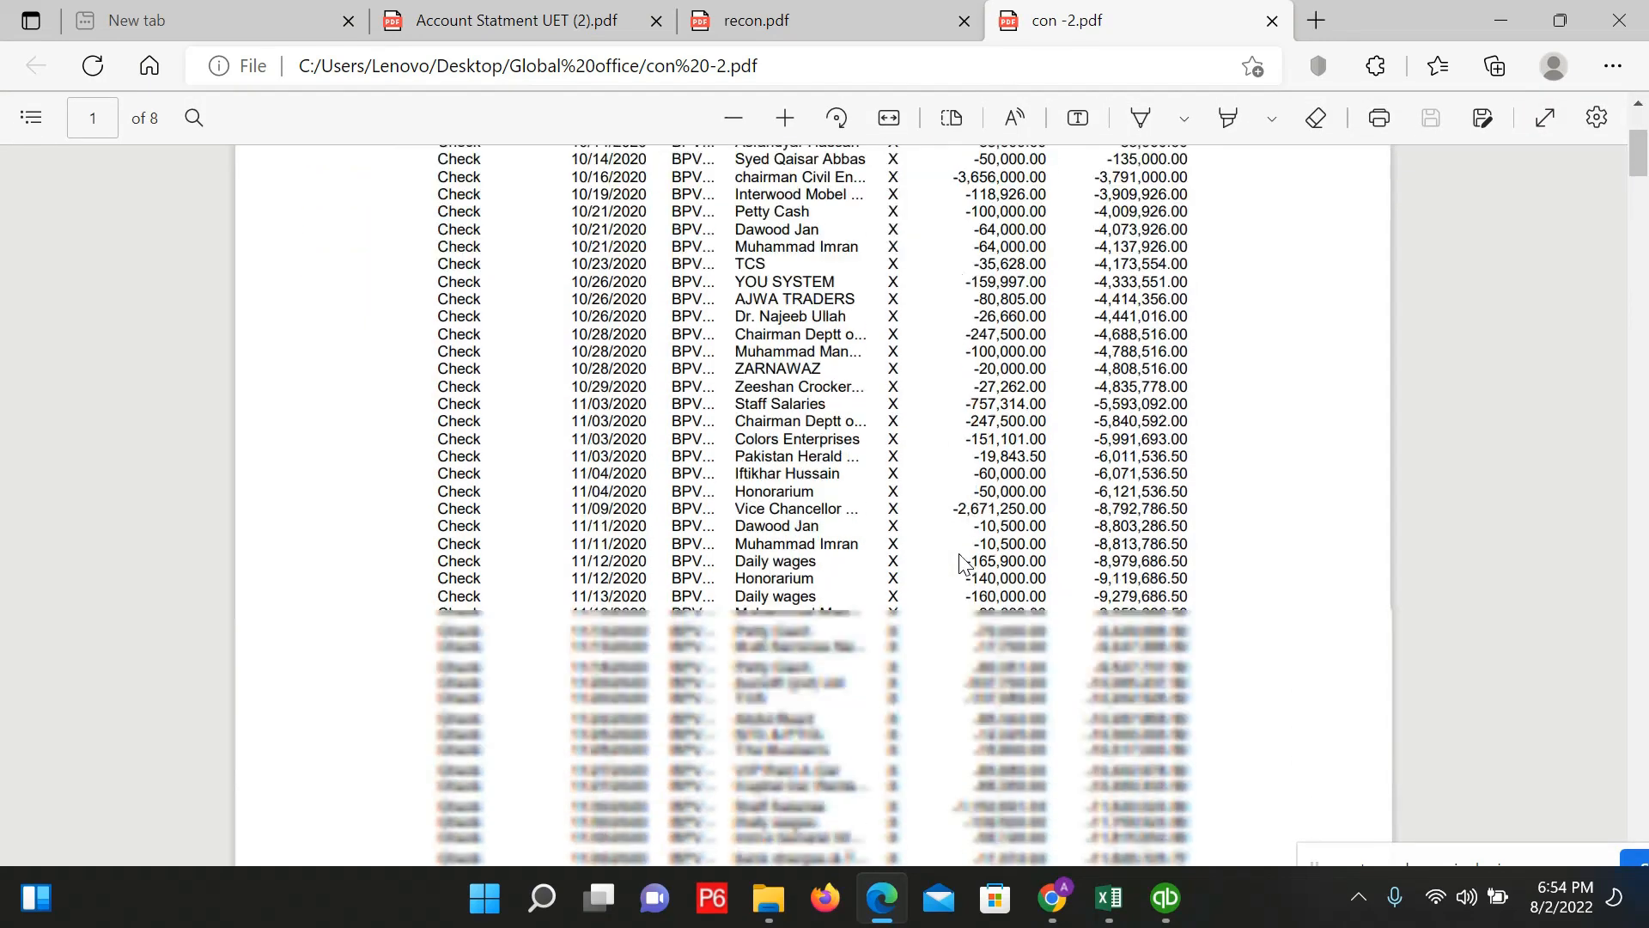
pyautogui.scroll(-20, 962, 564)
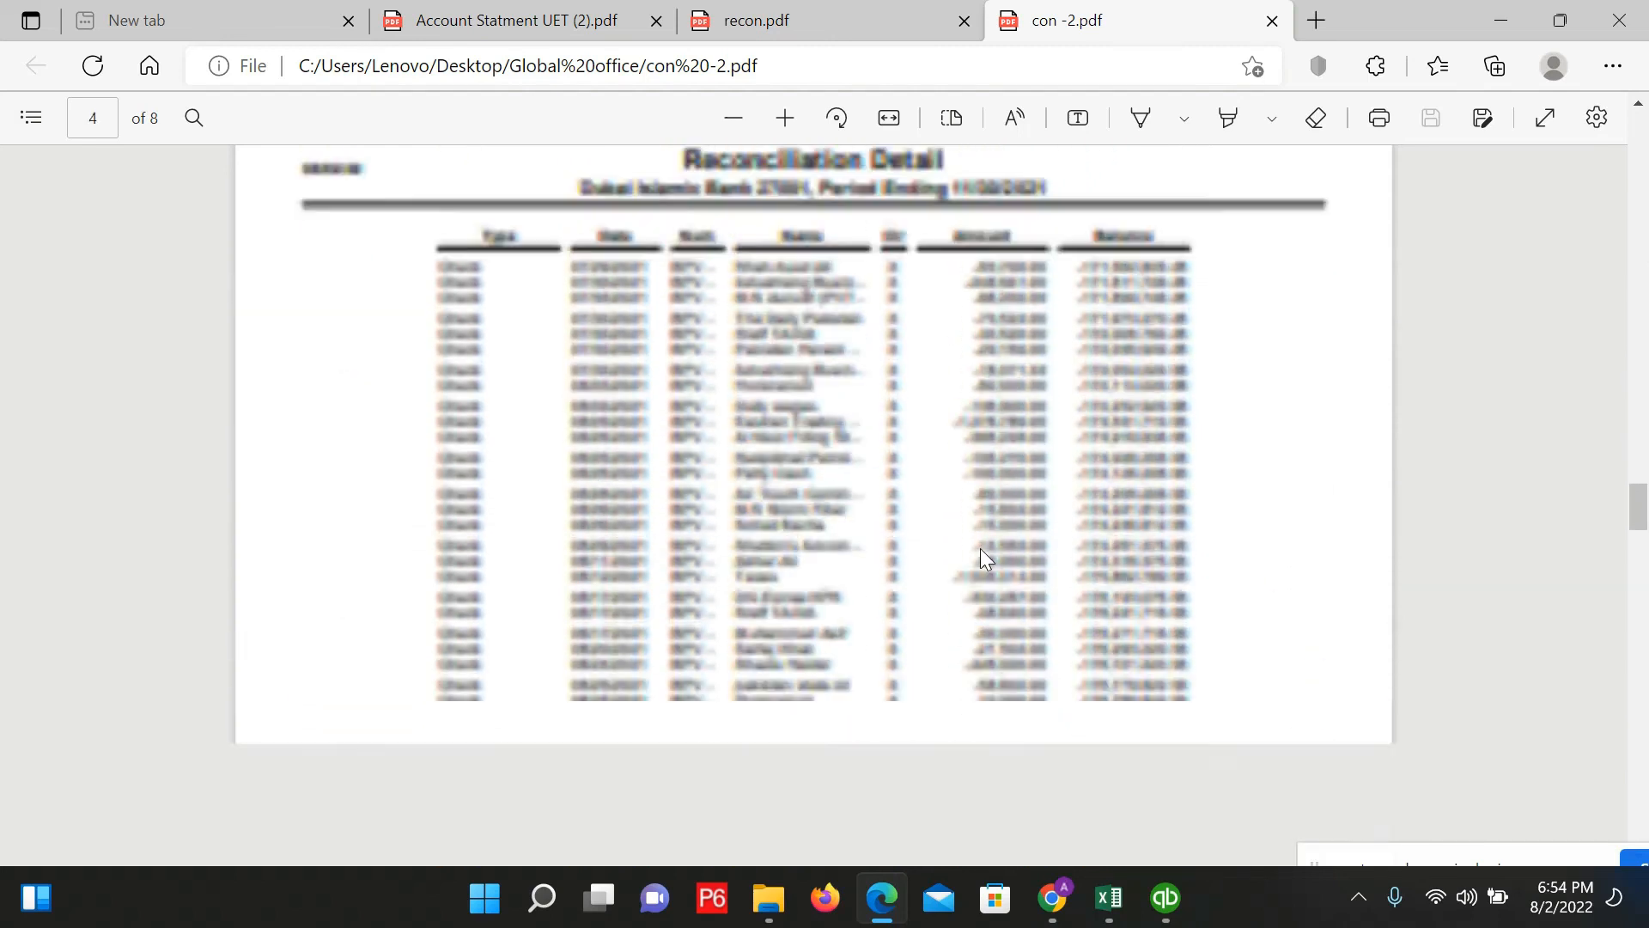
pyautogui.scroll(-3, 814, 506)
pyautogui.scroll(8, 815, 507)
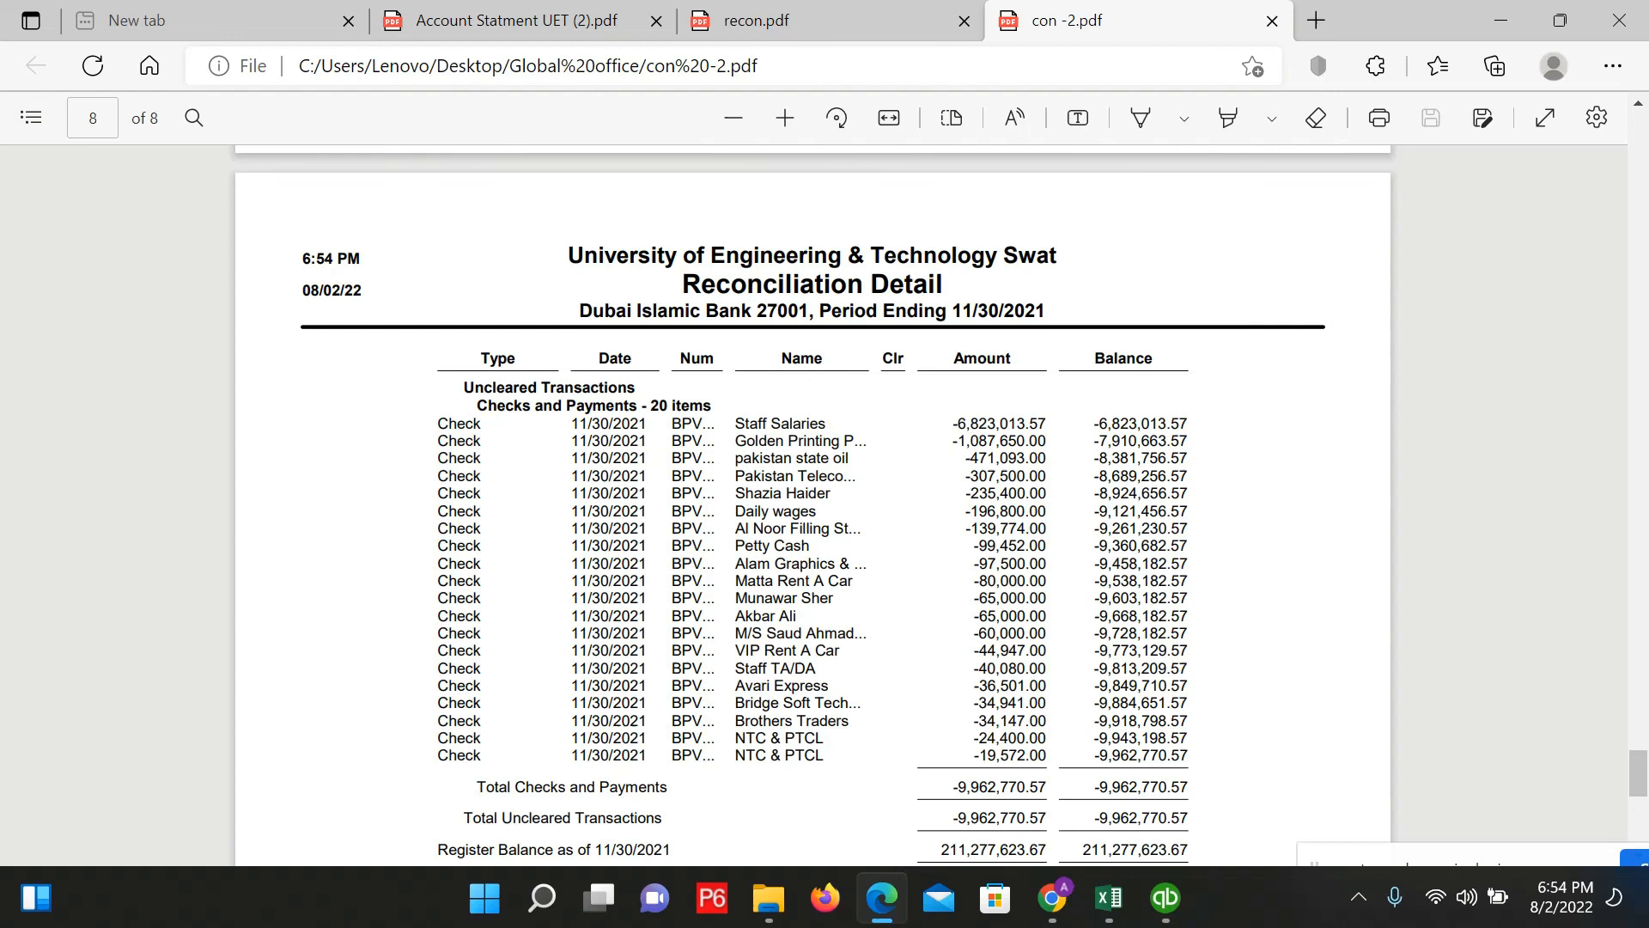
pyautogui.scroll(-7, 817, 630)
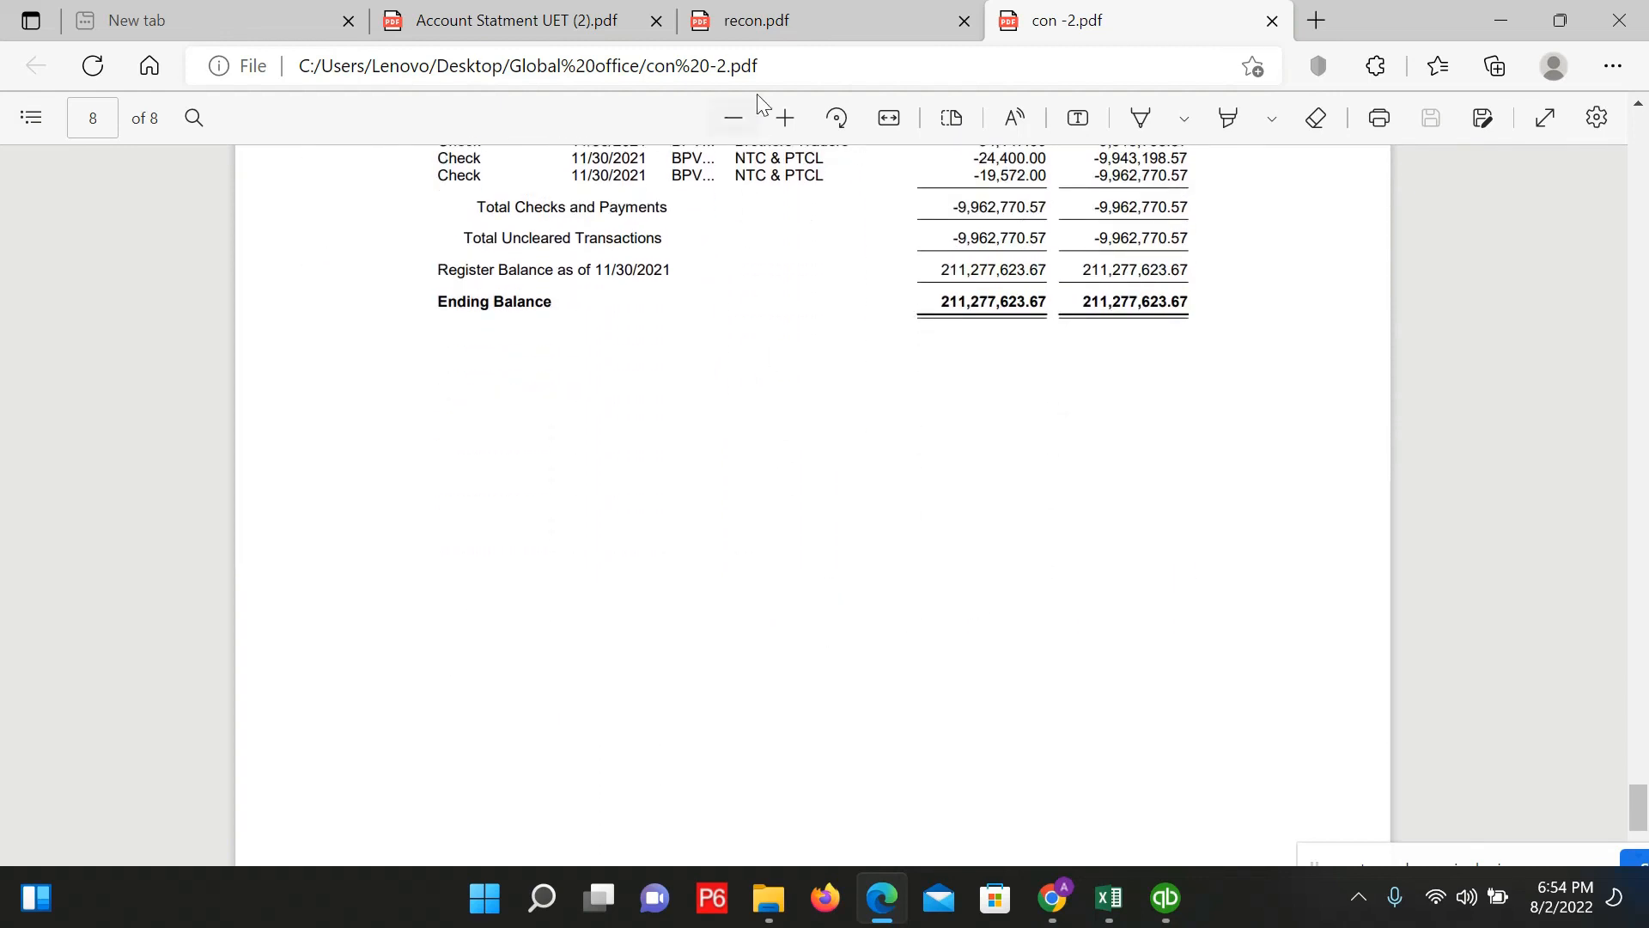
# Step: Switch to the open recon.pdf and review the Reconciliation Summary page again
pyautogui.click(760, 36)
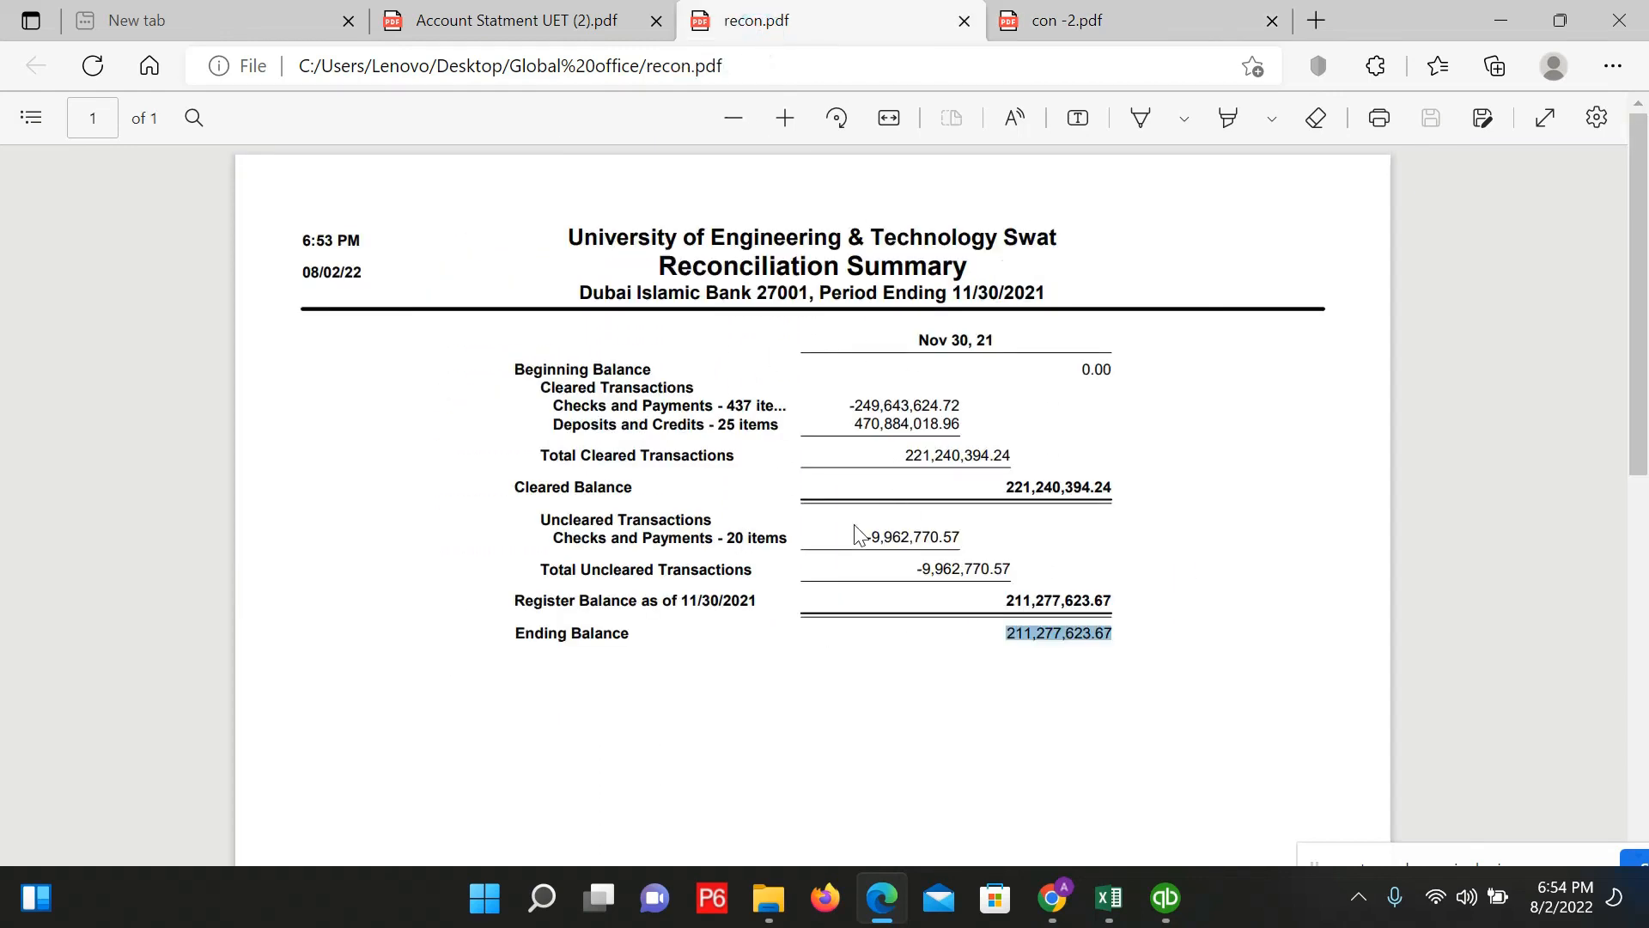
pyautogui.scroll(-8, 690, 541)
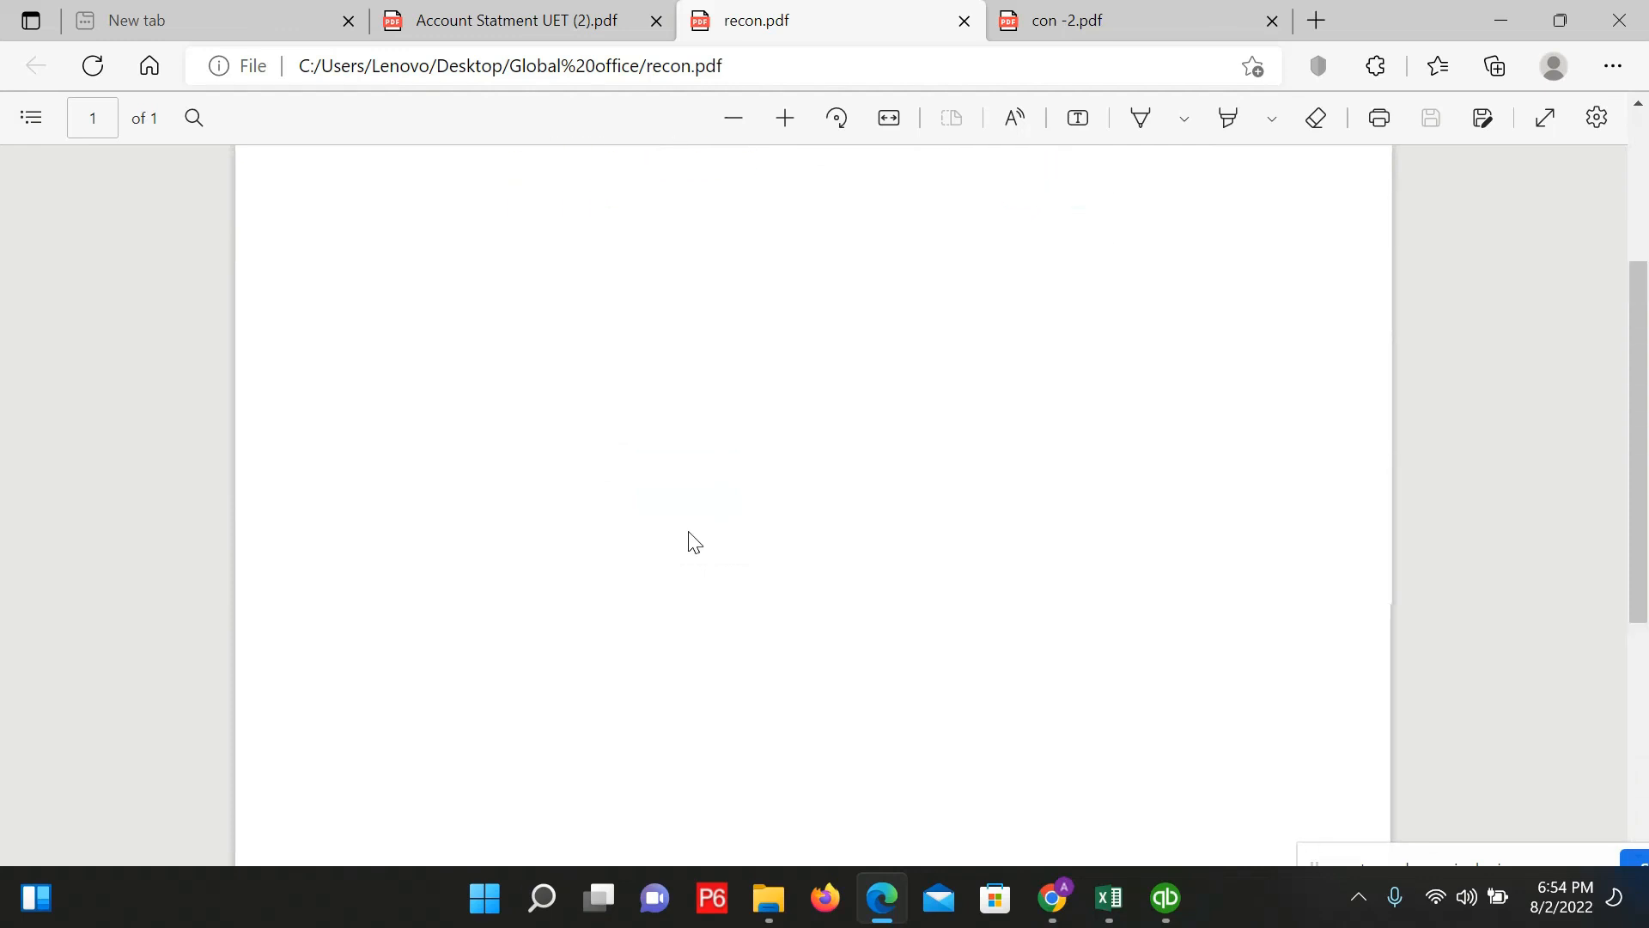
pyautogui.scroll(8, 692, 539)
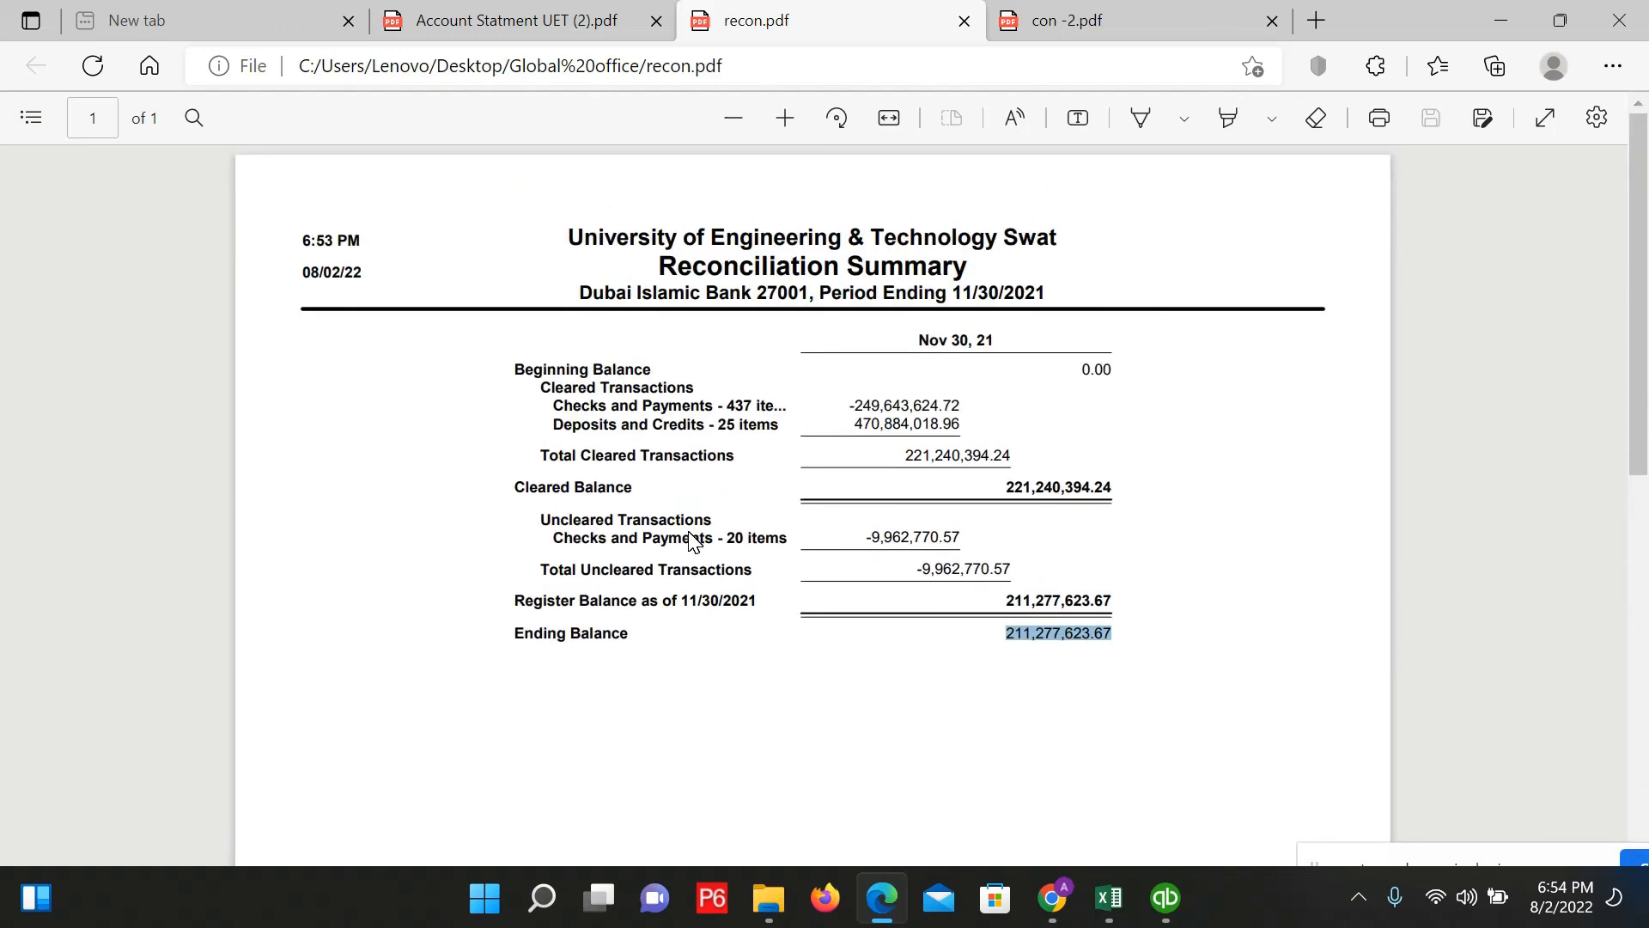
# Step: Switch back to QuickBooks and close the Reconciliation Detail, Reconciliation Summary and Adjusted Trial Balance reports
pyautogui.click(1165, 915)
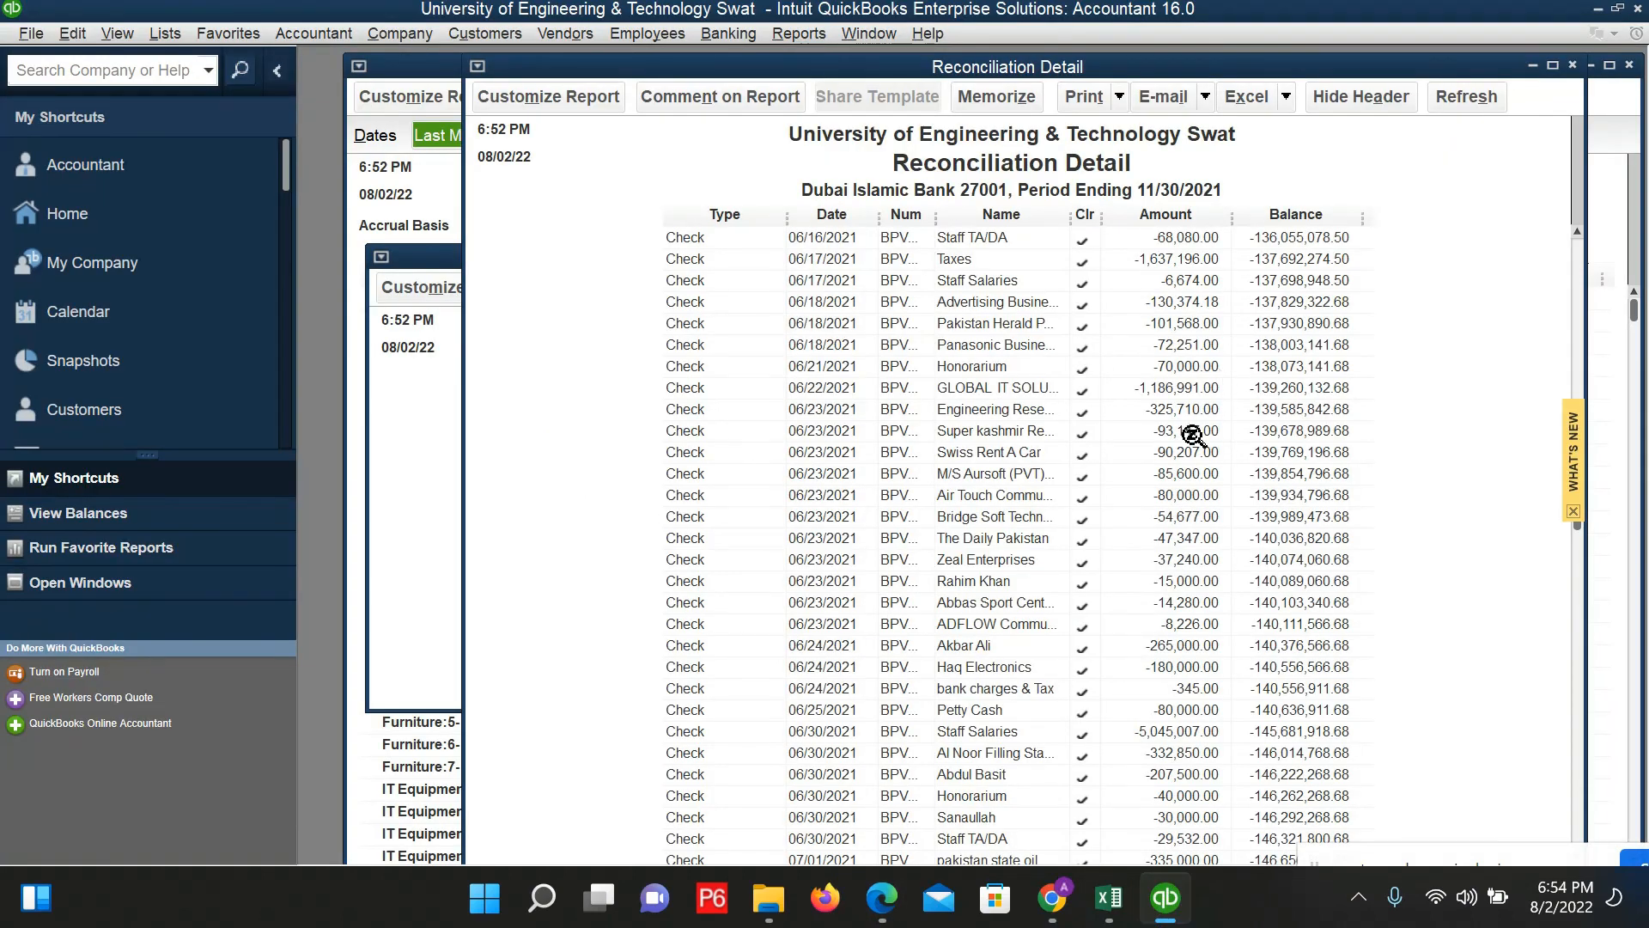
pyautogui.press('Escape')
pyautogui.press('Escape')
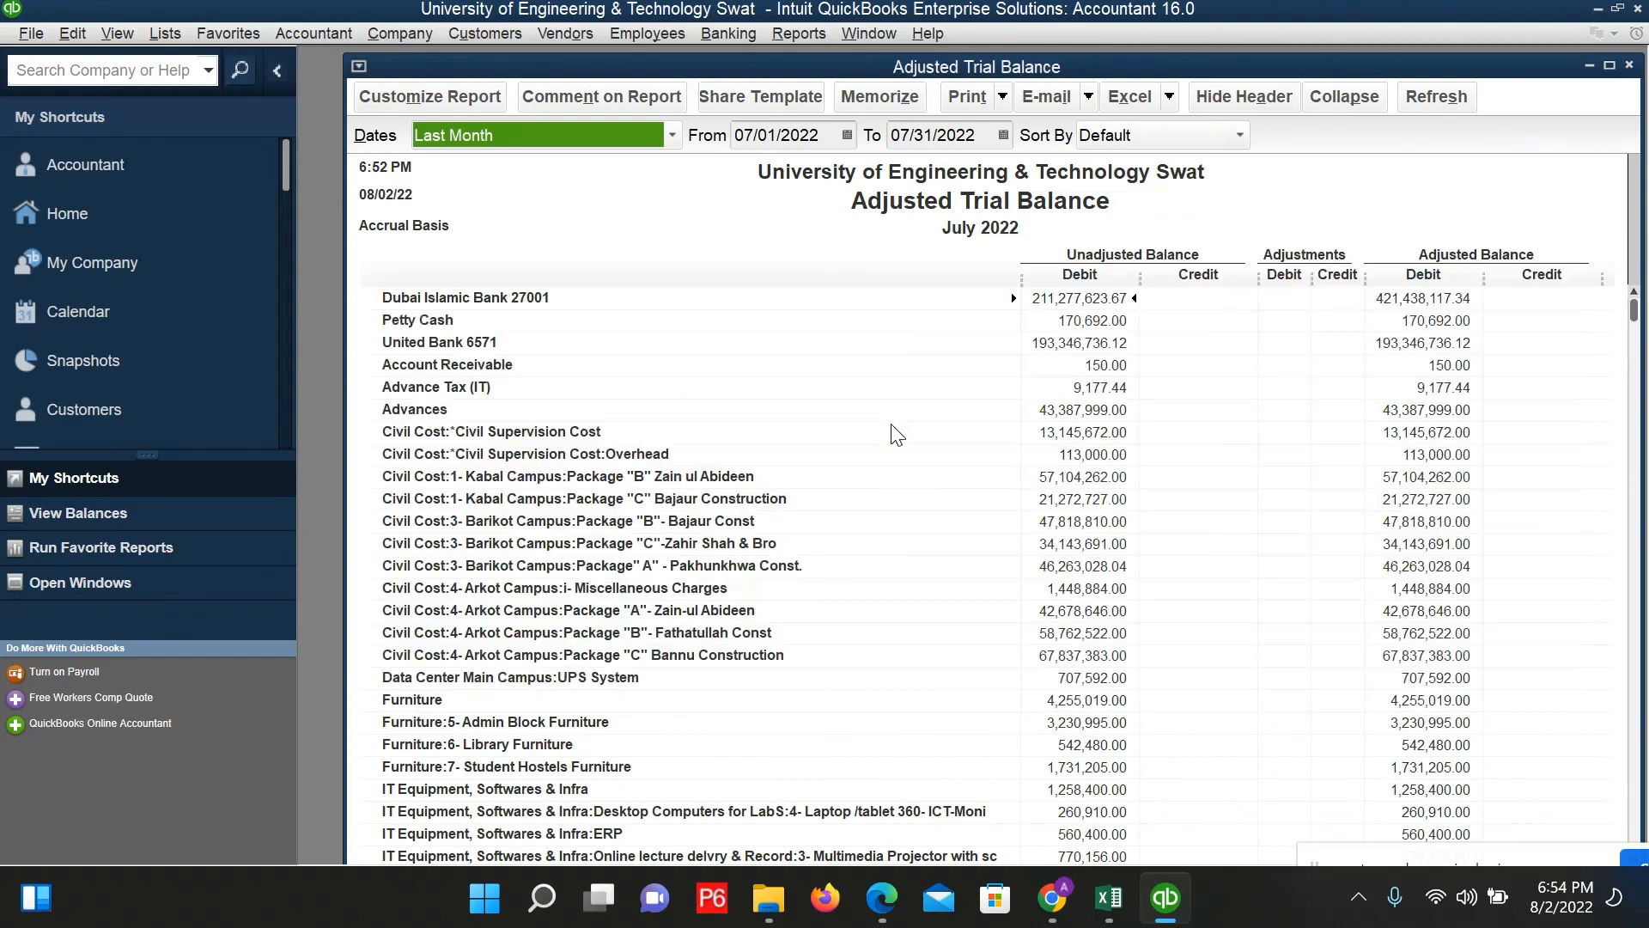
pyautogui.press('Escape')
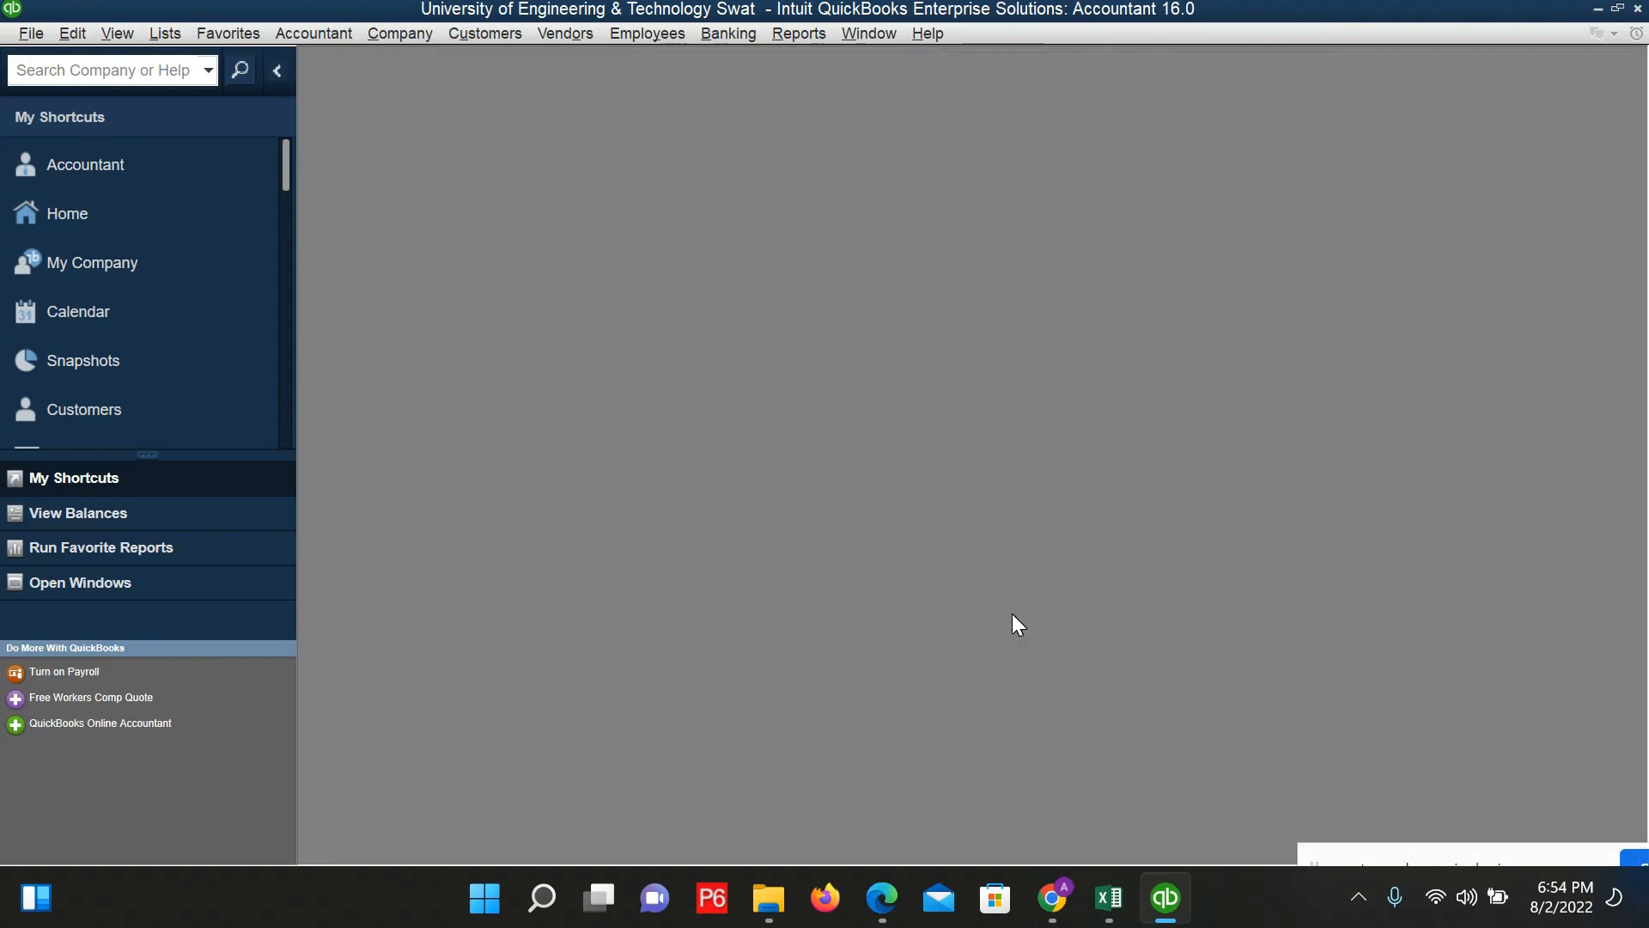
# Step: Open the Begin Reconciliation window for the Dubai Islamic Bank account, look over its Undo Last Reconciliation option, and cancel the window
pyautogui.click(786, 36)
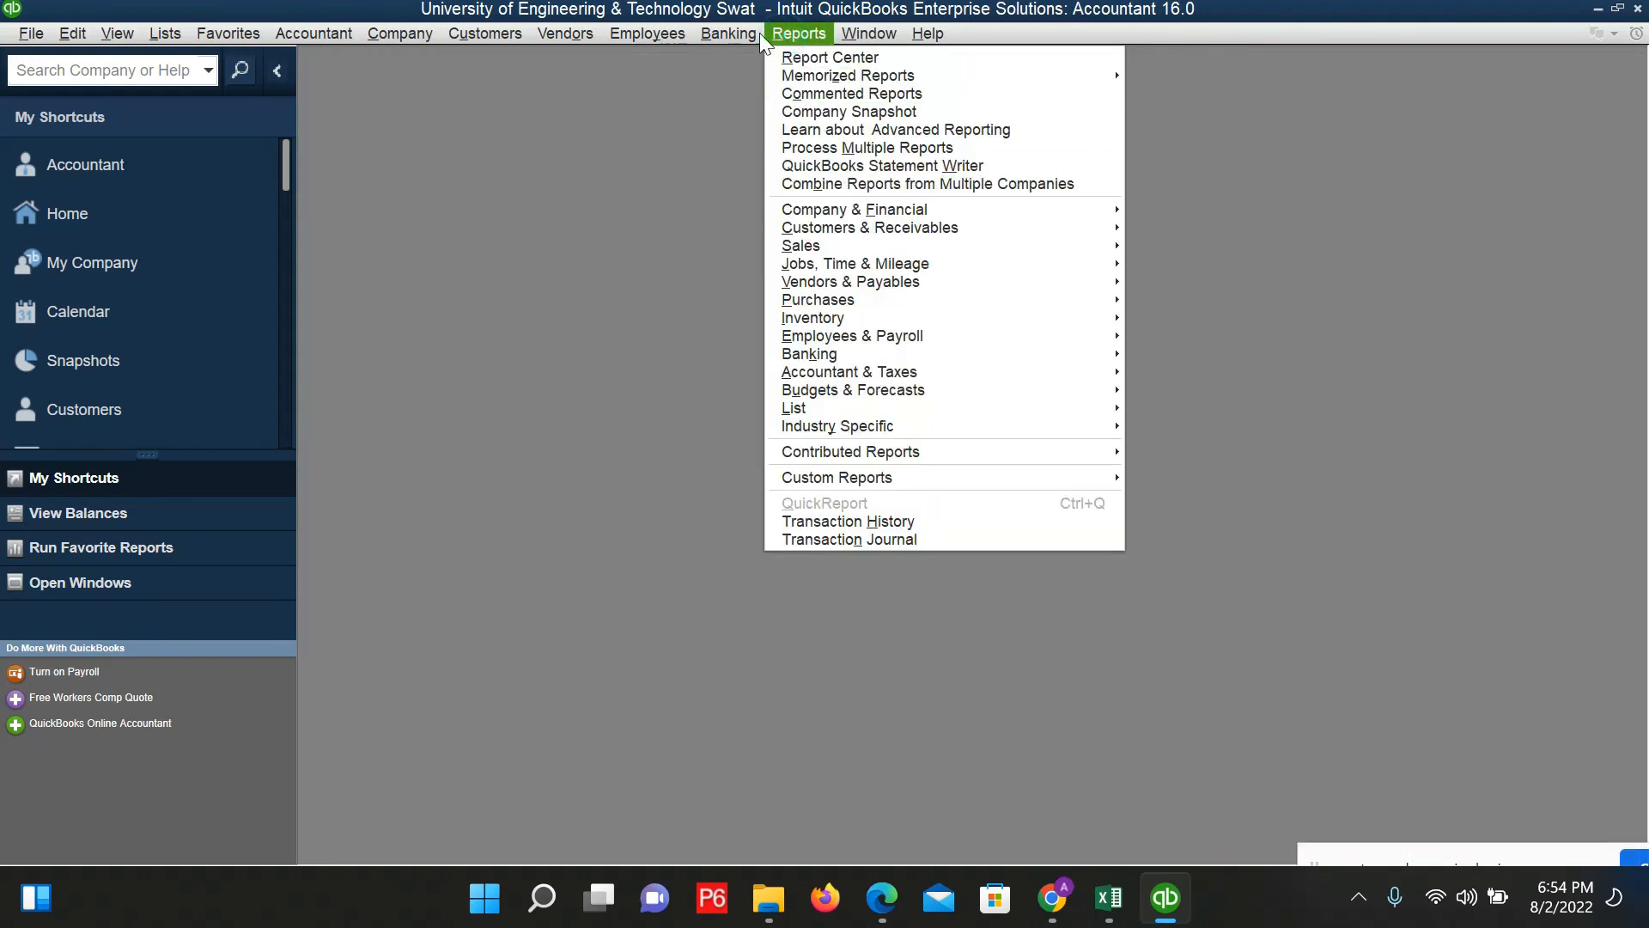
pyautogui.moveTo(745, 35)
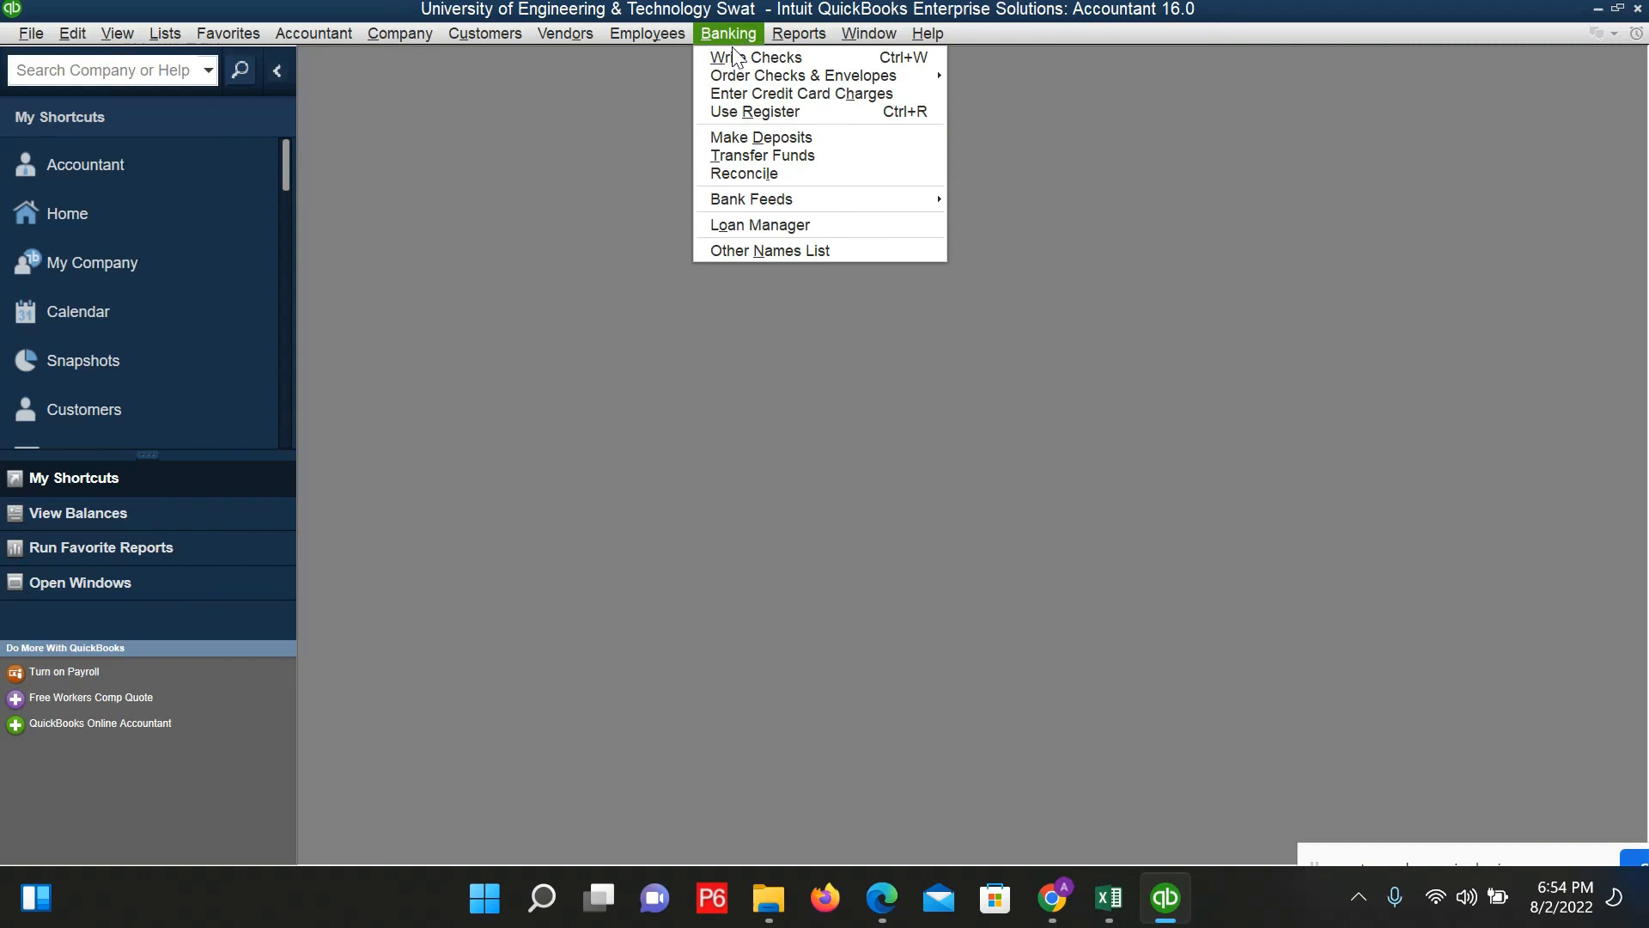
pyautogui.click(775, 175)
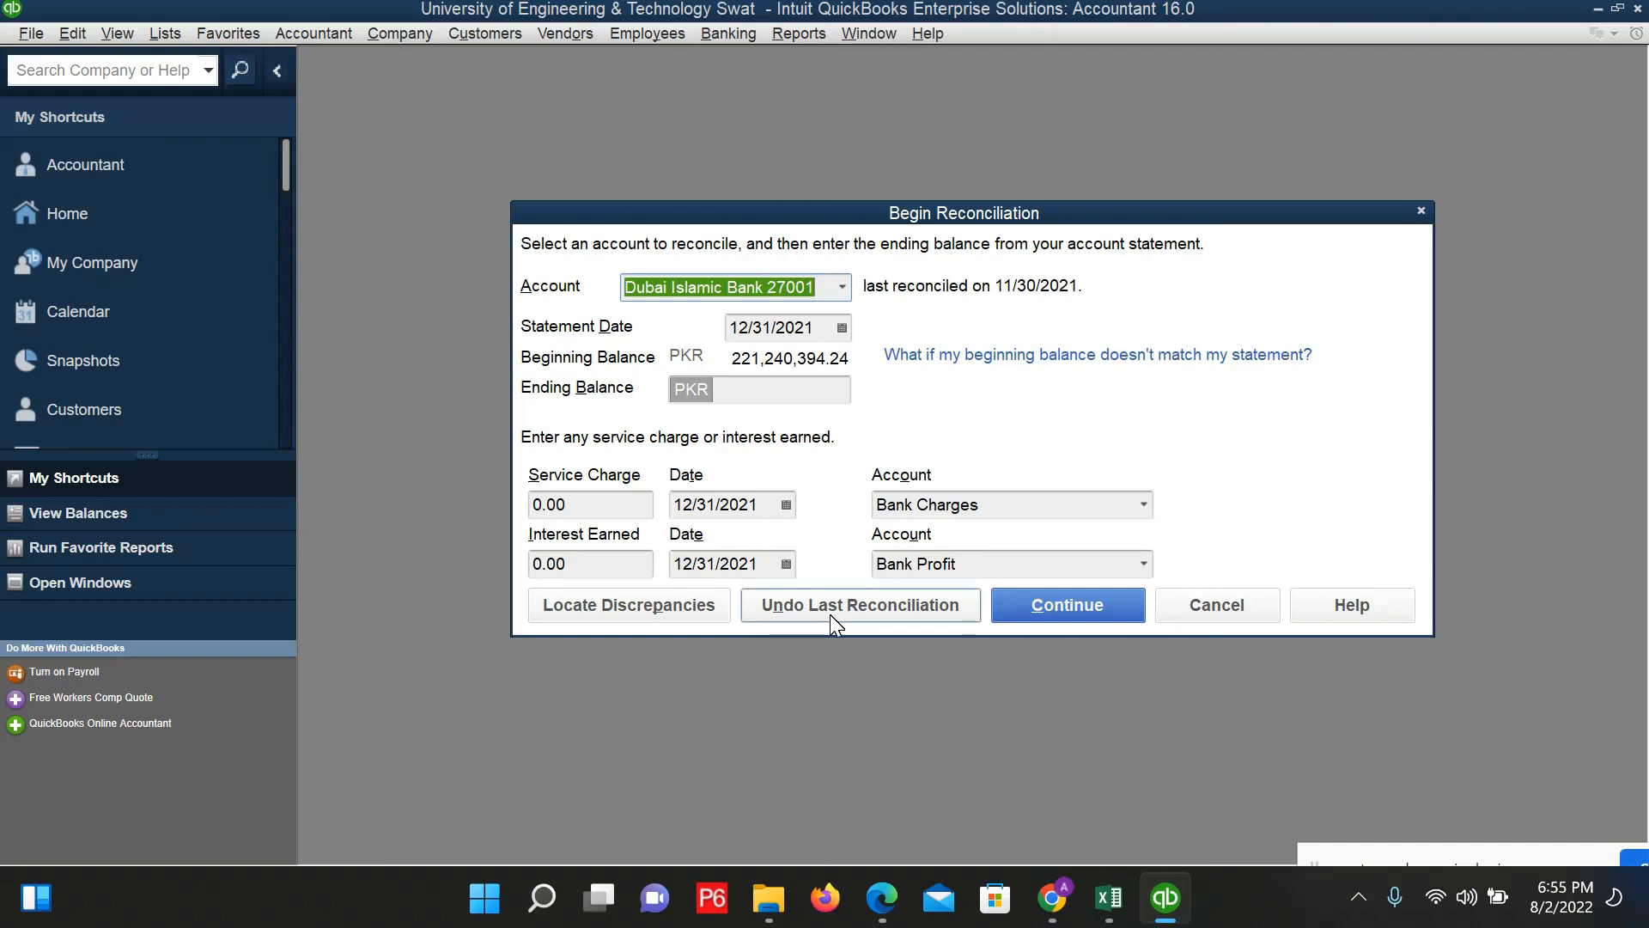
pyautogui.click(1228, 611)
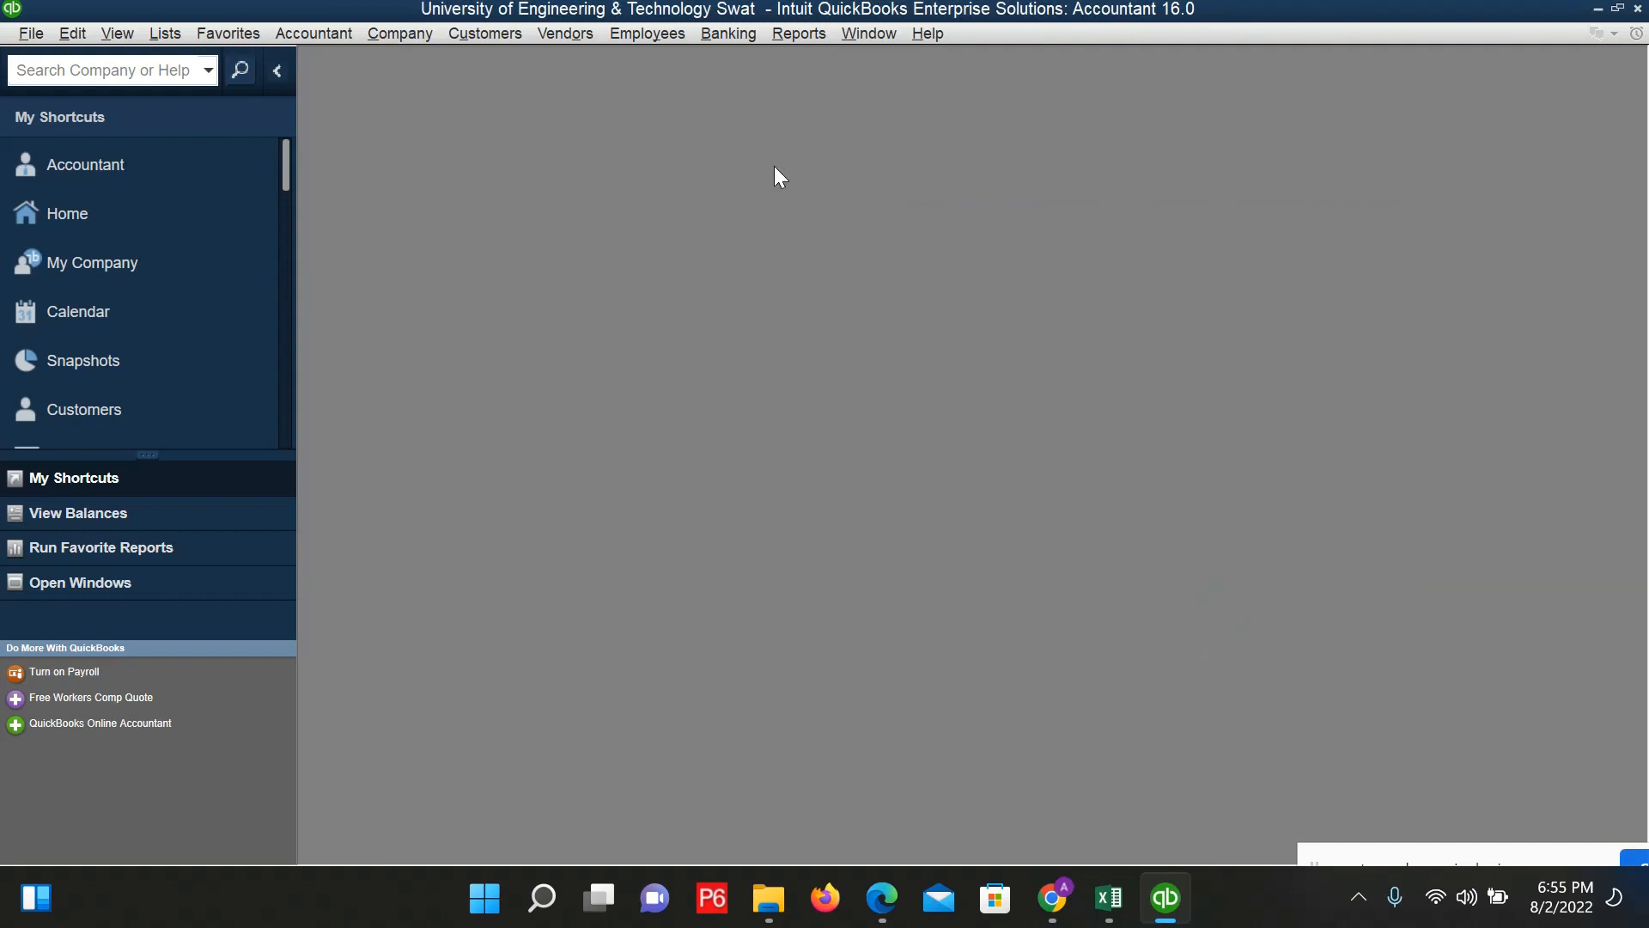
pyautogui.click(718, 39)
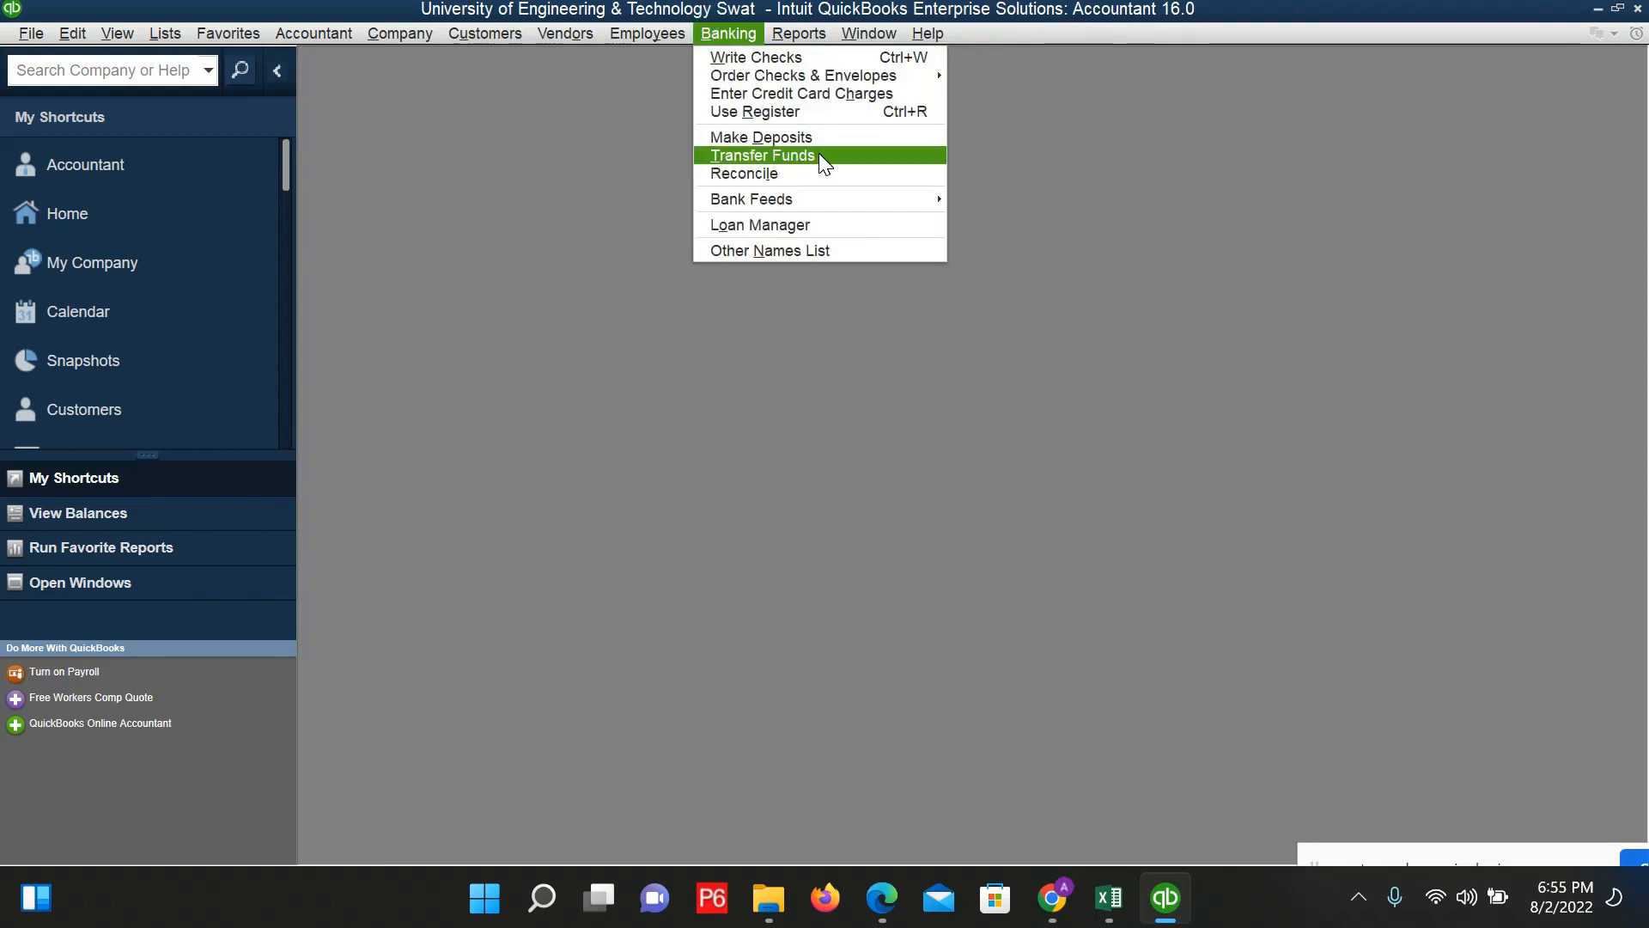
pyautogui.moveTo(783, 34)
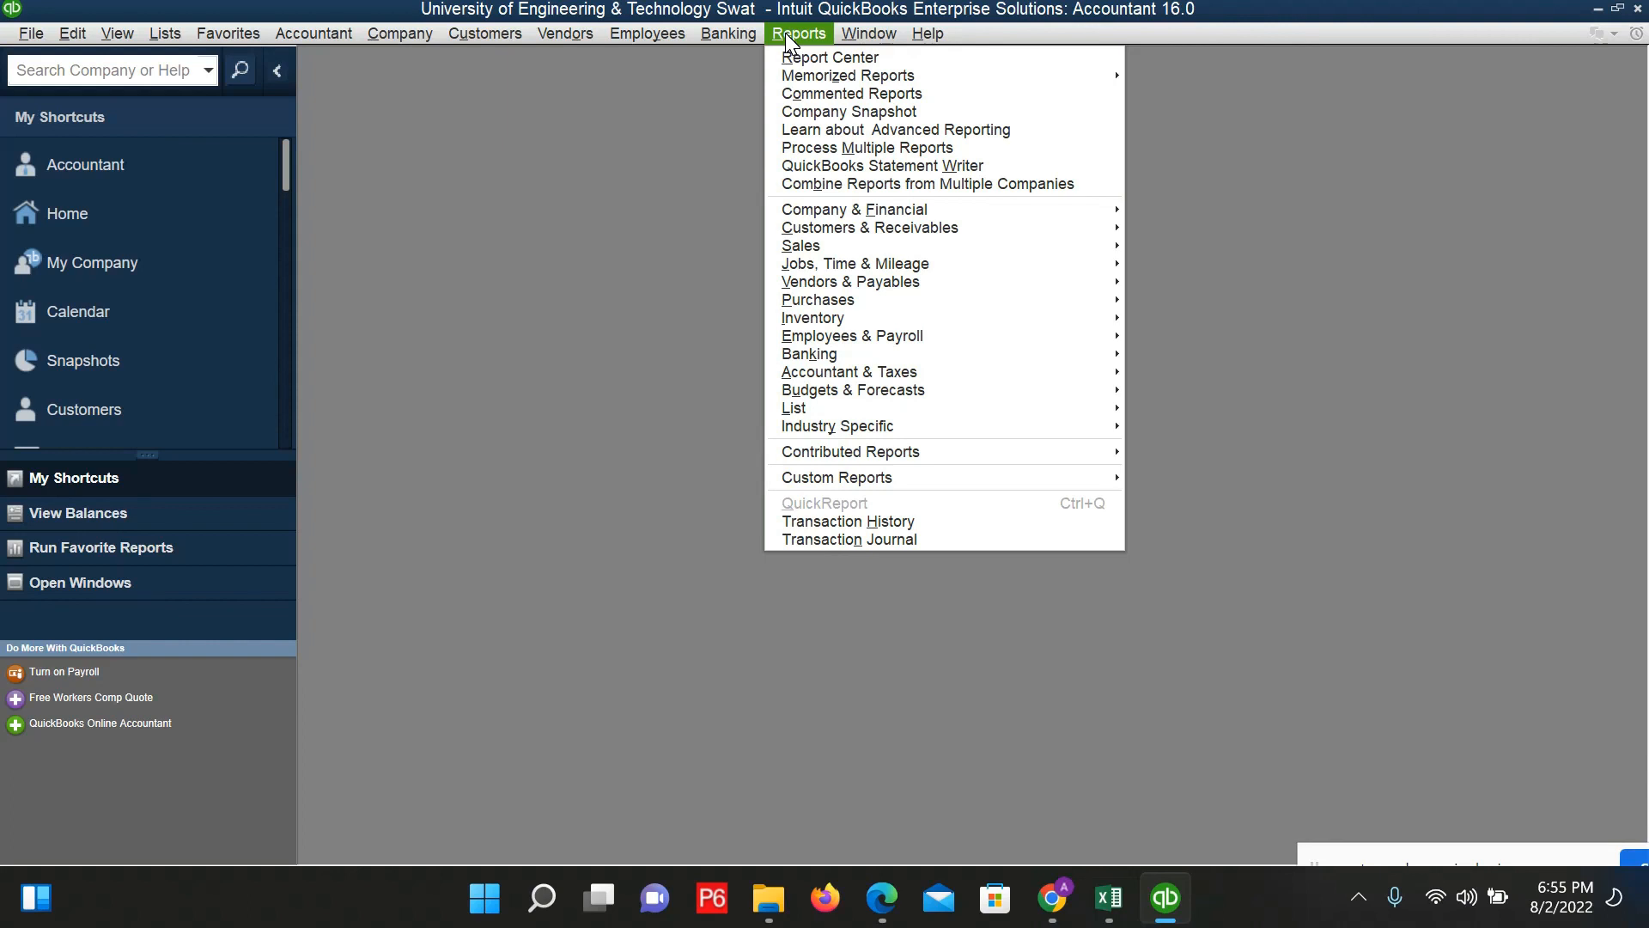
# Step: Switch to File Explorer and open the Bank Reconciliation Nov2021 workbook from the Downloads folder
pyautogui.click(768, 897)
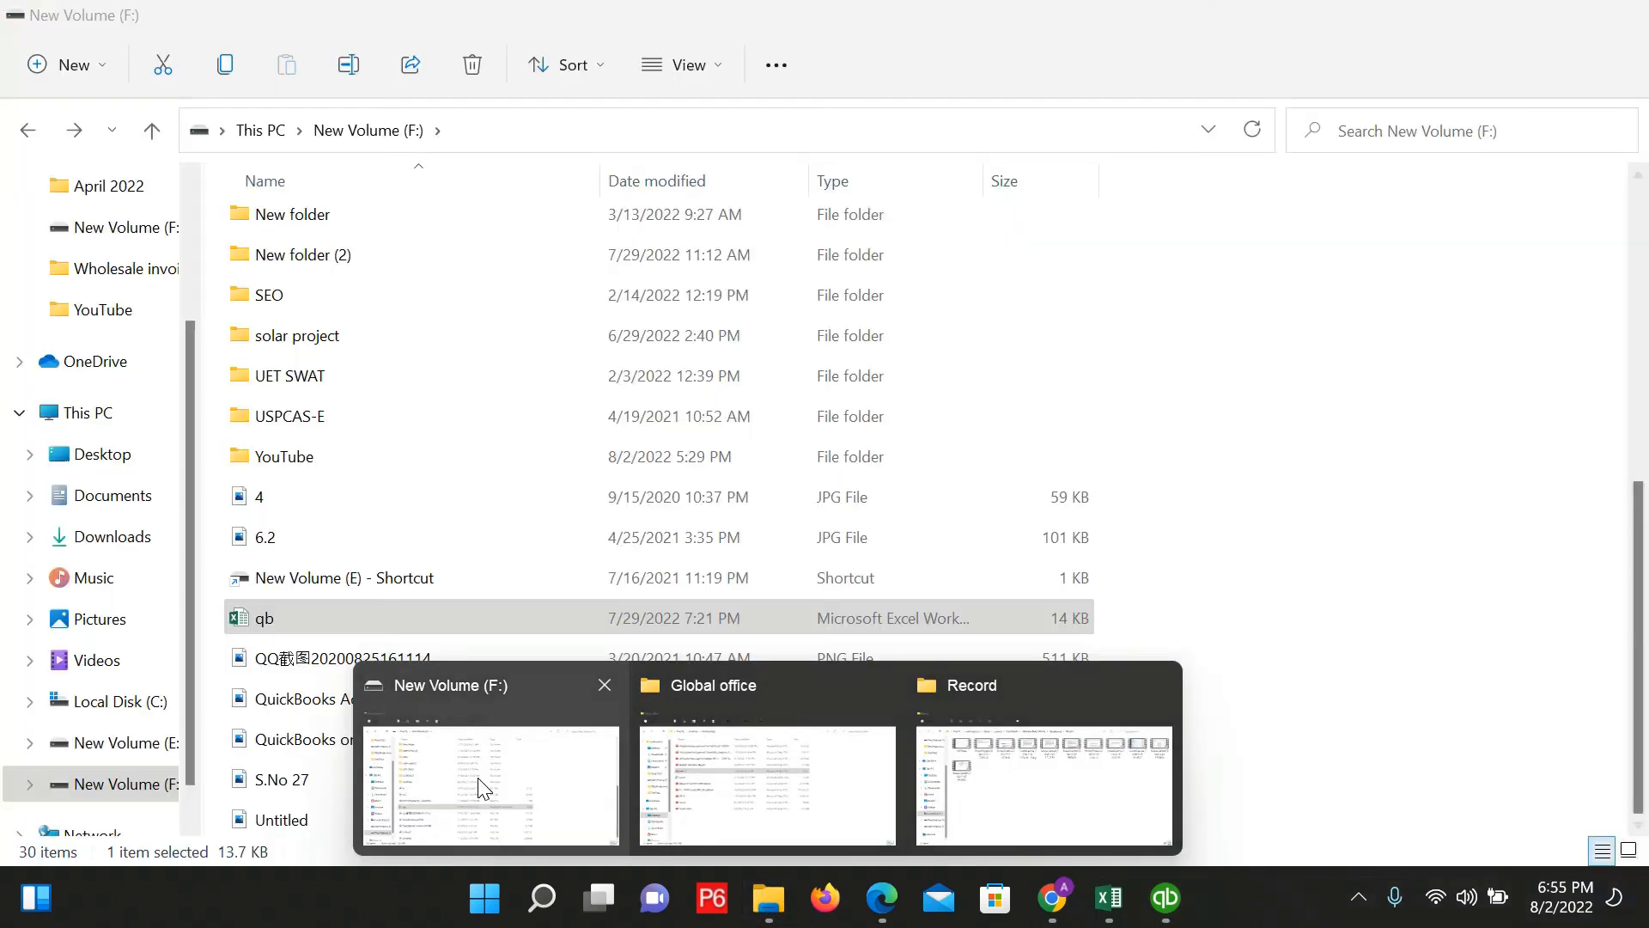
pyautogui.click(730, 777)
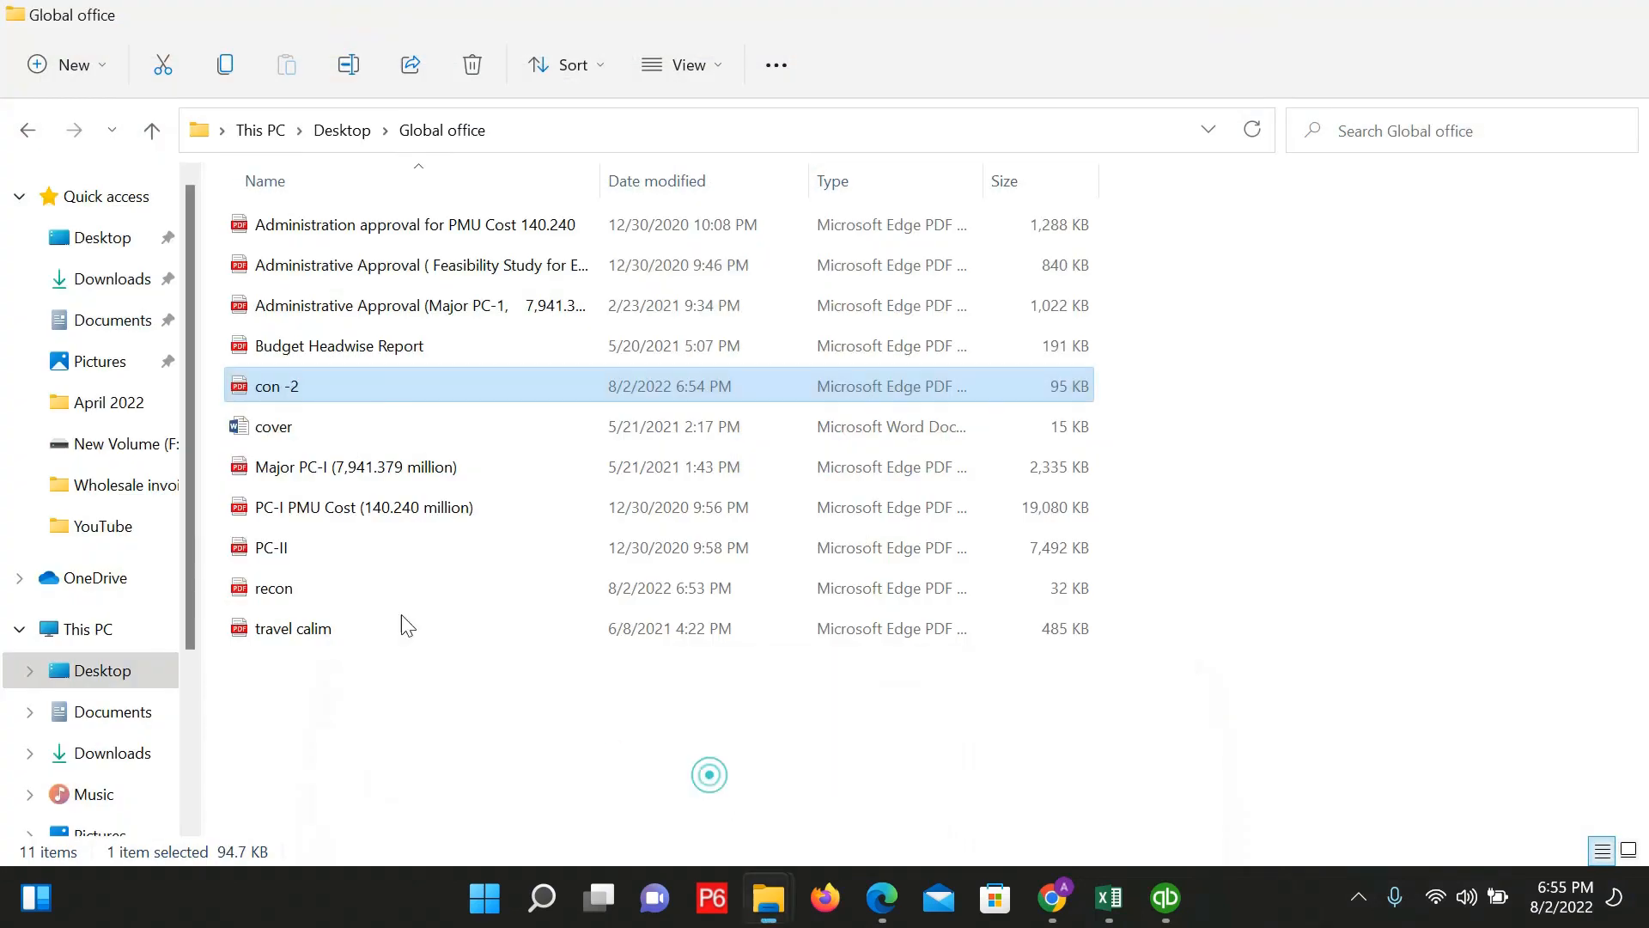
pyautogui.click(103, 280)
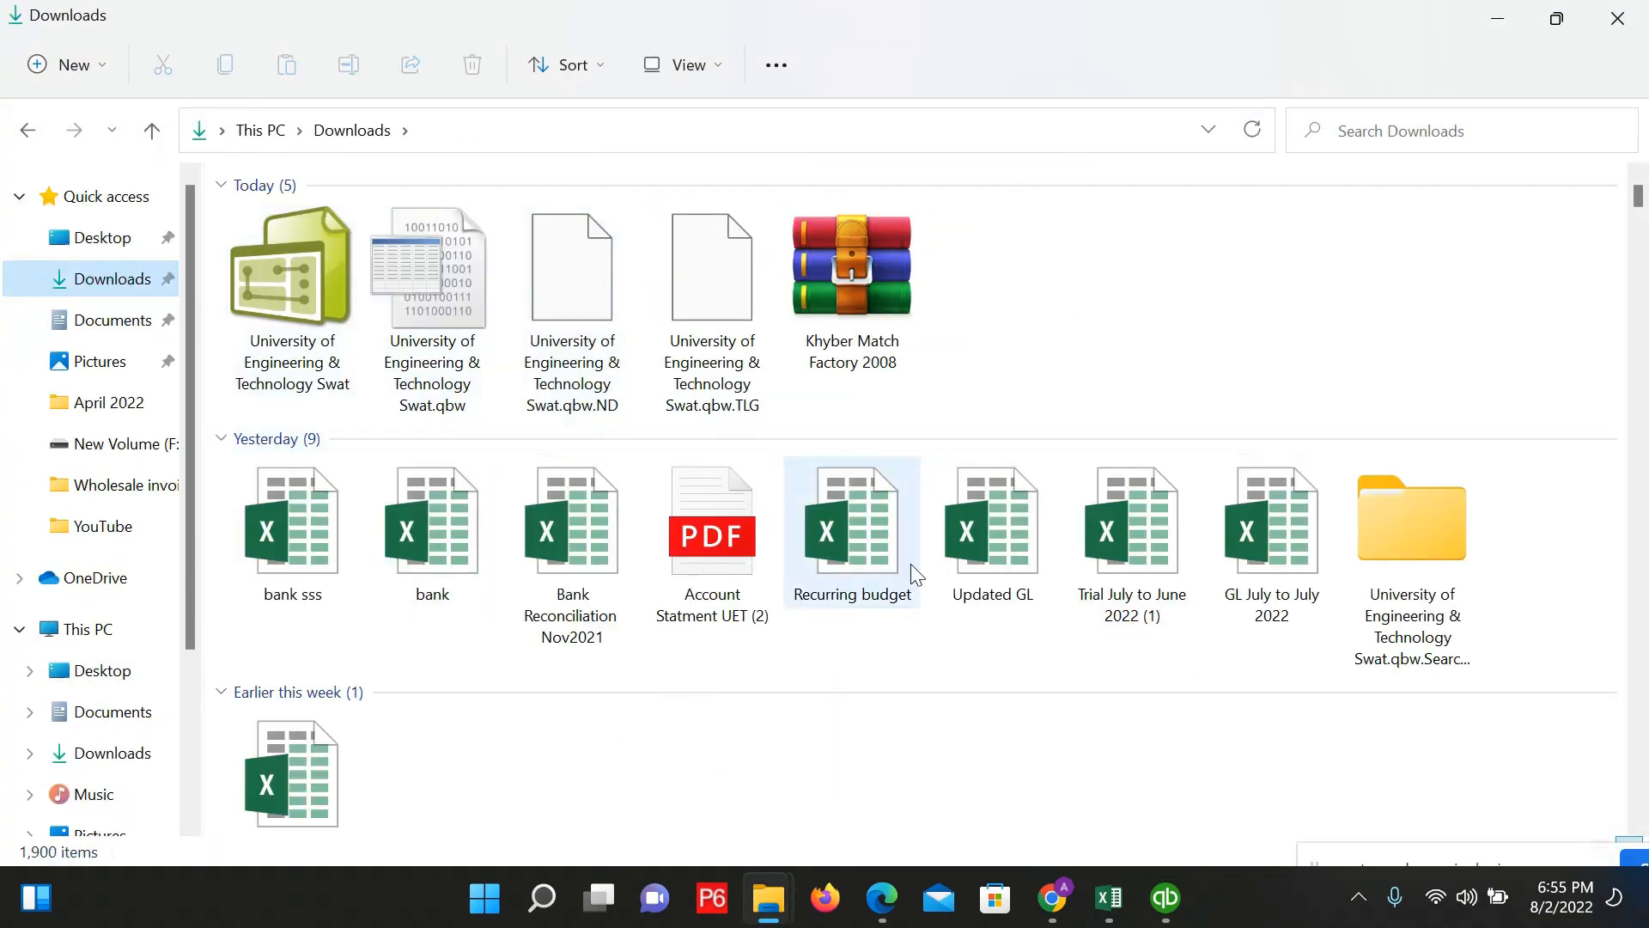
pyautogui.doubleClick(607, 629)
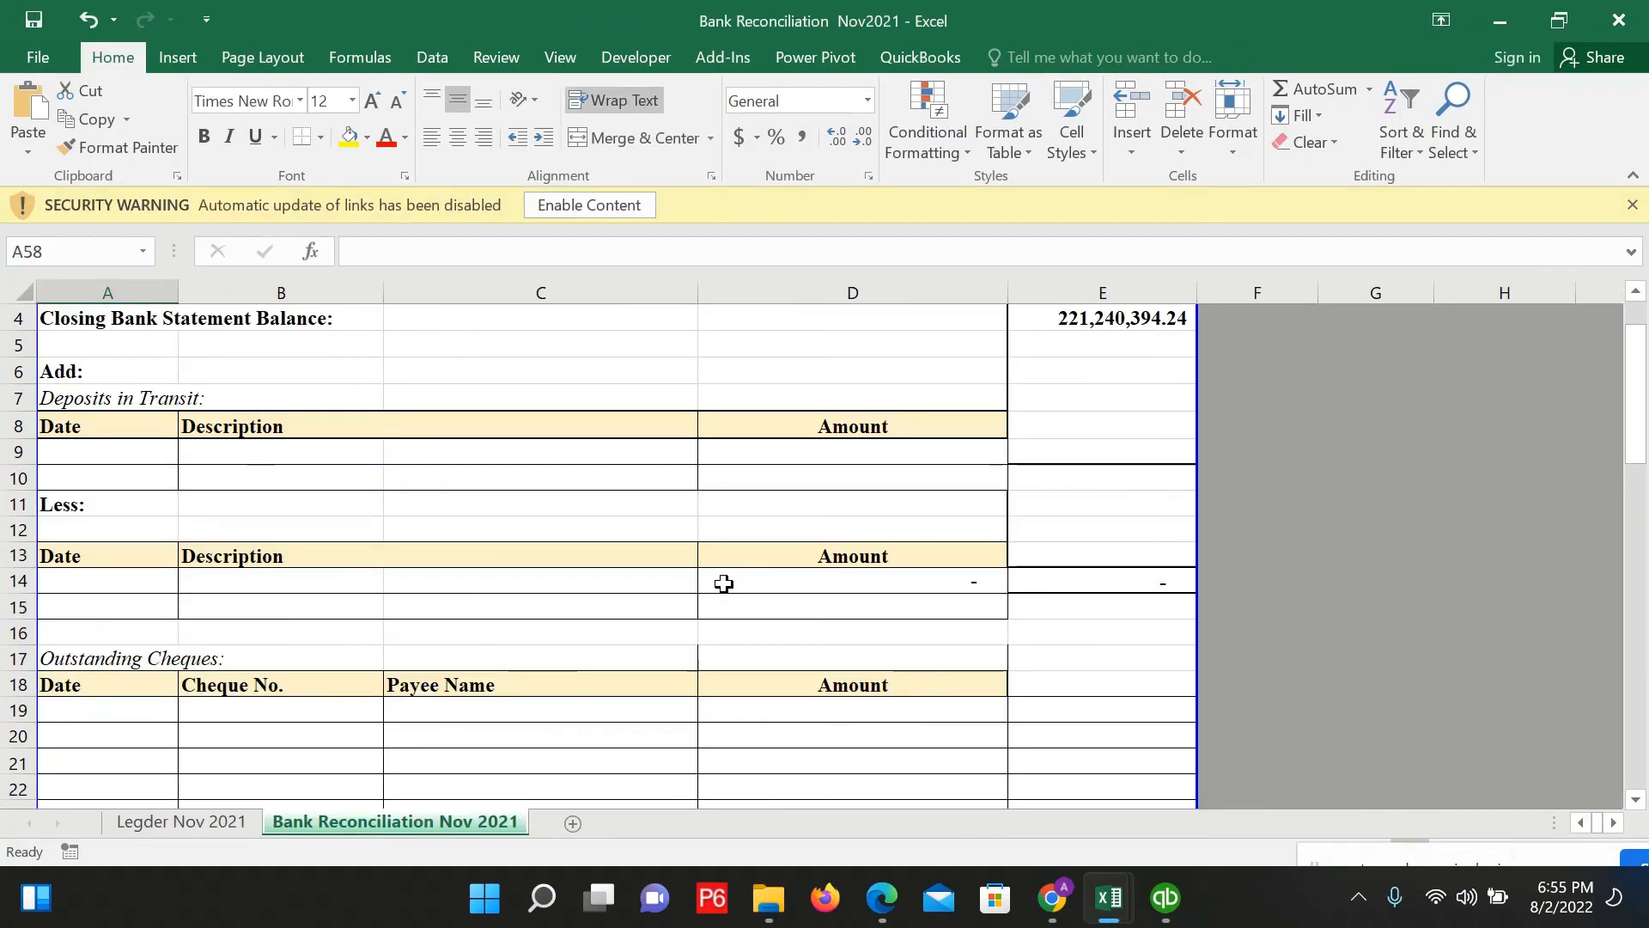
# Step: Examine the Outstanding Cheques section of the reconciliation form, checking its date, cheque number, payee name and amount columns
pyautogui.scroll(-4, 472, 626)
pyautogui.scroll(1, 472, 626)
pyautogui.click(107, 475)
pyautogui.scroll(-2, 778, 601)
pyautogui.scroll(1, 344, 460)
pyautogui.click(104, 402)
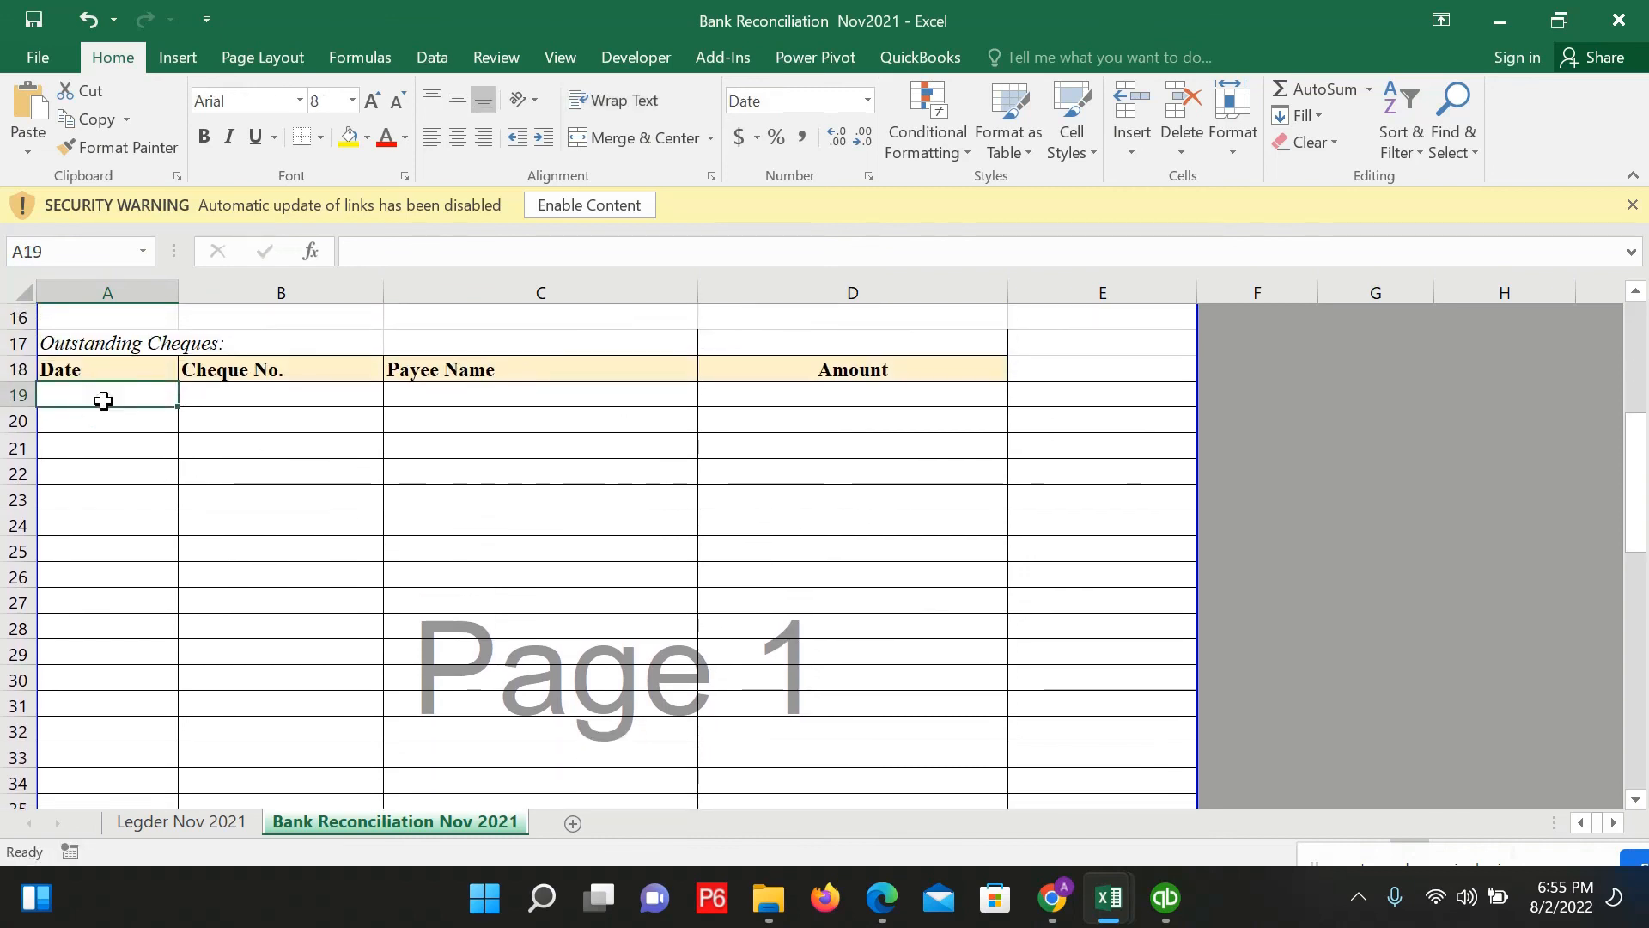
pyautogui.click(191, 401)
pyautogui.click(430, 411)
pyautogui.click(611, 392)
pyautogui.click(905, 397)
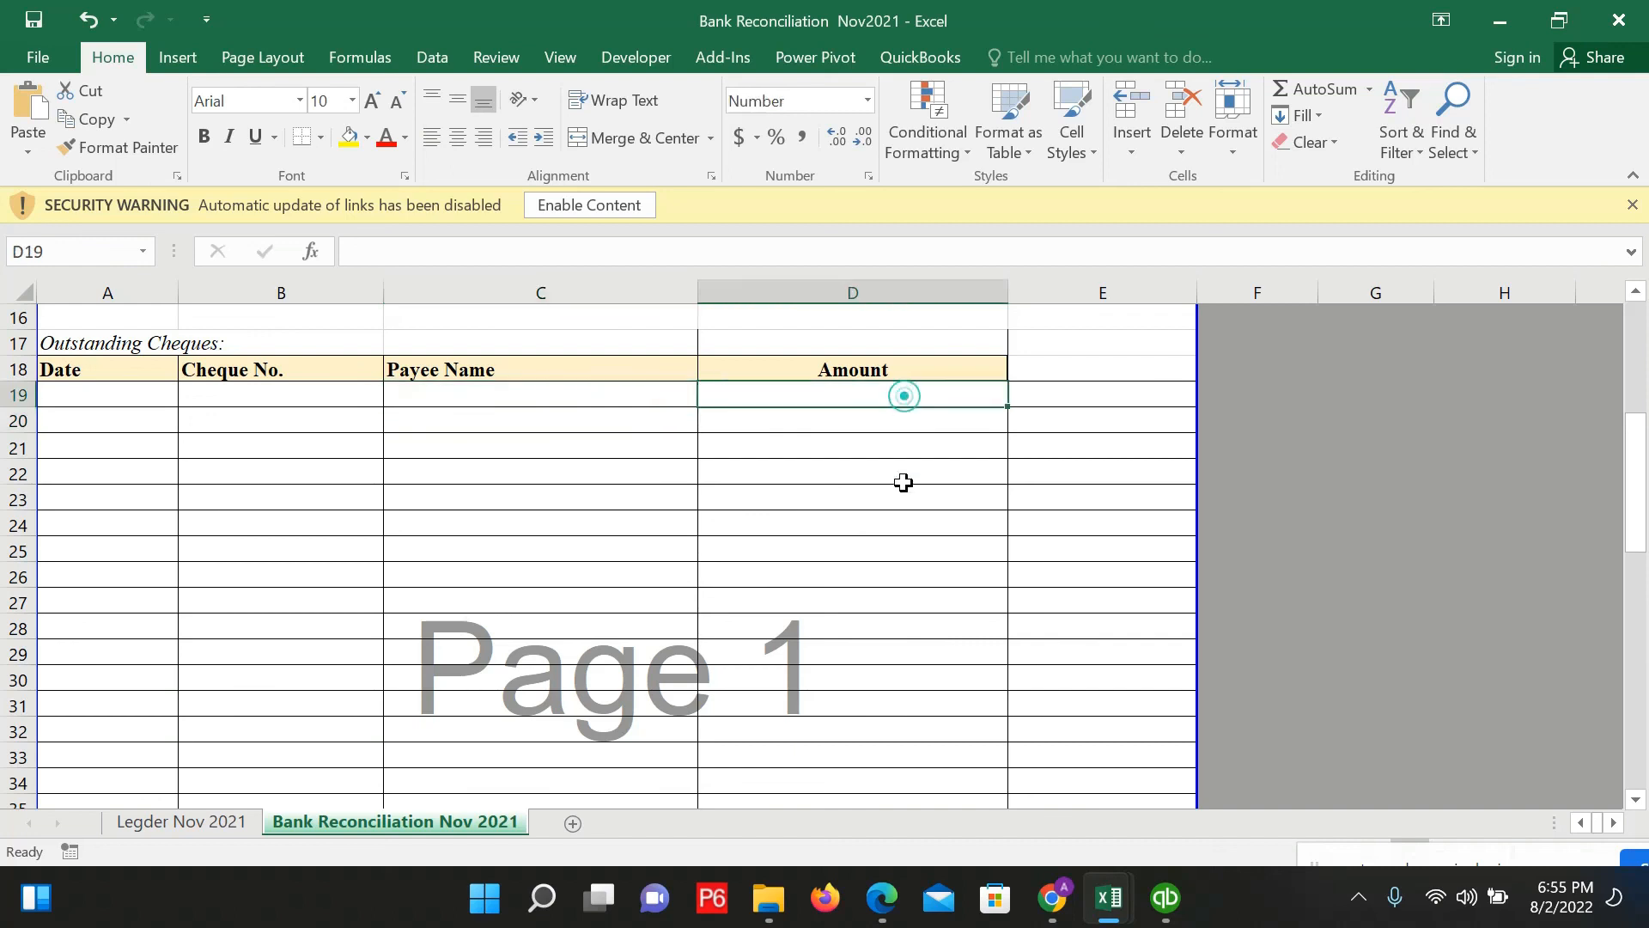
# Step: Examine the adjusted bank balance, book balance and Difference cell near the form's end, and return to the form's heading
pyautogui.scroll(-7, 931, 682)
pyautogui.scroll(-2, 965, 692)
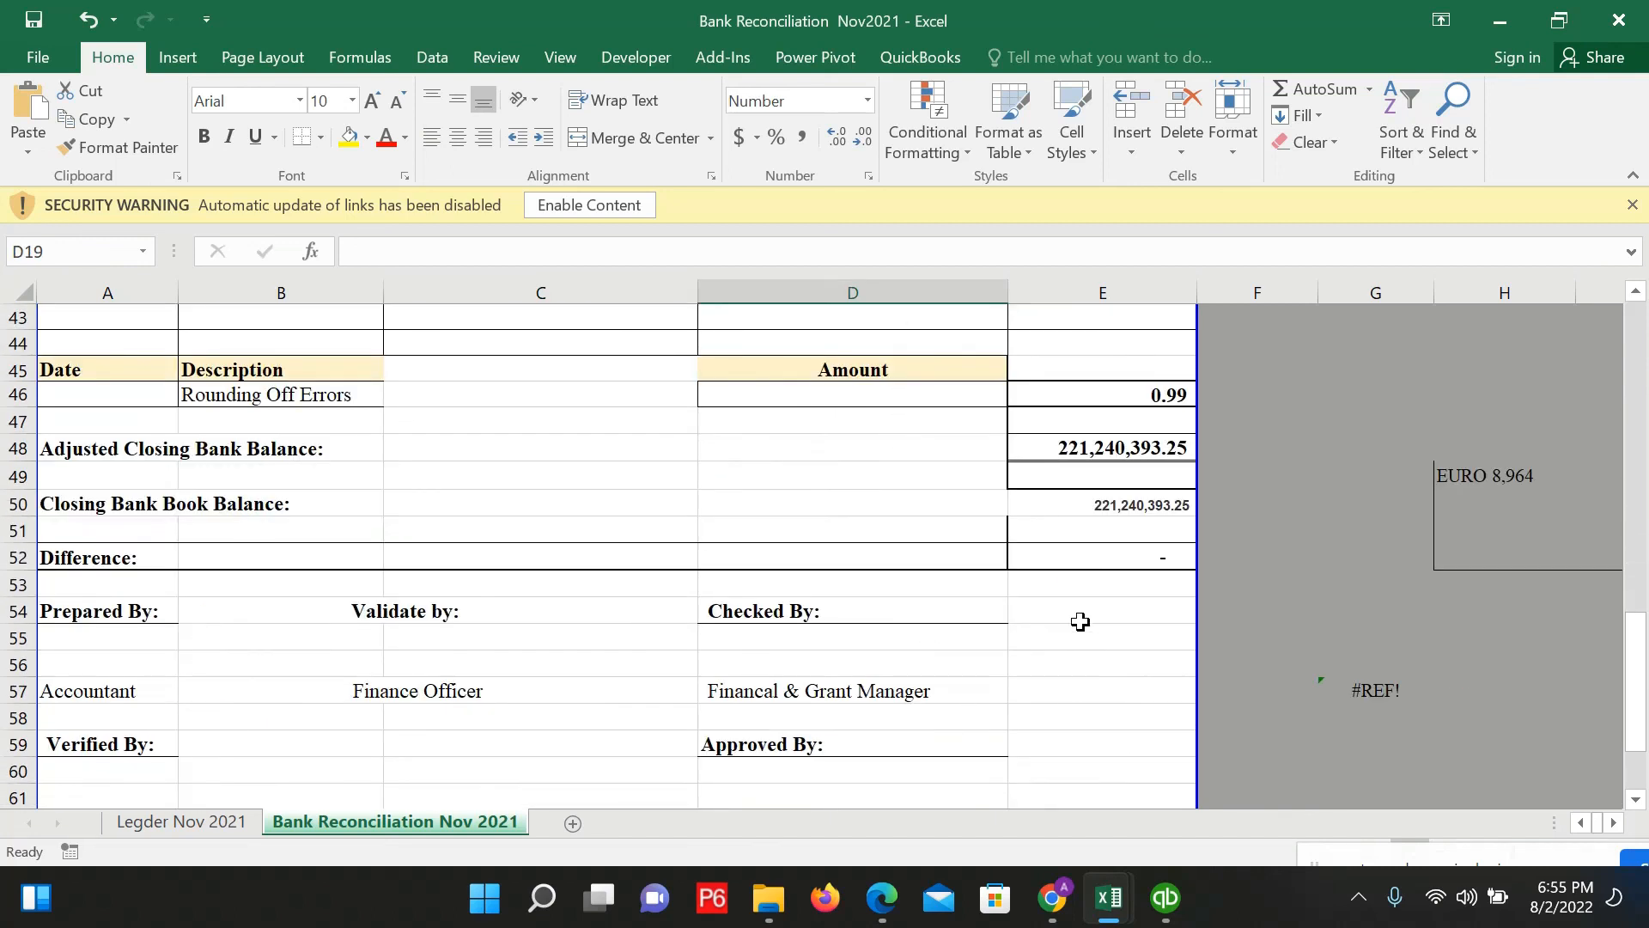
pyautogui.click(1132, 554)
pyautogui.scroll(12, 873, 482)
pyautogui.scroll(2, 763, 483)
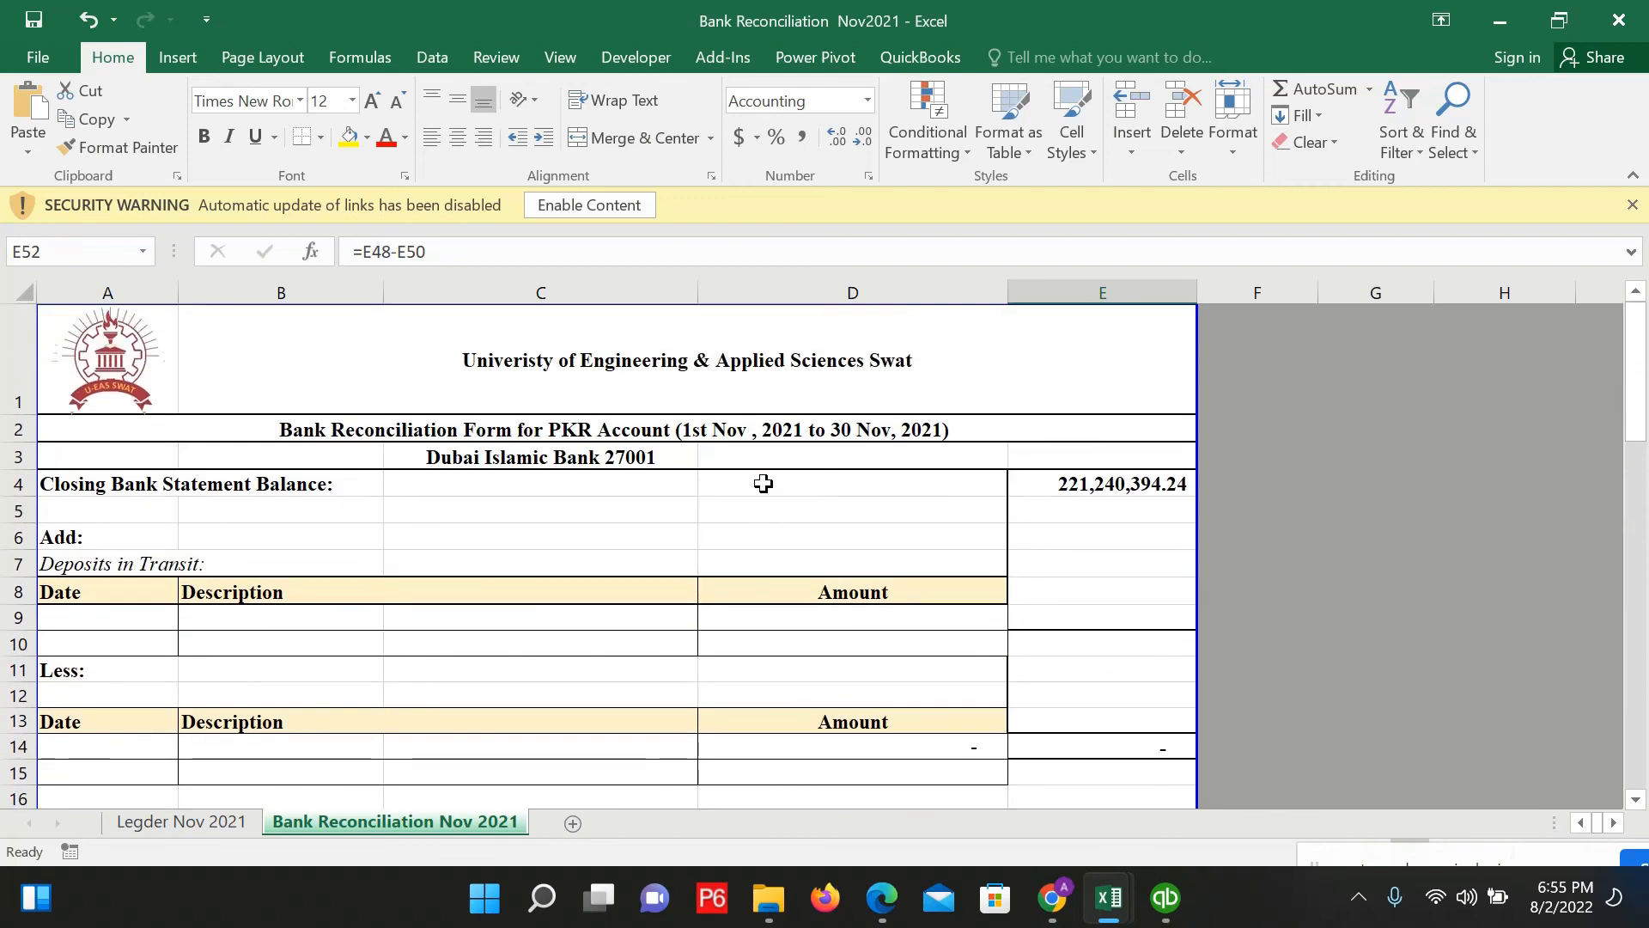
# Step: Review the form's Deposits in Transit, Less and Outstanding Cheques sections once more
pyautogui.scroll(-4, 762, 483)
pyautogui.scroll(4, 763, 484)
pyautogui.scroll(-1, 763, 483)
pyautogui.scroll(-2, 331, 637)
pyautogui.click(81, 556)
pyautogui.click(473, 581)
pyautogui.click(548, 603)
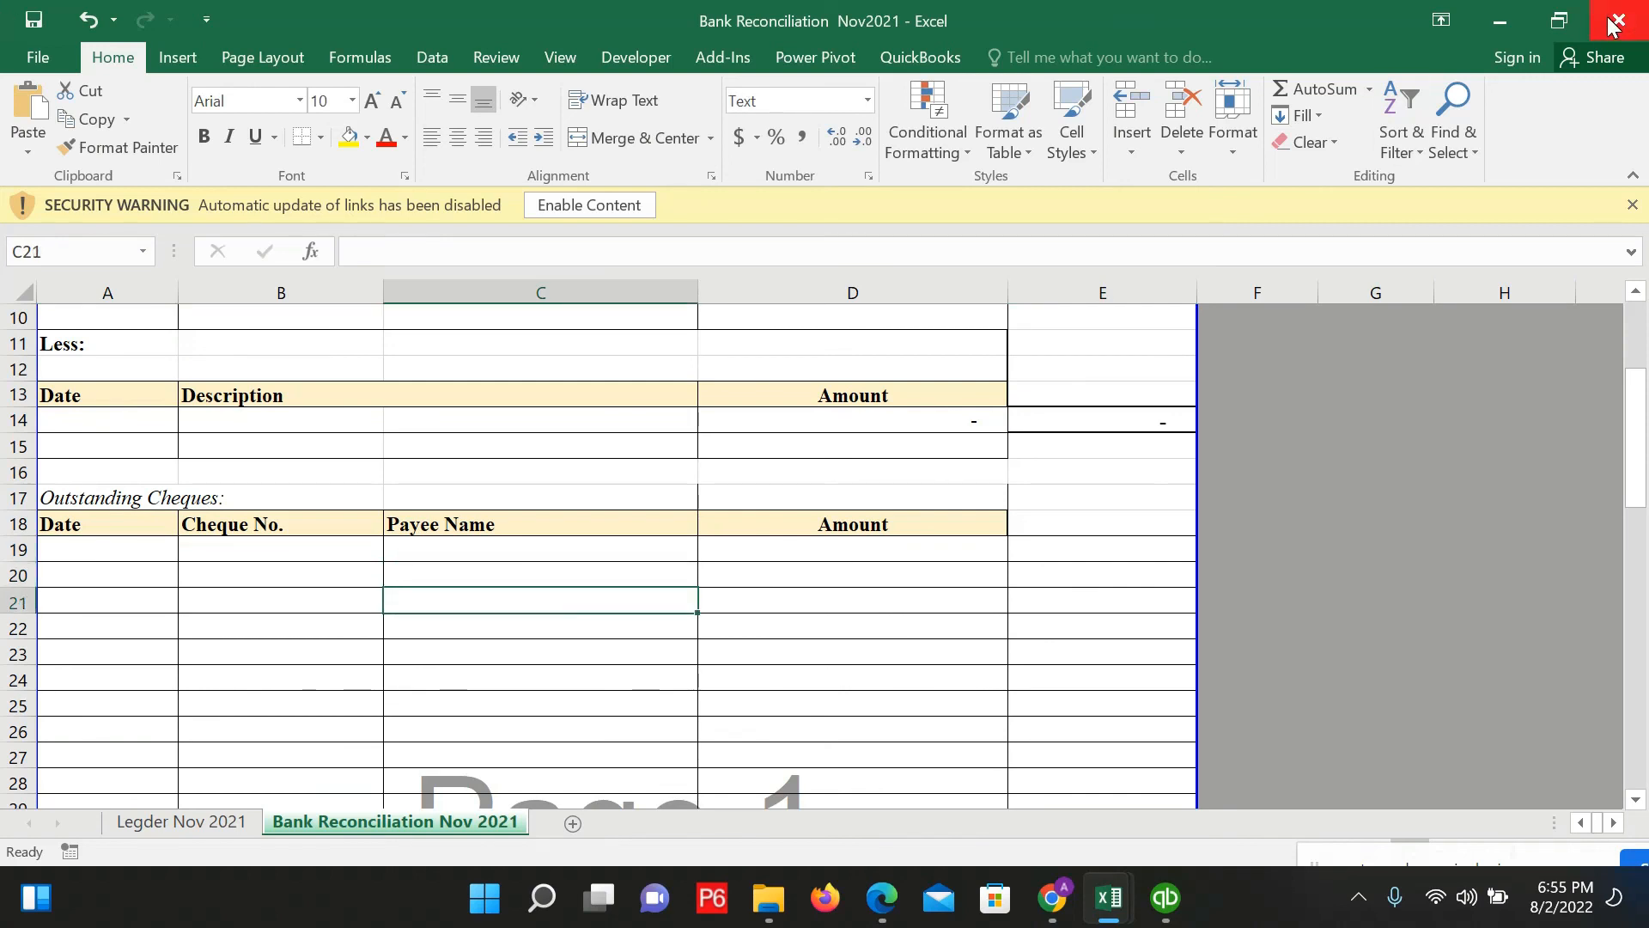
# Step: Switch to the qb workbook in Excel to review the QuickBooks Course Outline
pyautogui.hotkey('alt', 'Tab')
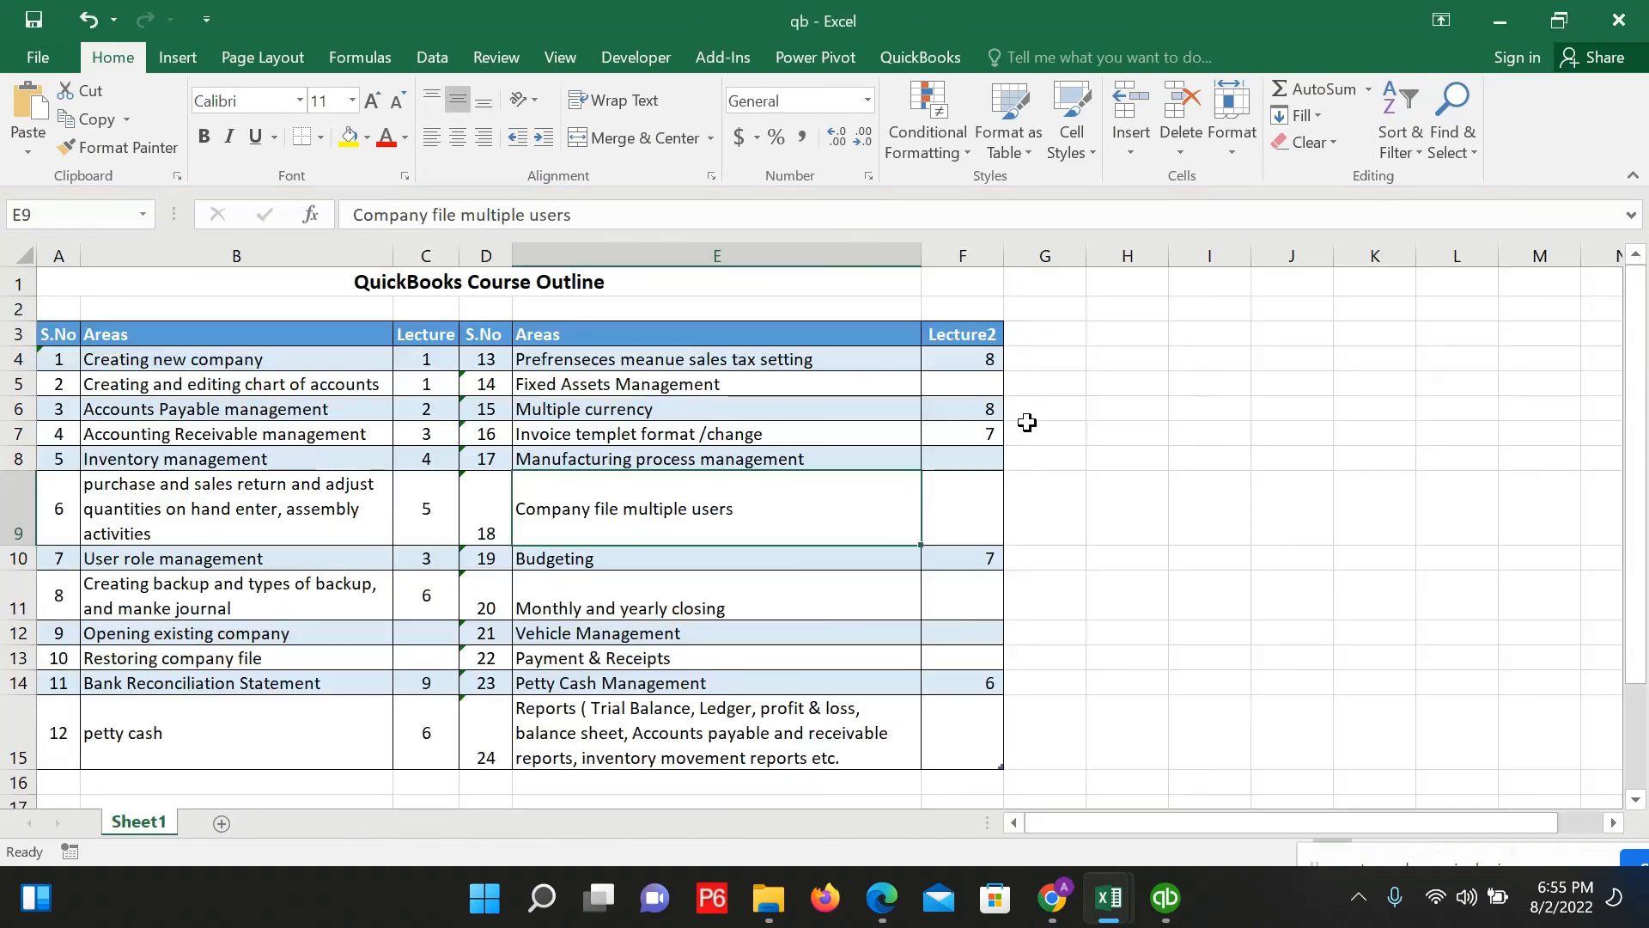
pyautogui.hotkey('alt', 'Tab')
pyautogui.hotkey('alt', 'Tab')
pyautogui.press('Tab')
pyautogui.hotkey('alt', 'Tab')
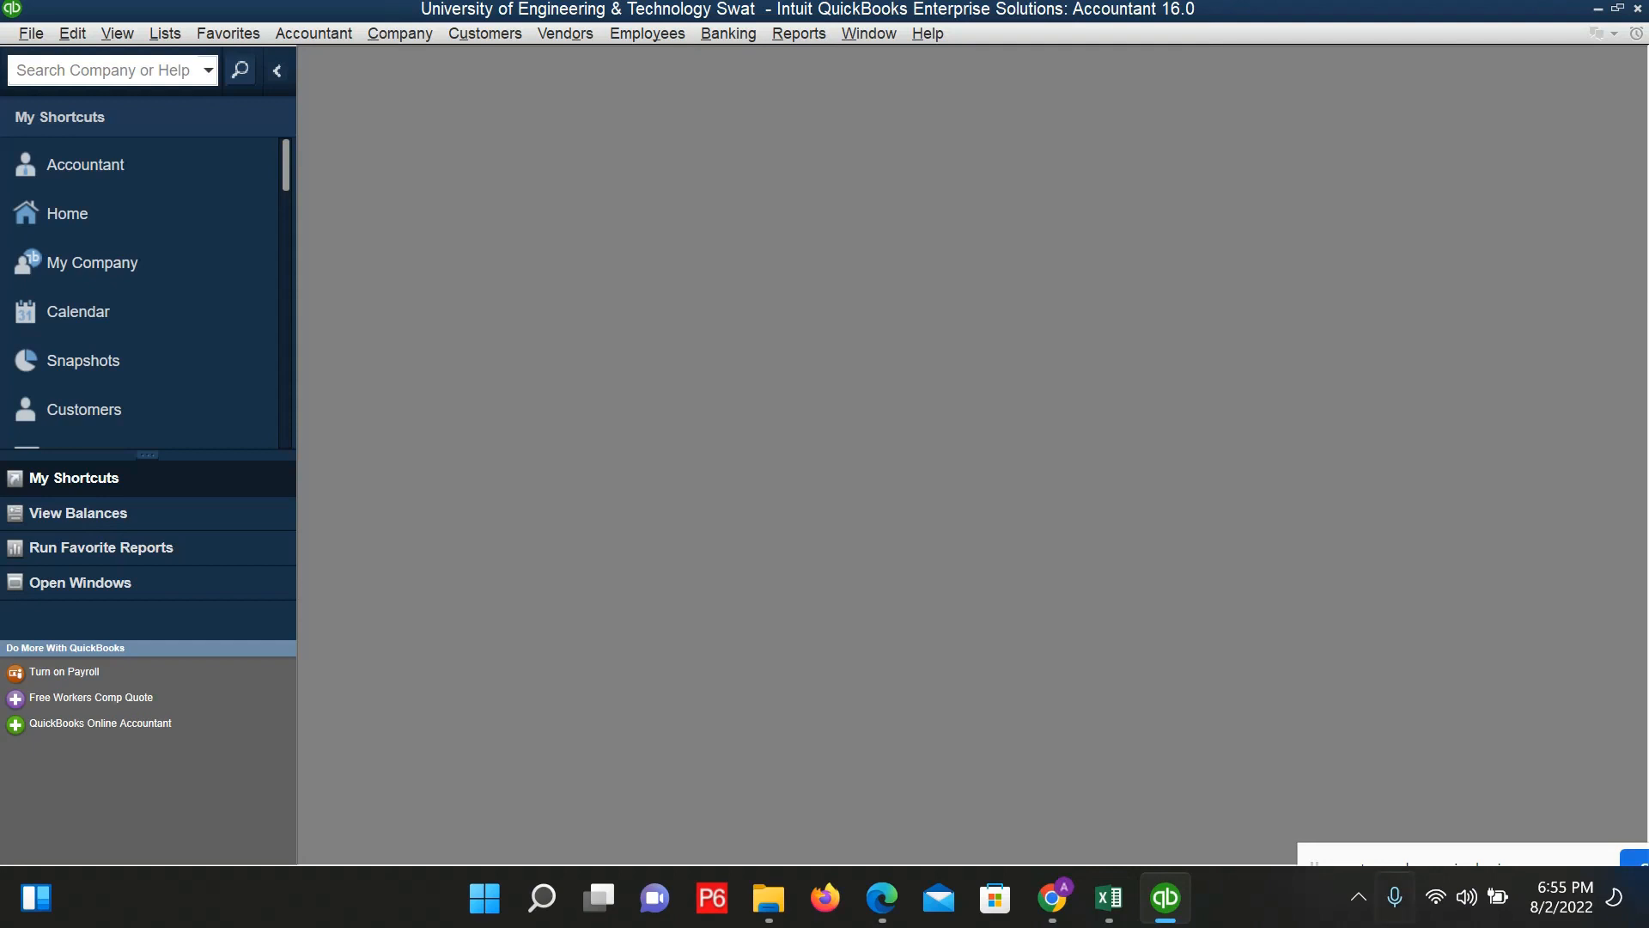
pyautogui.moveTo(1109, 897)
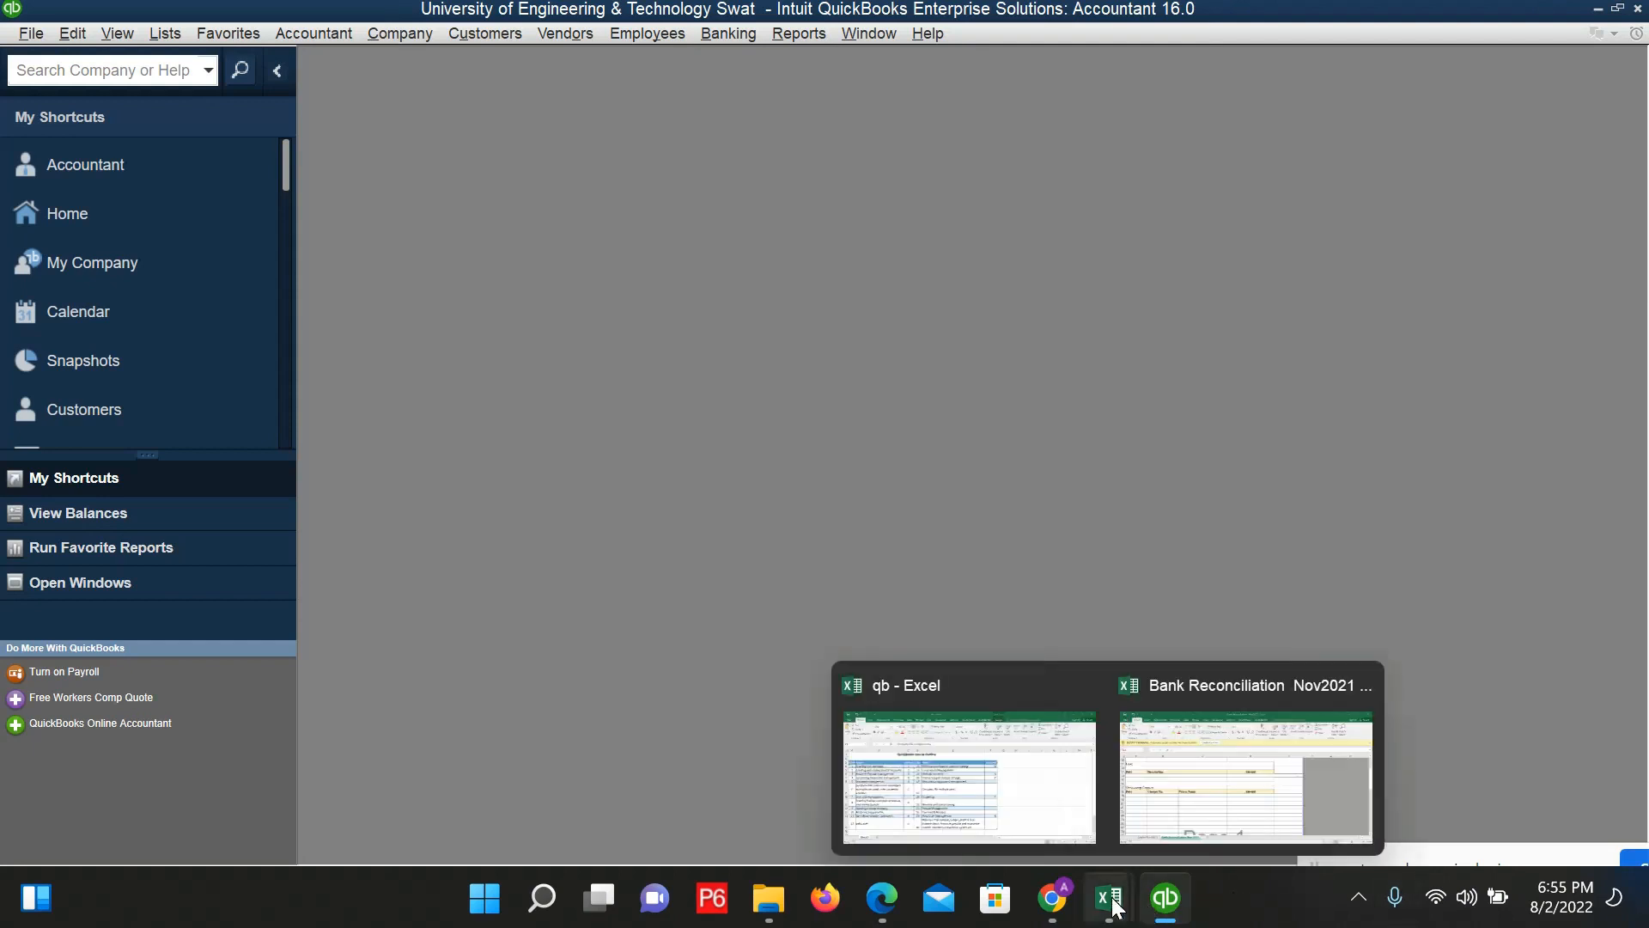
pyautogui.click(1054, 833)
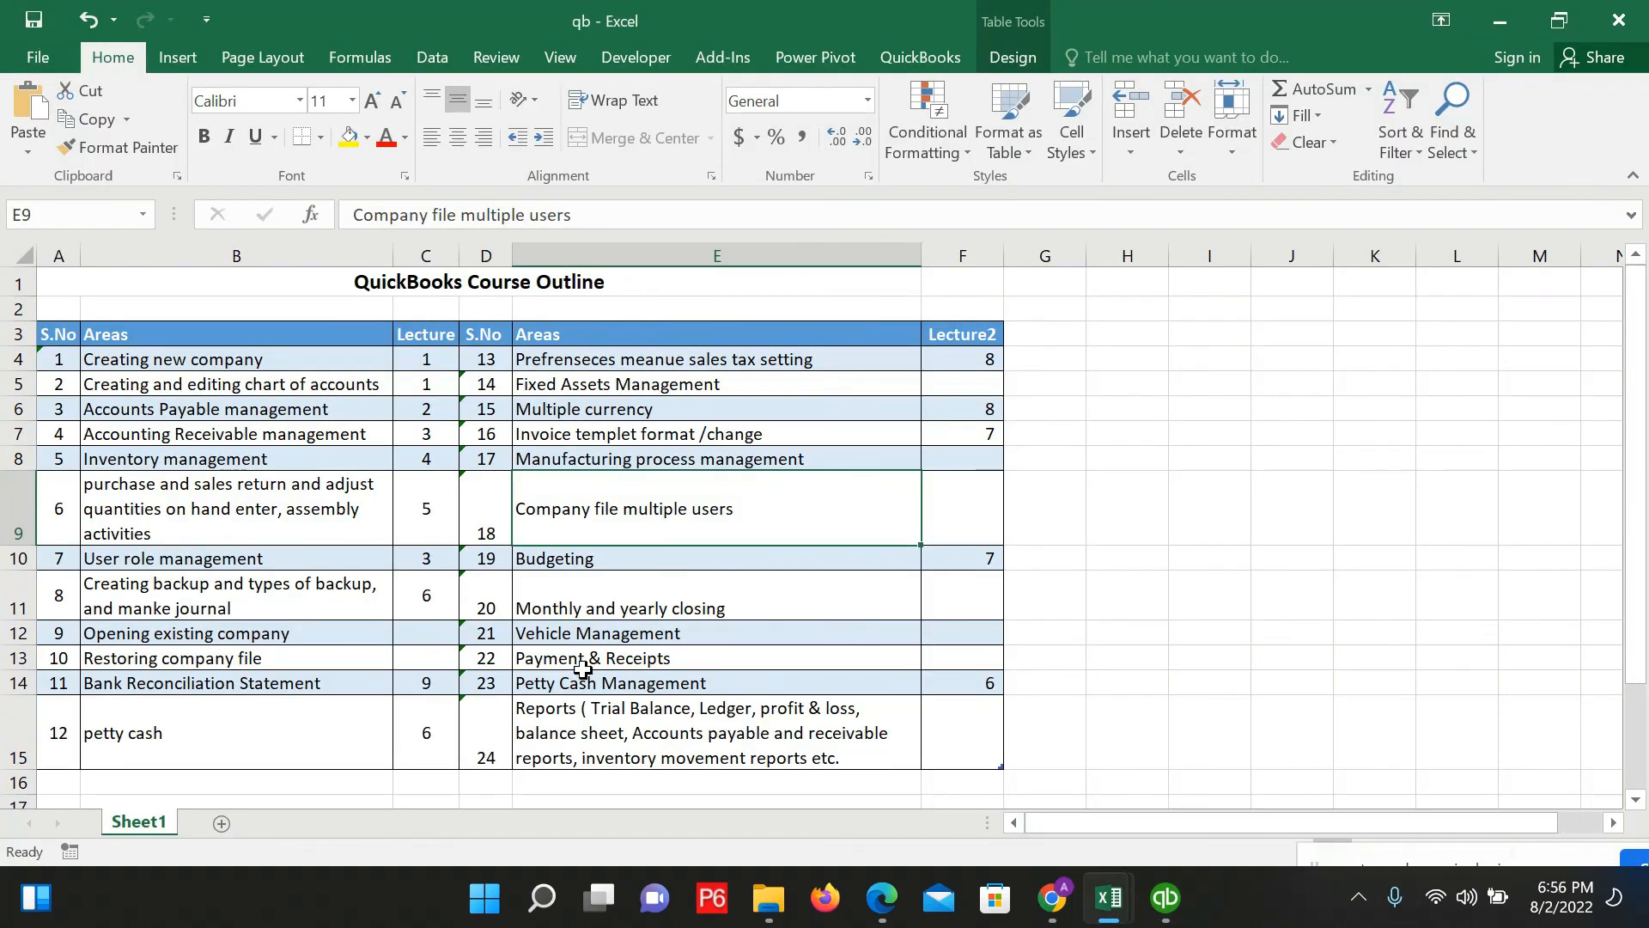